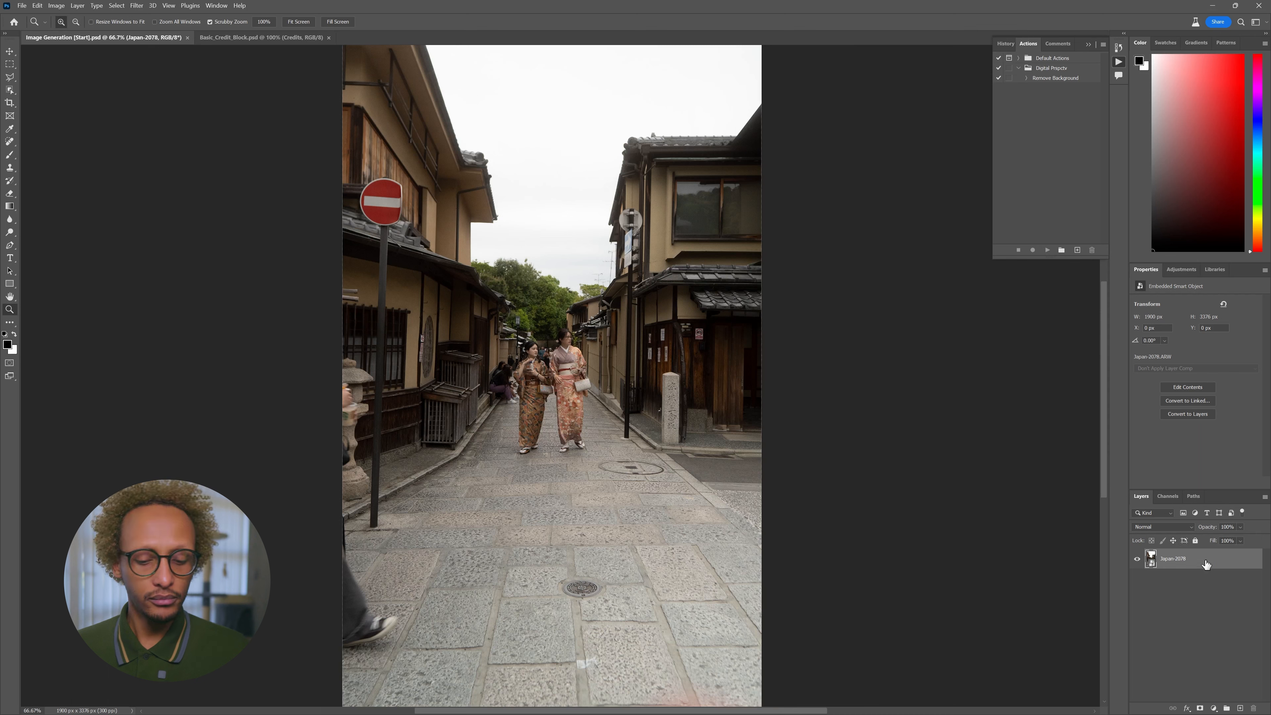
- Enlarge the street photo and shift it upward so the two kimono-clad women fill the canvas
scroll(657, 498, "down", 5)
scroll(656, 498, "down", 3)
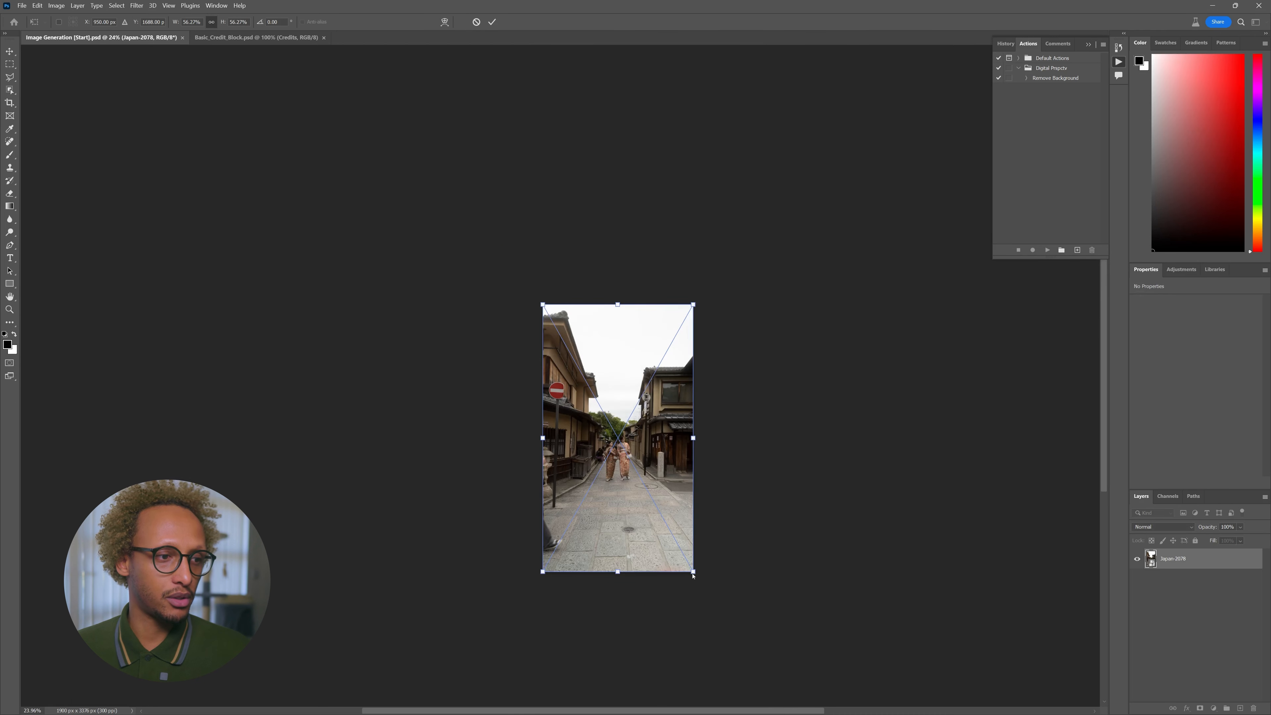
left_click_drag(693, 571, 784, 674)
left_click_drag(615, 510, 619, 497)
key("Return")
key("z")
left_click(624, 463)
left_click(624, 463)
left_click(624, 463)
left_click(624, 463)
- Draw a rectangular marquee around the sign pole on the right of the street
key("m")
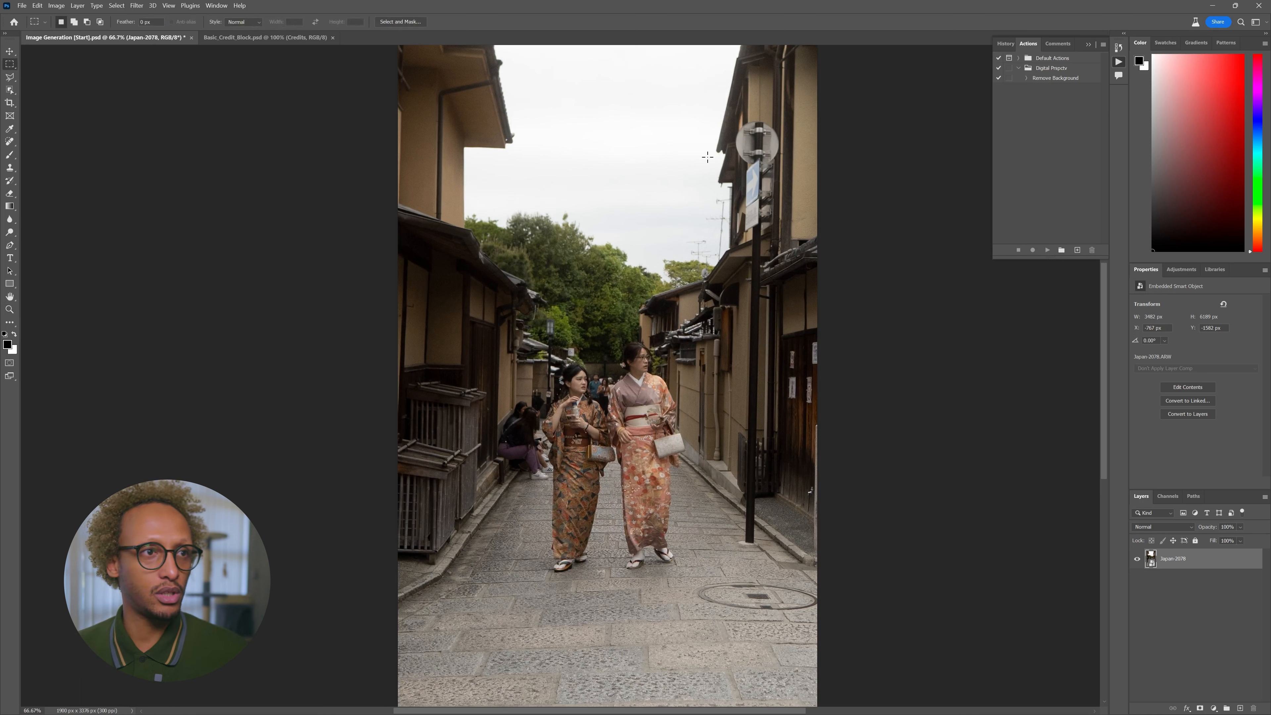
left_click_drag(727, 113, 784, 553)
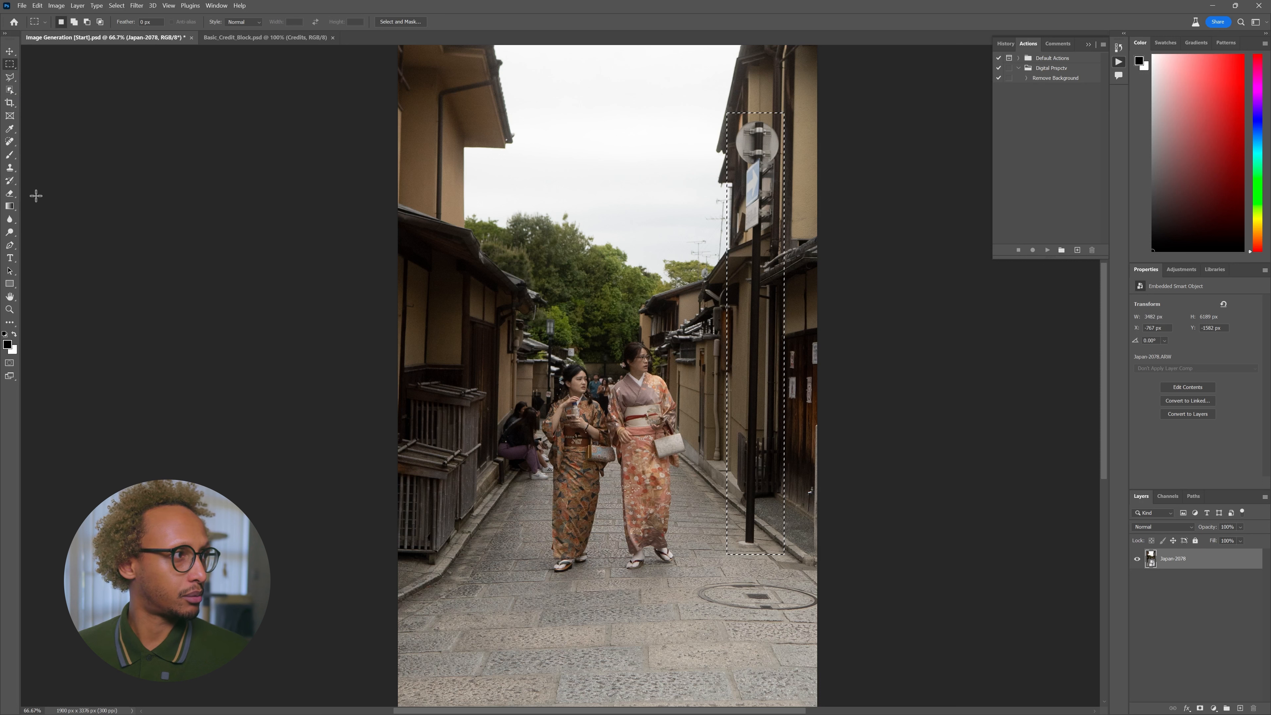
left_click(10, 90)
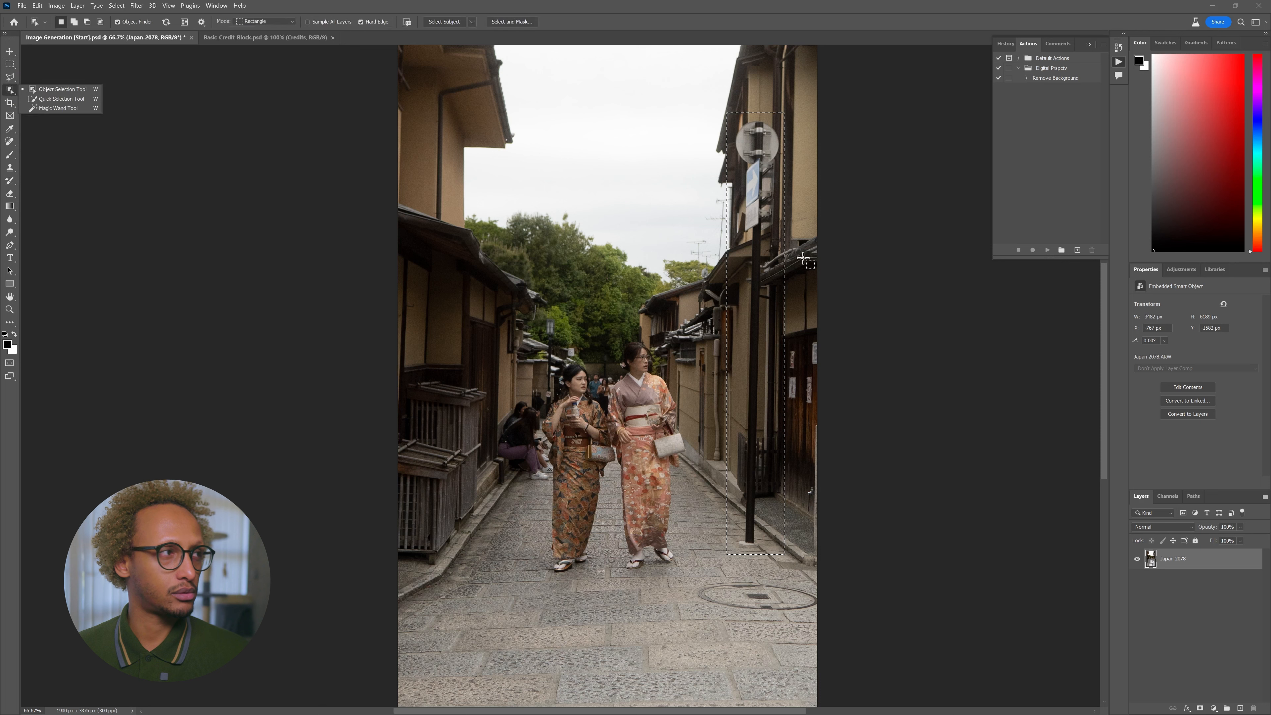
left_click(34, 92)
key("m")
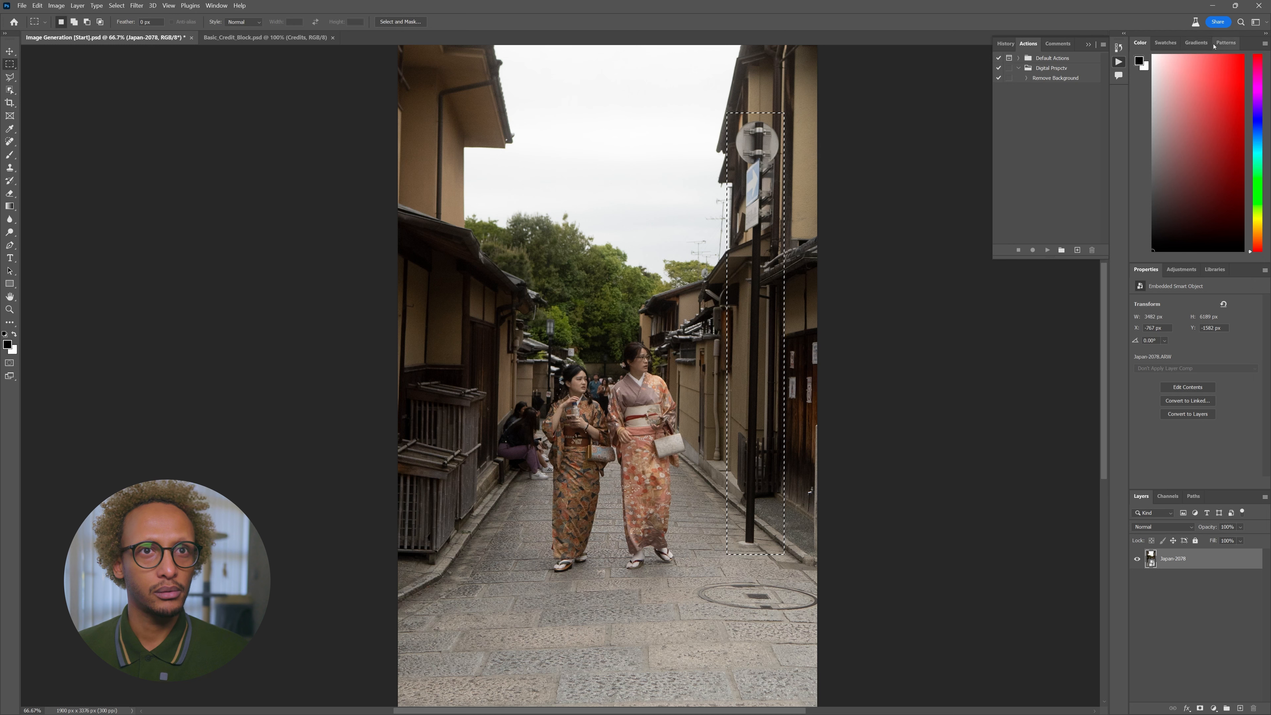
- Turn on the Contextual Task Bar from the Window menu and move it out of the way
left_click(217, 6)
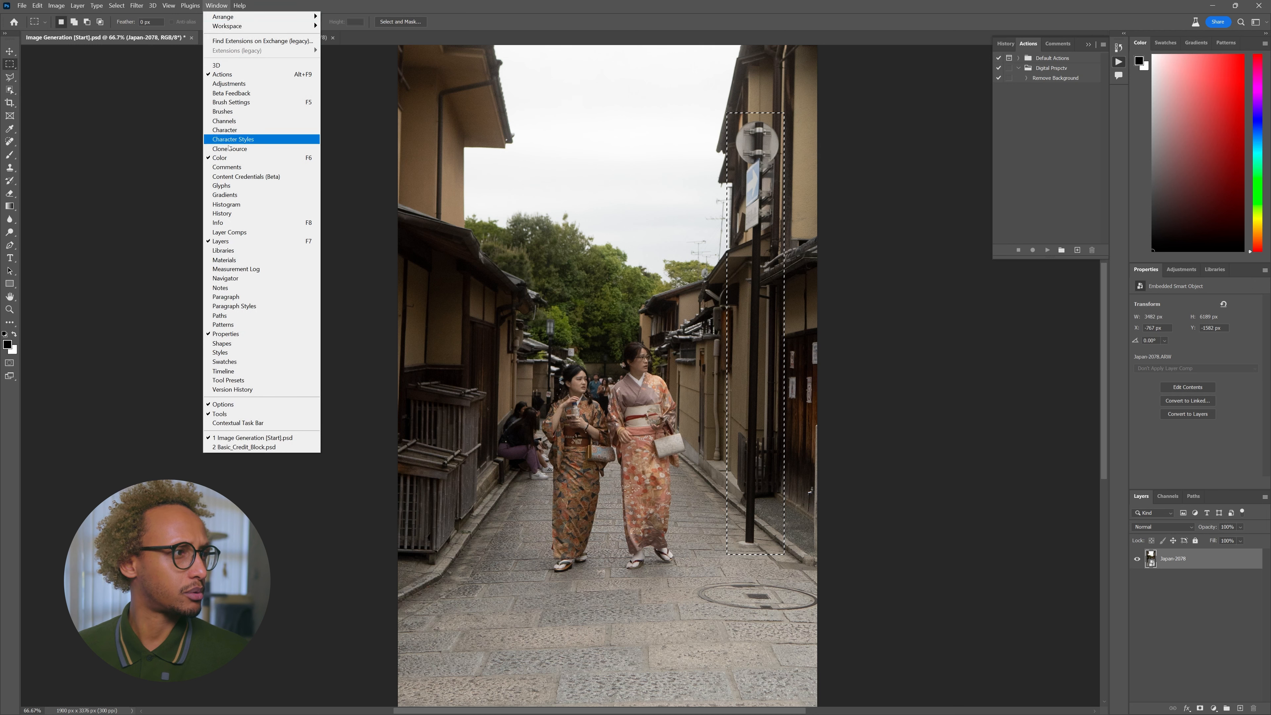
left_click(264, 177)
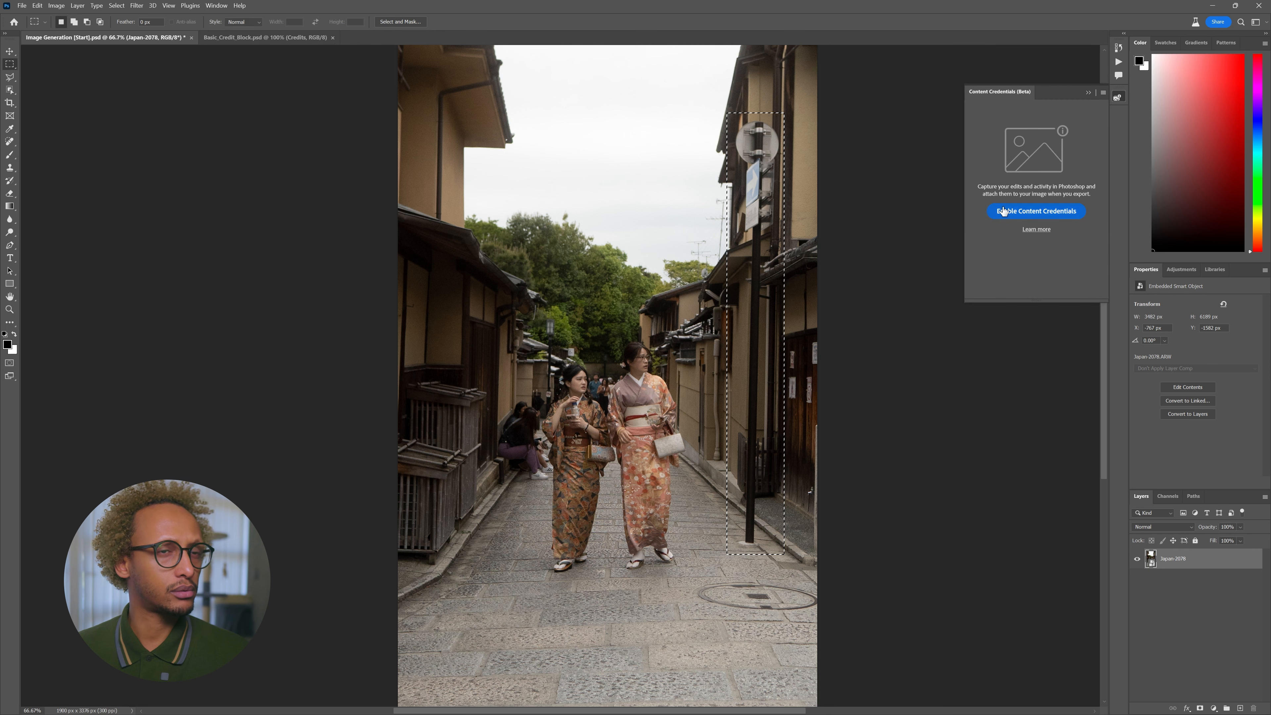
left_click(1112, 97)
left_click(217, 6)
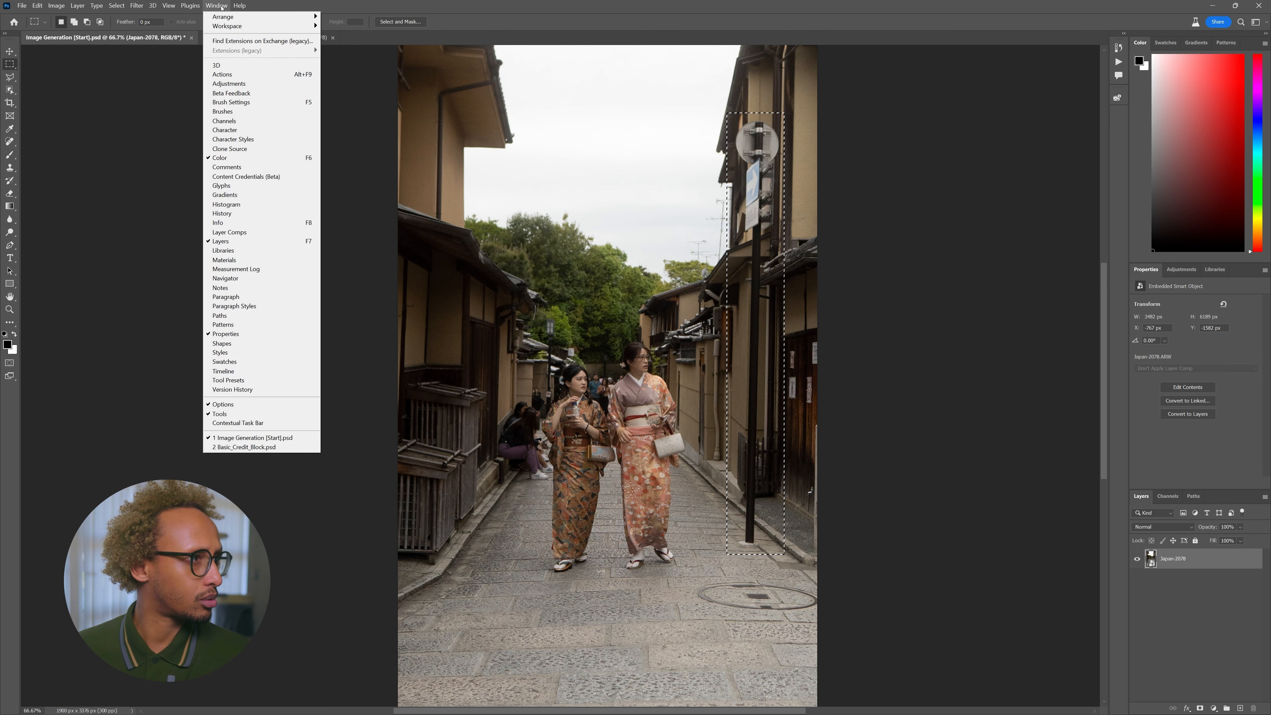
left_click(238, 423)
left_click_drag(647, 568, 440, 340)
- Remove the pole with a 'remove pole' Generative Fill, then marquee the notices on the right wall
left_click(472, 340)
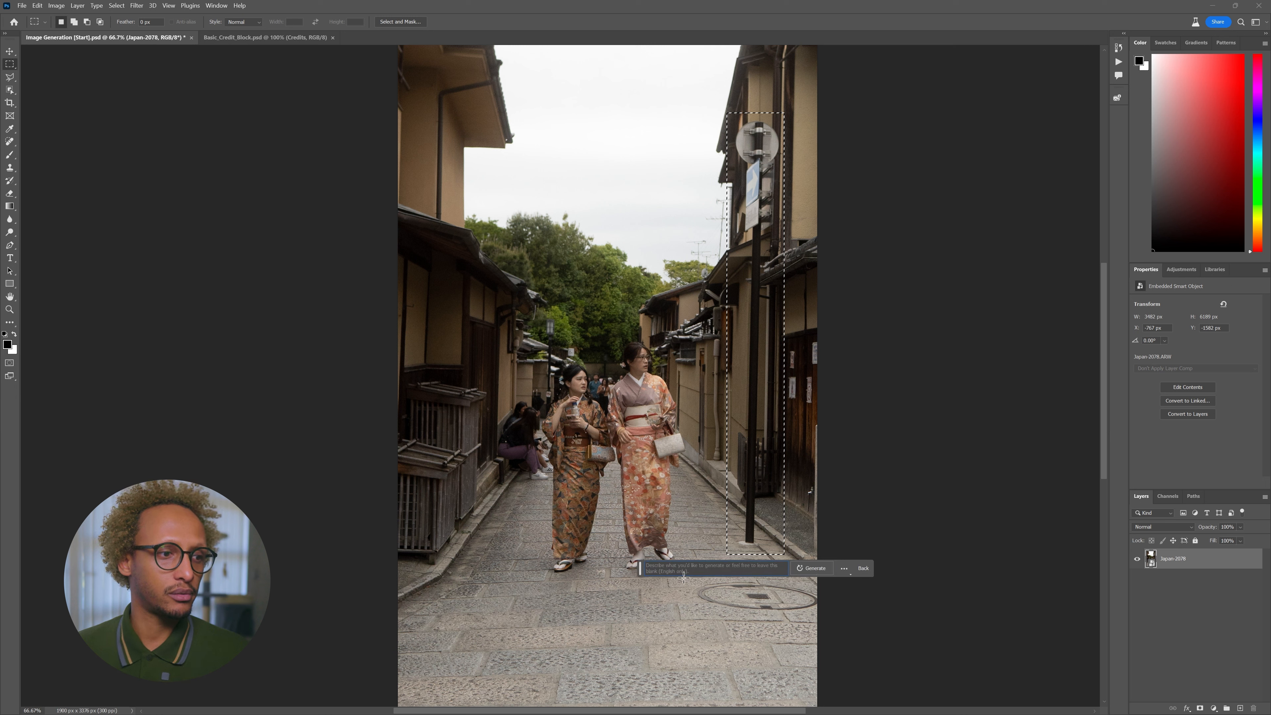
type("remove pole")
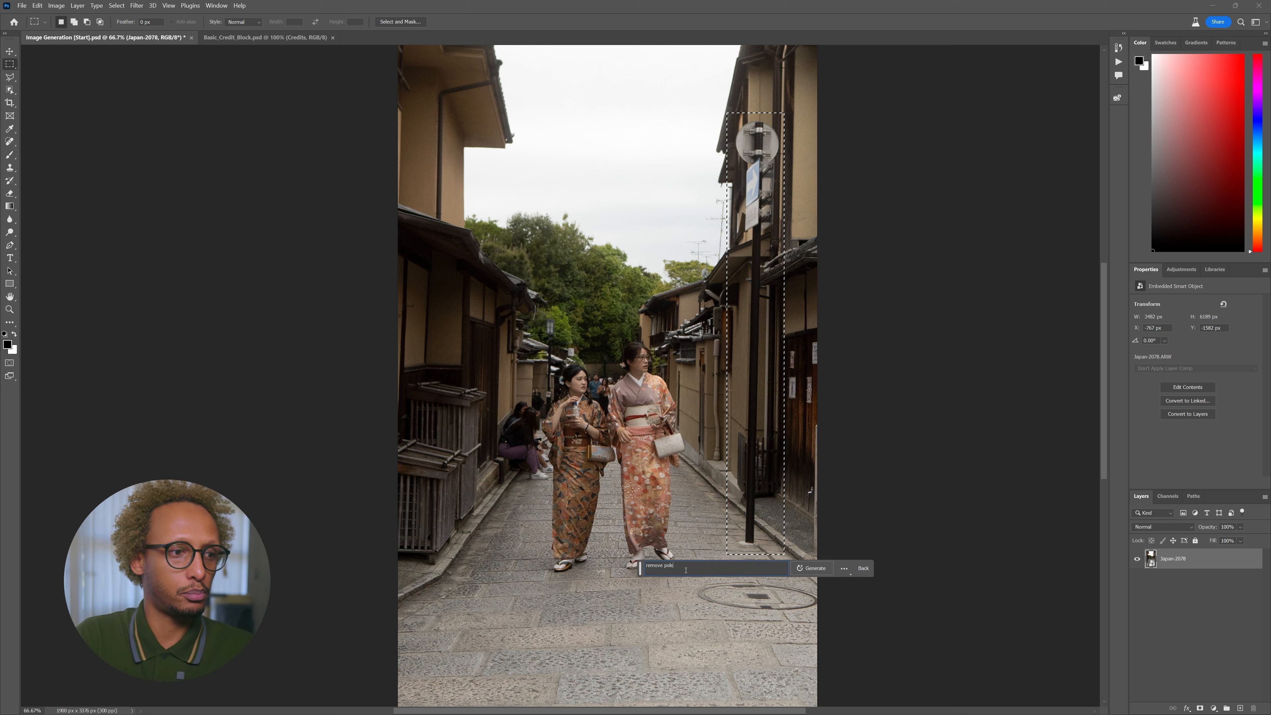
key("Return")
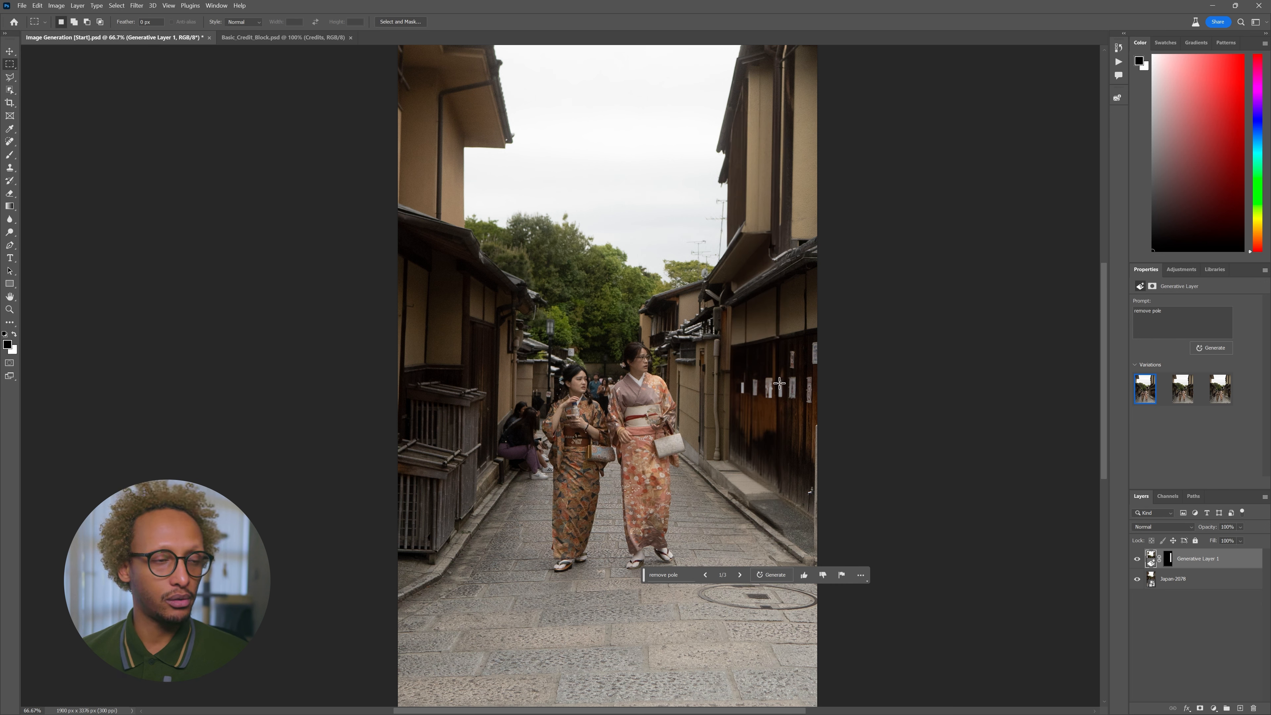
left_click_drag(736, 380, 816, 408)
left_click_drag(786, 344, 820, 357)
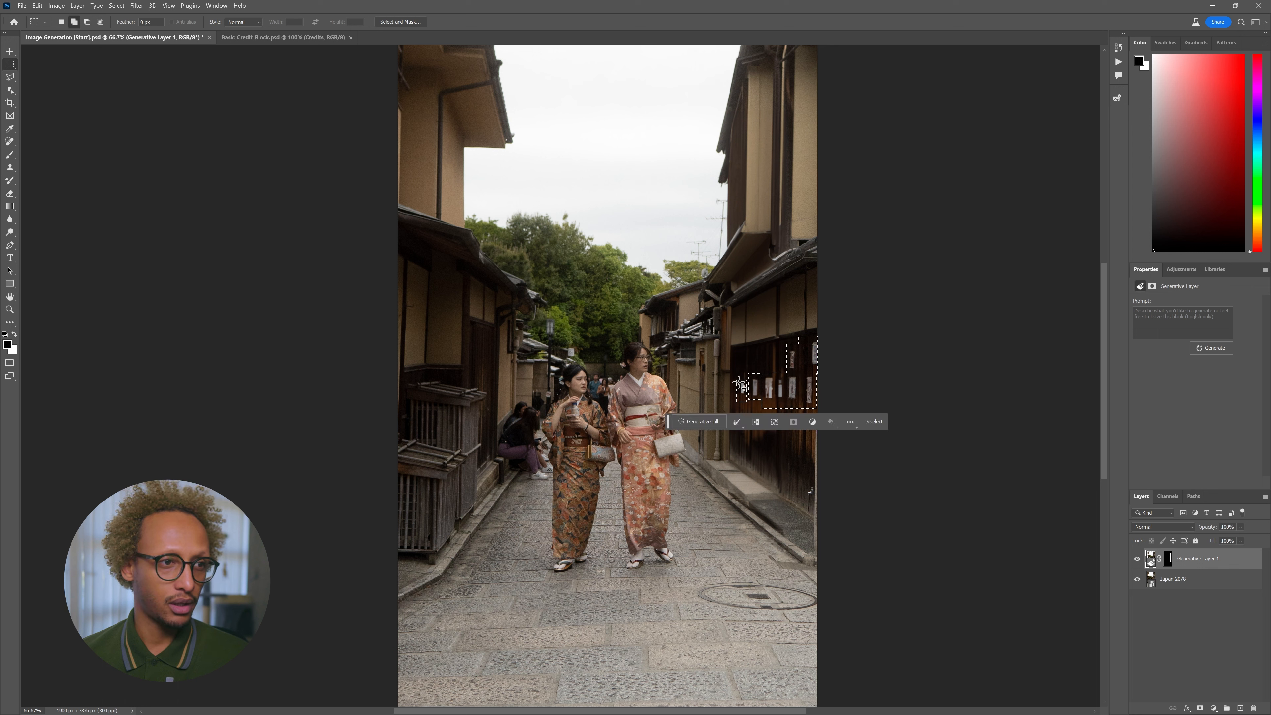
- Extend the selection over the wall notices, fill it with 'remove signs', then box the seated people
left_click_drag(738, 374, 757, 404)
left_click_drag(749, 370, 775, 407)
left_click(713, 425)
left_click(838, 425)
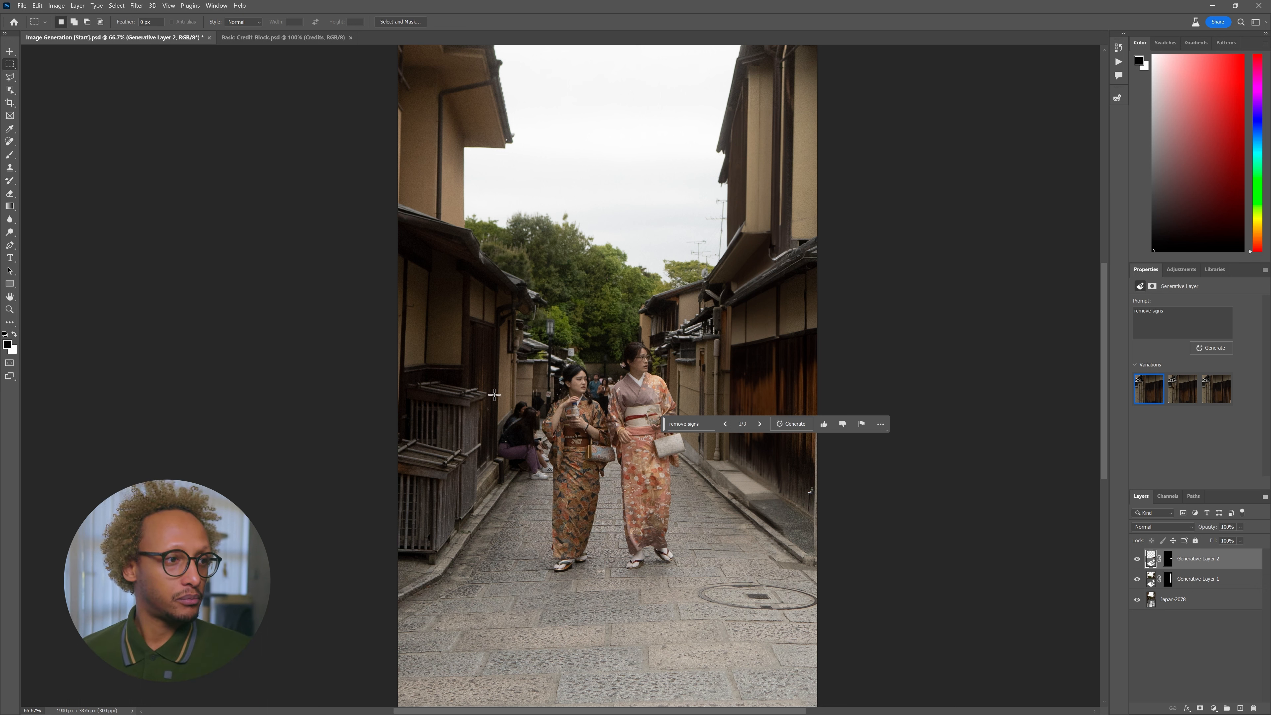
left_click_drag(493, 394, 563, 486)
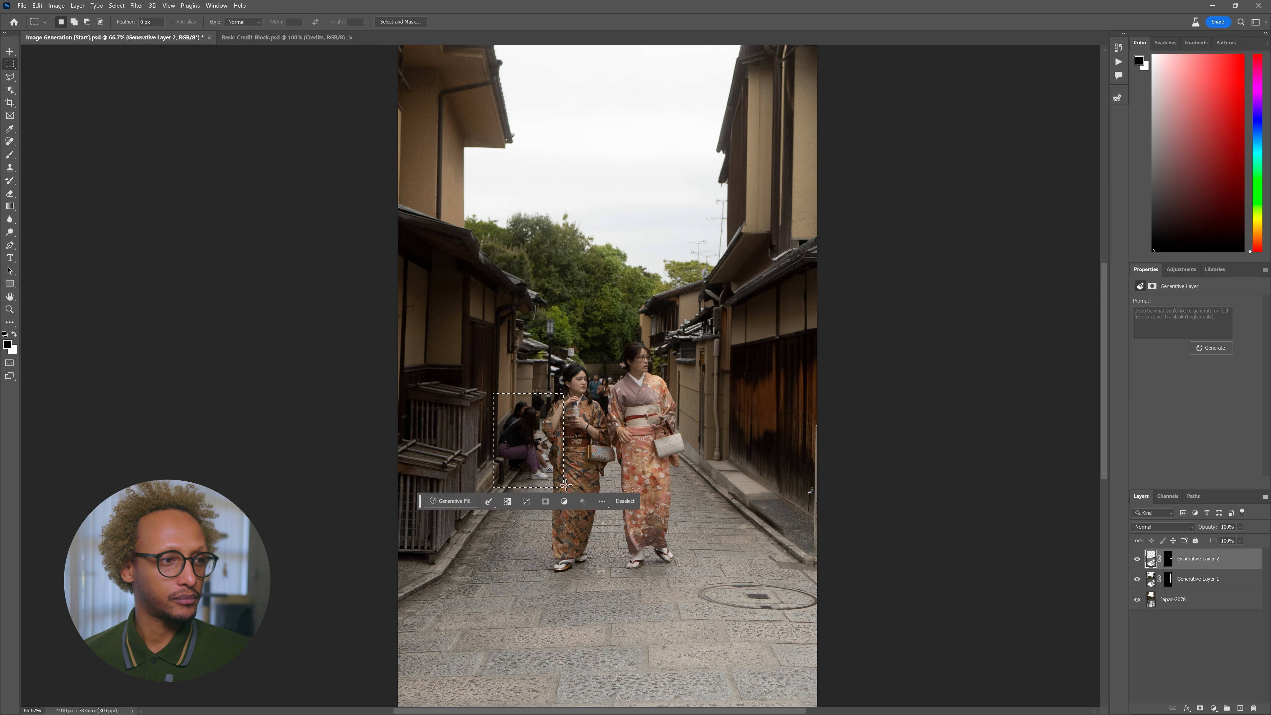
- Generate a fill prompted 'remove people in the background' to erase the seated people on the left
type("remove people in the b")
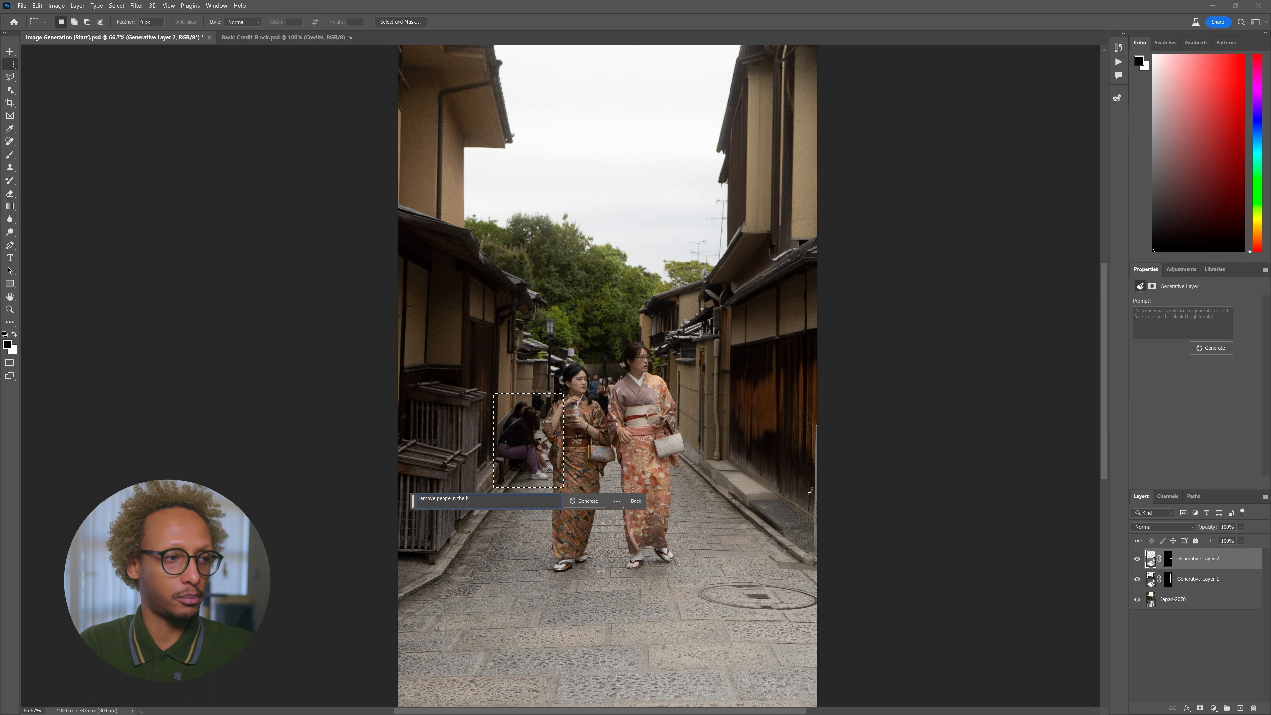
type("ackground")
key("Return")
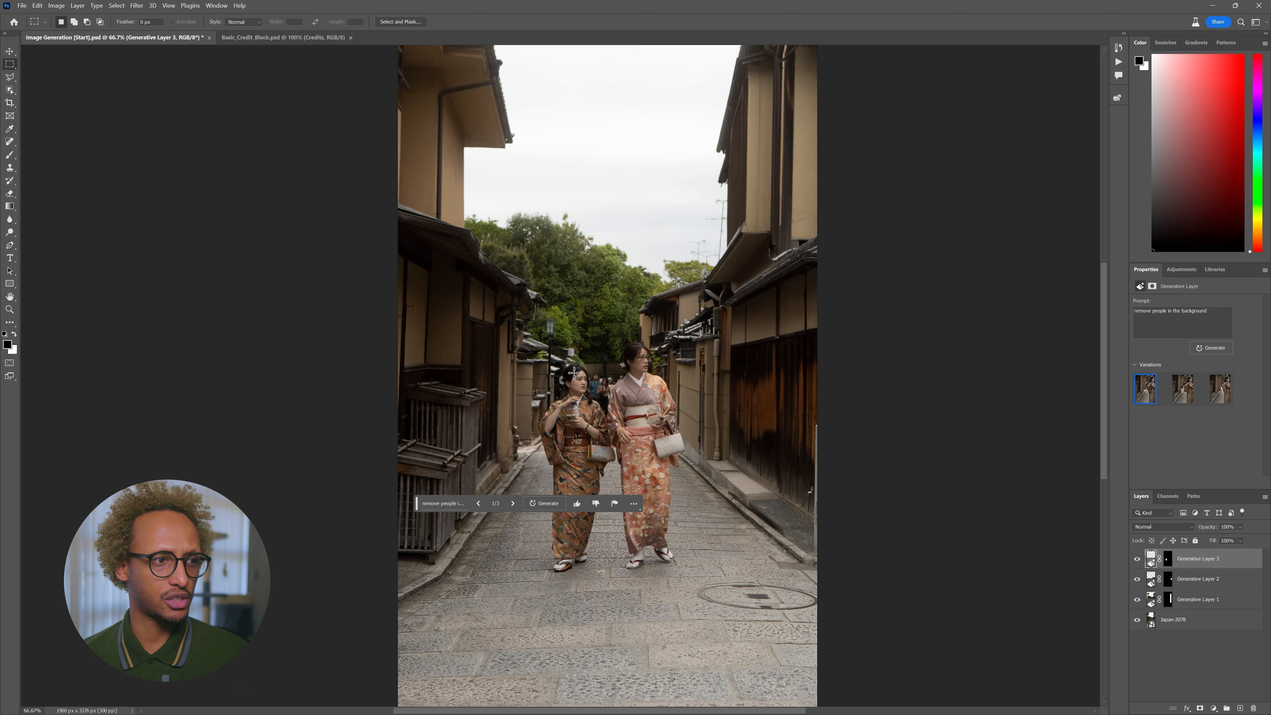
scroll(567, 431, "up", 5)
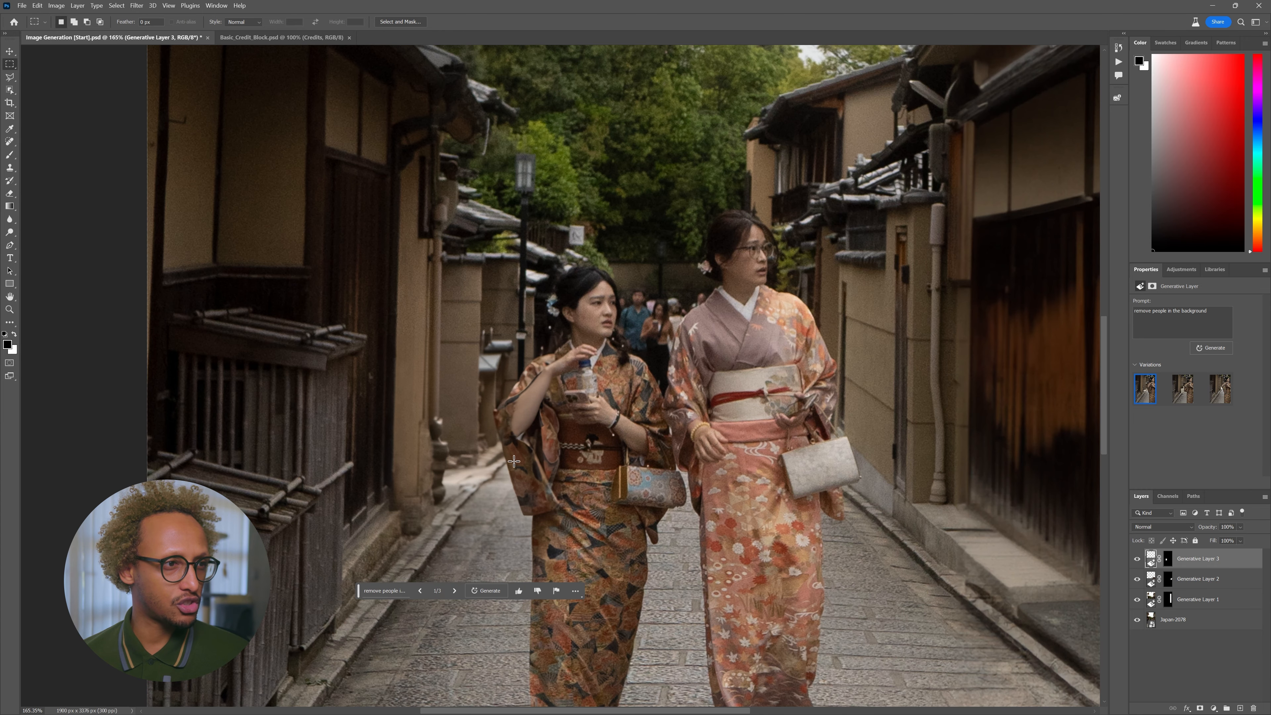
- Marquee the crowd between the two women and generate a fill that removes them
left_click(1182, 389)
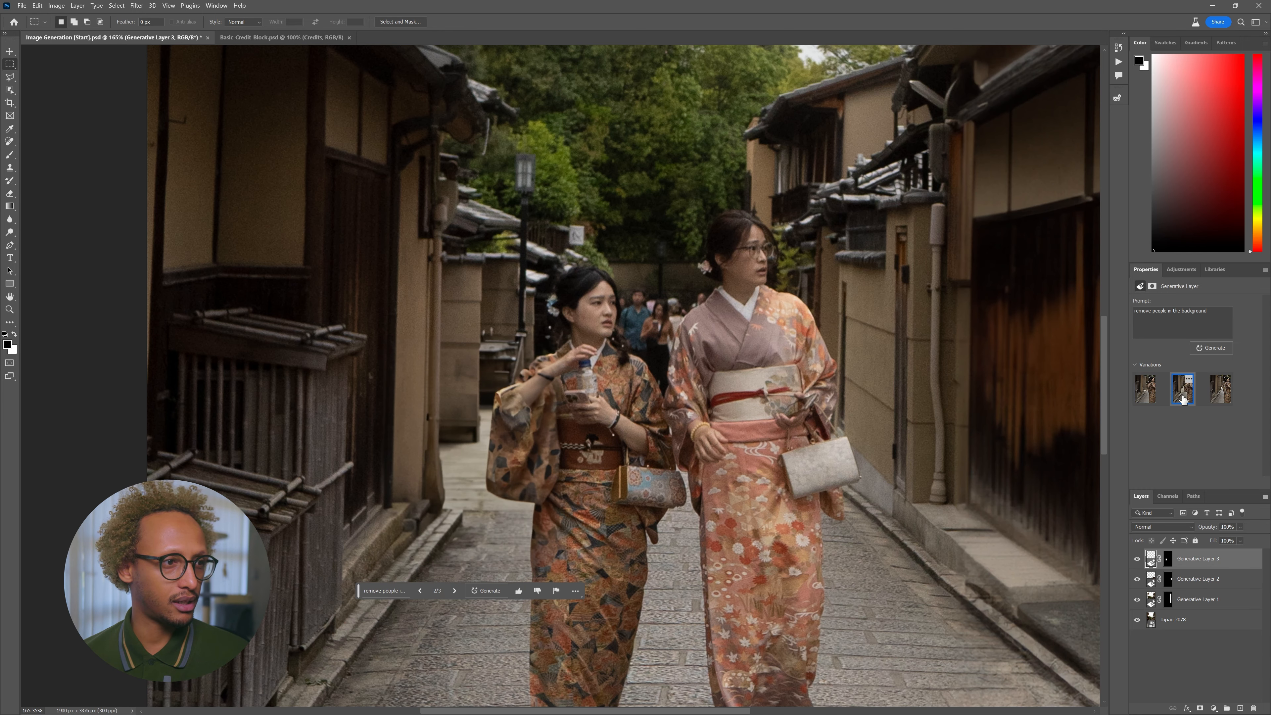
left_click(1145, 388)
left_click_drag(618, 279, 710, 383)
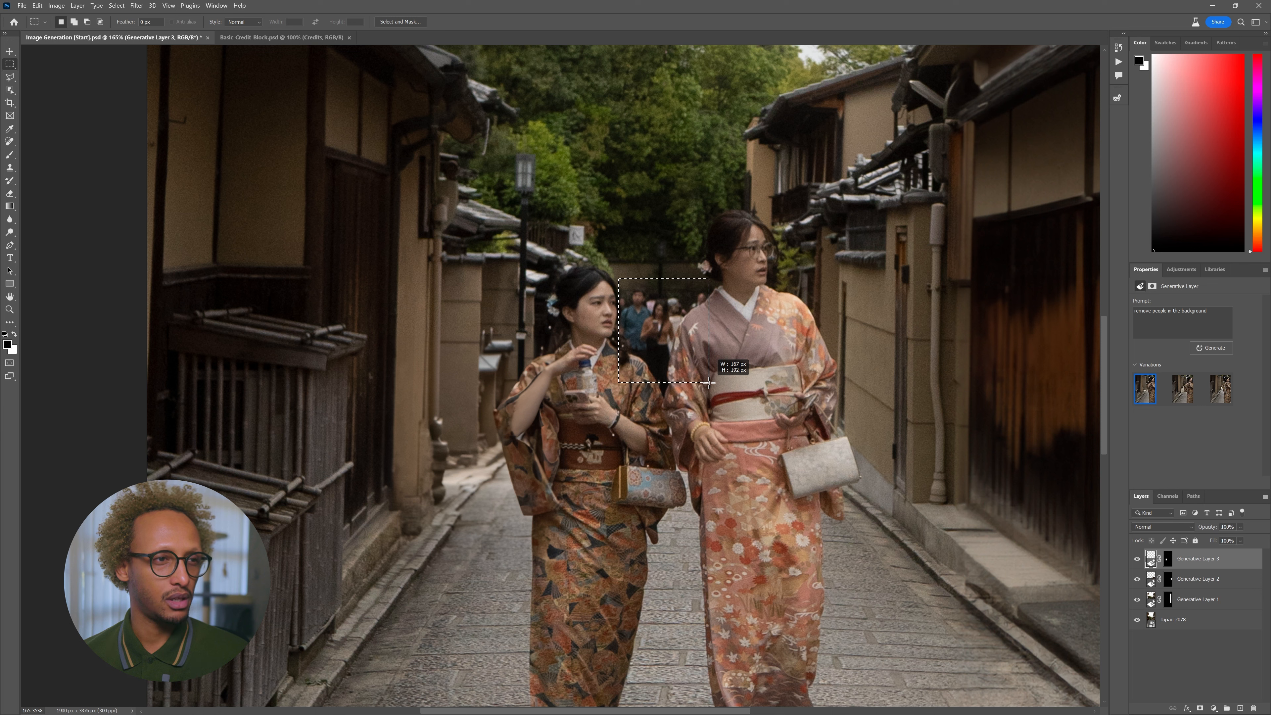
left_click(595, 396)
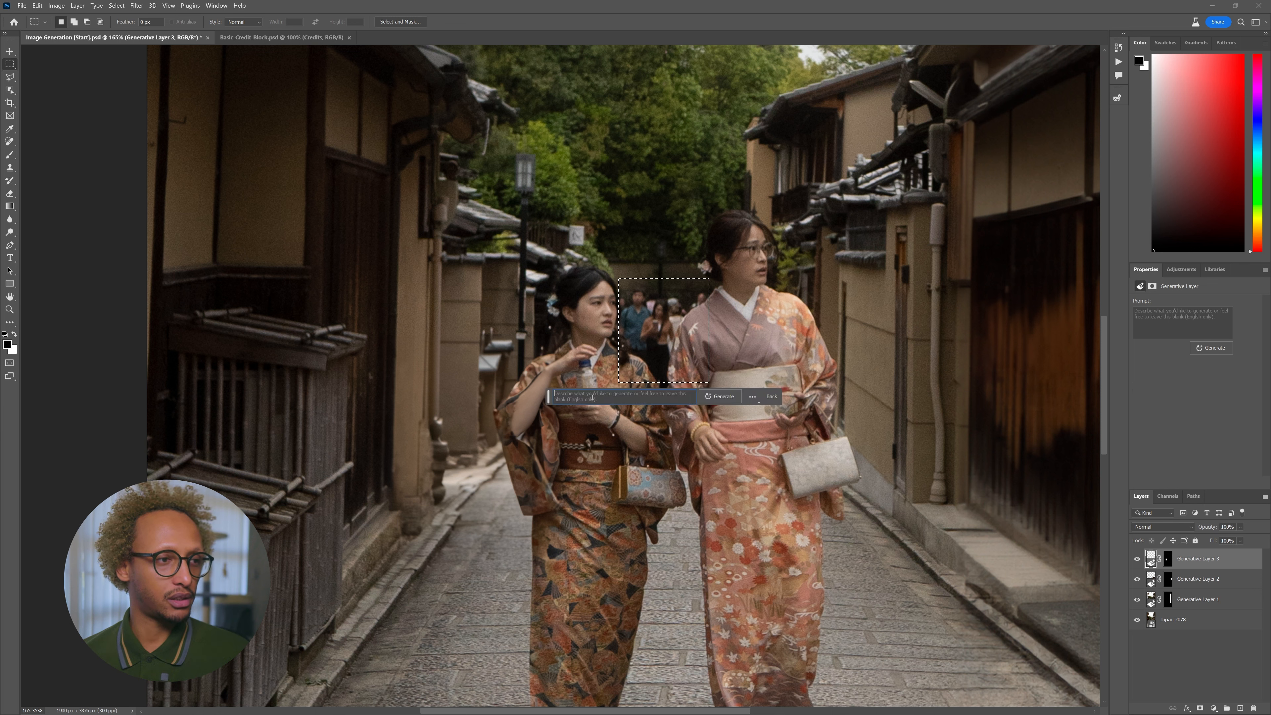
type("remove the people in the background")
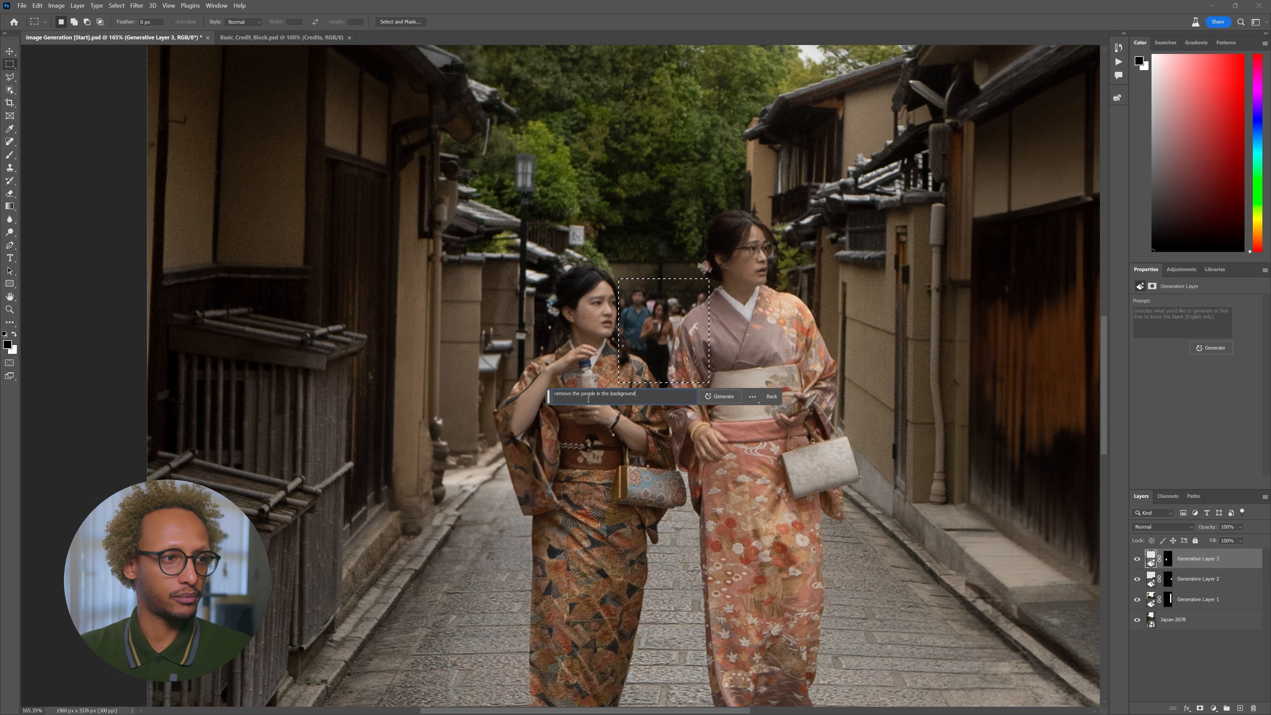
key("Return")
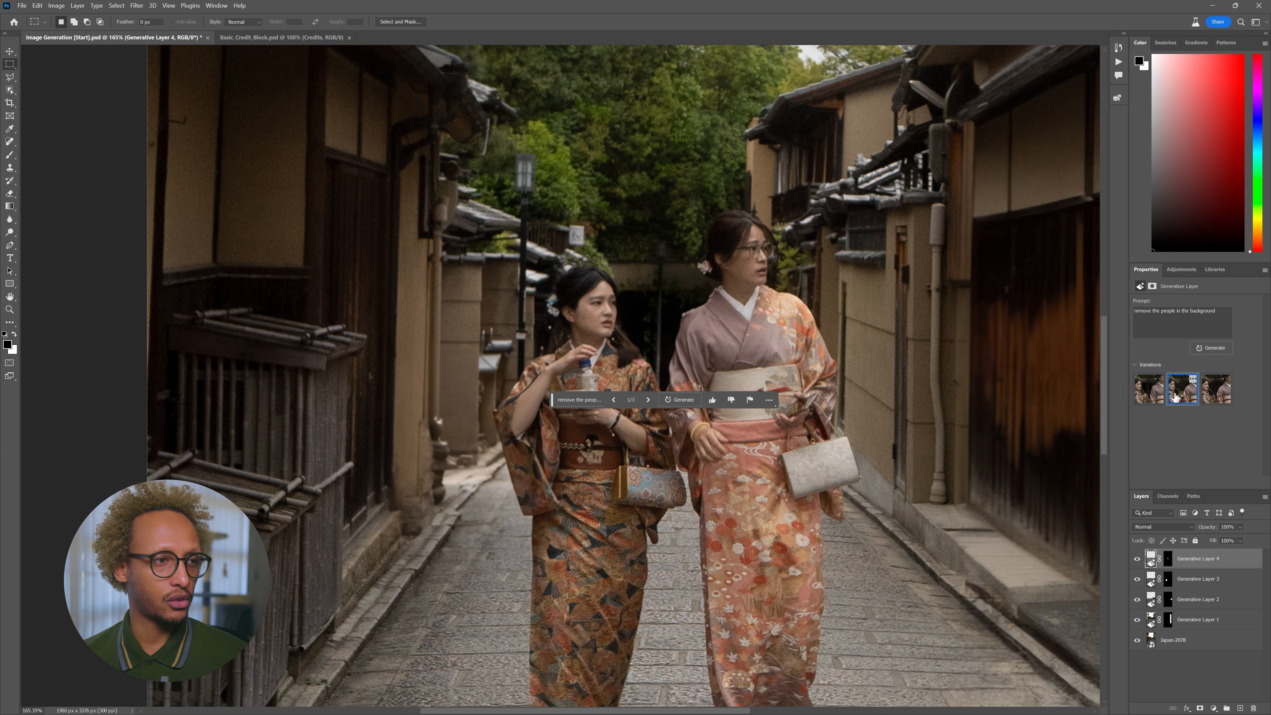
- Keep the first crowd-removal variation and fit the whole image in view
left_click(1217, 396)
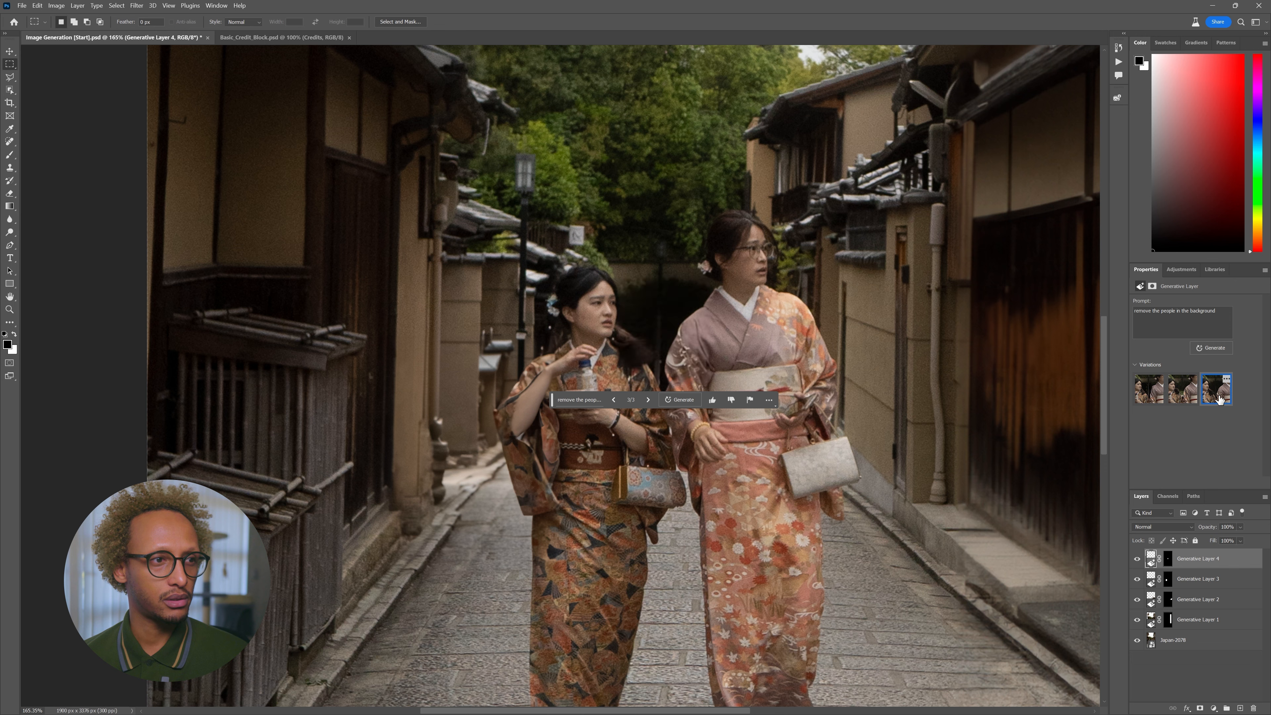
left_click(1149, 389)
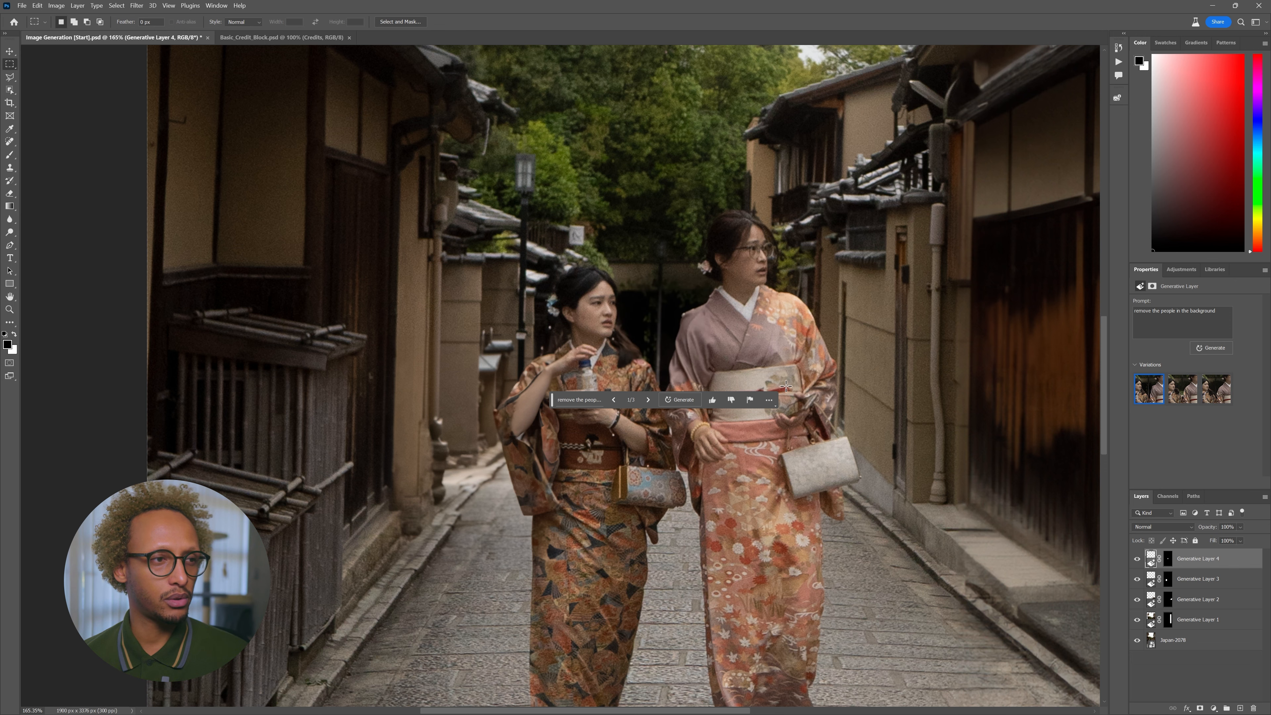
key("ctrl+0")
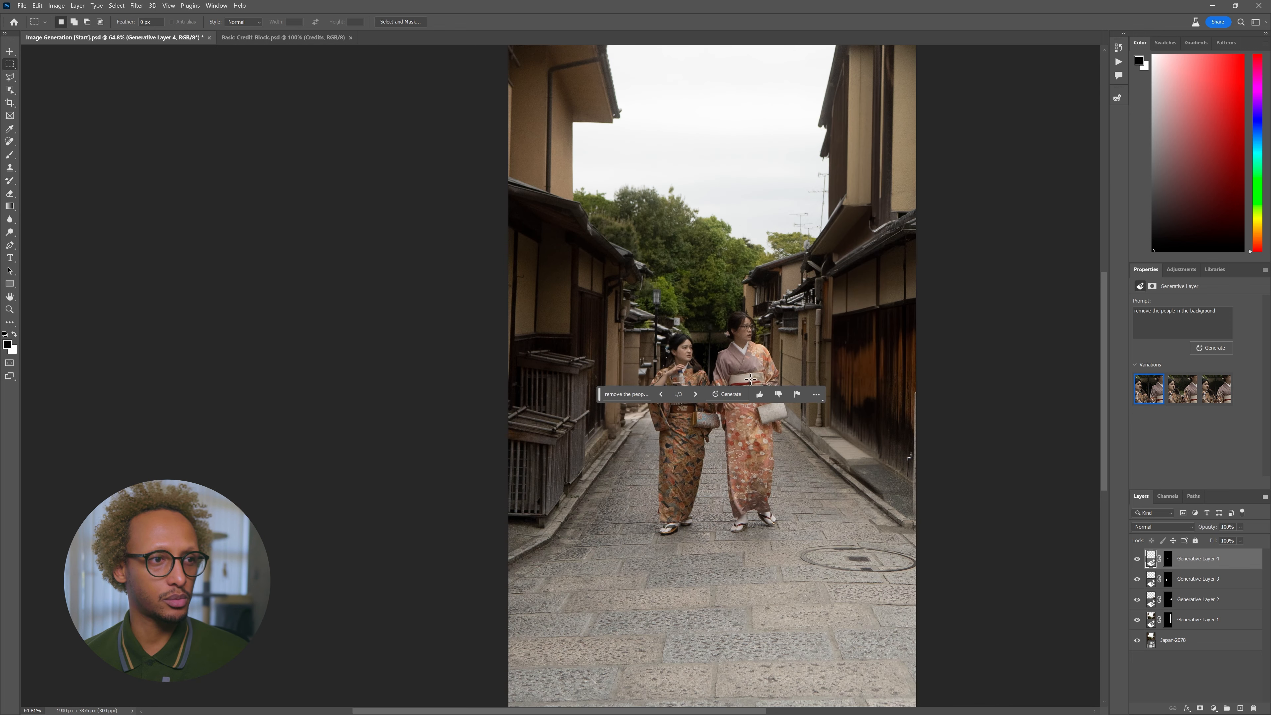
- Generate more people-removal variations and keep the second one
left_click(1216, 389)
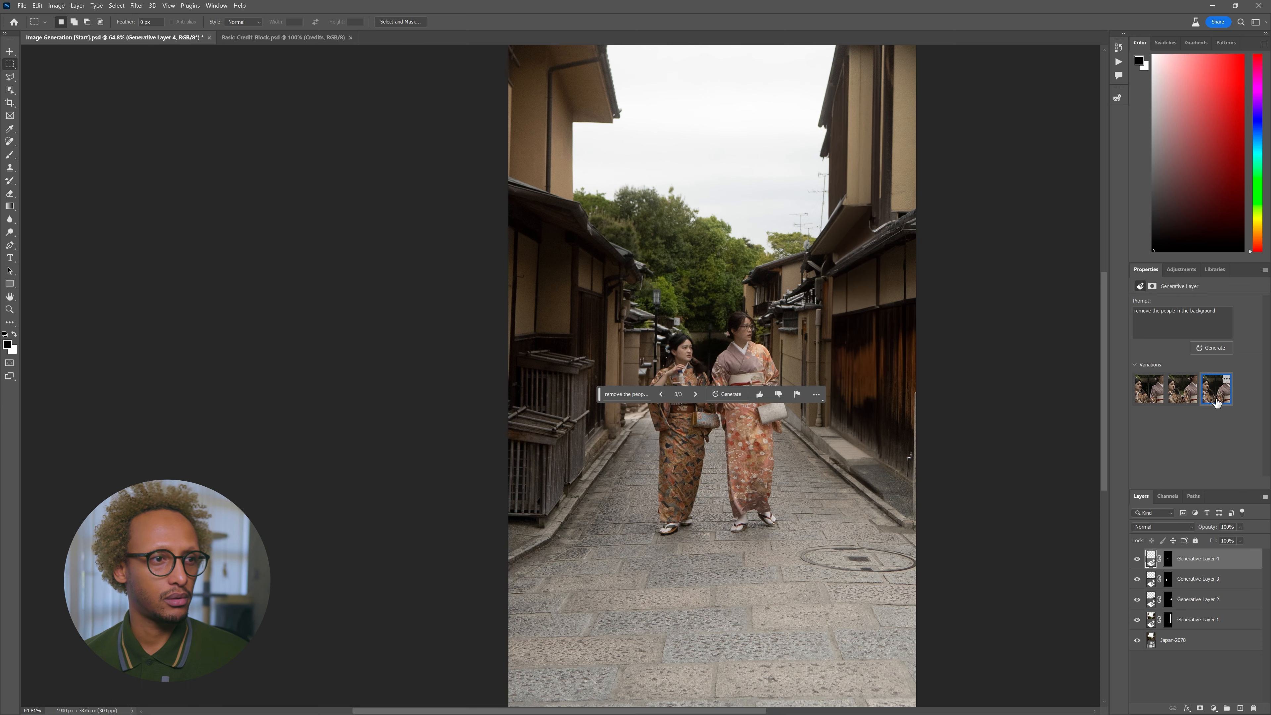
scroll(654, 356, "up", 5)
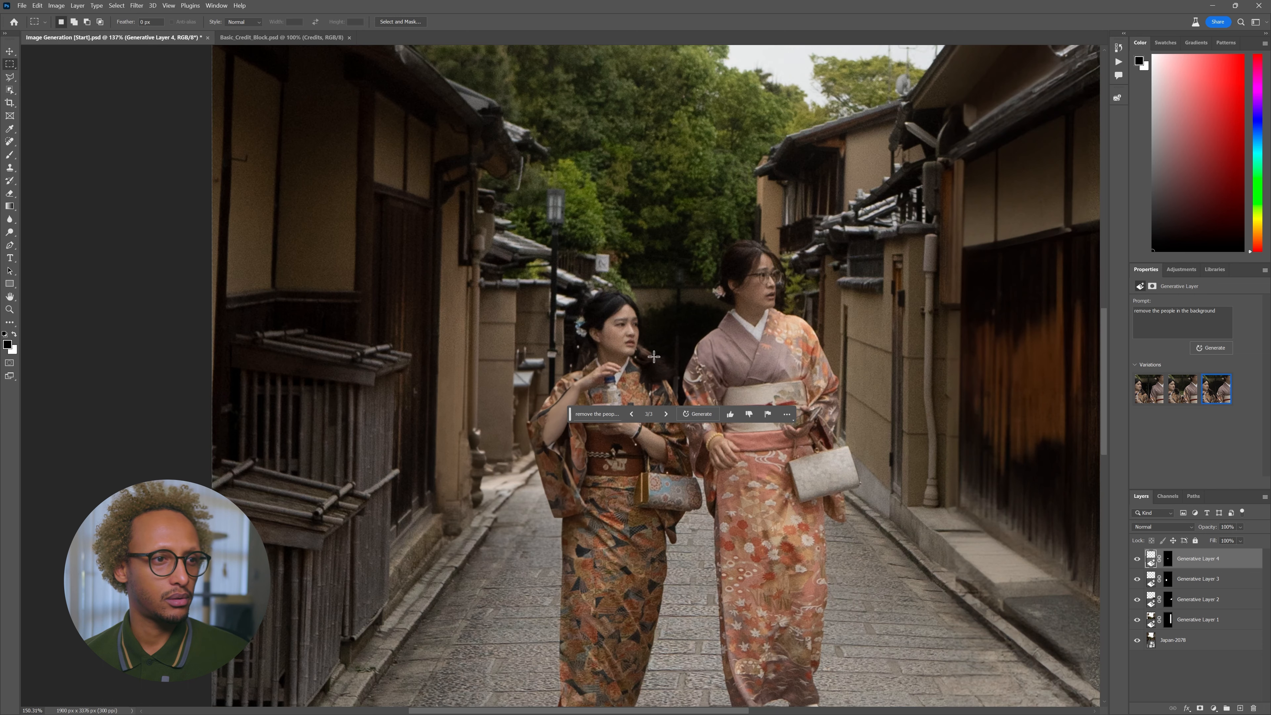
left_click(698, 413)
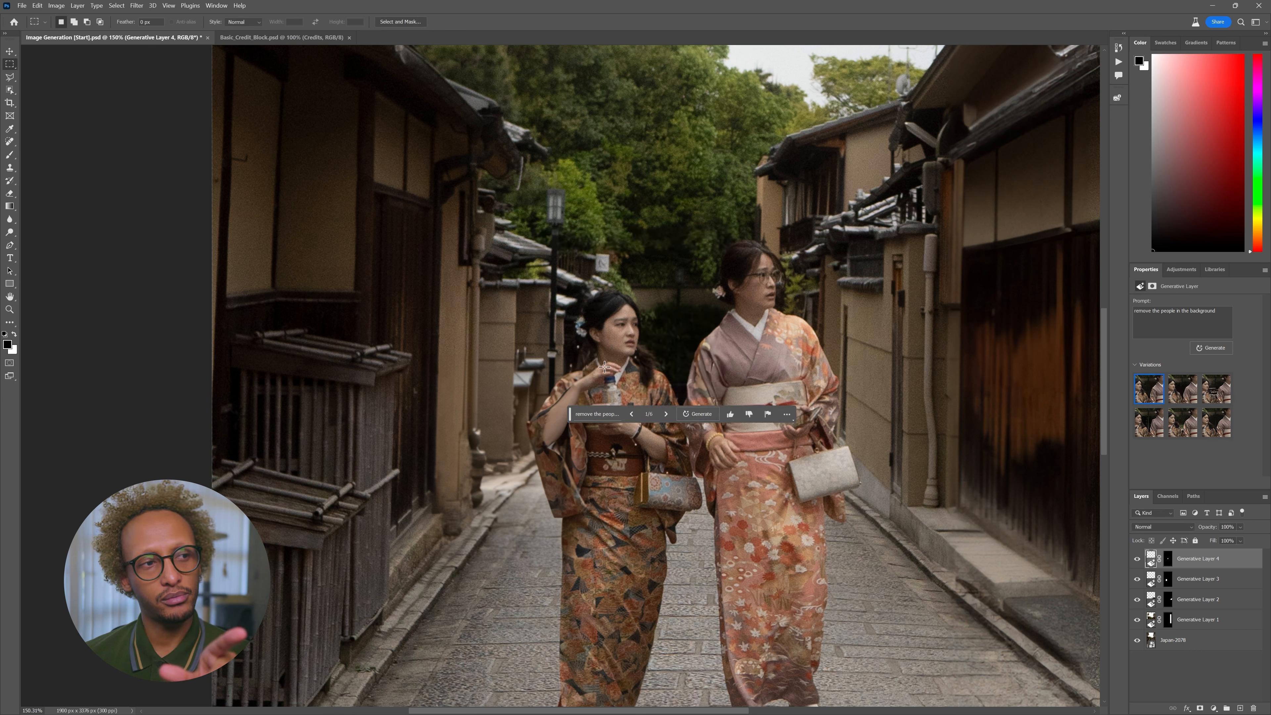
left_click(1182, 395)
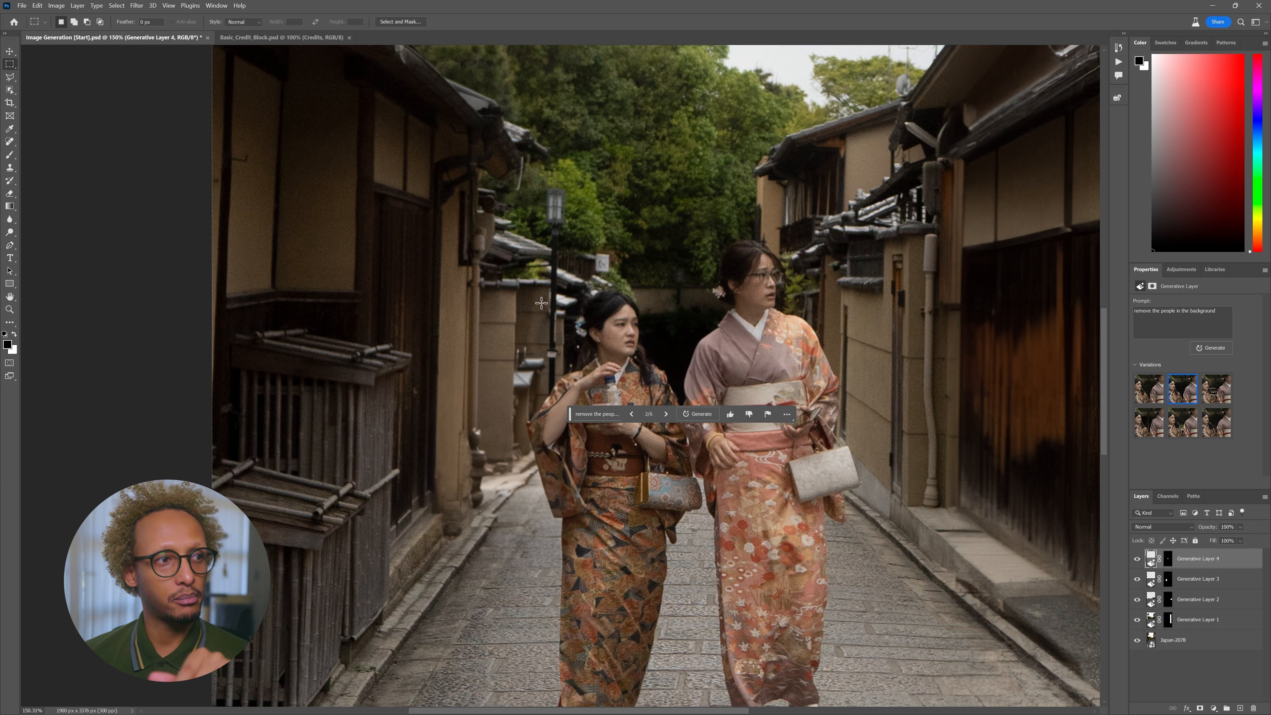
left_click(1217, 392)
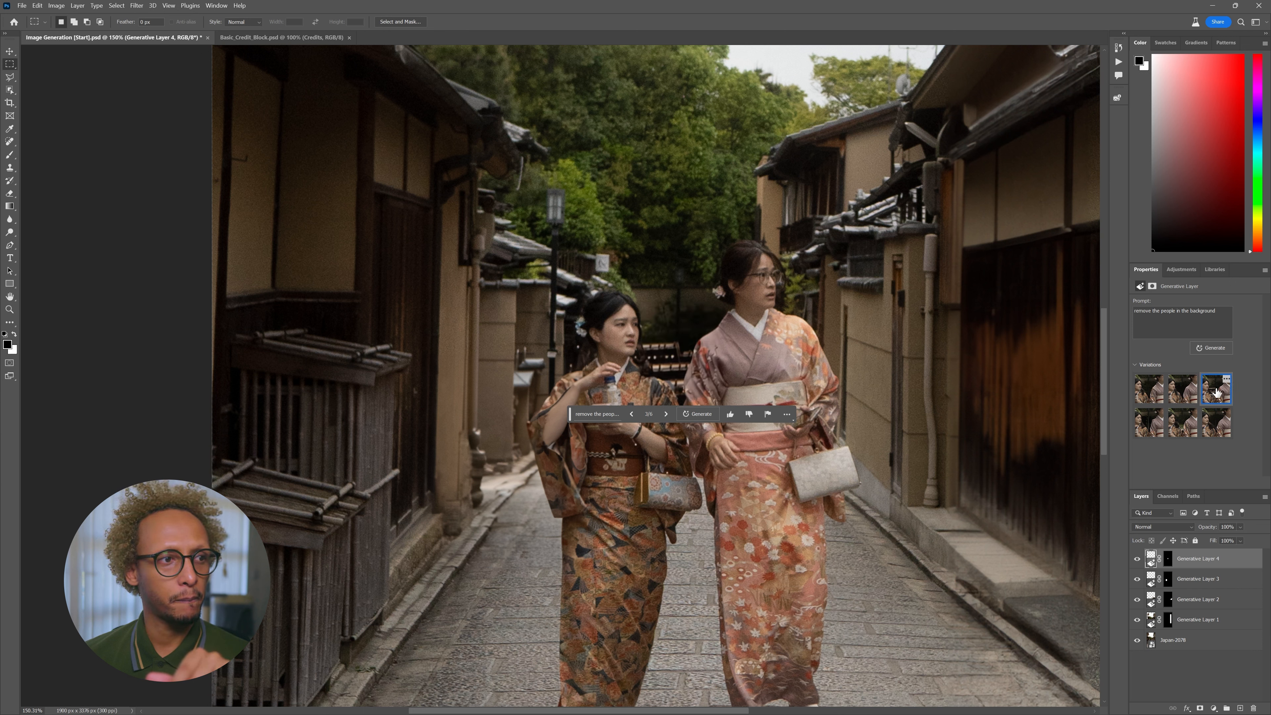
left_click(1182, 395)
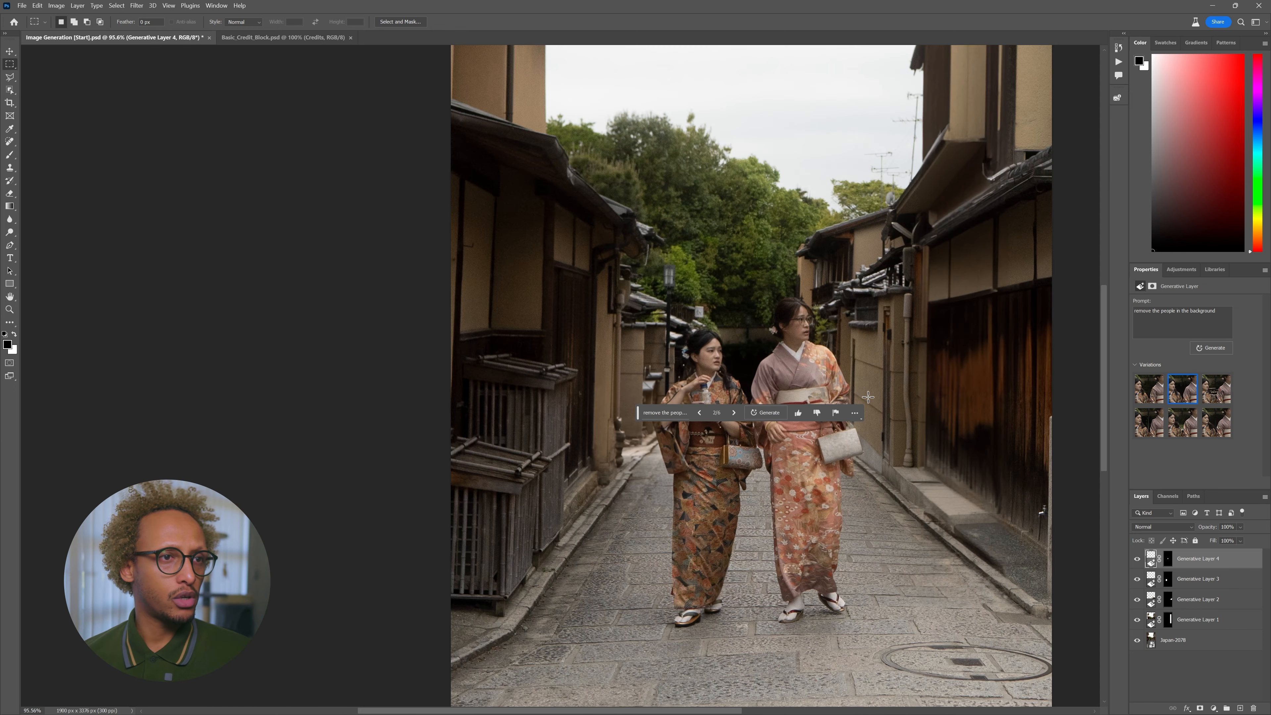
- Select the upper part of the photo, covering the rooftops and sky above the people
scroll(869, 397, "down", 5)
scroll(927, 392, "down", 2)
left_click_drag(944, 325, 872, 371)
left_click_drag(599, 114, 941, 379)
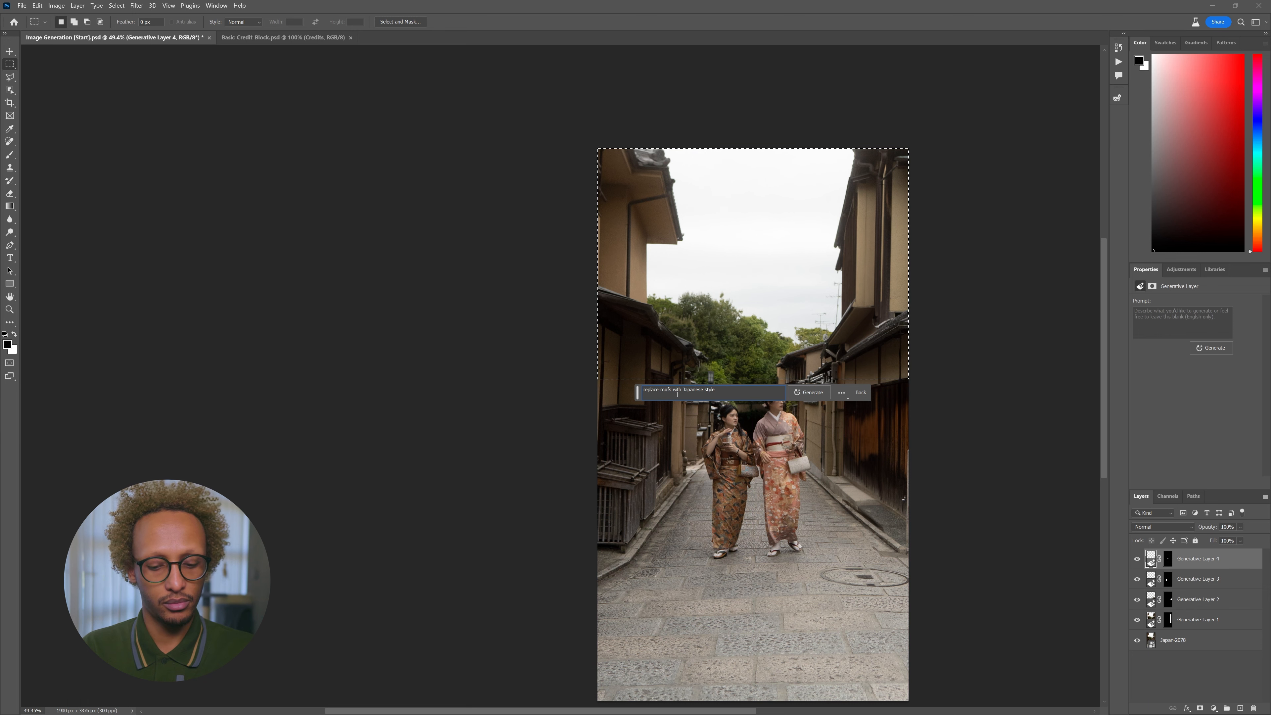
- Generate 'replace roofs with Japanese style roof' over the upper street, compare results, and request more variations
key("Return")
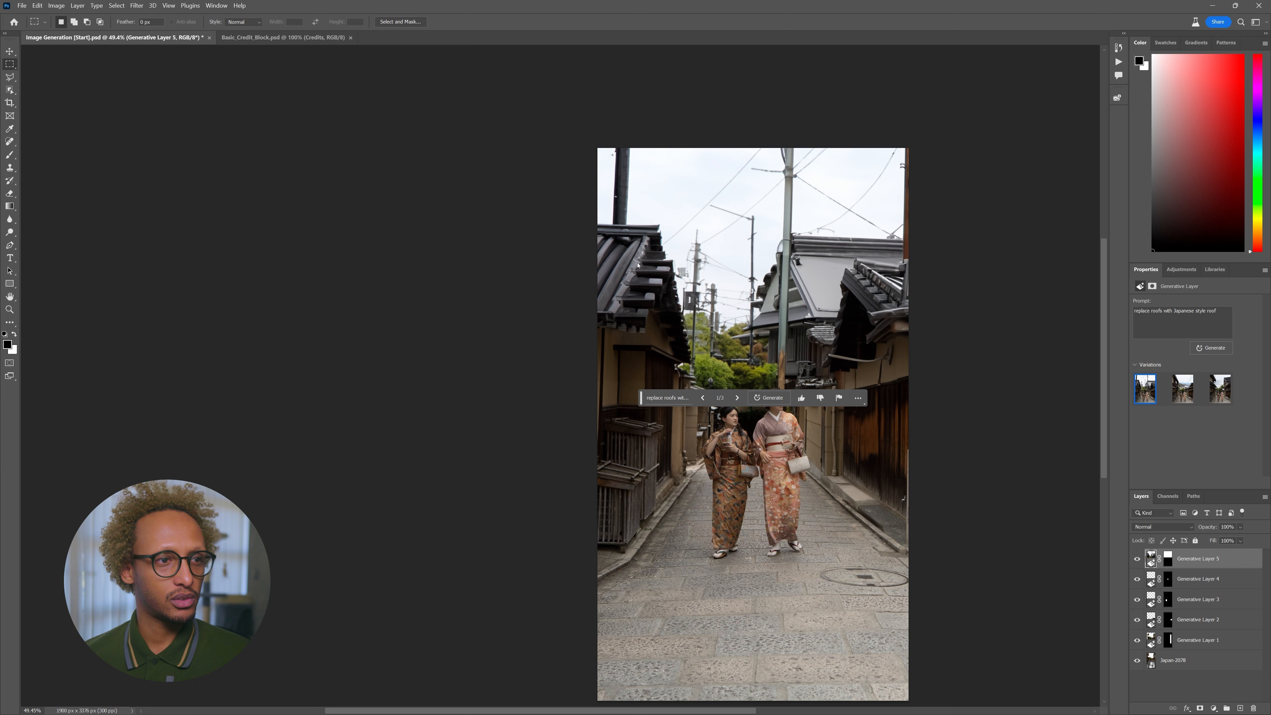
left_click(1181, 394)
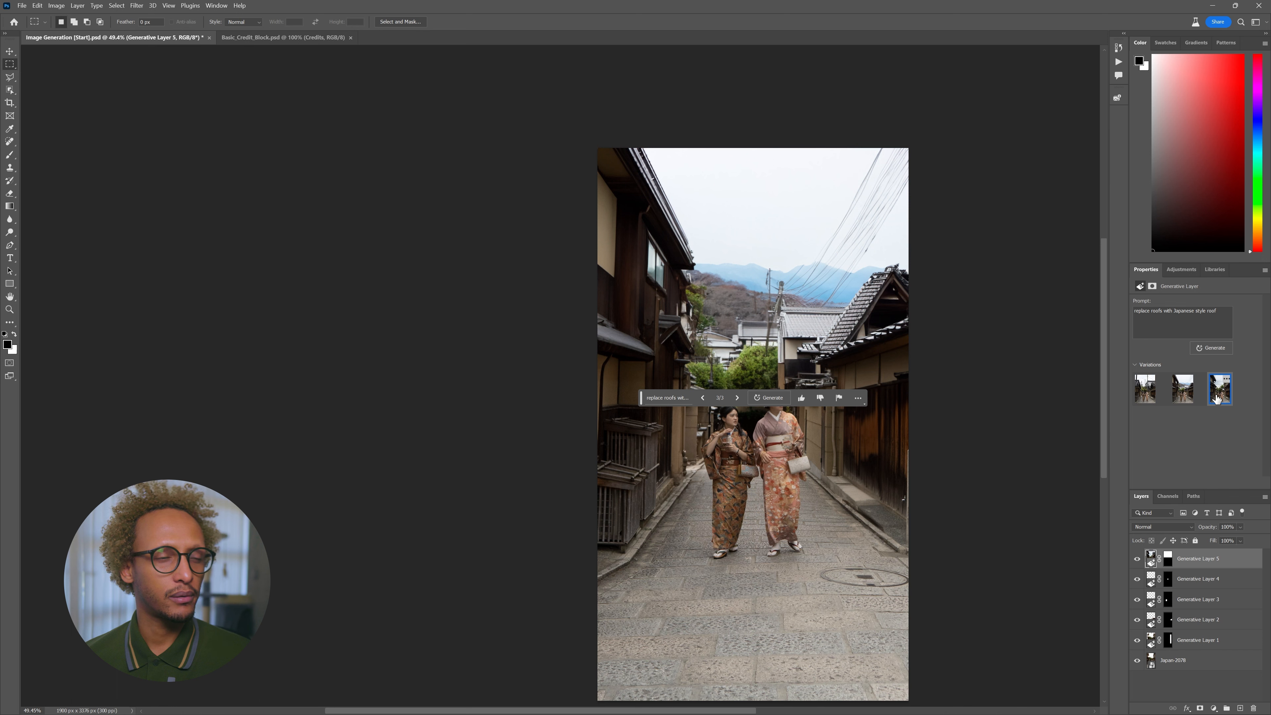
left_click(1184, 399)
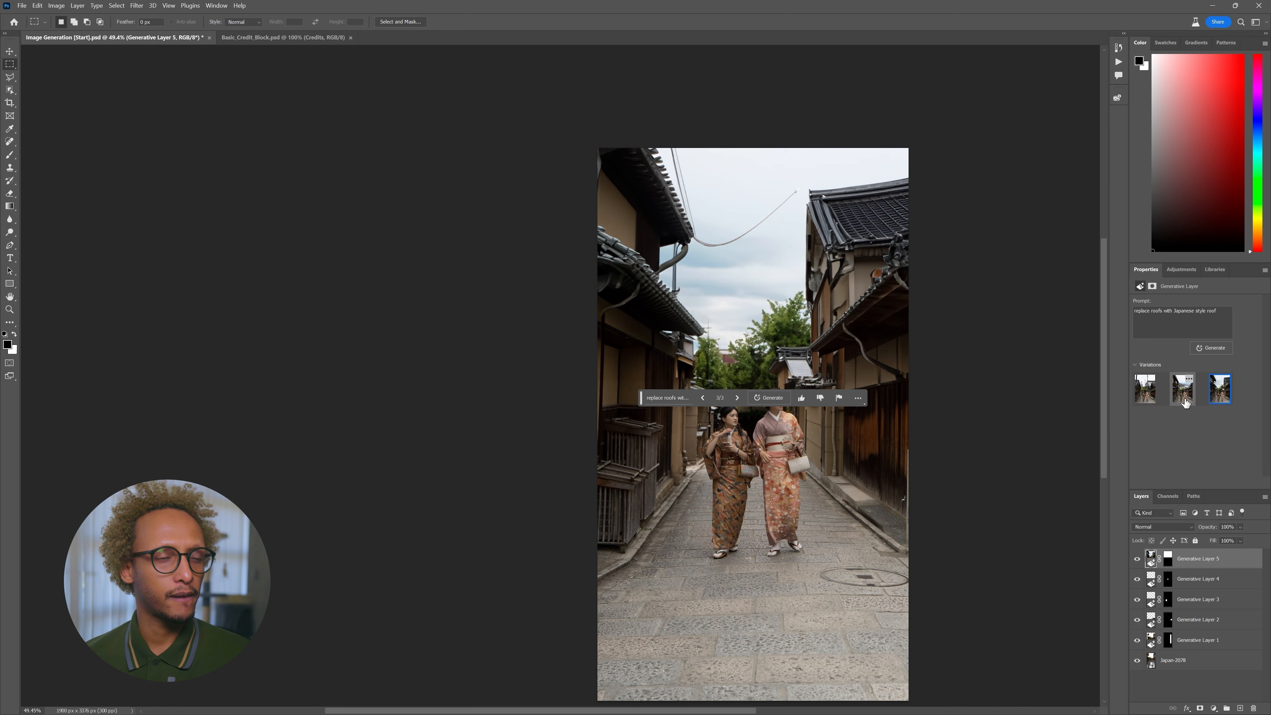
left_click(1146, 389)
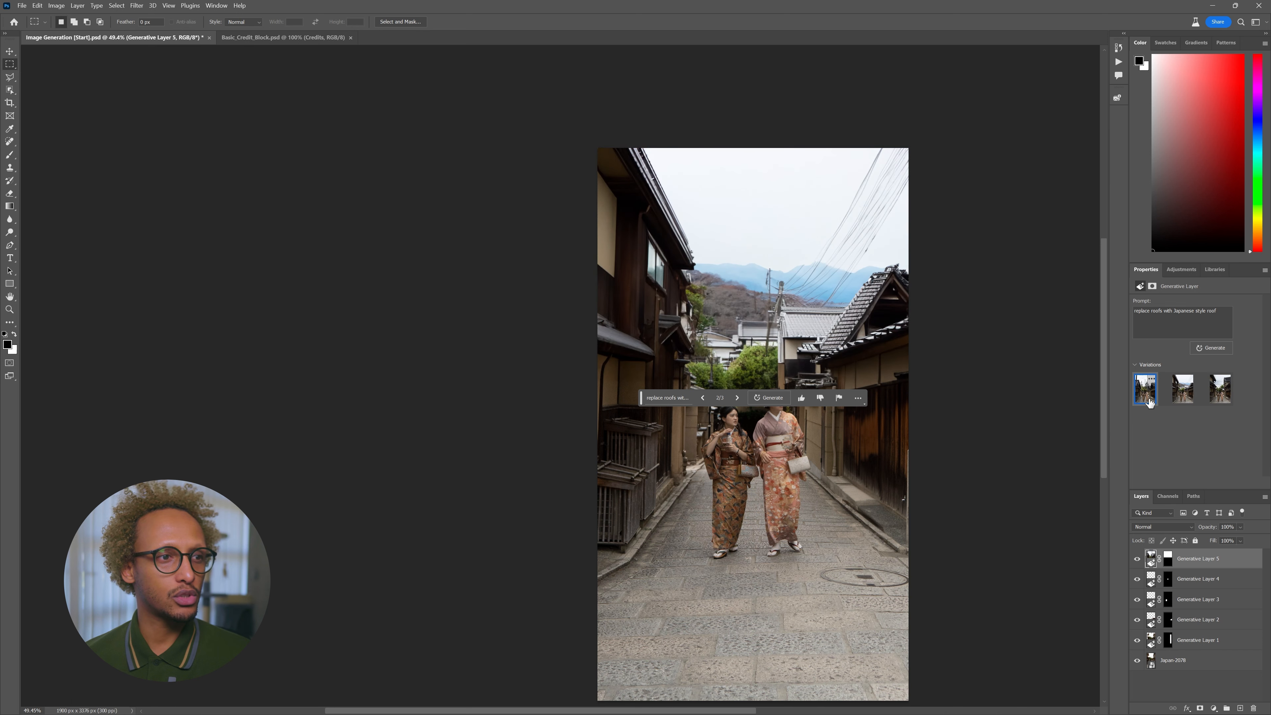
left_click(768, 400)
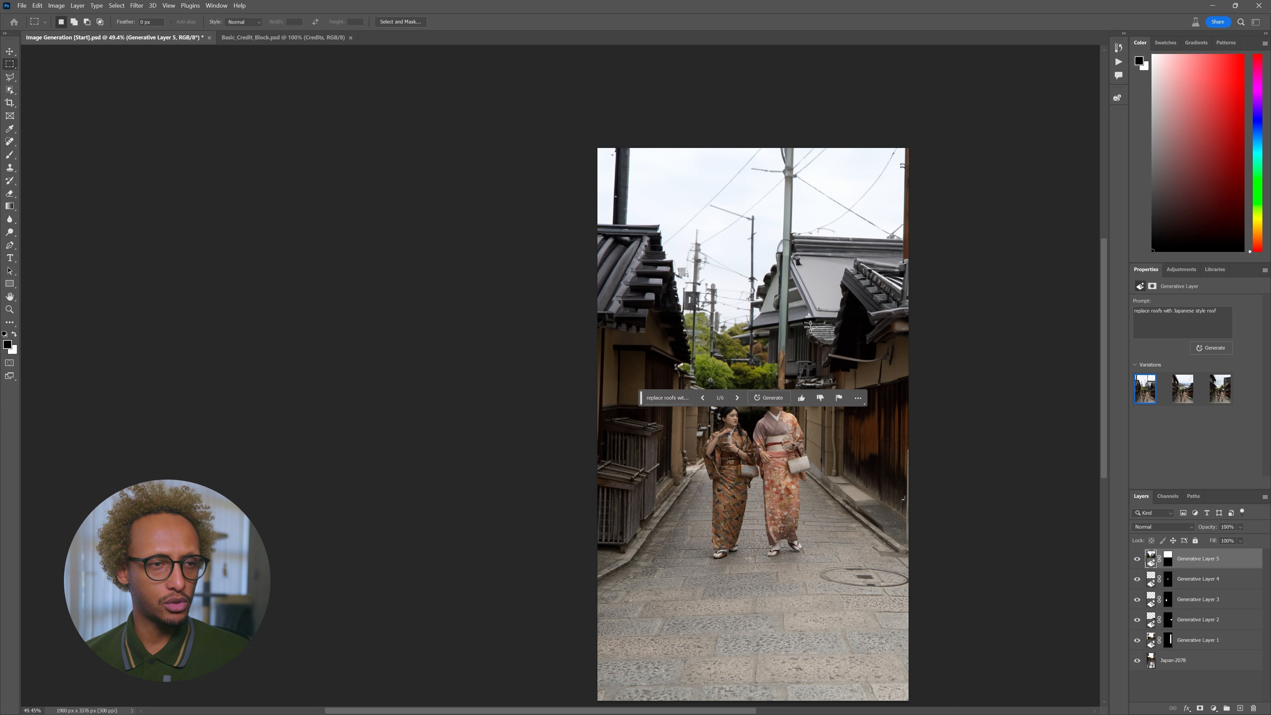
- Compare all six Japanese-roof variations and settle on the first one
left_click(1182, 388)
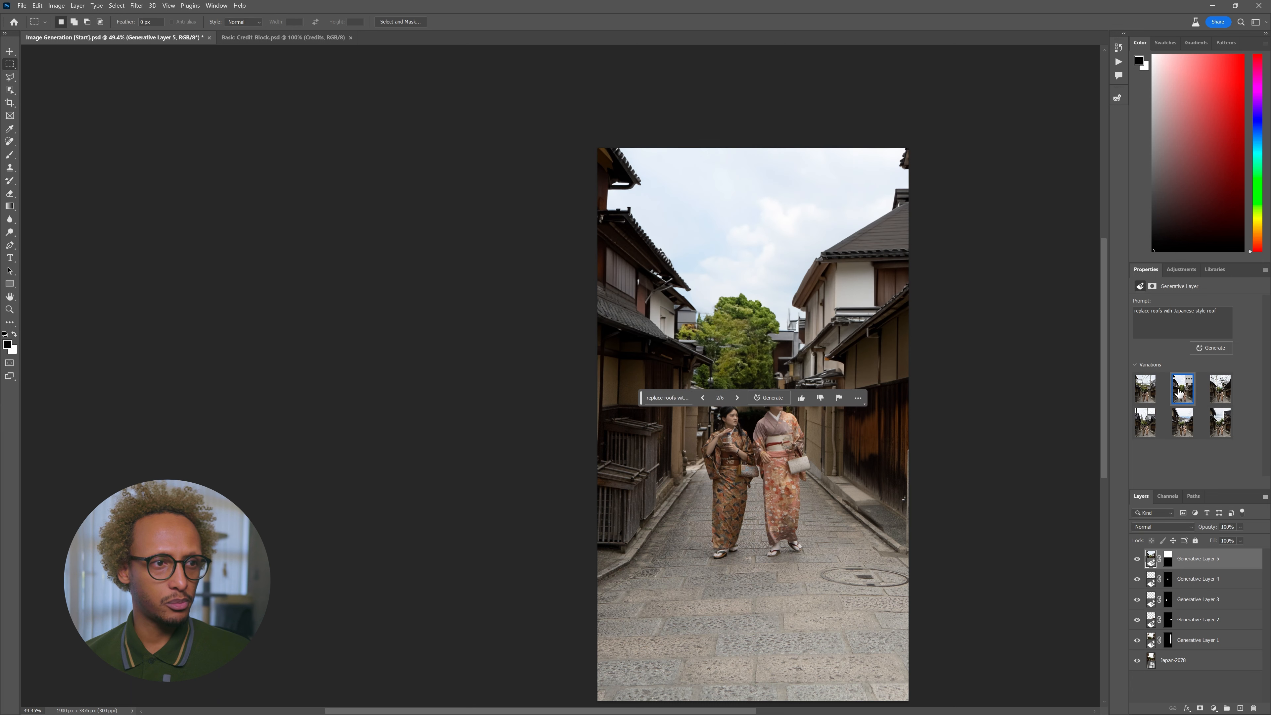
left_click(1220, 389)
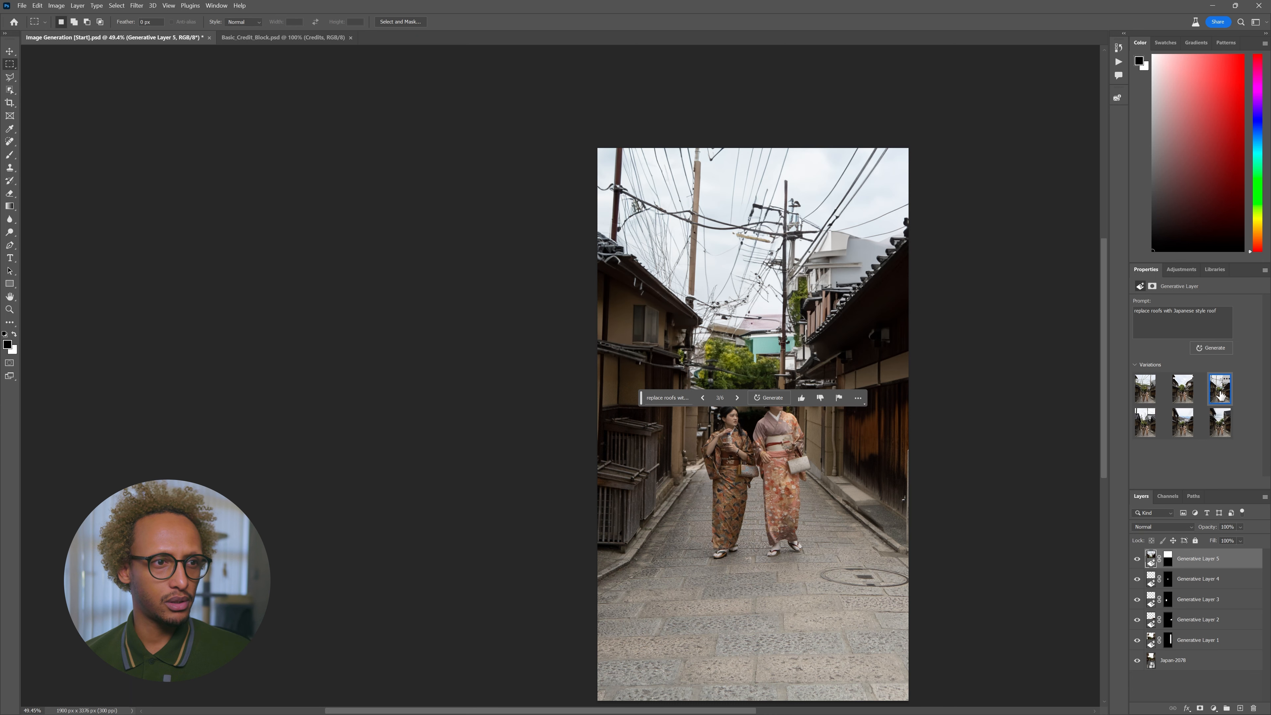
left_click(1144, 388)
left_click(1145, 434)
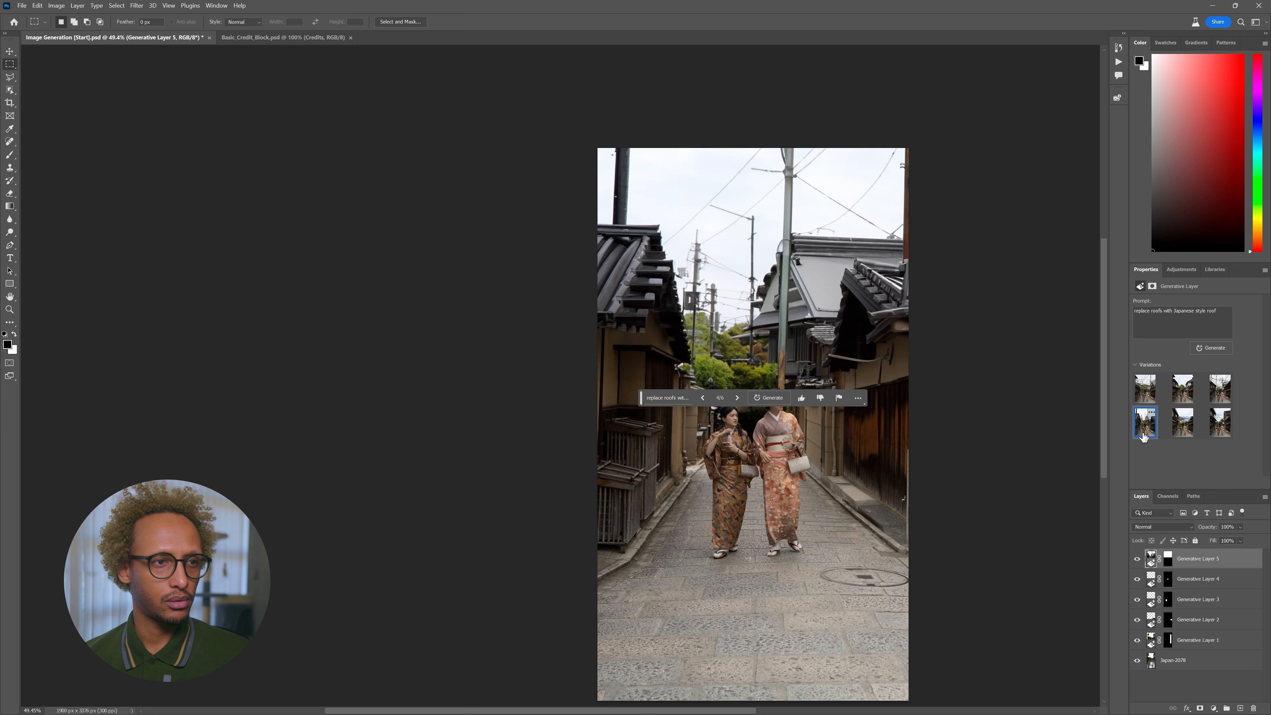
left_click(1174, 434)
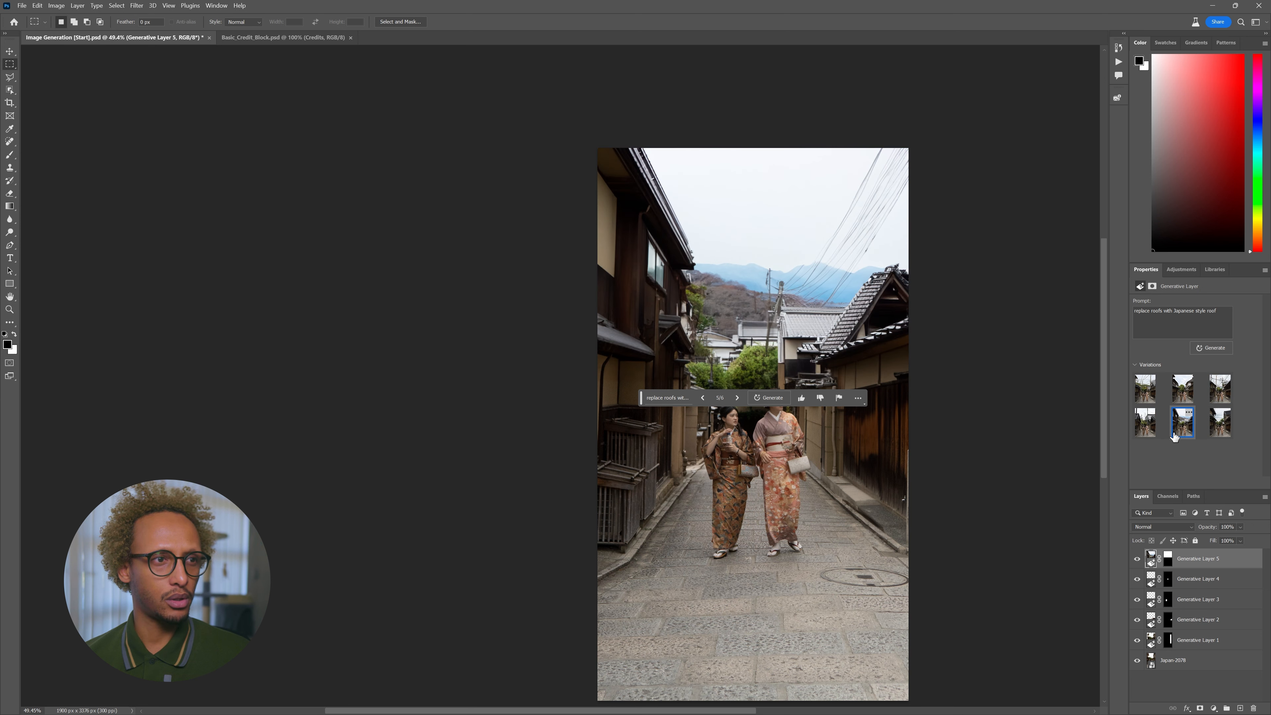
left_click(1146, 388)
left_click(667, 405)
- Re-prompt the layer with 'add clouds', choose the third cloud variation, and reselect the sky area
triple_click(700, 403)
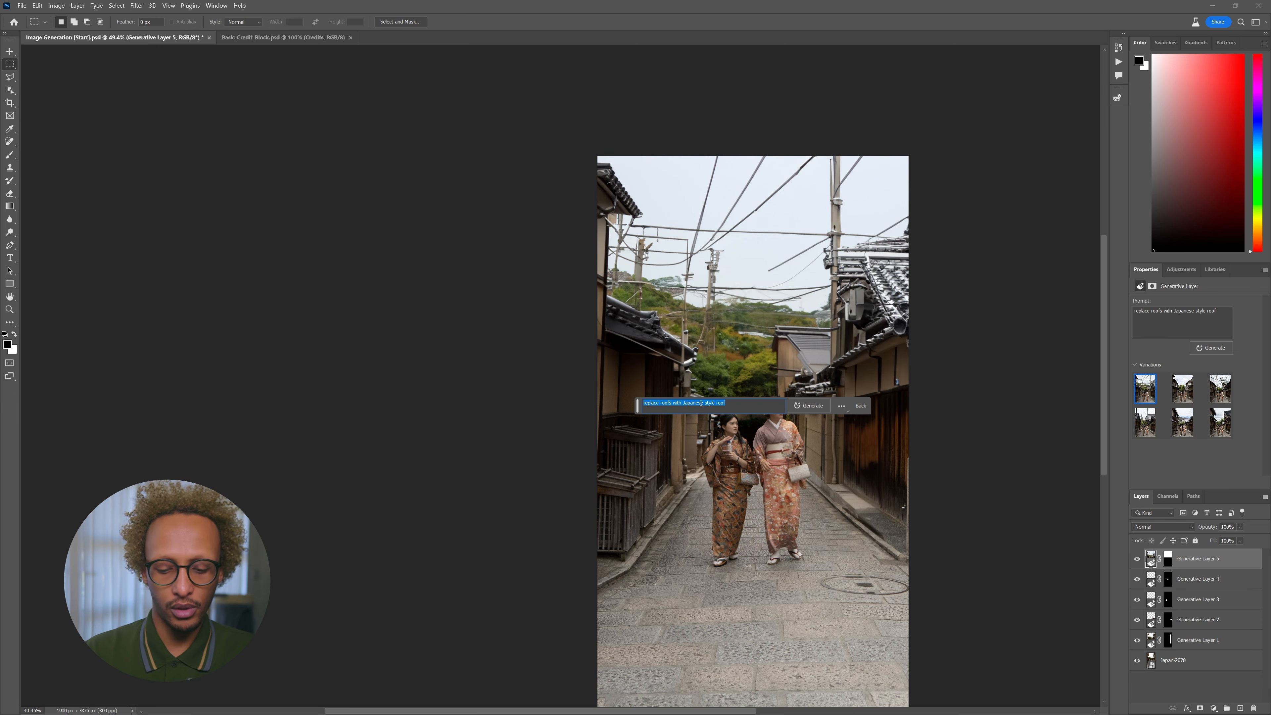
type("add clouds")
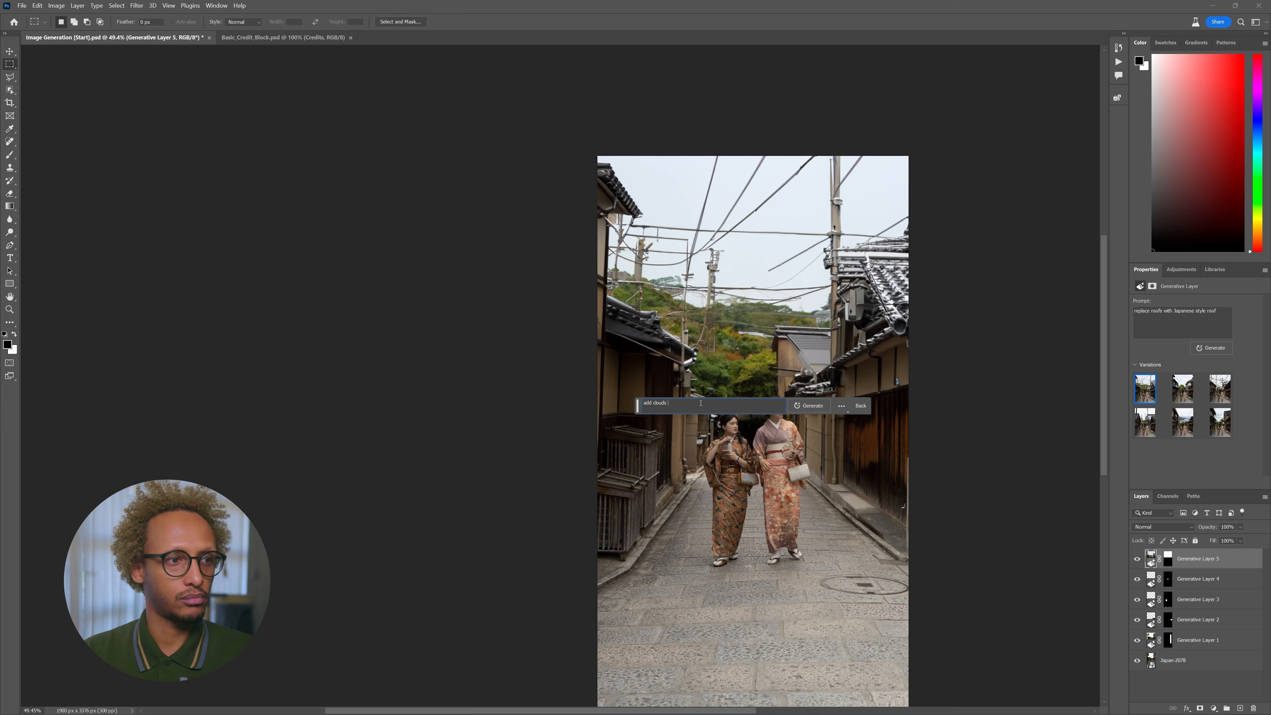
key("Return")
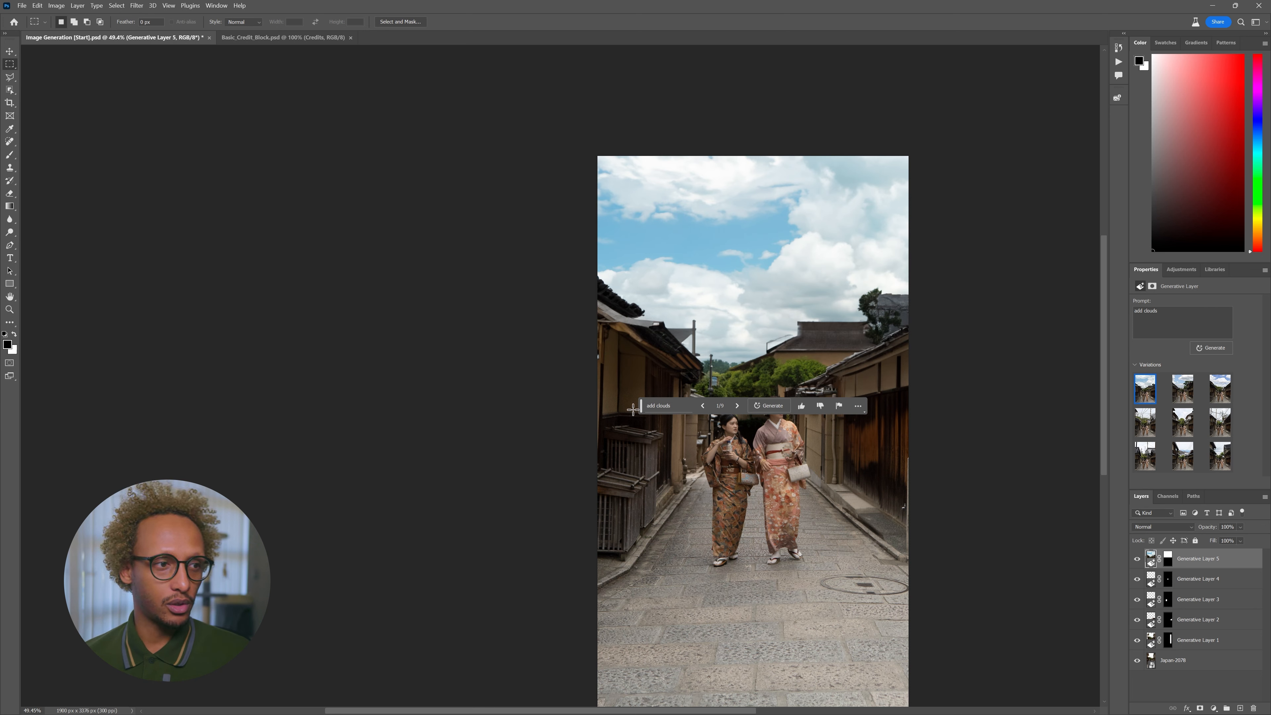
left_click_drag(640, 409, 633, 478)
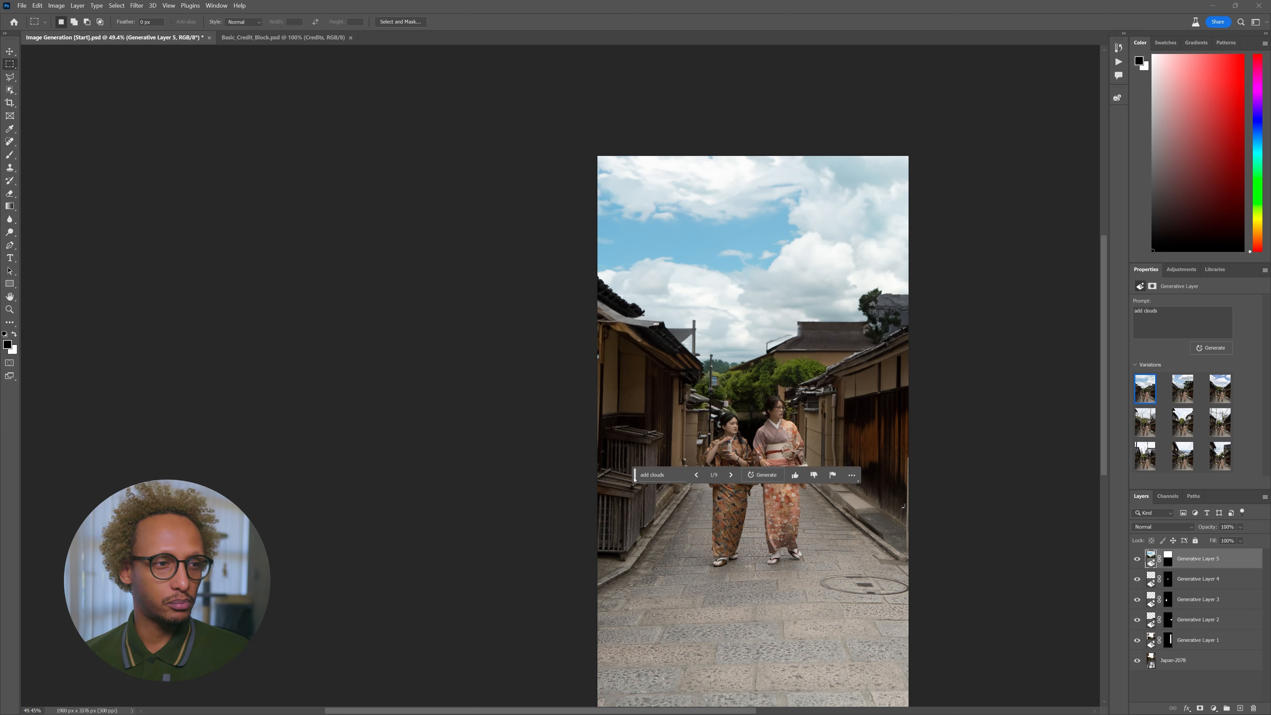
left_click(1183, 389)
left_click(1219, 394)
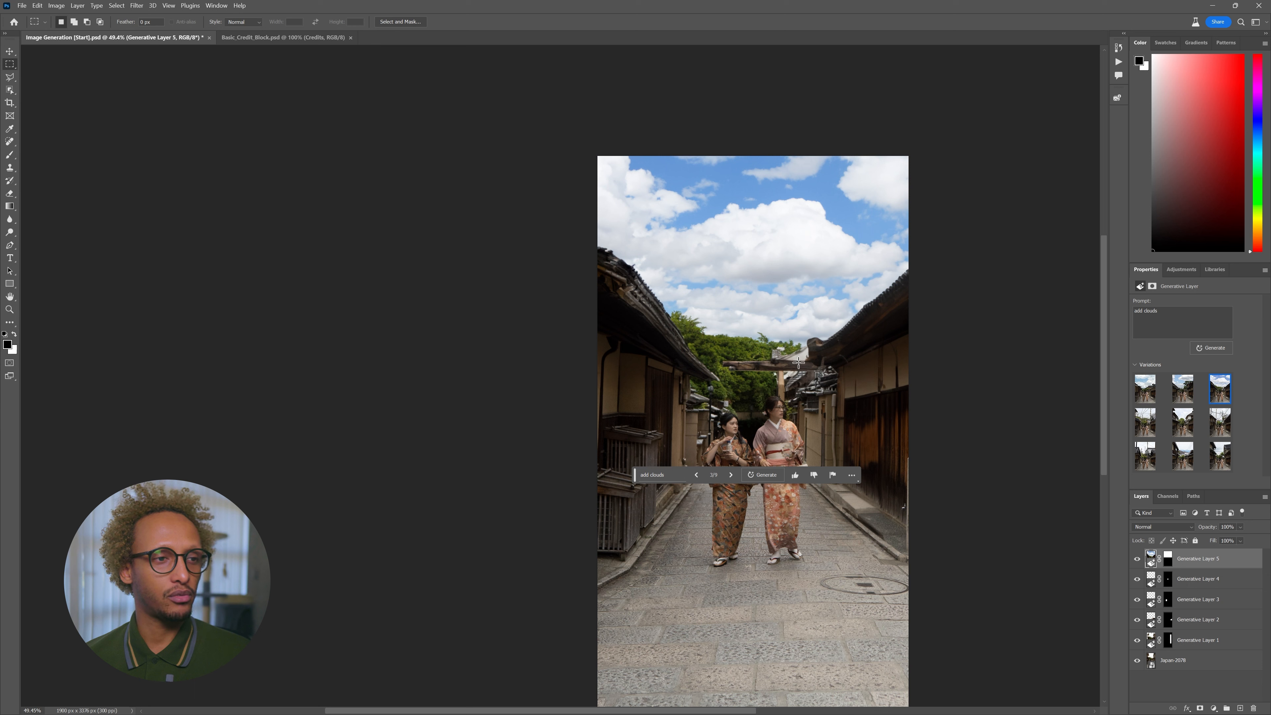
left_click_drag(605, 155, 936, 372)
left_click(692, 387)
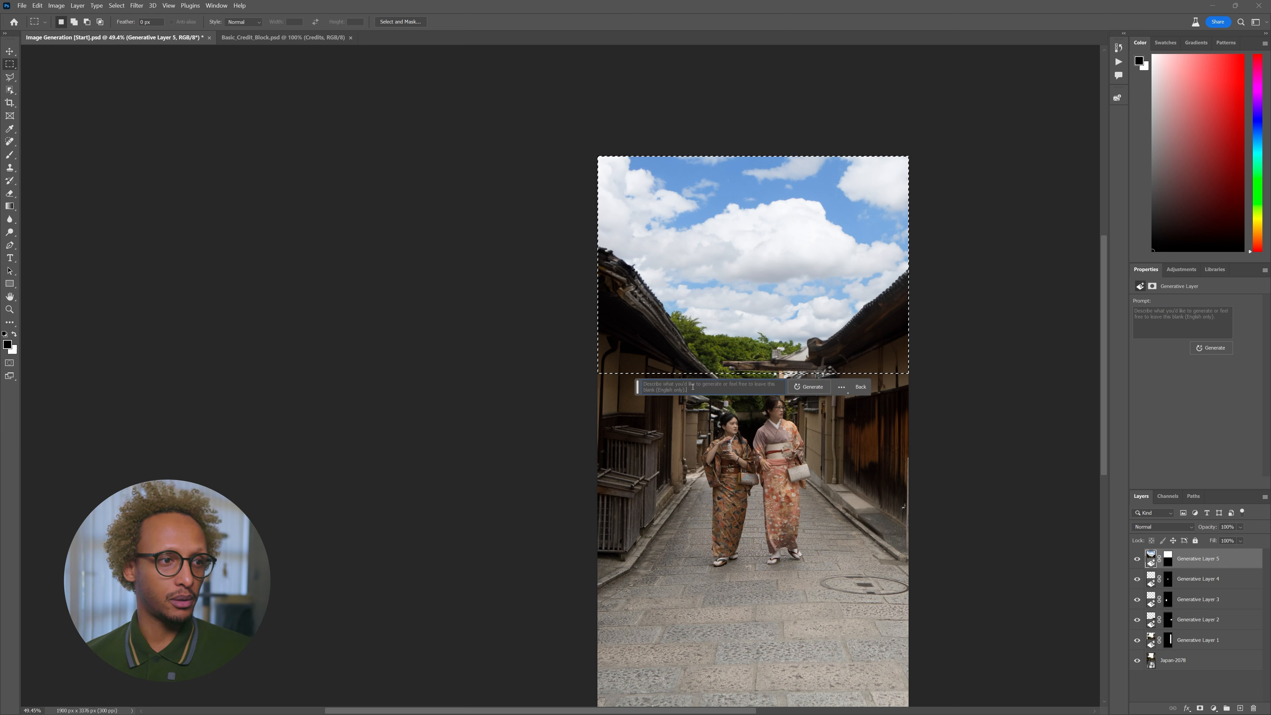
- Generate a sky layer from the prompt 'make the sky fiery red with a hue of purple and pink'
type("make the sky firery red with a hue of purple and pink")
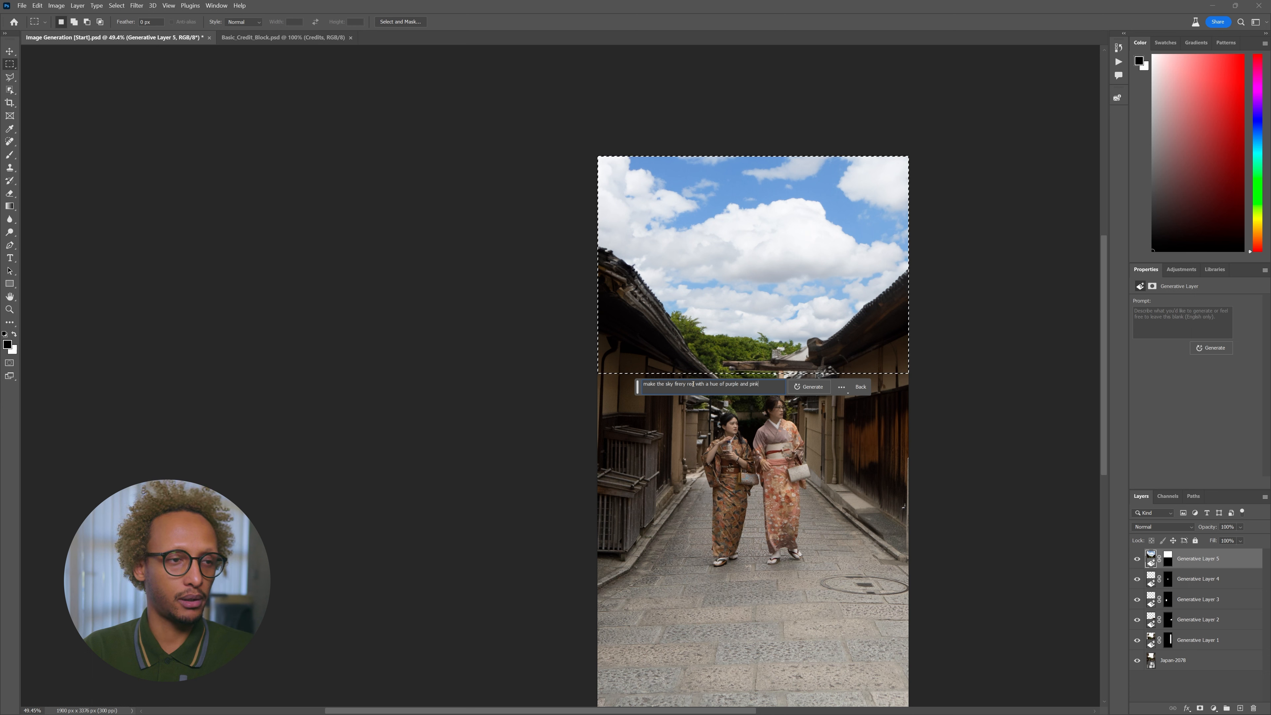
key("Return")
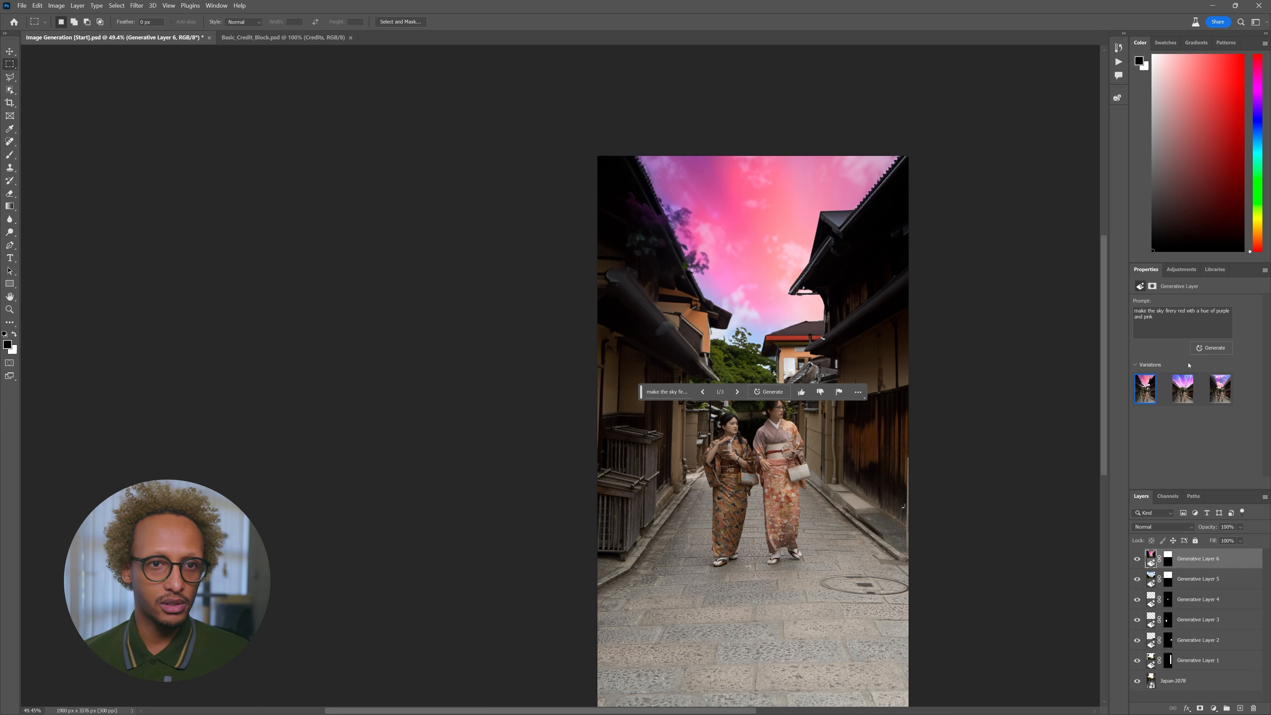
- Compare the streaked, nebula-like and pink cloudy sky variations
left_click(1182, 388)
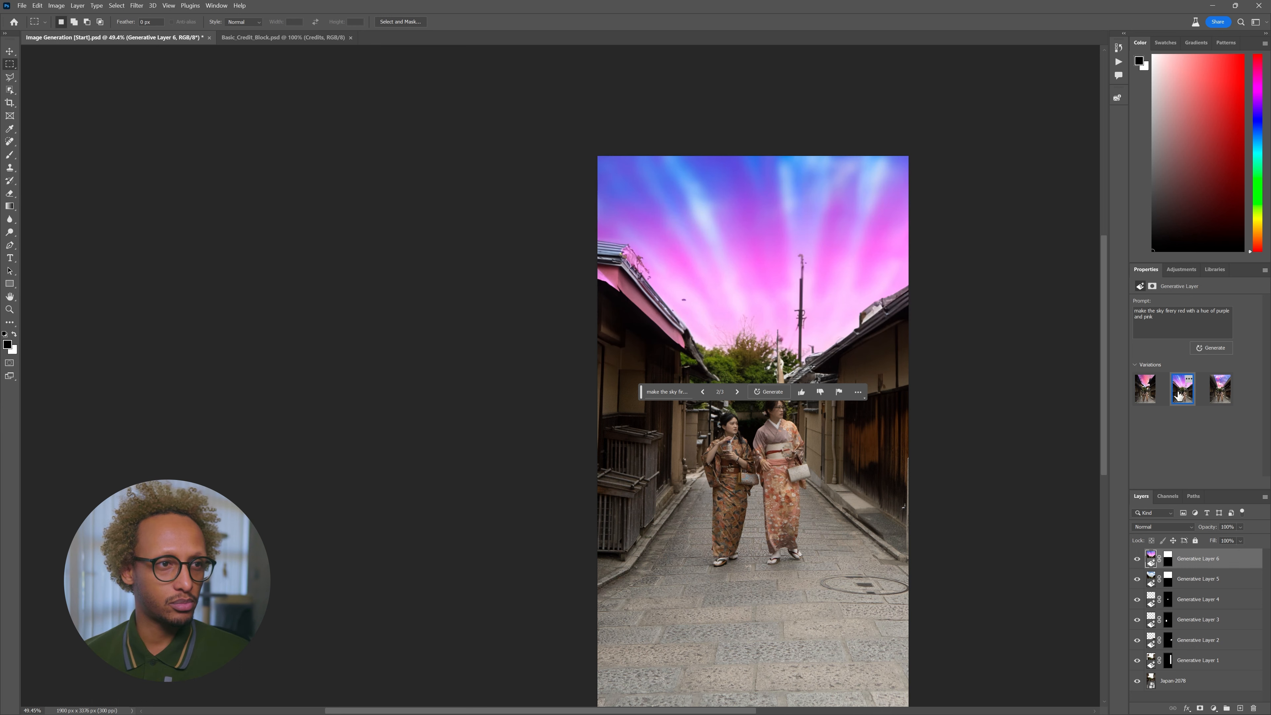
left_click(1221, 390)
left_click(1183, 392)
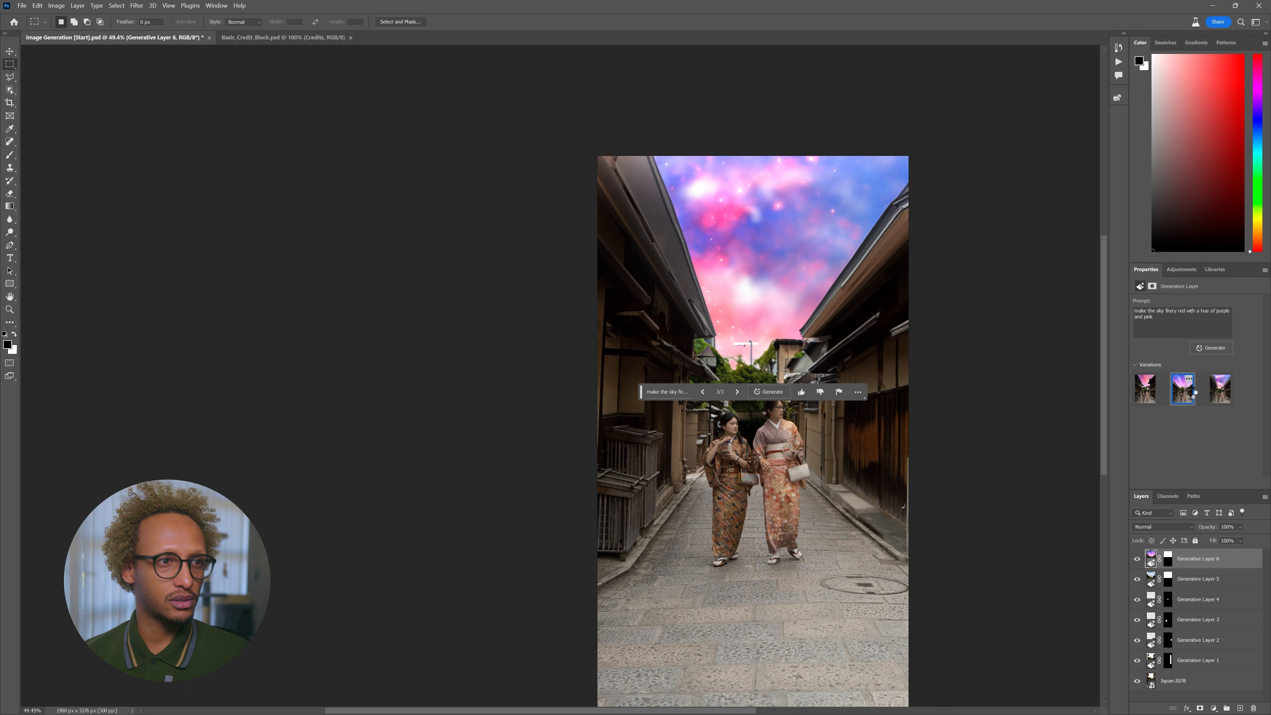
left_click(1155, 398)
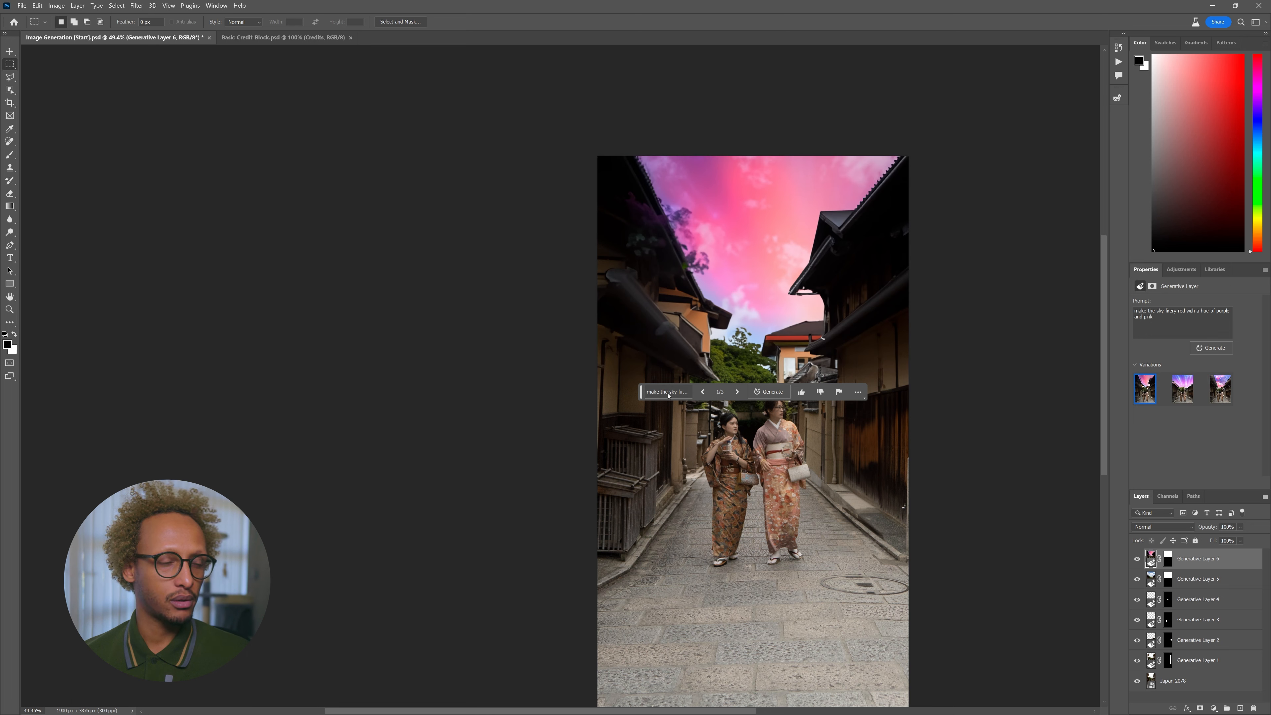
- Regenerate the sky prompt and choose the second new variation, a magenta-to-orange sunset
left_click(679, 391)
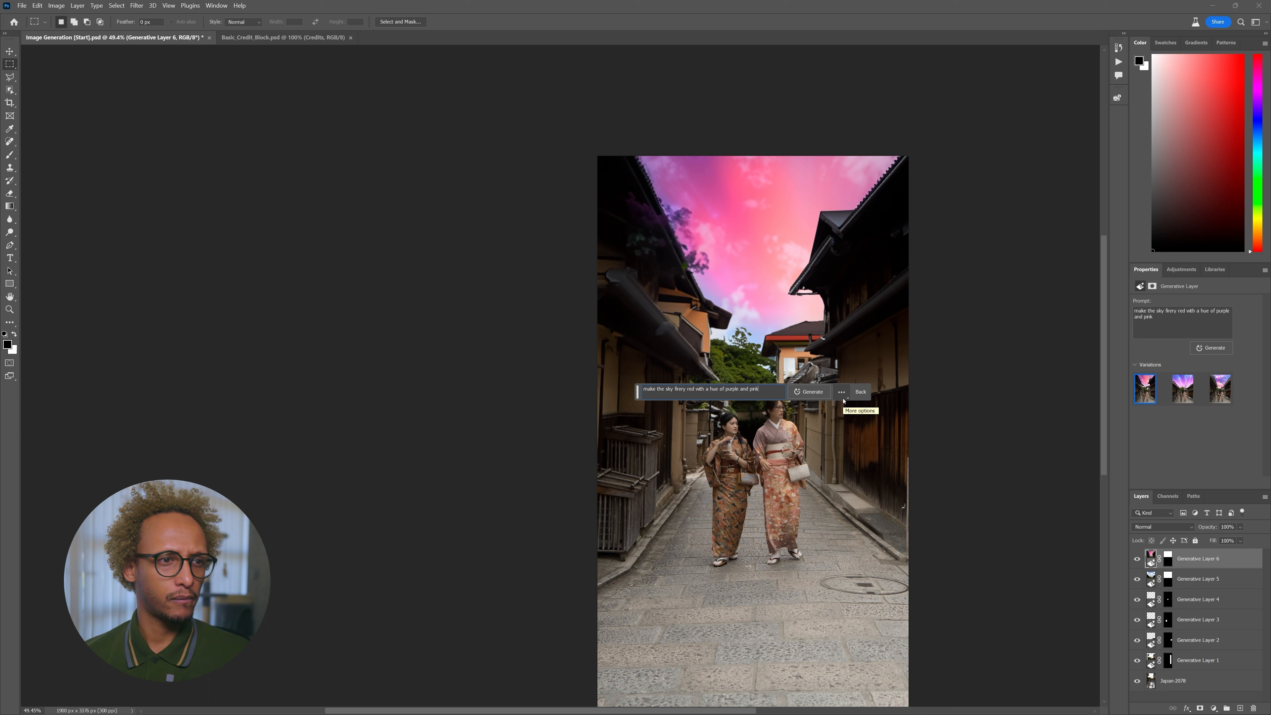
left_click(810, 392)
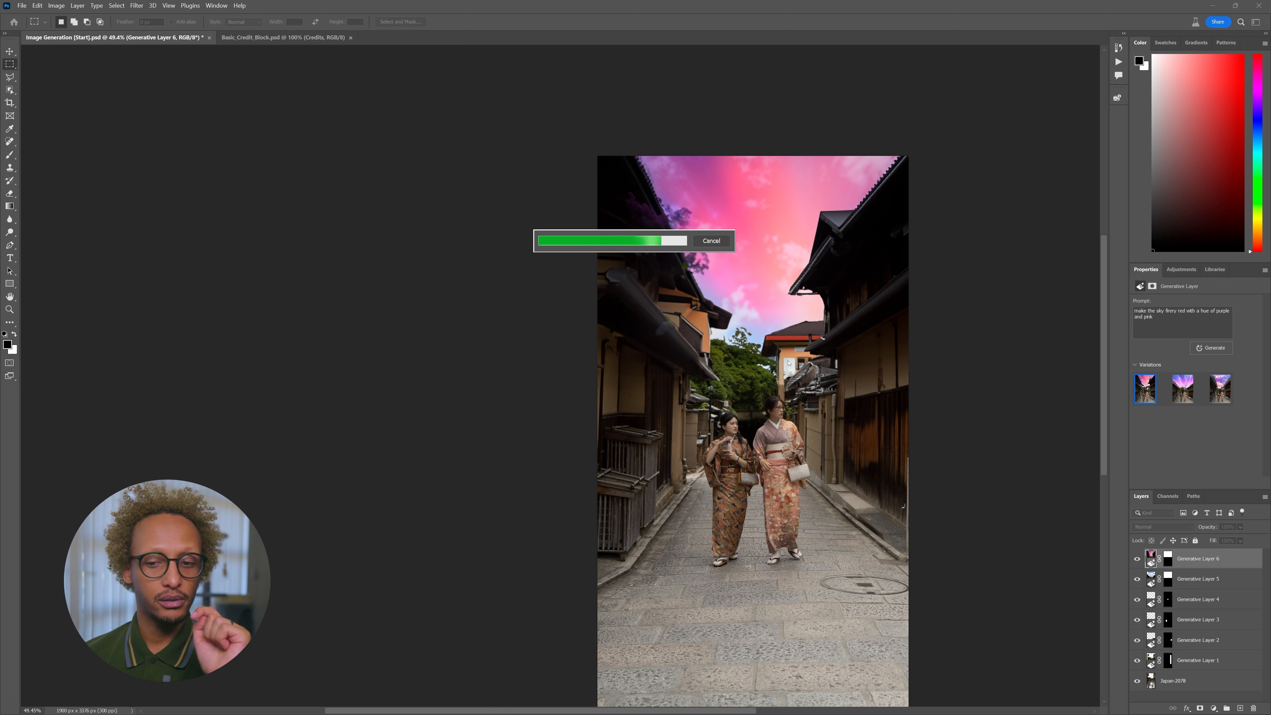
left_click(1182, 389)
left_click(1221, 394)
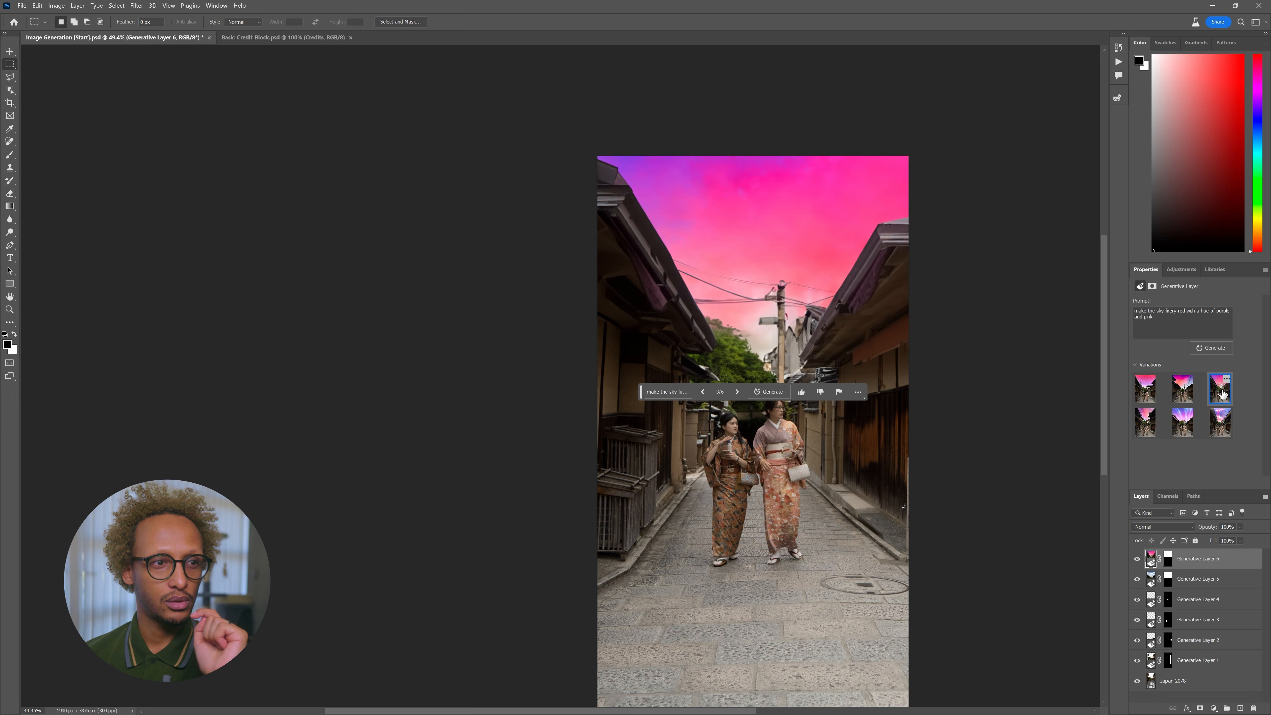
left_click(1191, 395)
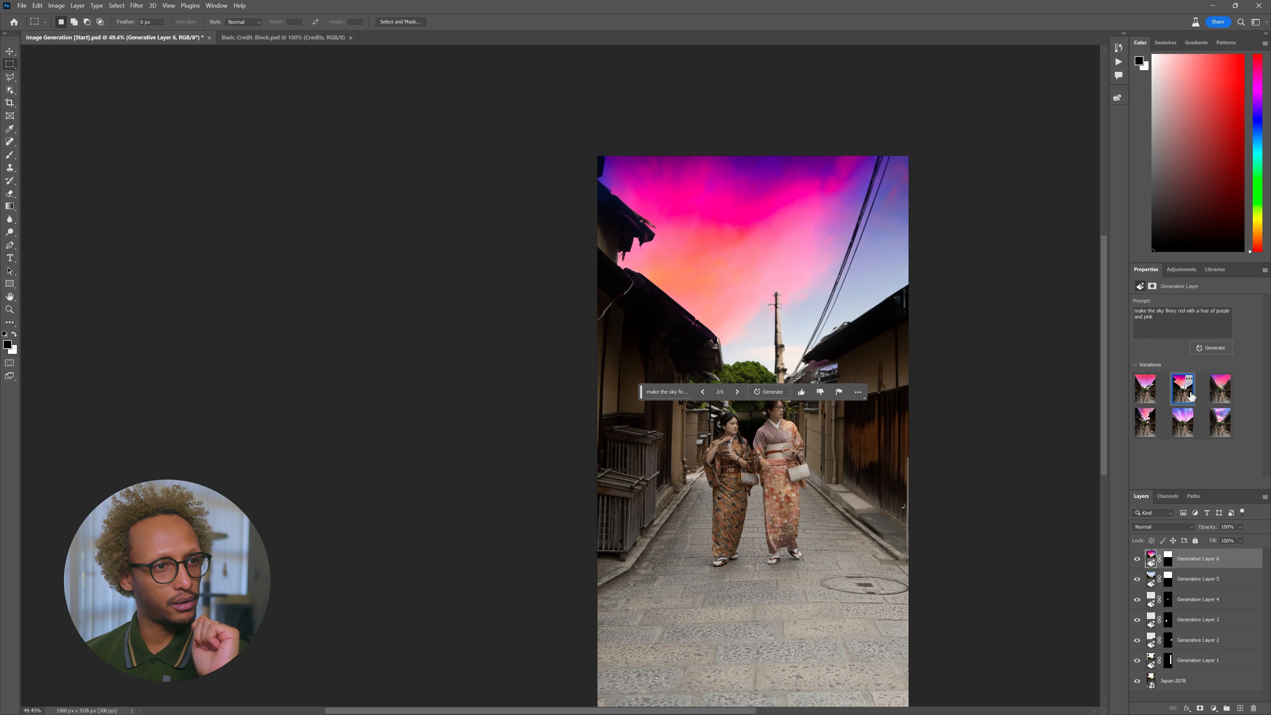
- Select the central utility pole and generative-fill it away with a 'remove po…' prompt
left_click_drag(766, 291, 779, 316)
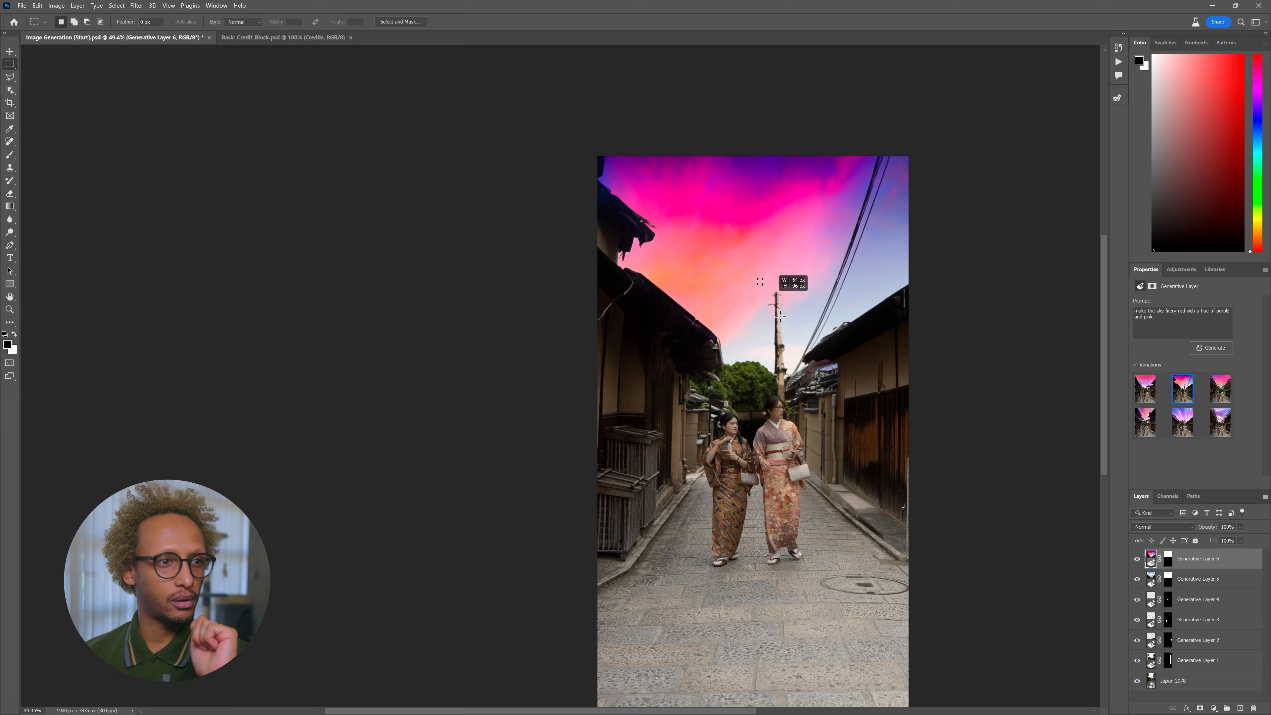
left_click_drag(799, 407, 799, 407)
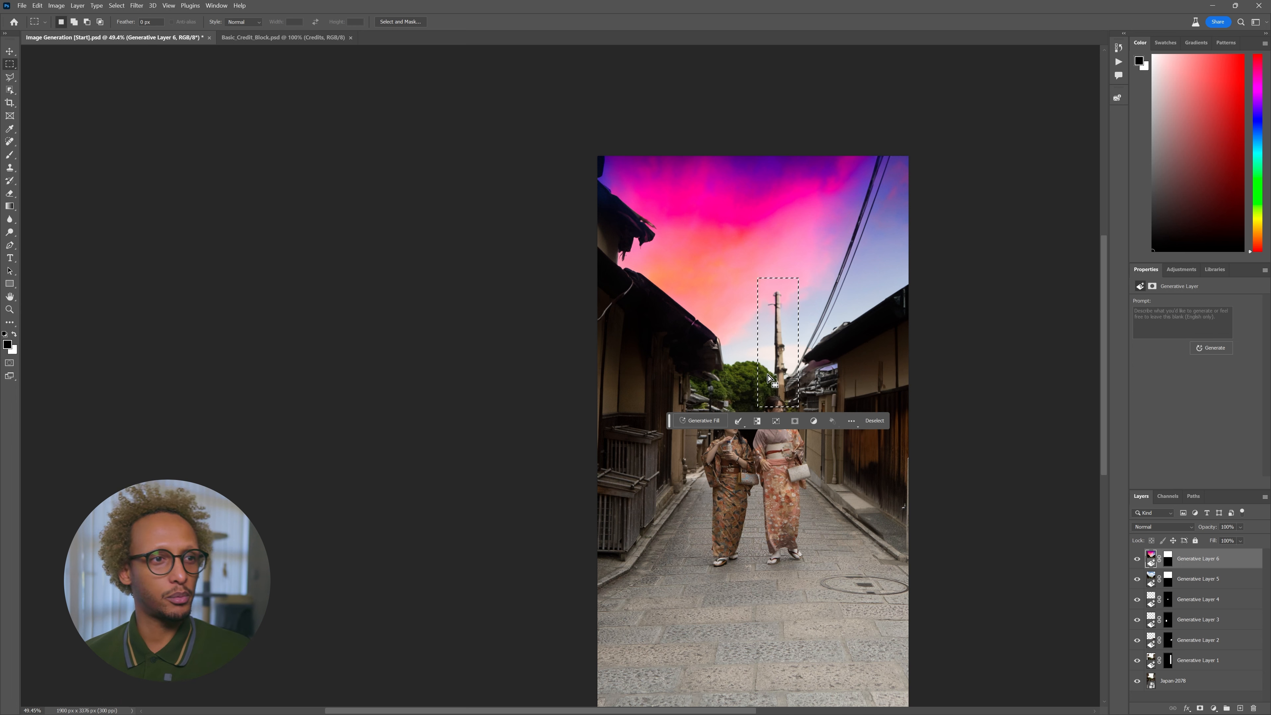
left_click(703, 420)
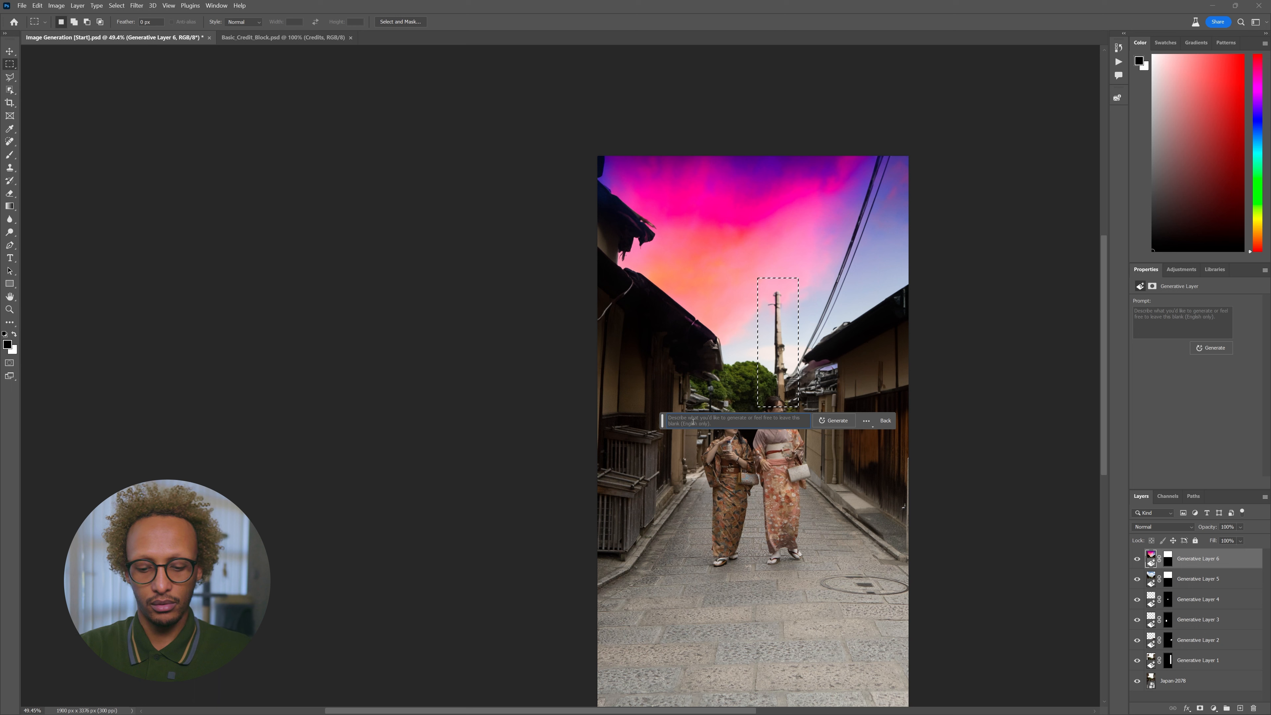
type("remove po")
key("Return")
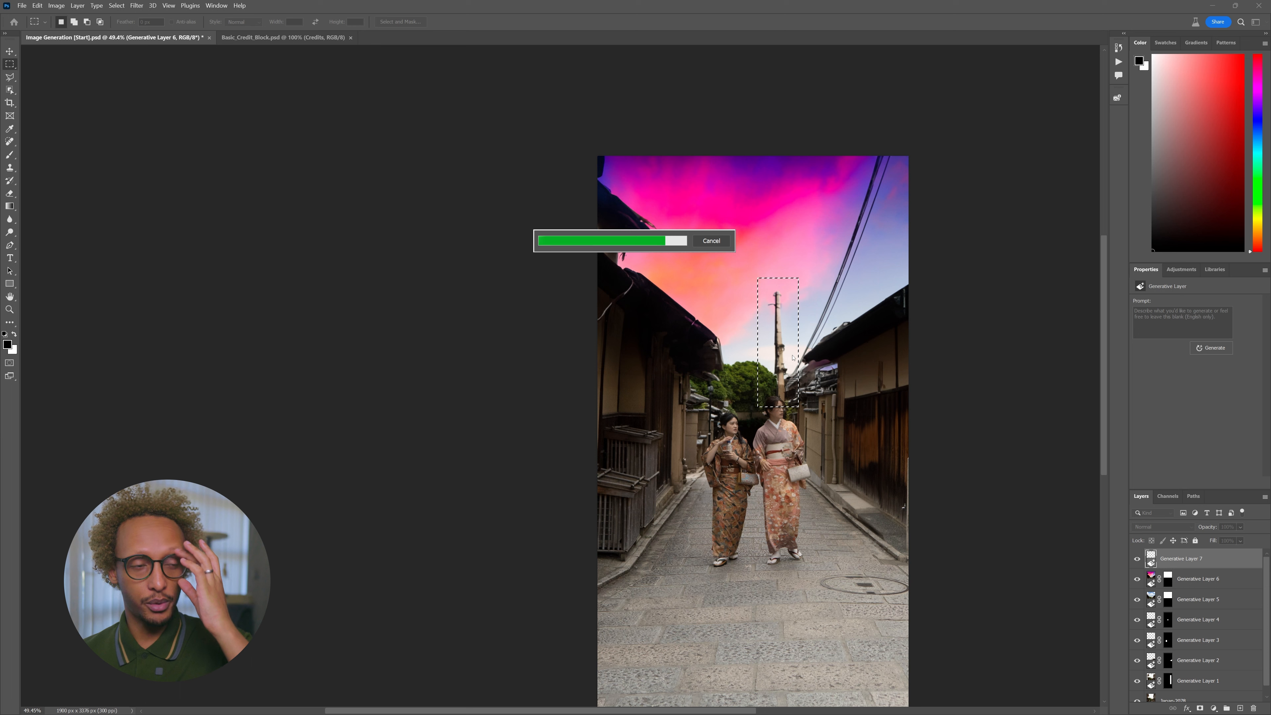
- Select the upper right area and generate a fill removing the telephone lines
left_click_drag(919, 136, 778, 399)
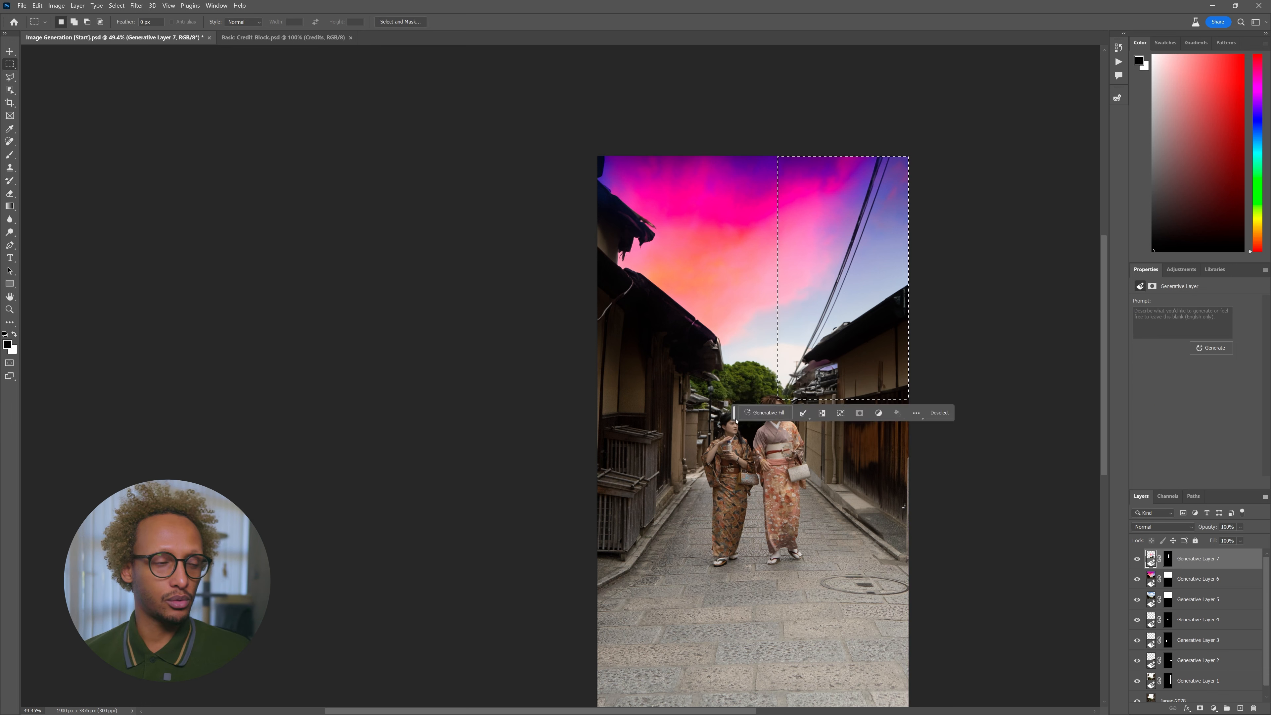
left_click(750, 412)
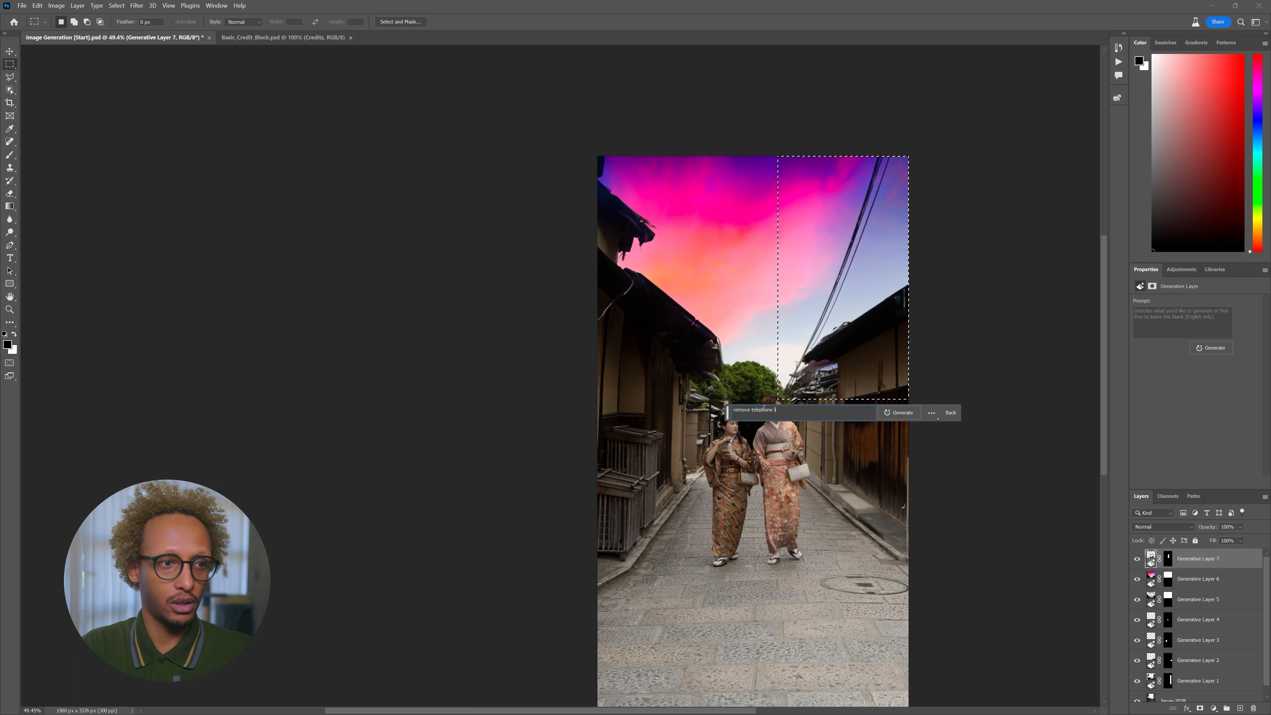
key("Return")
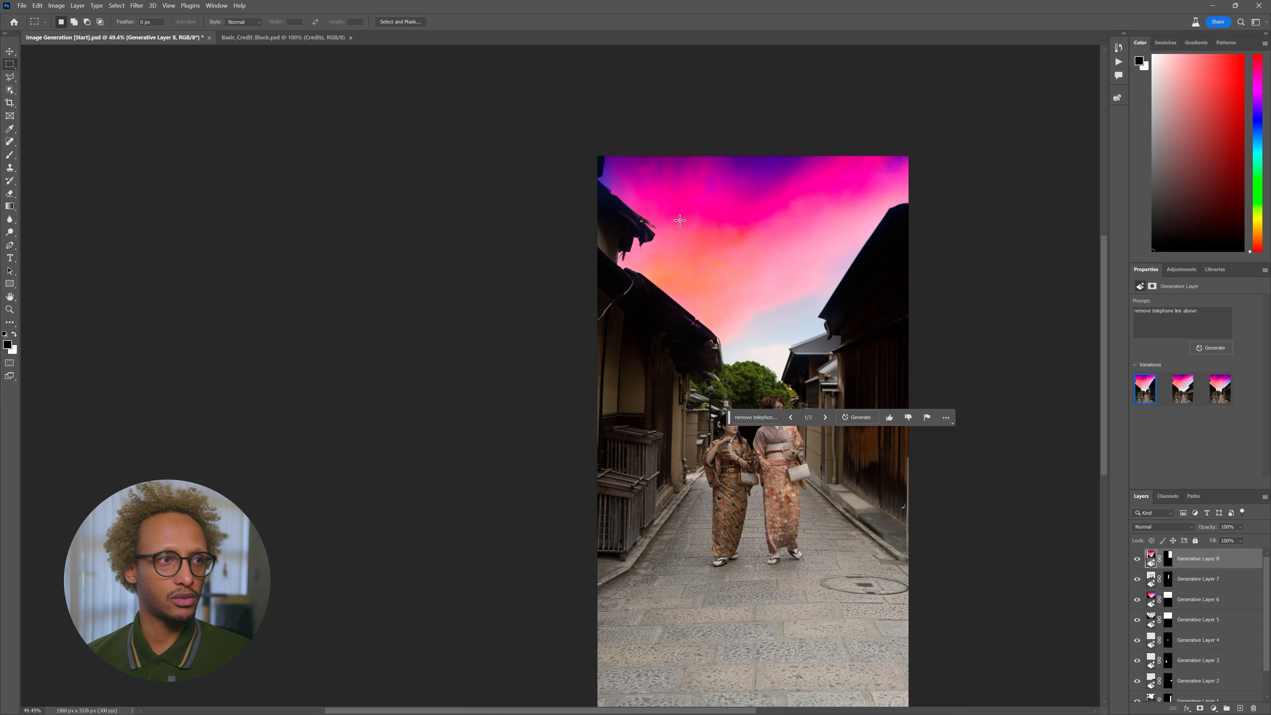
- Select the upper half, generate 'Japanese roof' fill and keep the third variation
left_click_drag(576, 145, 935, 419)
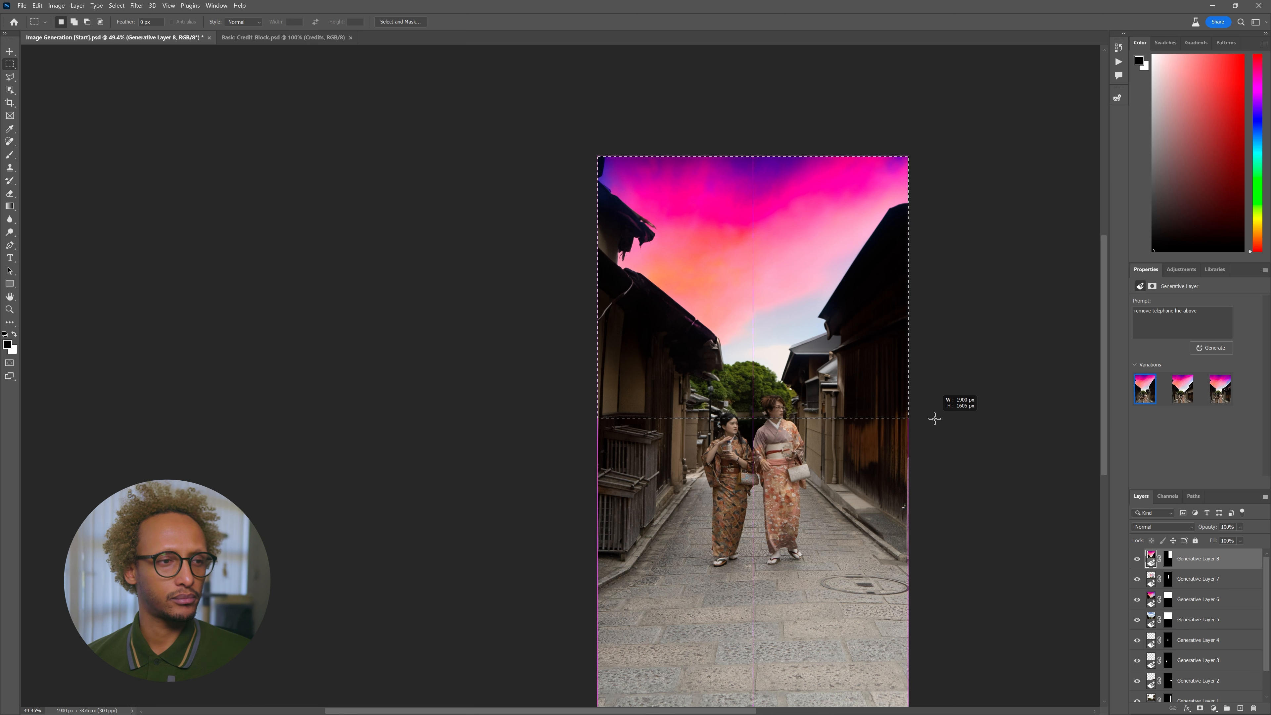
left_click_drag(934, 419, 934, 420)
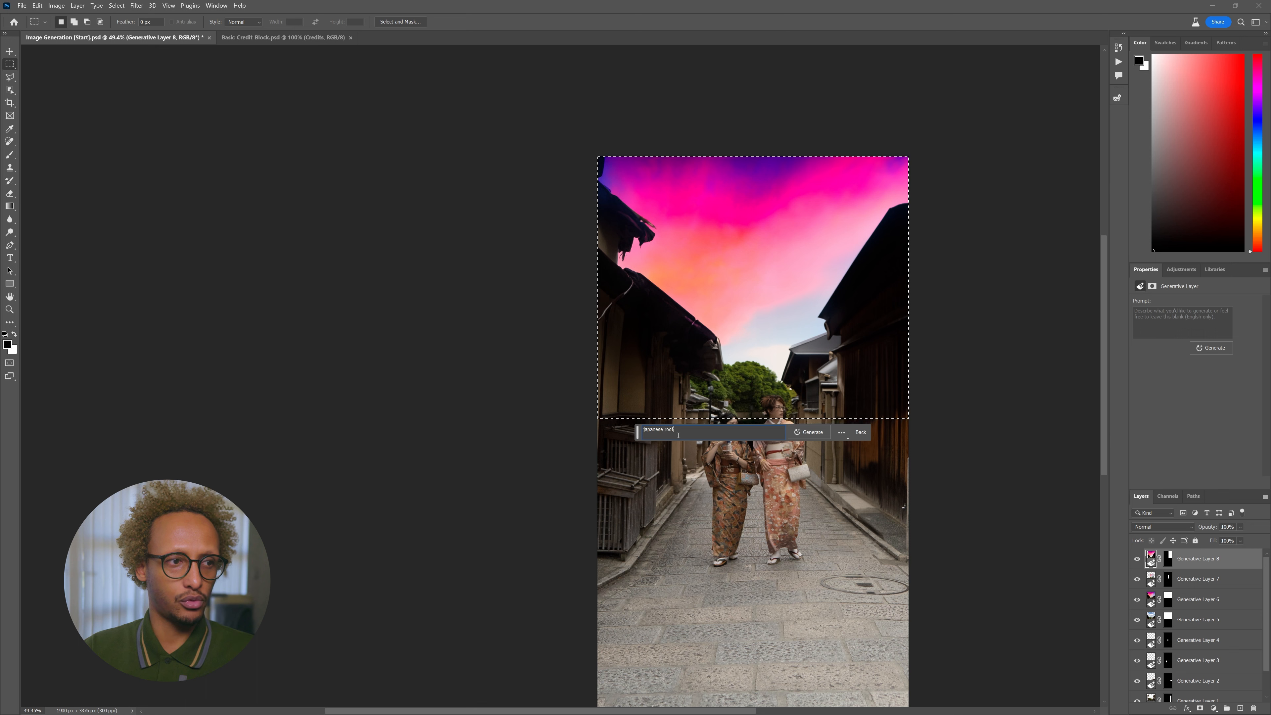
key("Return")
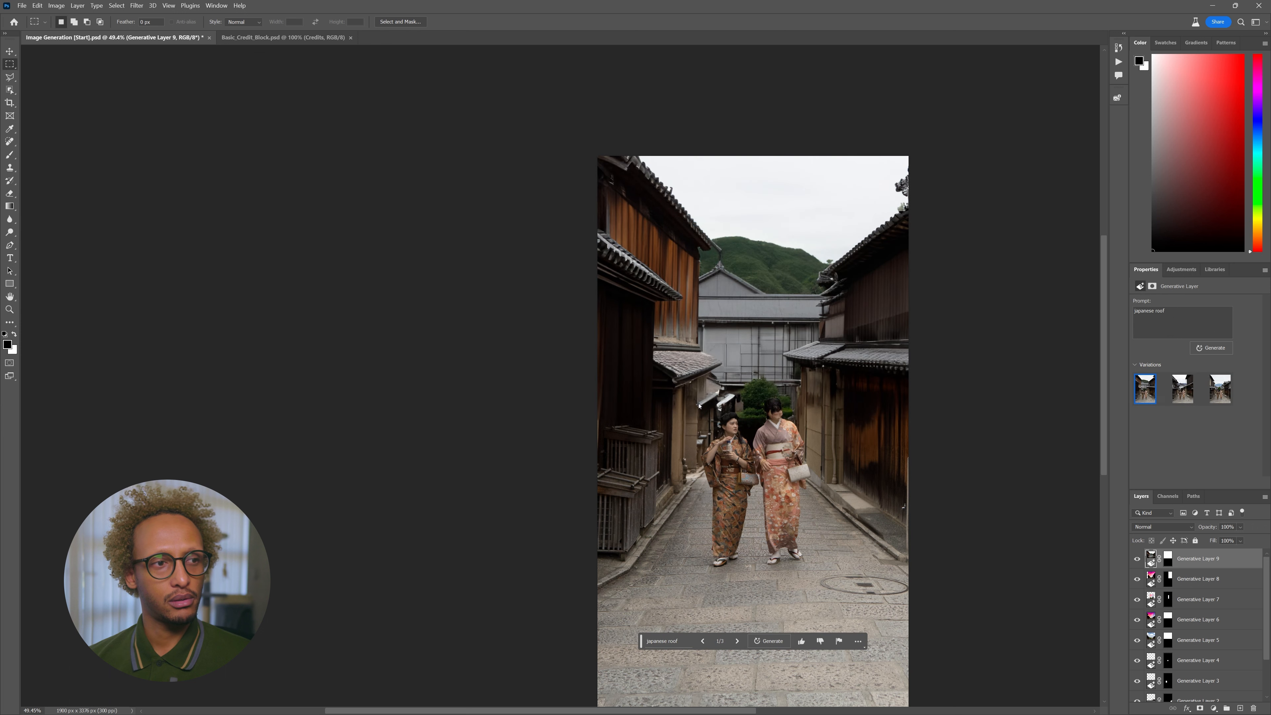
left_click(1183, 395)
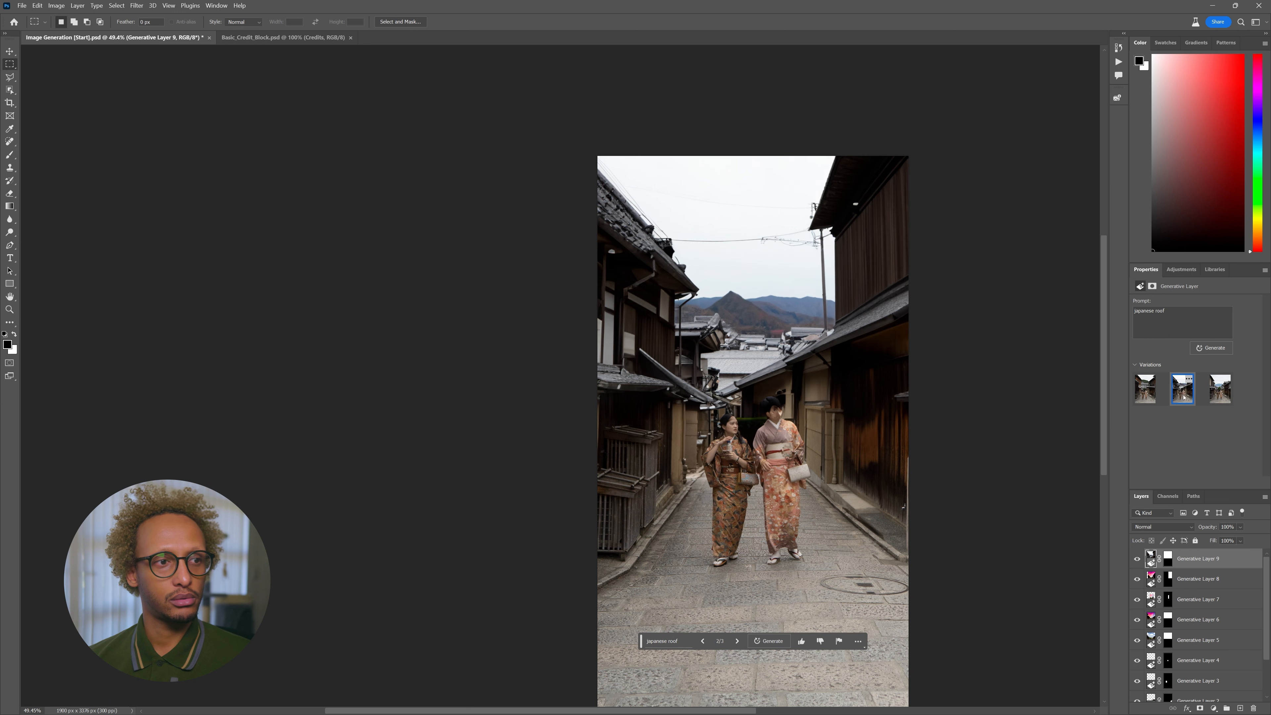
left_click(1218, 396)
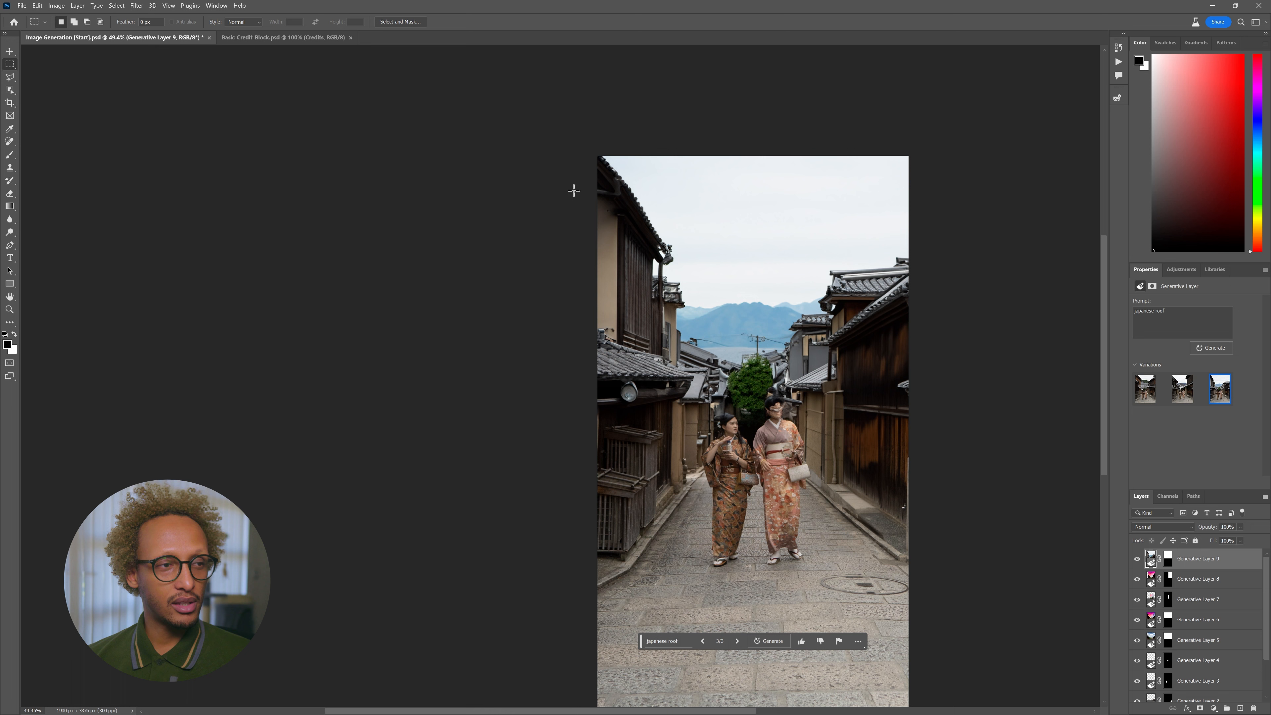
- Paint black with a 64 px brush on Generative Layer 9's mask over the woman's face
left_click(1166, 556)
key("x")
key("b")
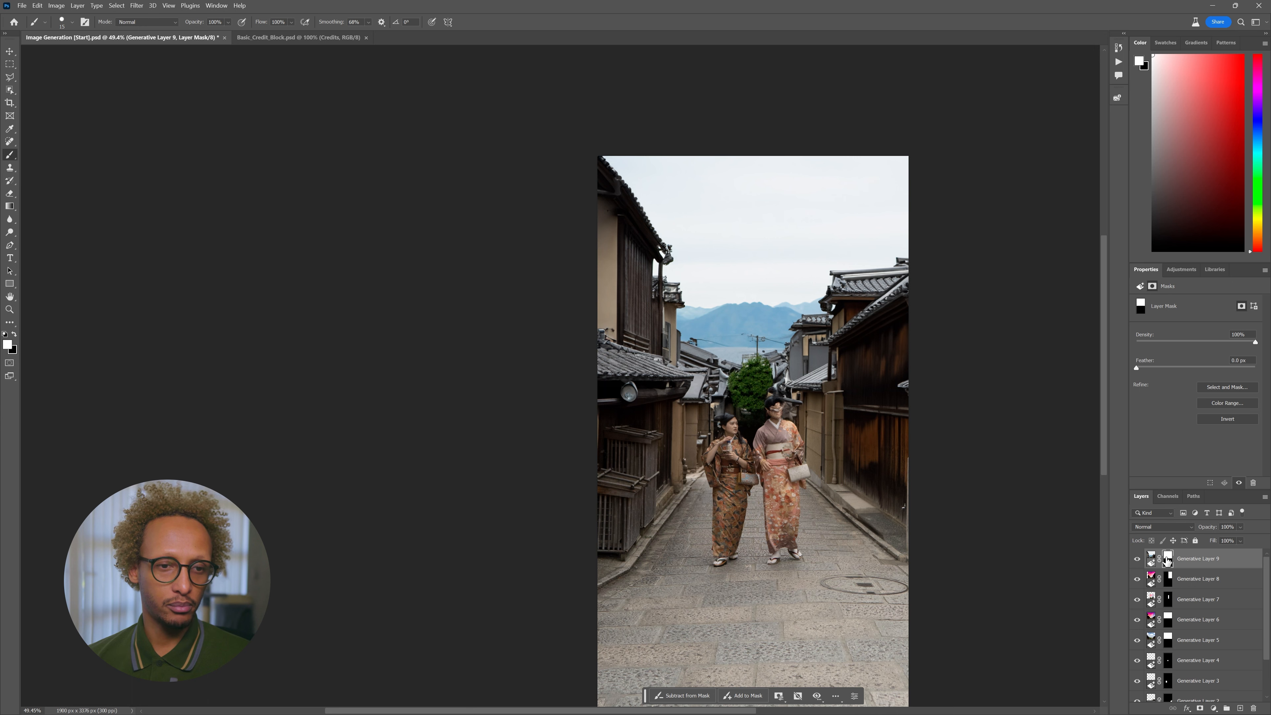
scroll(792, 418, "up", 5)
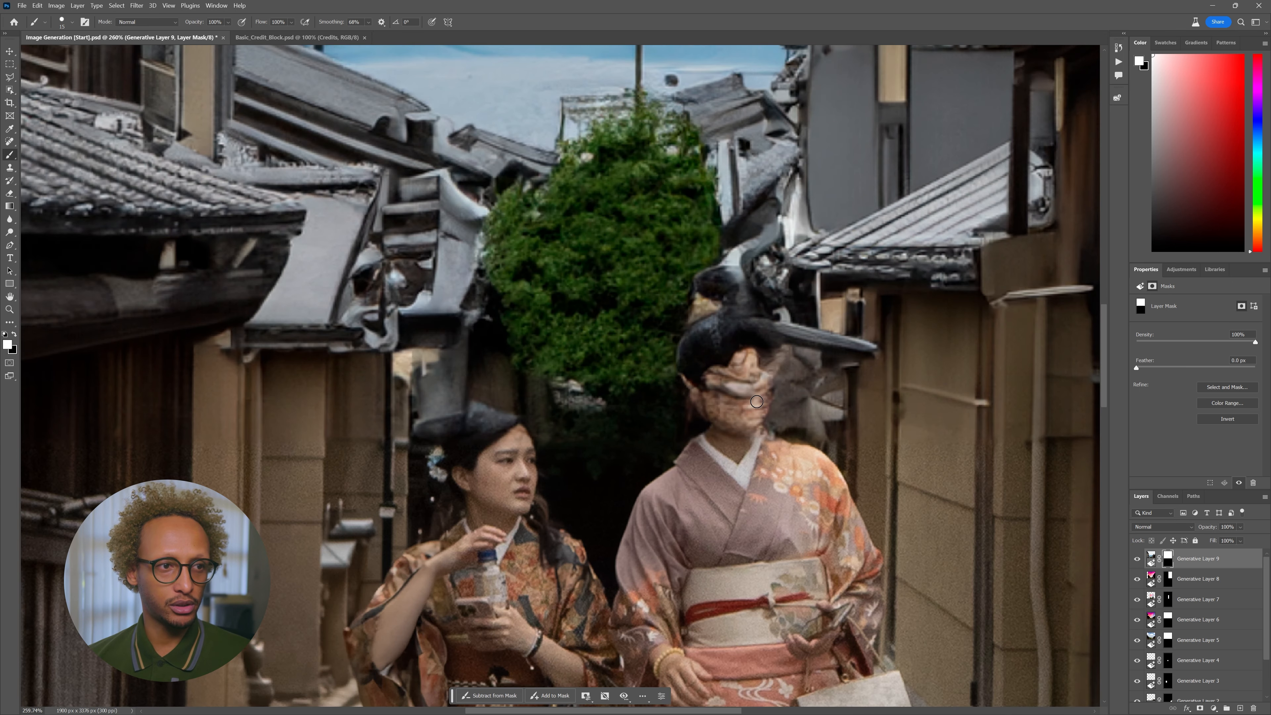
key("x")
mouse_move(747, 404)
left_mouse_down()
mouse_move(748, 425)
mouse_move(750, 401)
mouse_move(763, 388)
mouse_move(771, 401)
left_mouse_up()
right_click(771, 420)
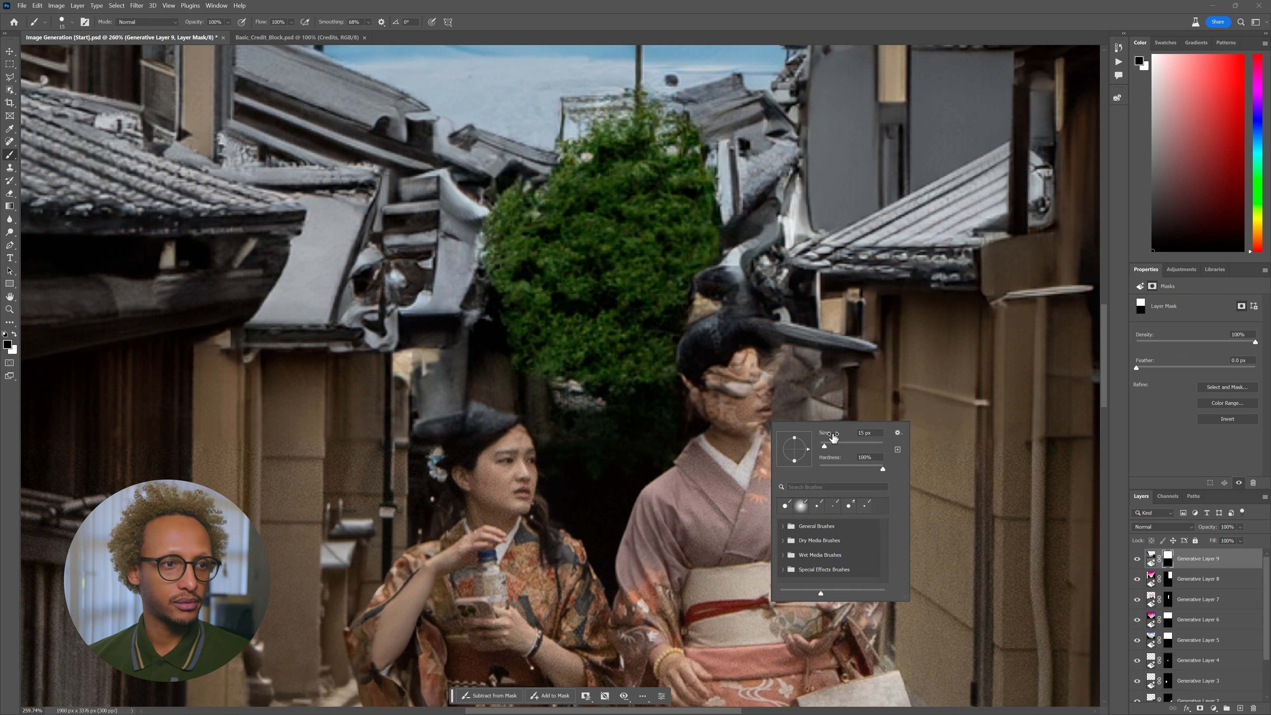
left_click_drag(825, 446, 840, 446)
mouse_move(753, 426)
left_mouse_down()
mouse_move(707, 368)
mouse_move(721, 310)
mouse_move(765, 353)
mouse_move(755, 417)
left_mouse_up()
- Lower the brush hardness and softly mask the rooftops off her hair and face edges
right_click(756, 417)
left_click_drag(859, 452, 795, 452)
mouse_move(816, 397)
left_mouse_down()
mouse_move(800, 371)
mouse_move(785, 428)
mouse_move(795, 428)
mouse_move(781, 367)
mouse_move(749, 326)
mouse_move(715, 325)
mouse_move(696, 350)
mouse_move(693, 396)
mouse_move(701, 293)
mouse_move(720, 282)
mouse_move(700, 306)
mouse_move(731, 290)
mouse_move(731, 271)
mouse_move(791, 390)
mouse_move(816, 389)
mouse_move(728, 267)
mouse_move(750, 267)
mouse_move(816, 367)
mouse_move(867, 360)
mouse_move(820, 340)
mouse_move(871, 348)
left_mouse_up()
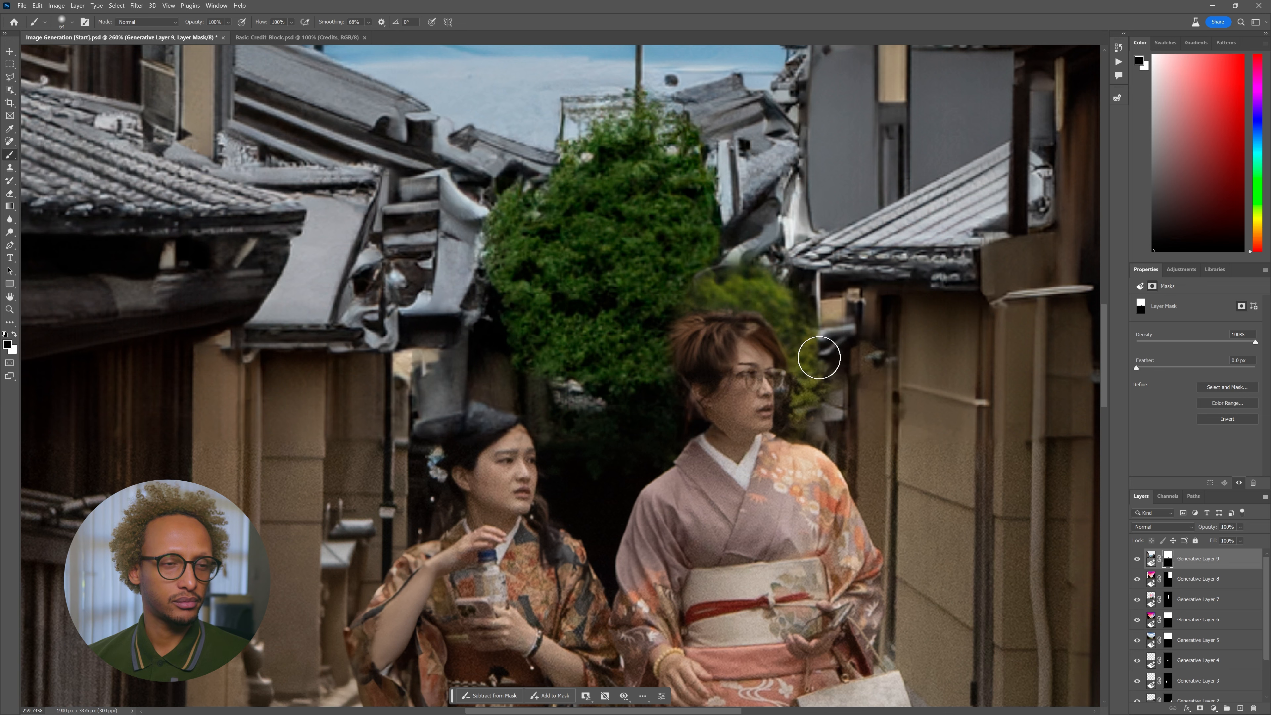
scroll(814, 382, "down", 2)
scroll(814, 382, "down", 3)
scroll(815, 382, "up", 4)
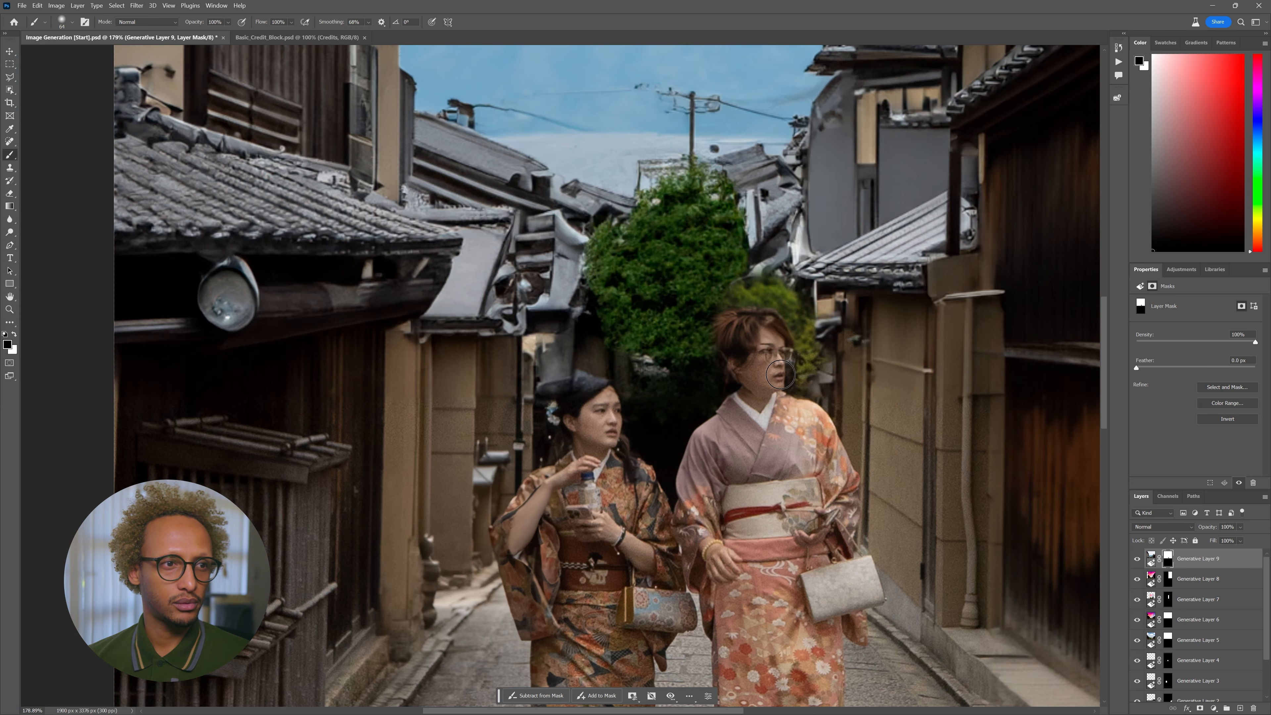
mouse_move(768, 335)
left_mouse_down()
mouse_move(734, 338)
mouse_move(744, 389)
mouse_move(731, 385)
mouse_move(719, 331)
mouse_move(729, 321)
mouse_move(706, 364)
mouse_move(720, 392)
mouse_move(736, 300)
left_mouse_up()
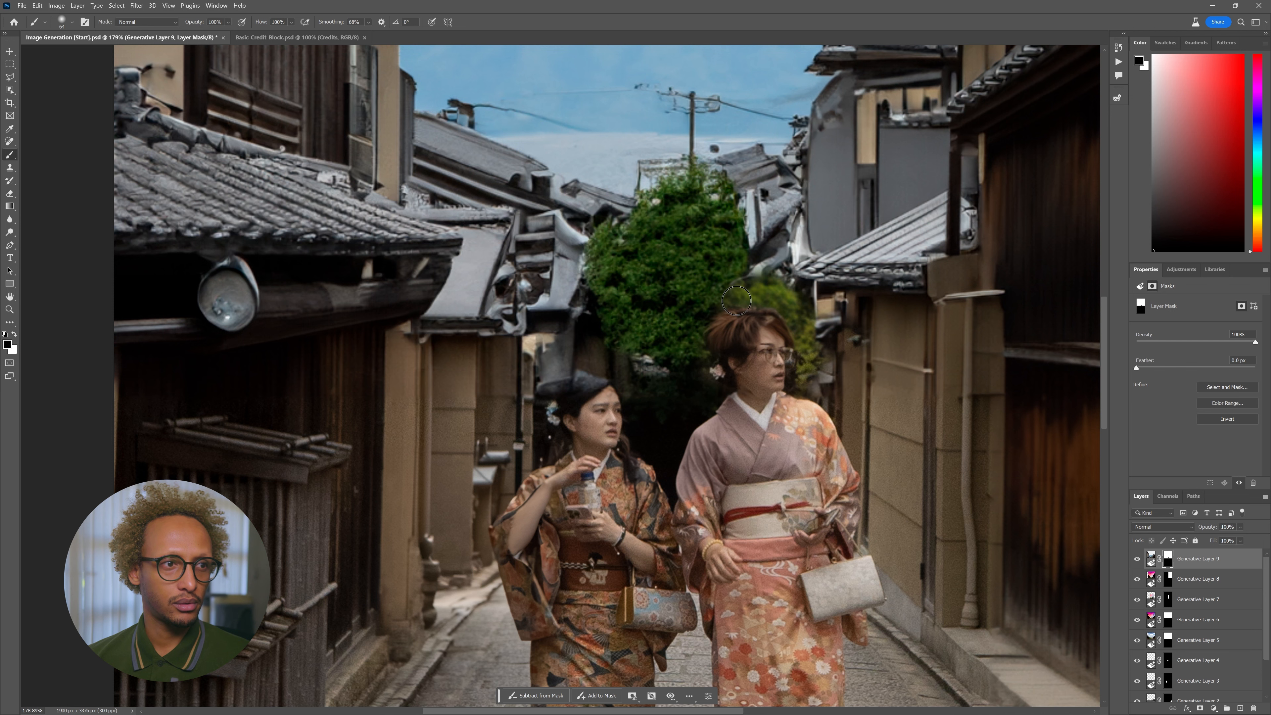
- Hide the rooftop and buildings layers and mask the pole-removal layer off her head
left_click(1137, 559)
left_click(1137, 579)
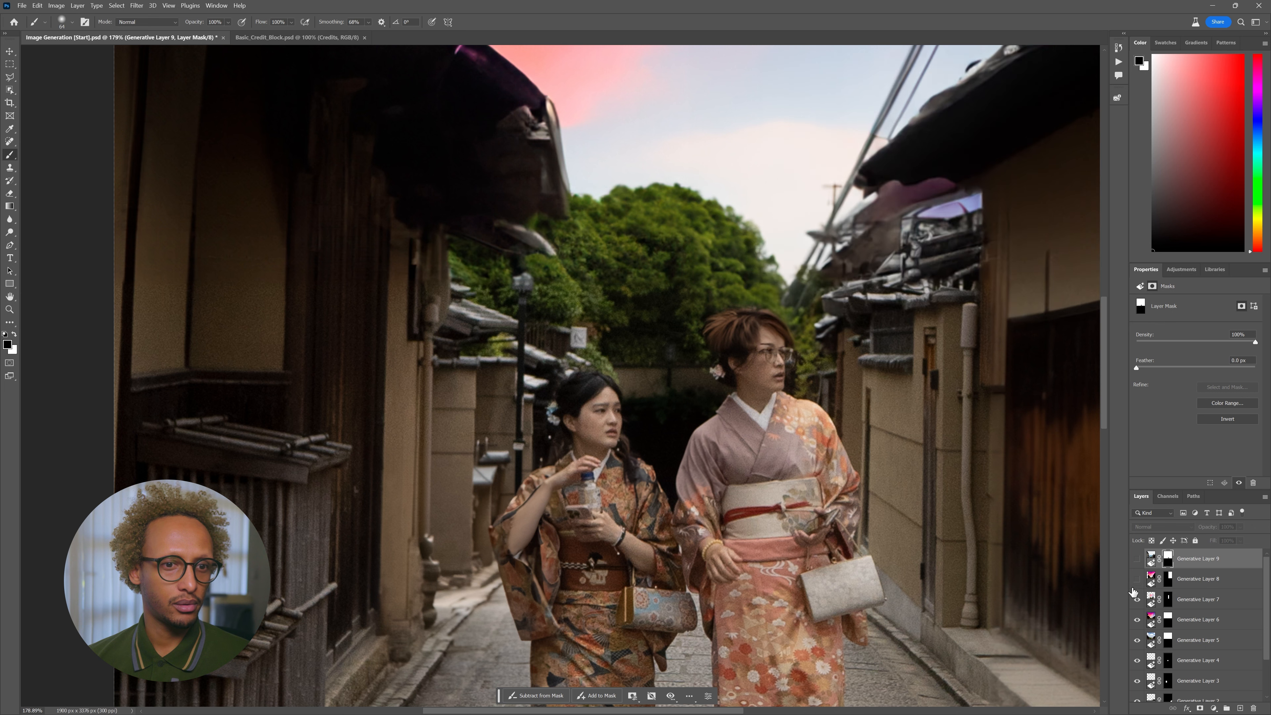
left_click(1136, 598)
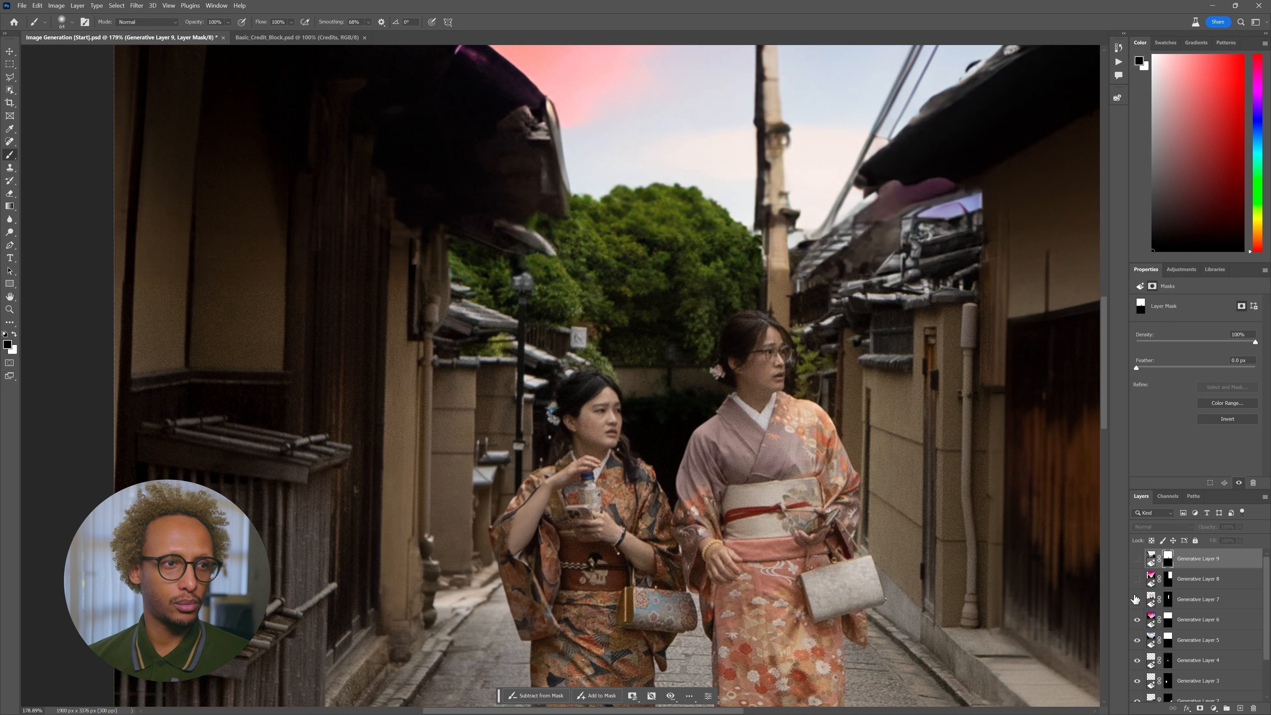
left_click(1136, 598)
left_click(1167, 604)
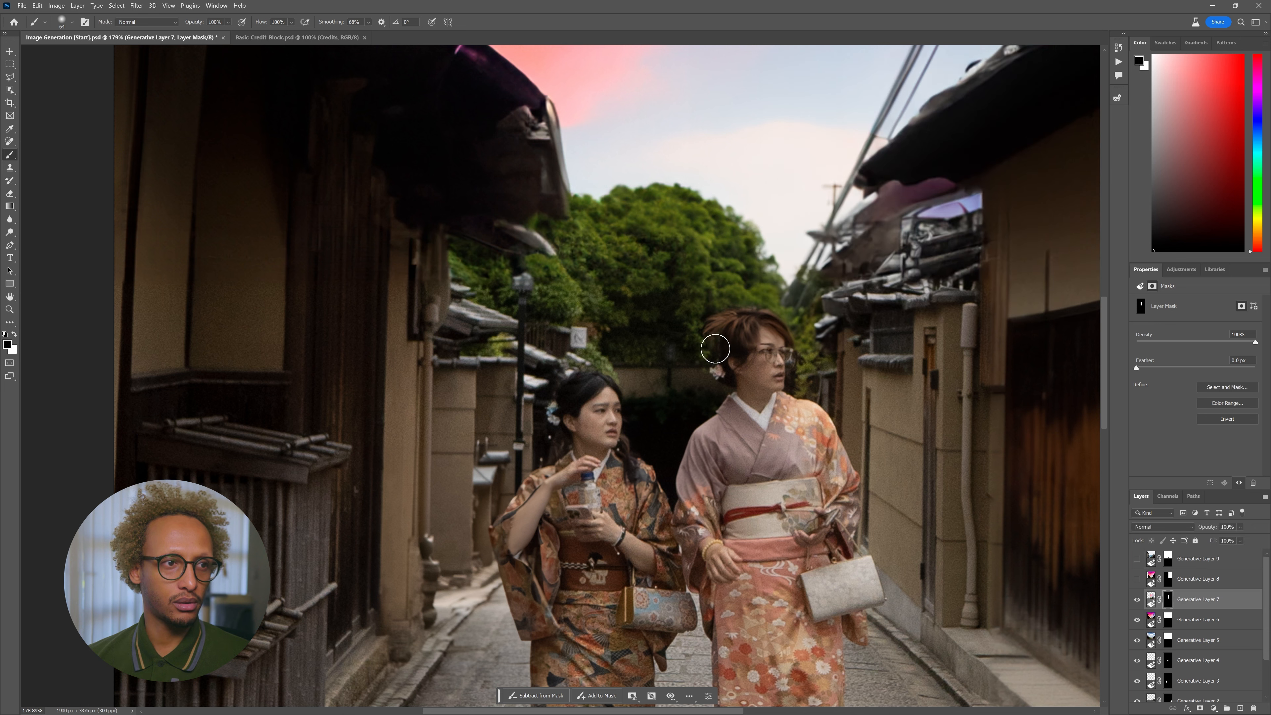
mouse_move(741, 317)
left_mouse_down()
mouse_move(718, 355)
mouse_move(773, 323)
mouse_move(797, 370)
mouse_move(785, 347)
mouse_move(740, 376)
left_mouse_up()
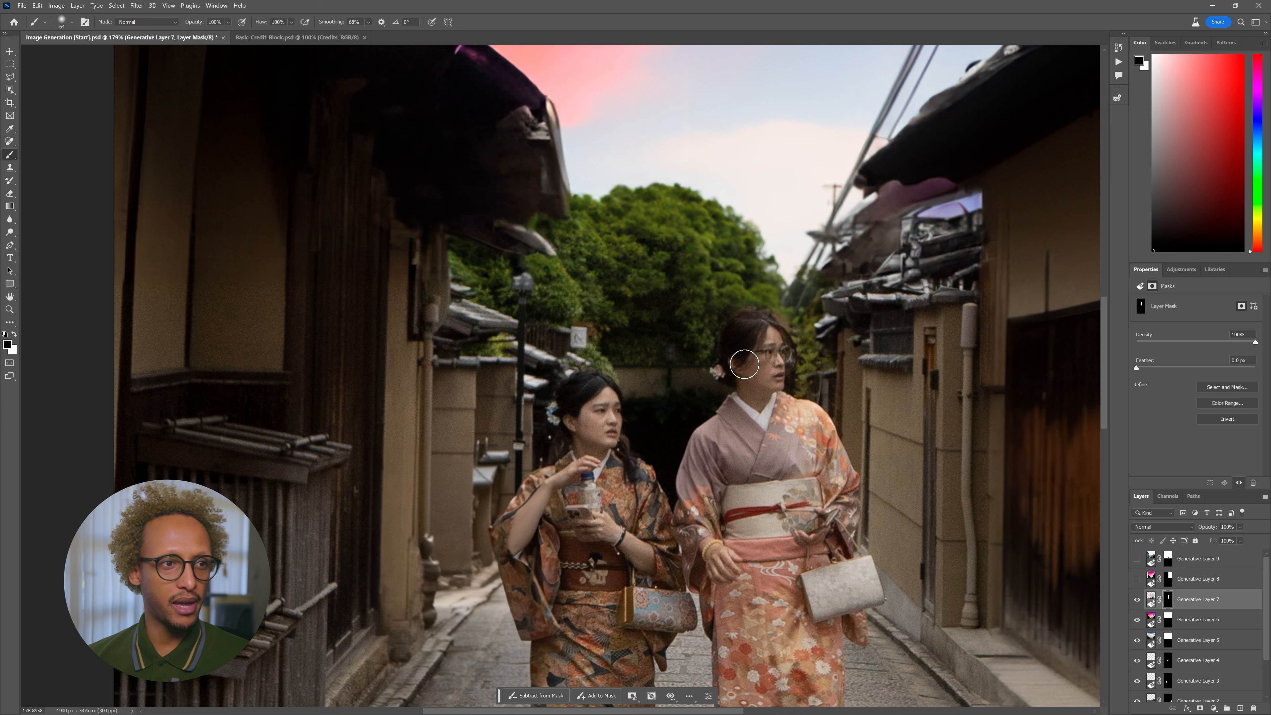
- Turn the buildings and rooftop layers back on, targeting each layer's mask
left_click(1137, 579)
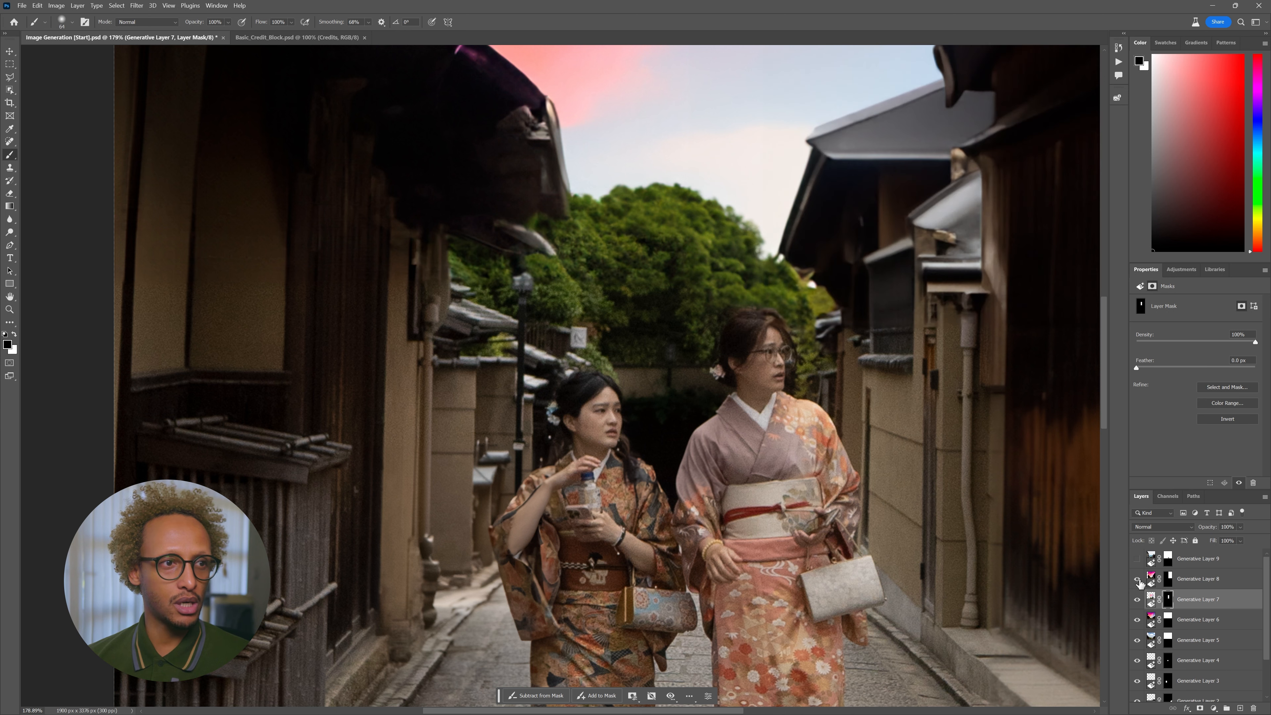
left_click(1166, 580)
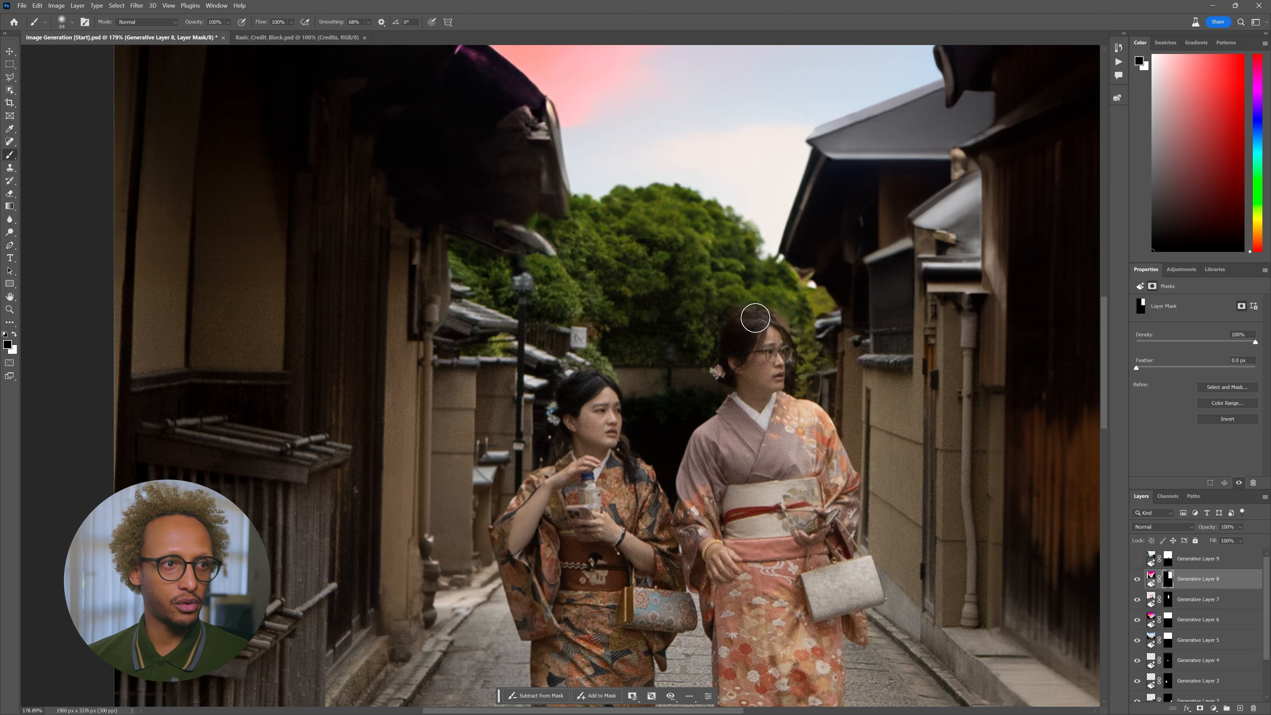
left_click(1136, 558)
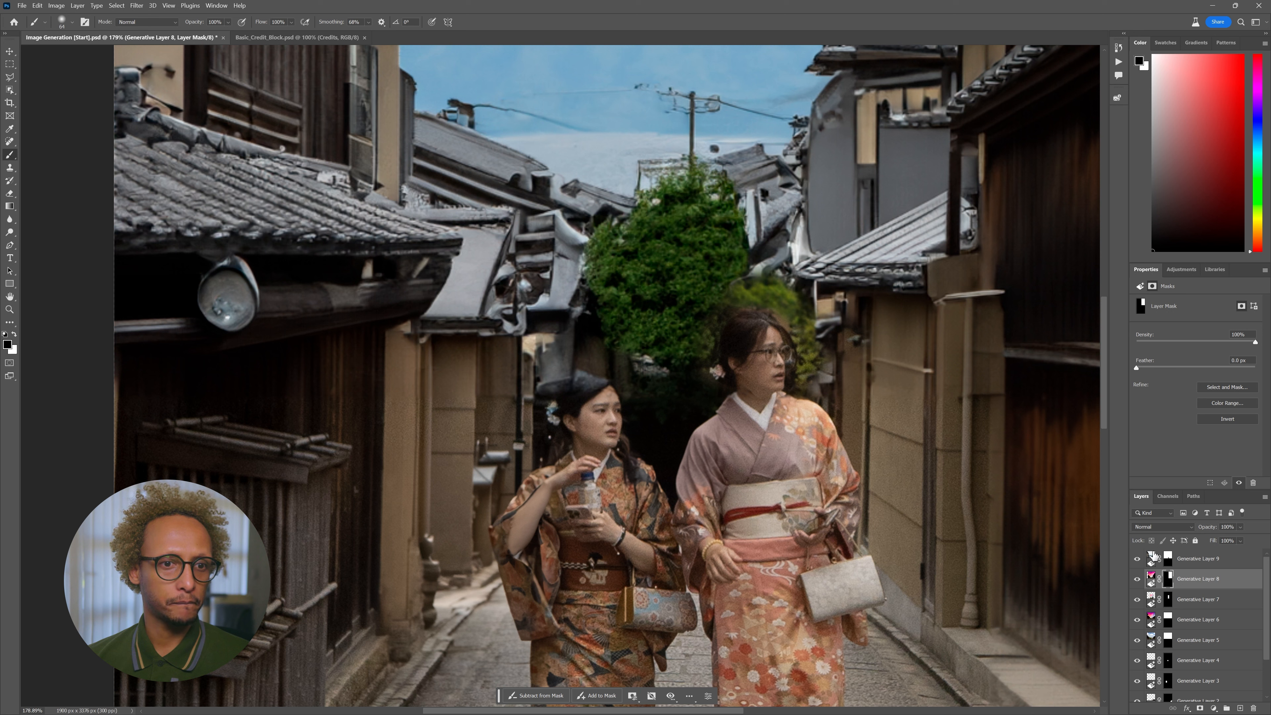
left_click(1168, 560)
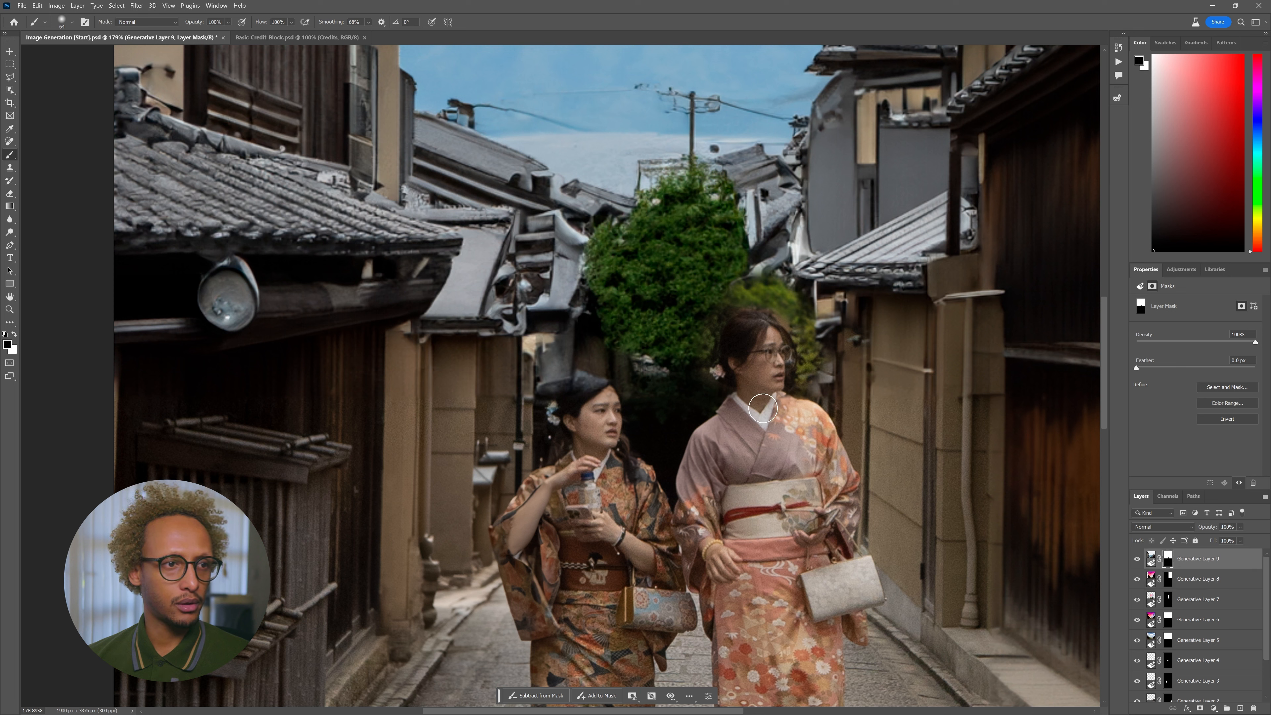
scroll(788, 405, "down", 8)
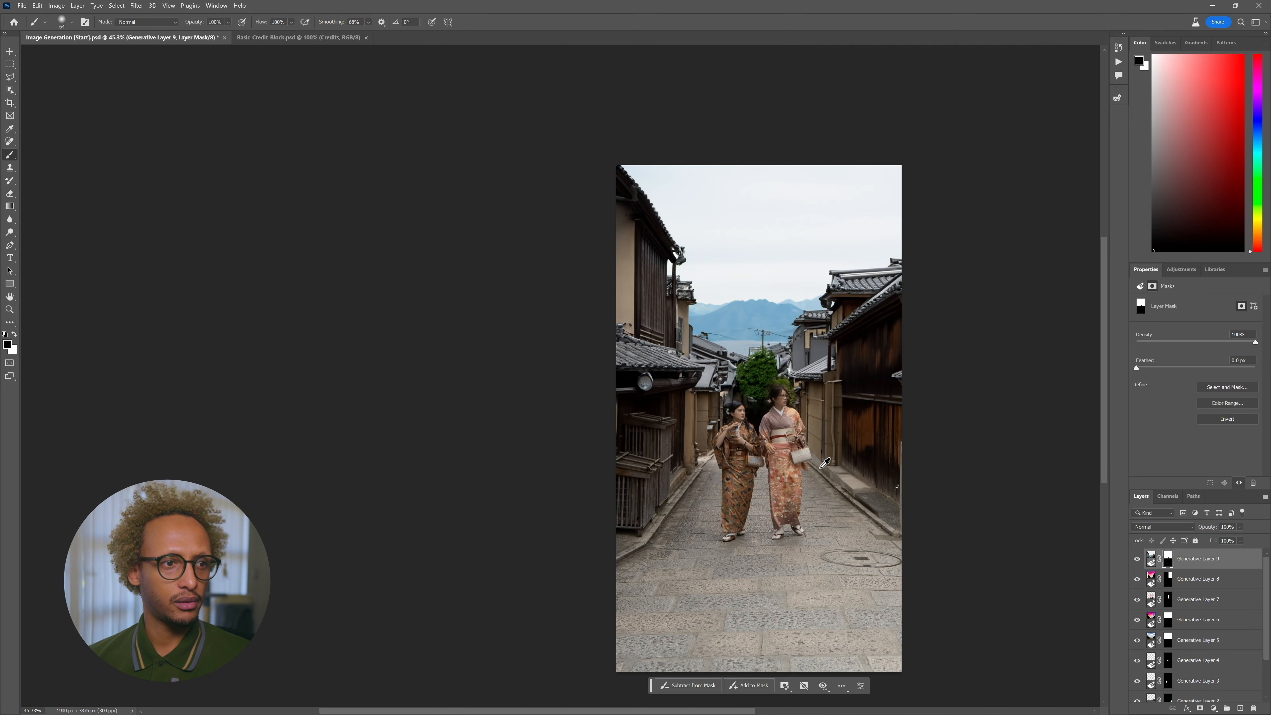
scroll(825, 454, "up", 2)
scroll(811, 427, "down", 3)
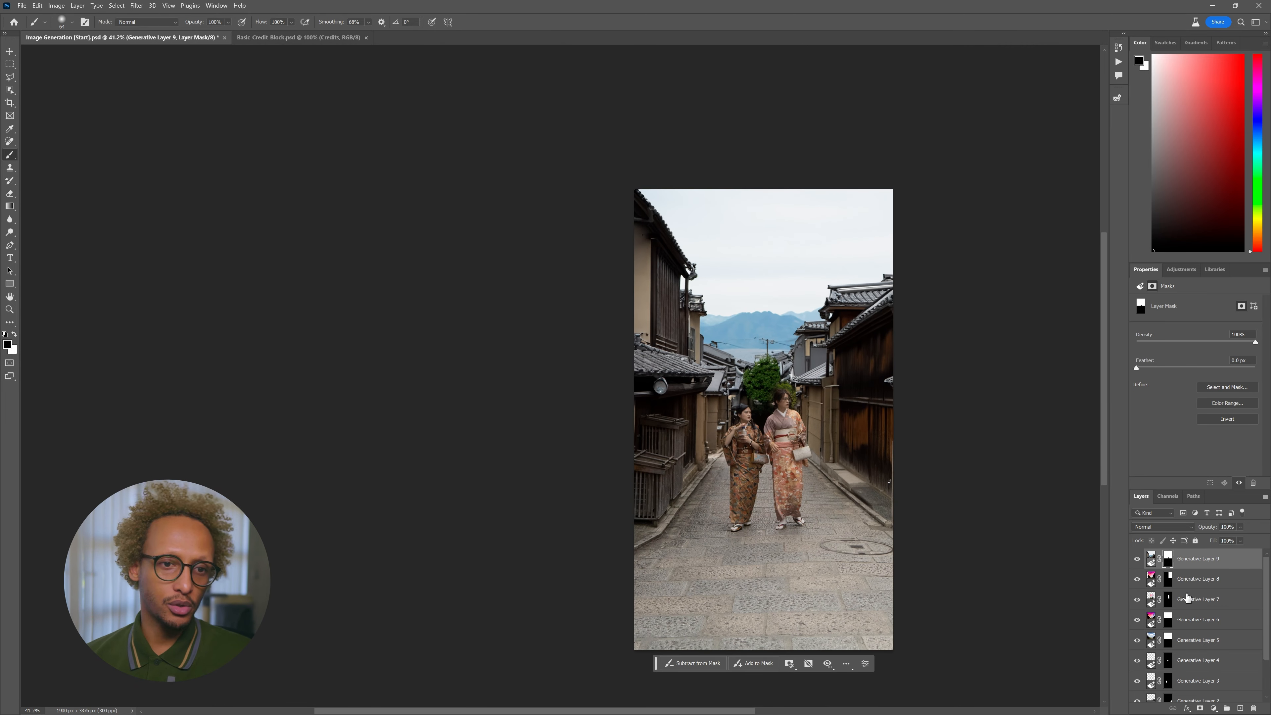
- Trace a polygonal lasso along the left and right roof lines, enclosing the sky above
left_click(9, 76)
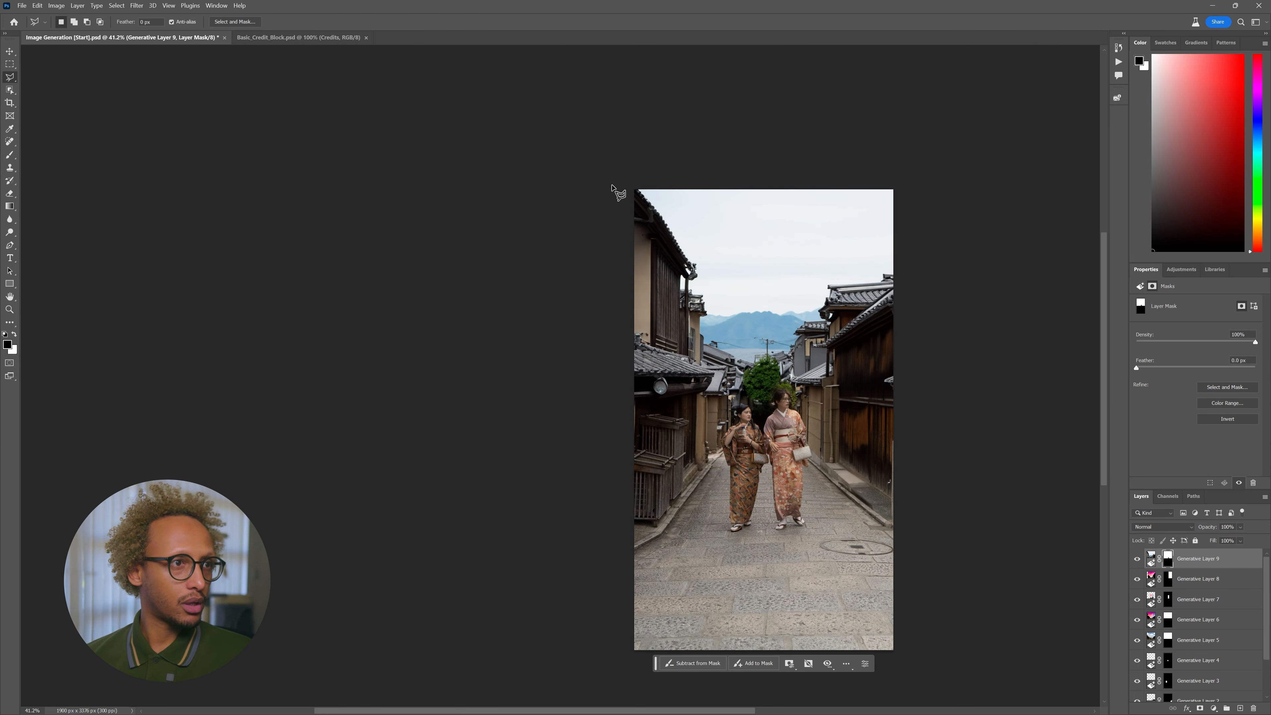
left_click(635, 183)
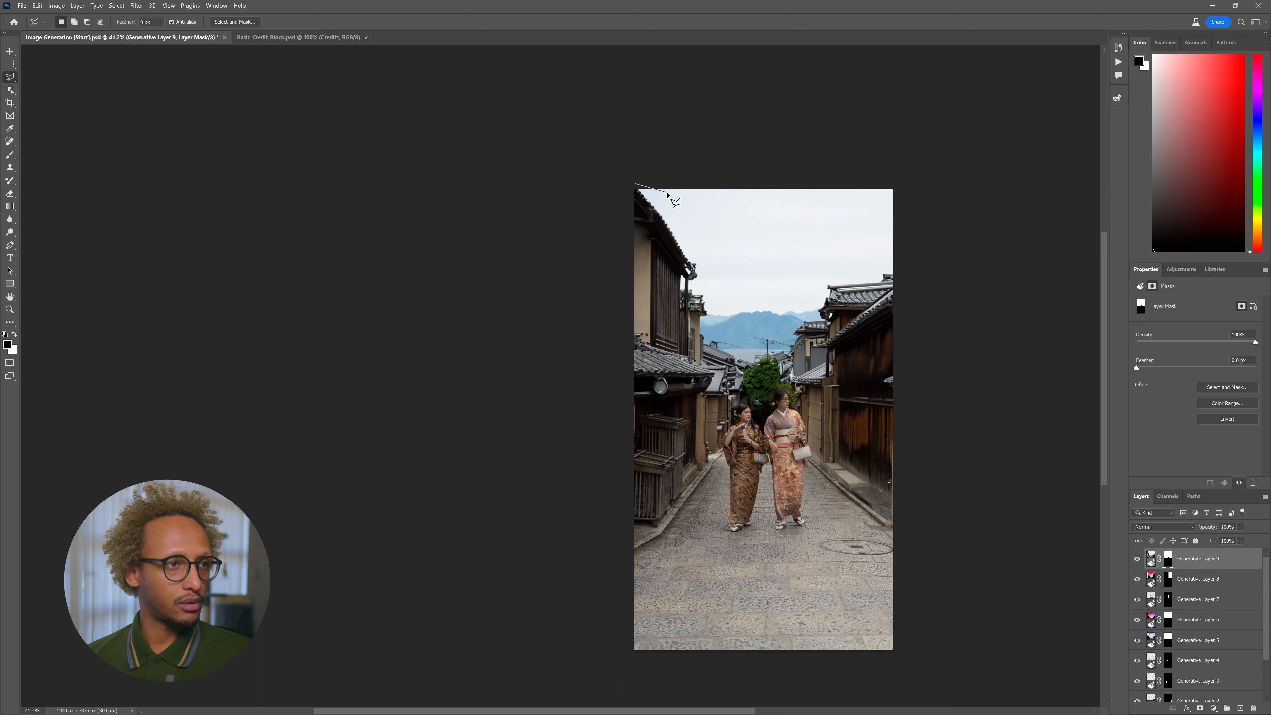
left_click(649, 177)
left_click(639, 187)
left_click(698, 266)
left_click(709, 309)
left_click(815, 307)
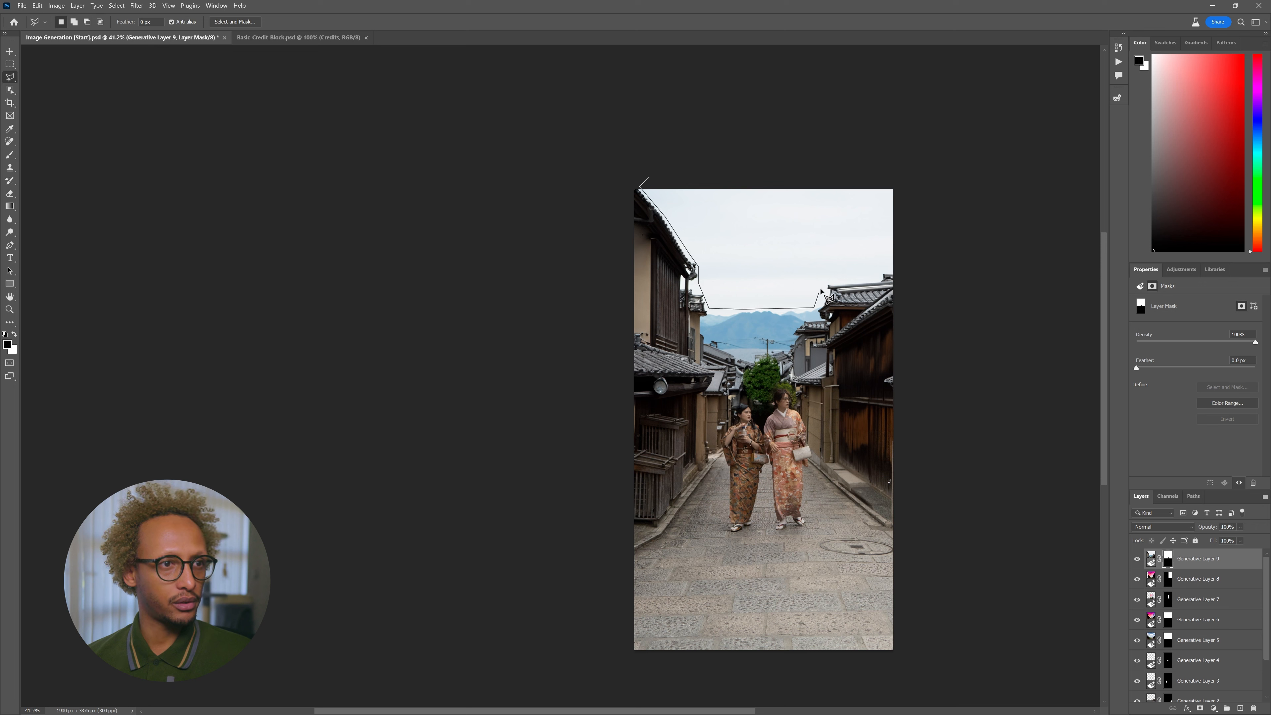
left_click(873, 276)
left_click(889, 267)
left_click(917, 222)
left_click(904, 154)
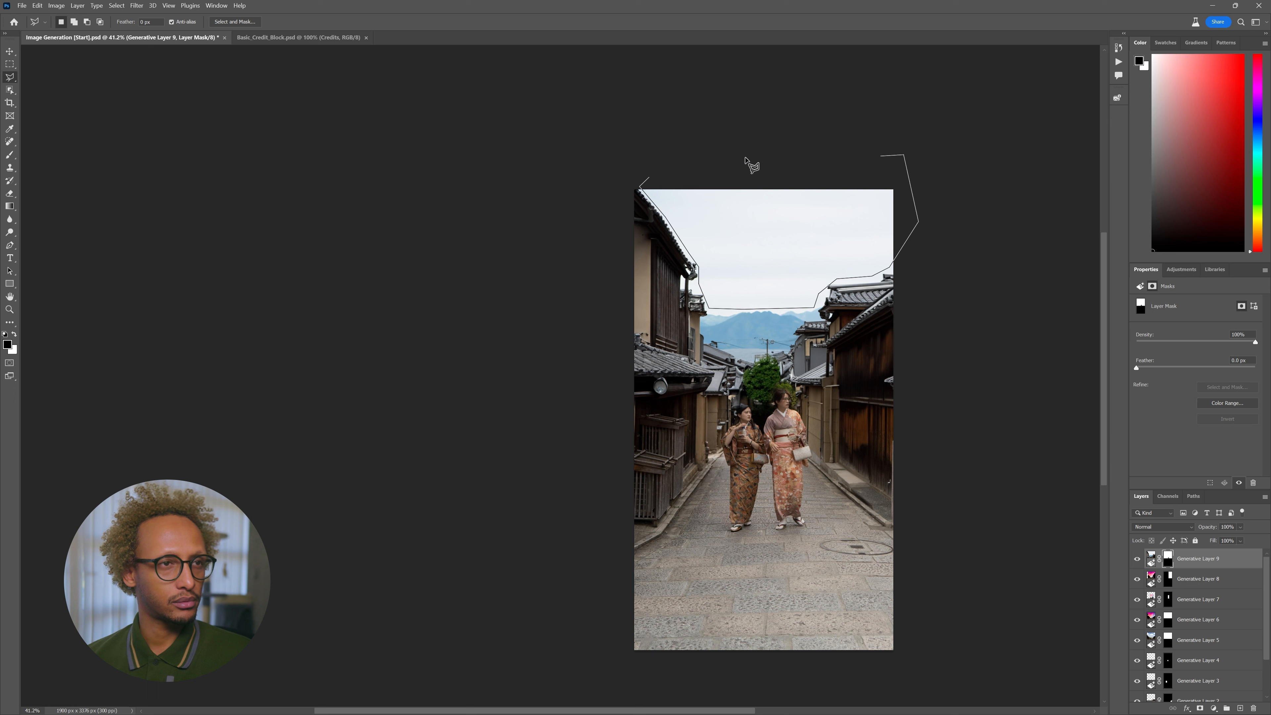
double_click(721, 166)
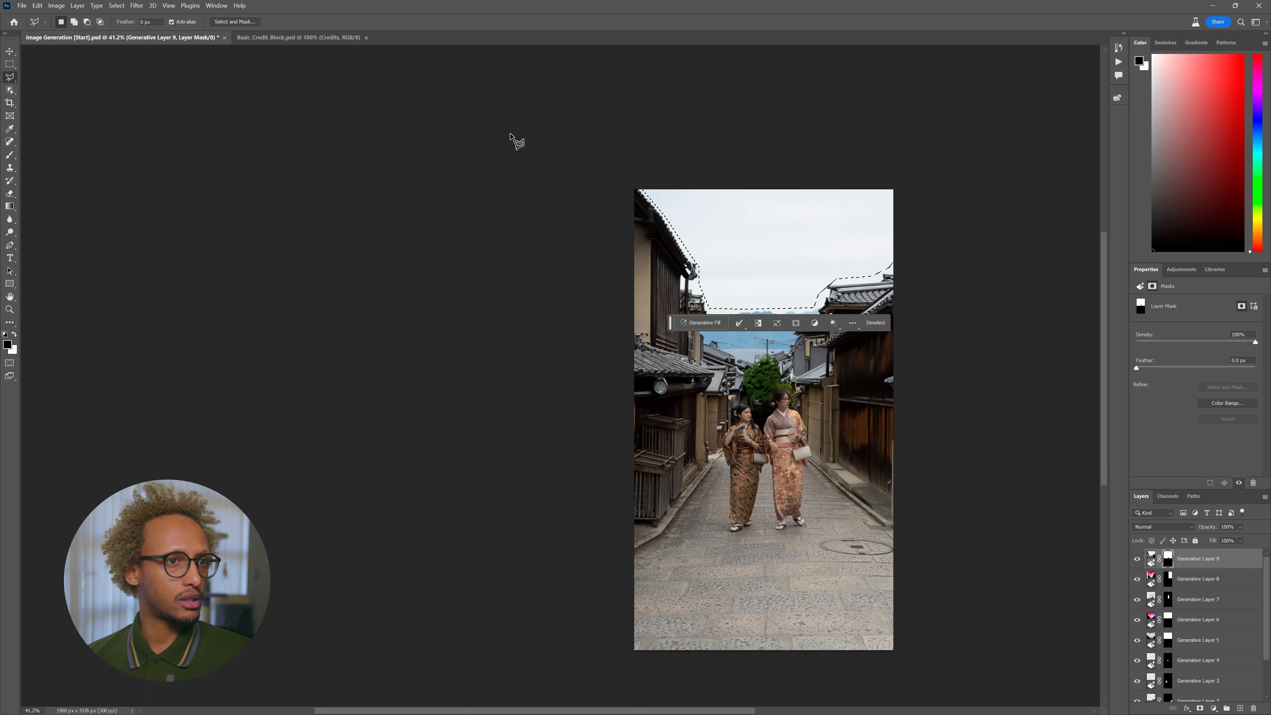
- Generative-fill the selected sky with a prompt for fat red, purple and pink sunset clouds
left_click(715, 324)
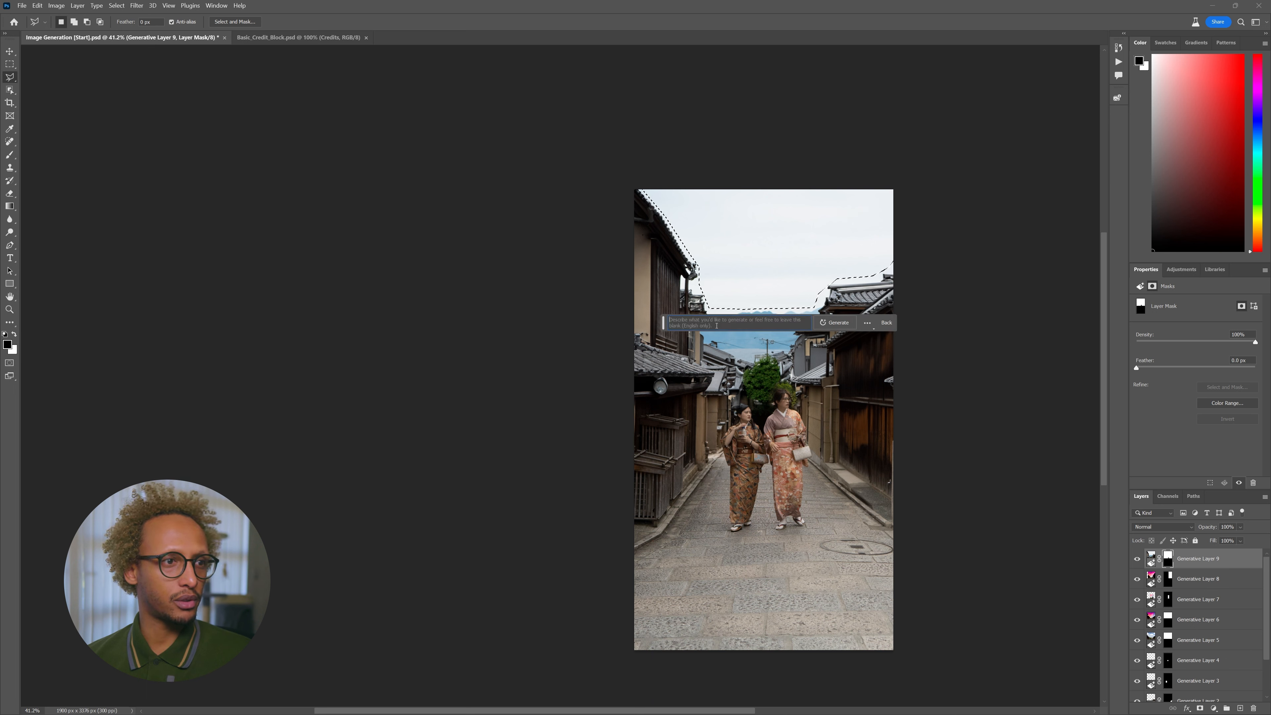
type("add f")
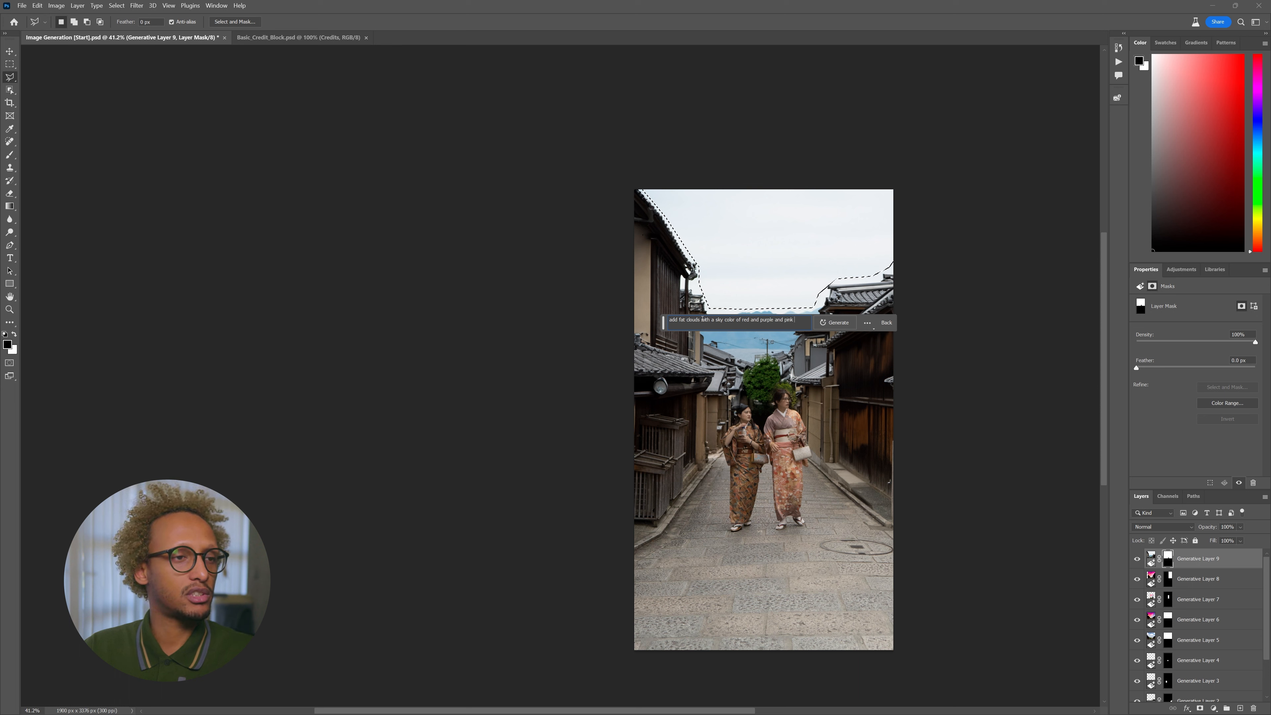
key("Return")
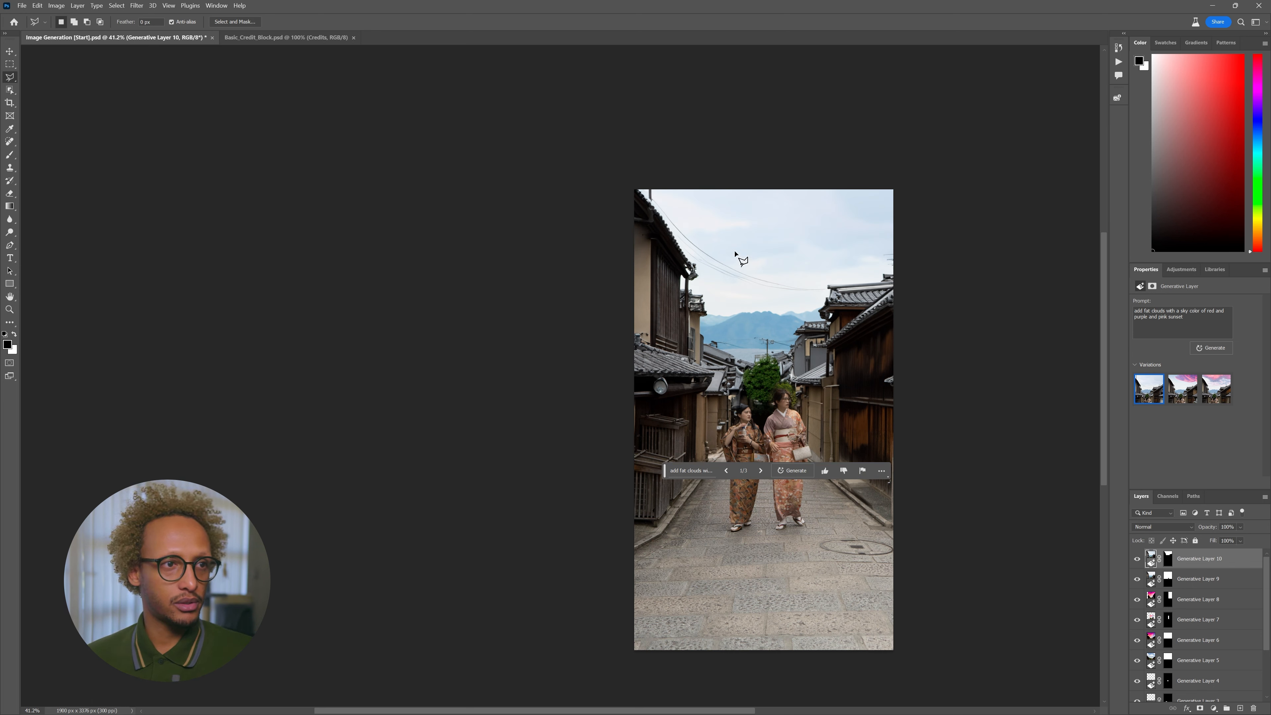
- Compare the sky variations and keep the third, with soft pink and lavender clouds
left_click(1182, 388)
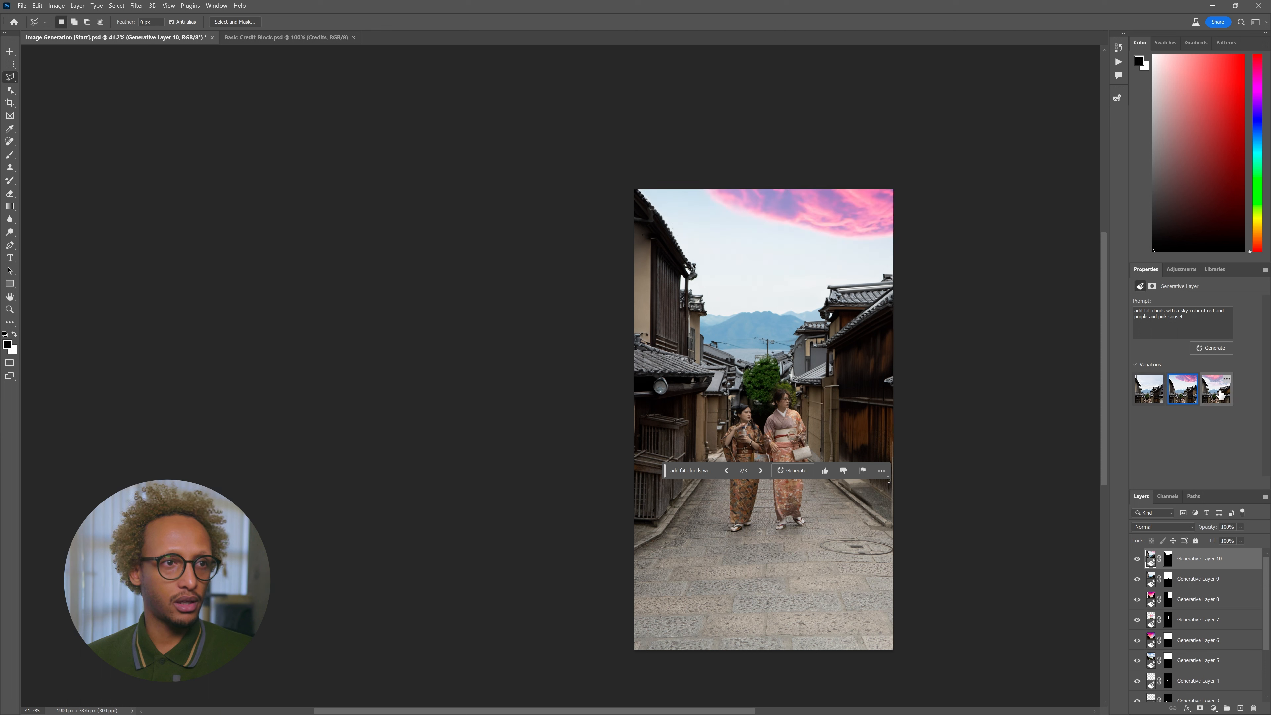
left_click(1217, 391)
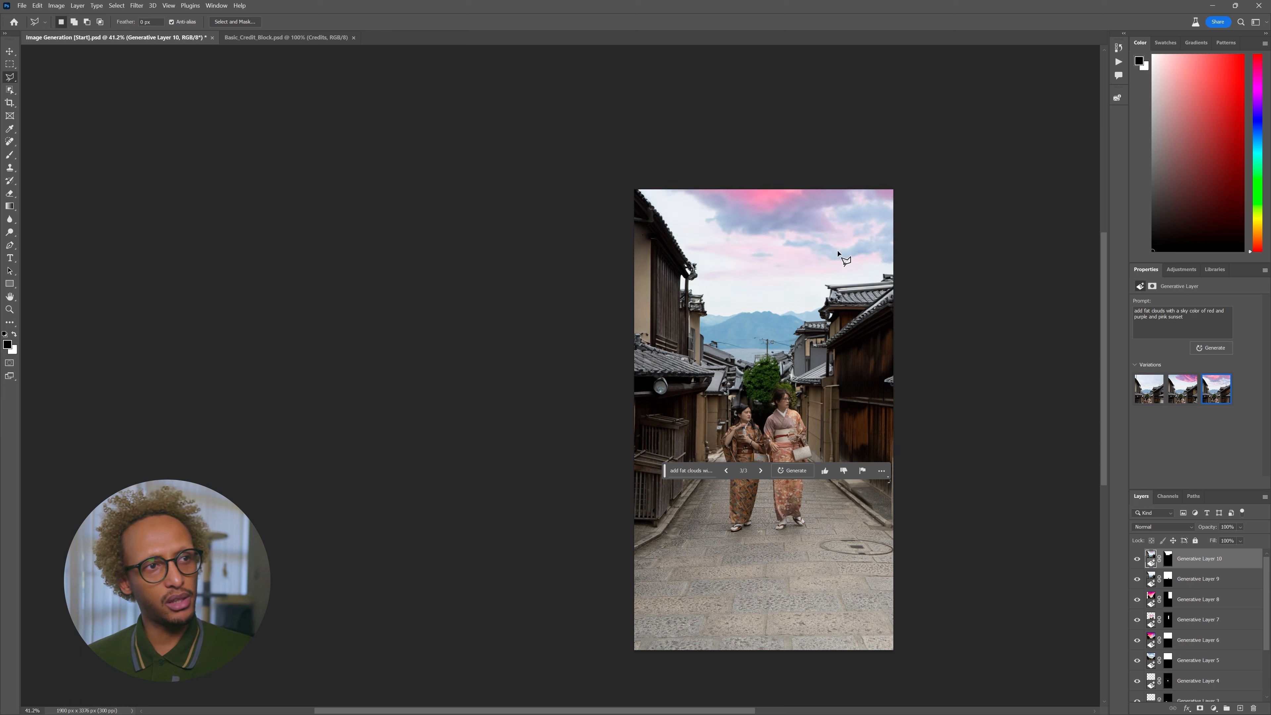
key("v")
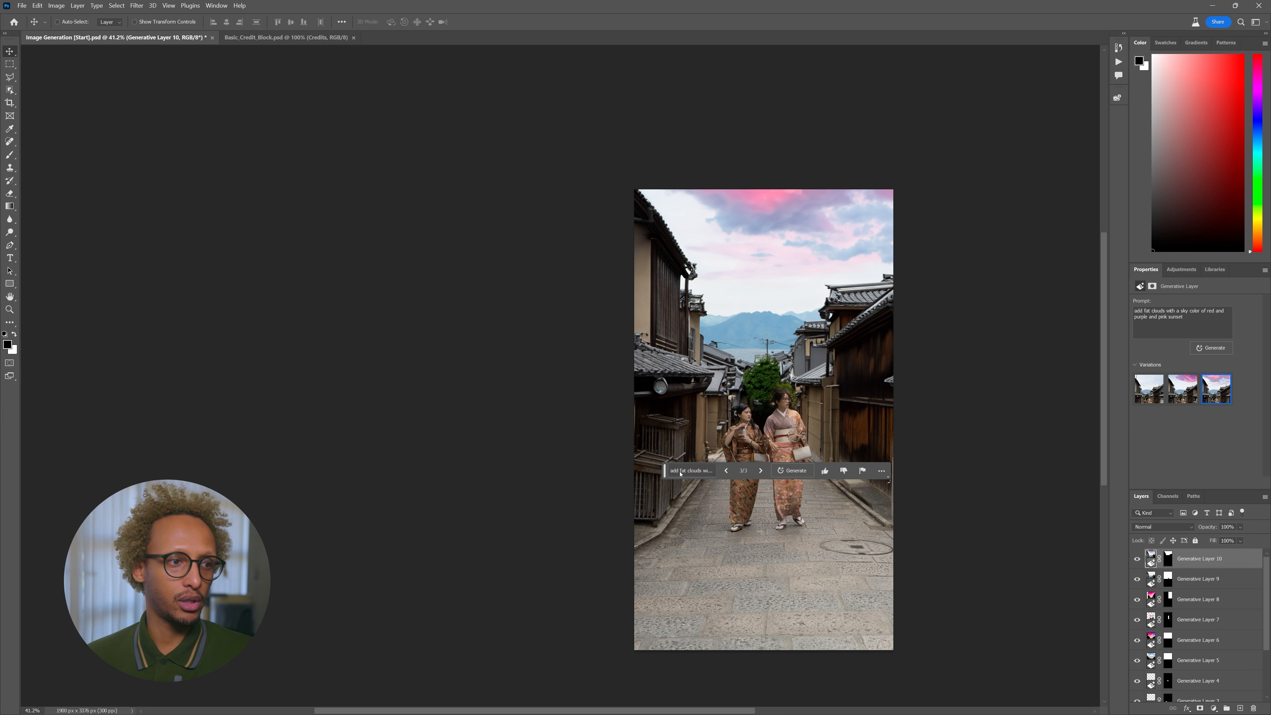
left_click_drag(663, 475, 379, 345)
- Add a text layer reading NIGHT IN KYOTO above the left rooftops and select its text
scroll(543, 374, "up", 2)
left_click_drag(635, 365, 693, 351)
key("t")
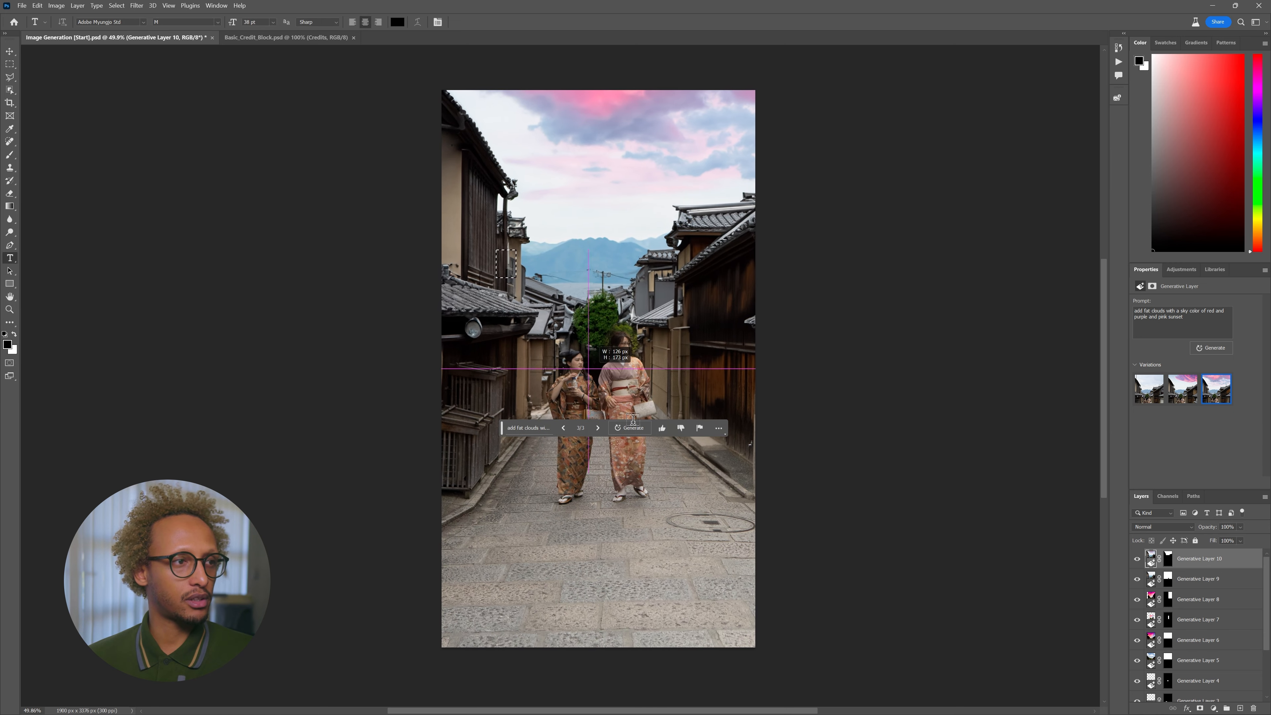
left_click(603, 357)
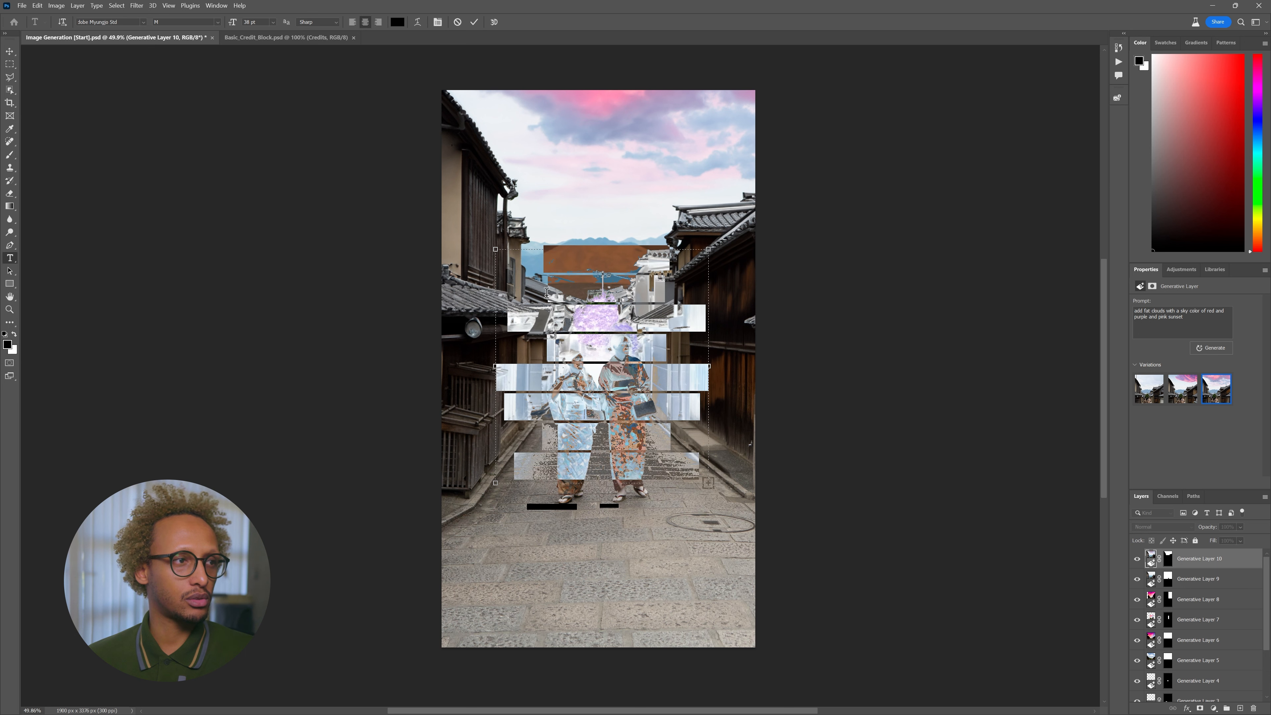
key("ctrl+Return")
key("ctrl+z")
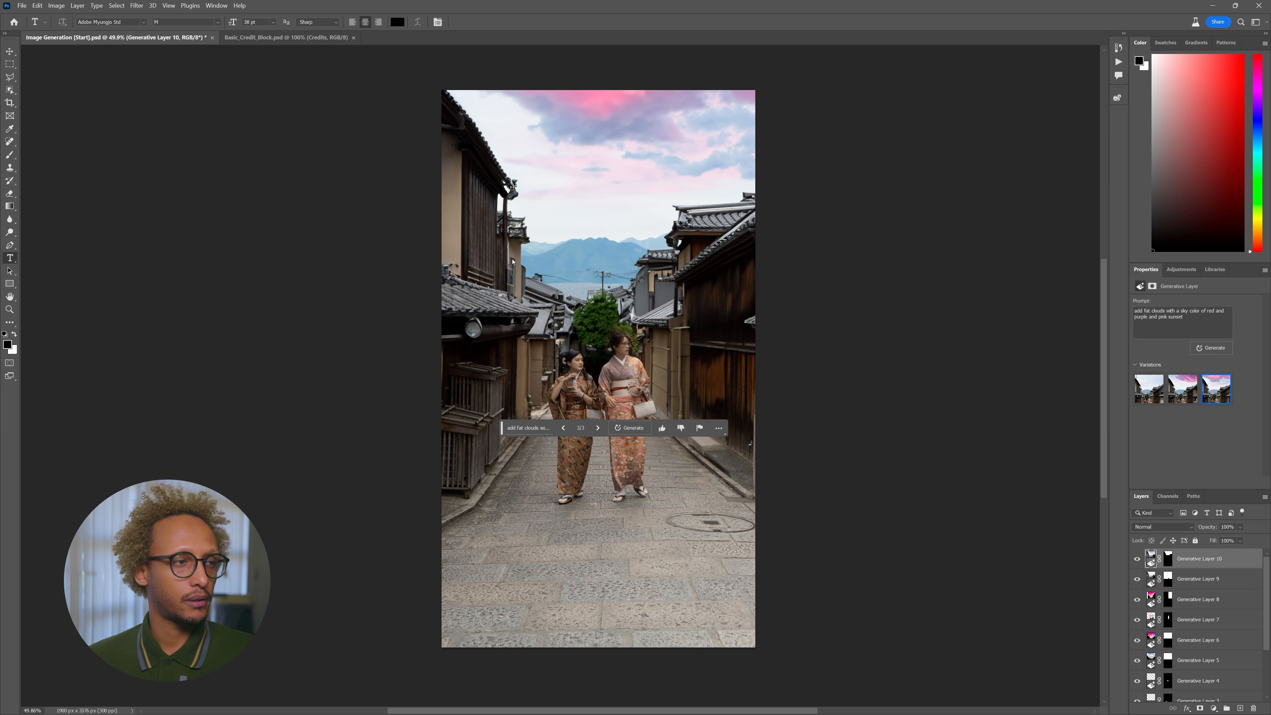
left_click(531, 262)
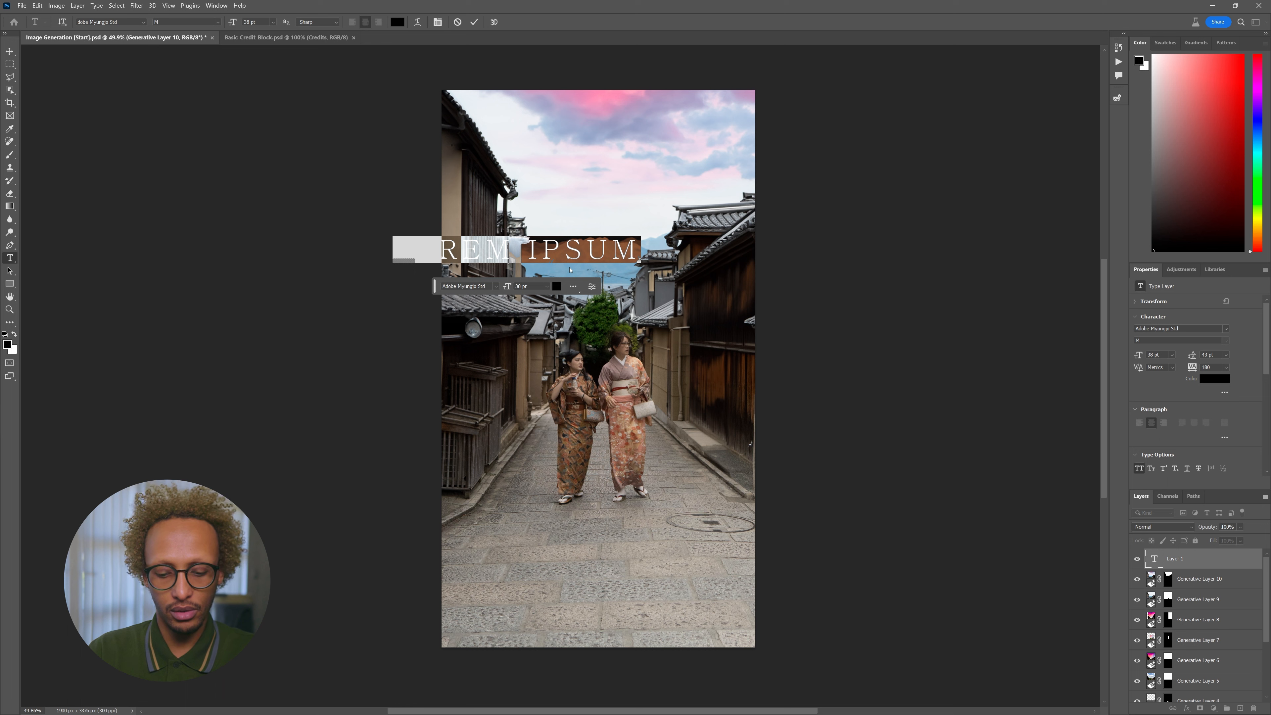
type("NIGHT IN KYOTO")
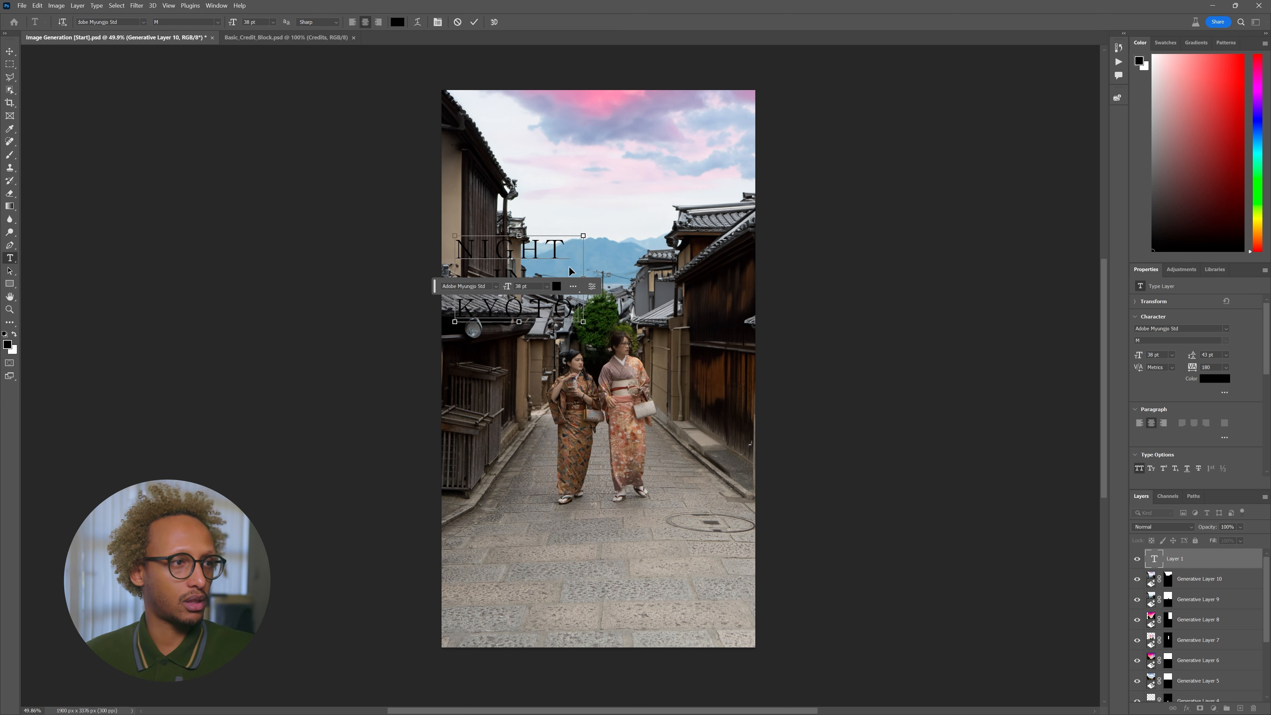
key("ctrl+a")
- Apply The Bold Font to the title and move it right and down toward the centre
left_click(144, 22)
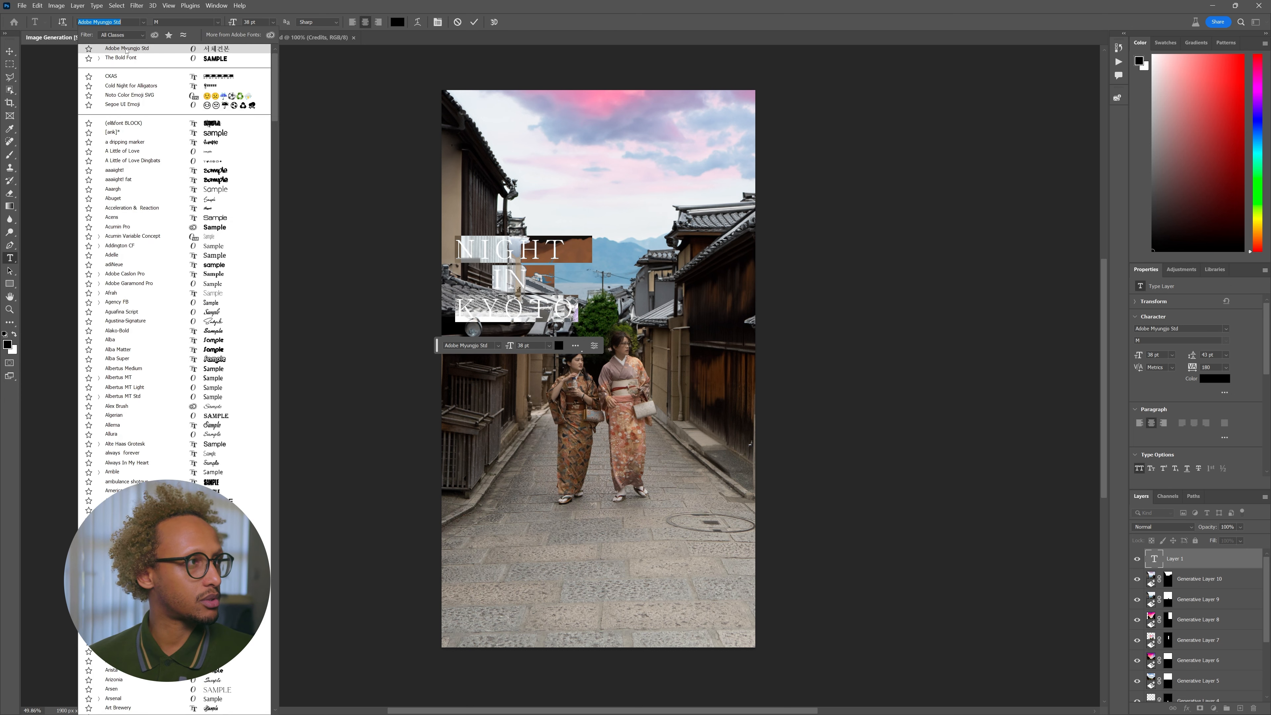
left_click(124, 57)
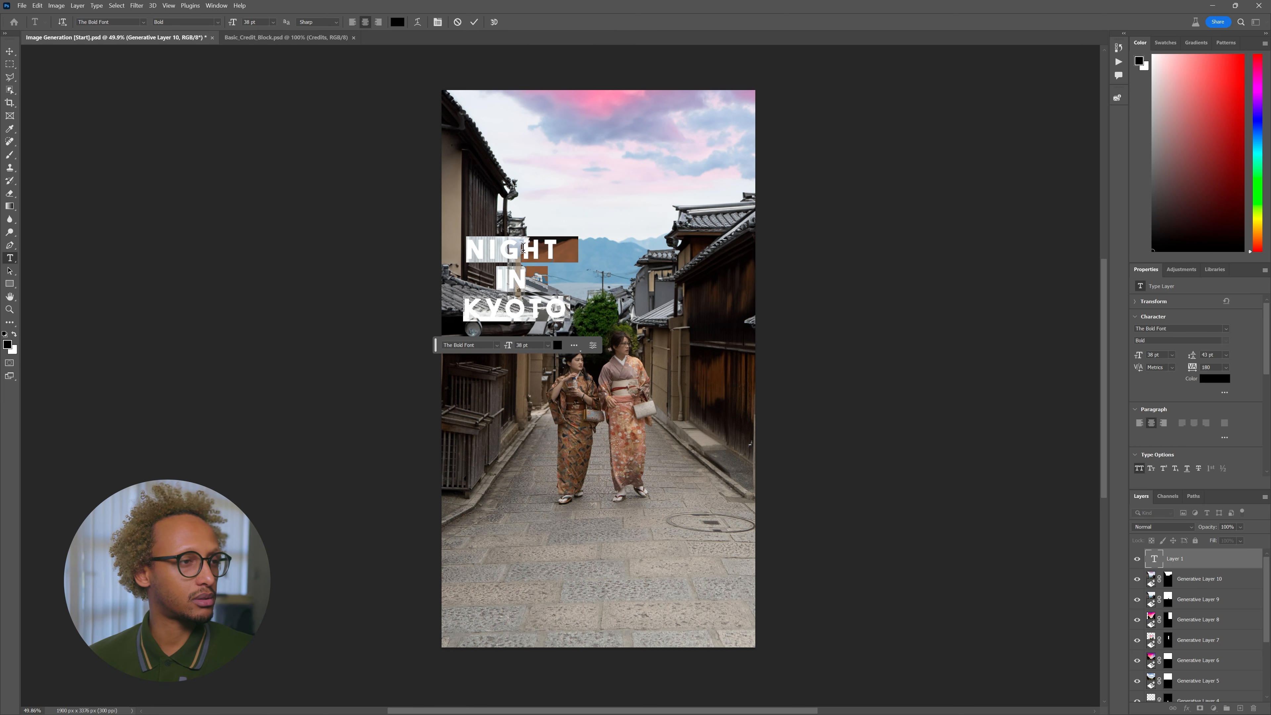
left_click(523, 248)
left_click_drag(538, 224, 626, 284)
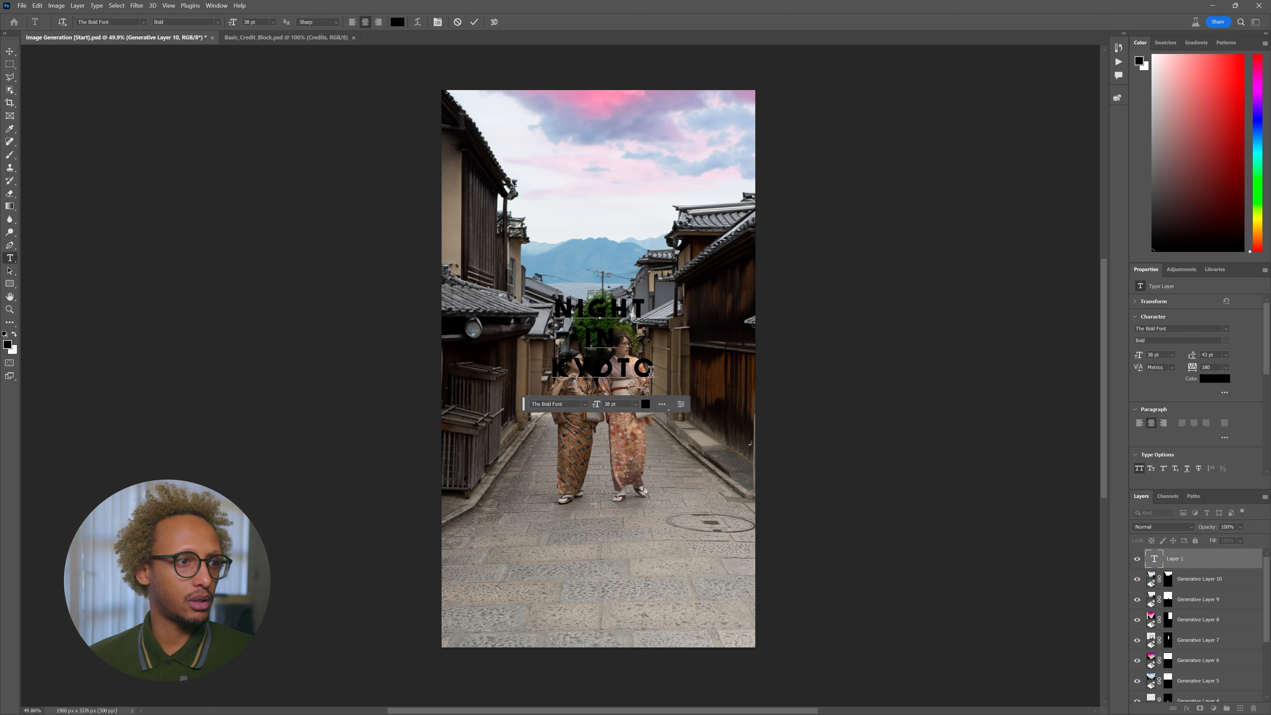
- Make all three title lines white at 88 pt and commit the text
left_click_drag(651, 371, 521, 284)
left_click(394, 23)
left_click_drag(707, 279, 644, 185)
left_click(870, 185)
left_click_drag(232, 22, 260, 29)
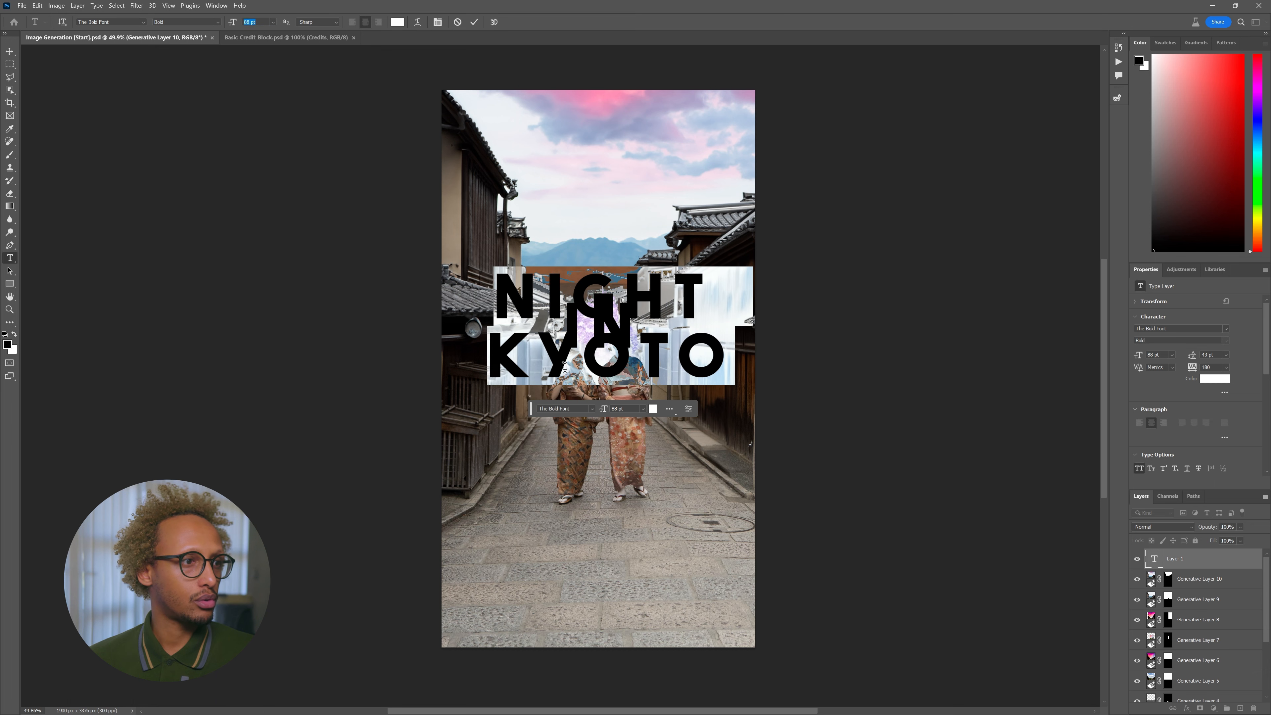
left_click(555, 367)
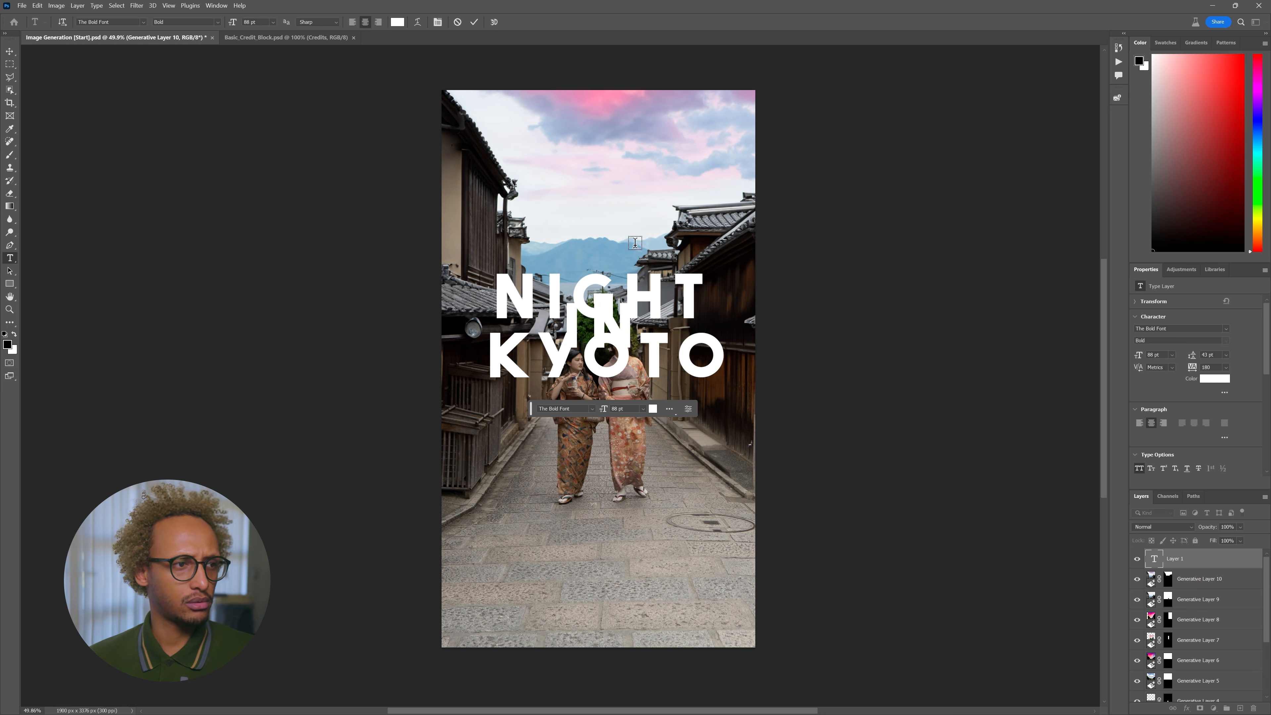
key("ctrl+Return")
left_click(538, 351)
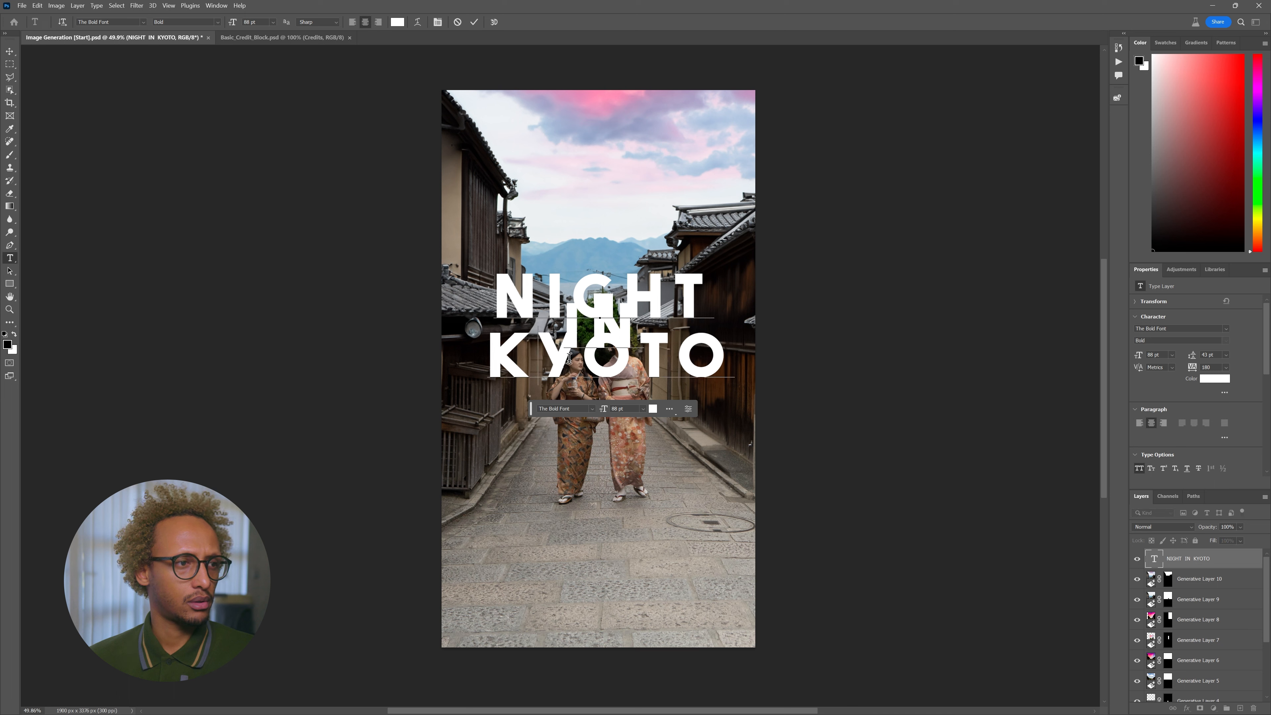
key("ctrl+Return")
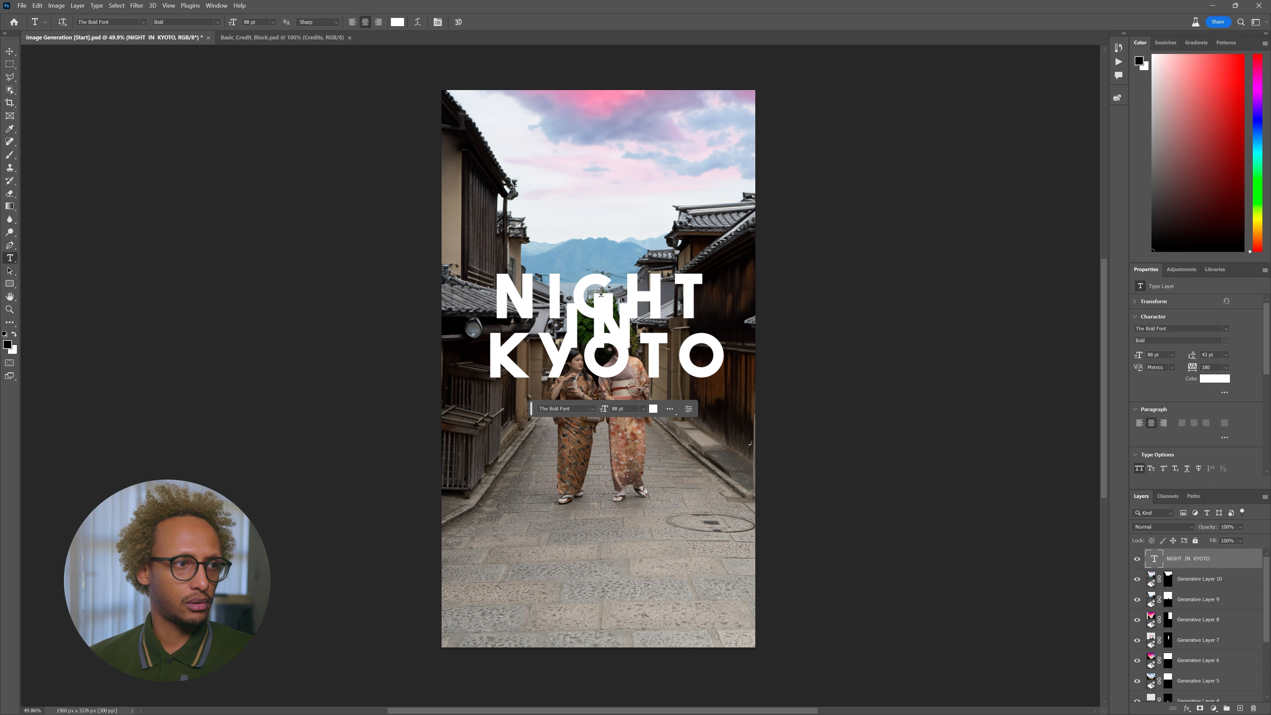
- Shrink IN to 27 pt with tighter leading and push KYOTO down with 147 pt leading
mouse_move(565, 328)
left_mouse_down()
mouse_move(650, 329)
mouse_move(561, 319)
left_mouse_up()
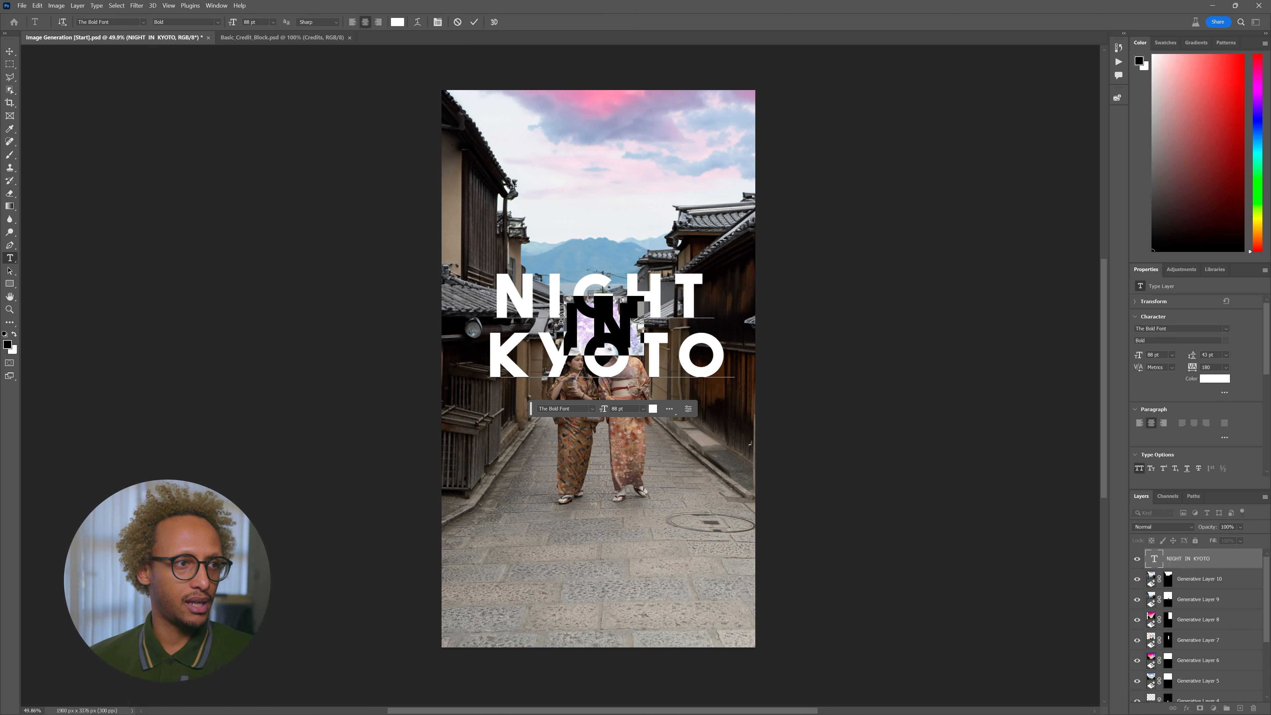
left_click_drag(1141, 356, 1111, 359)
mouse_move(1195, 359)
left_mouse_down()
mouse_move(1173, 358)
mouse_move(1188, 361)
left_mouse_up()
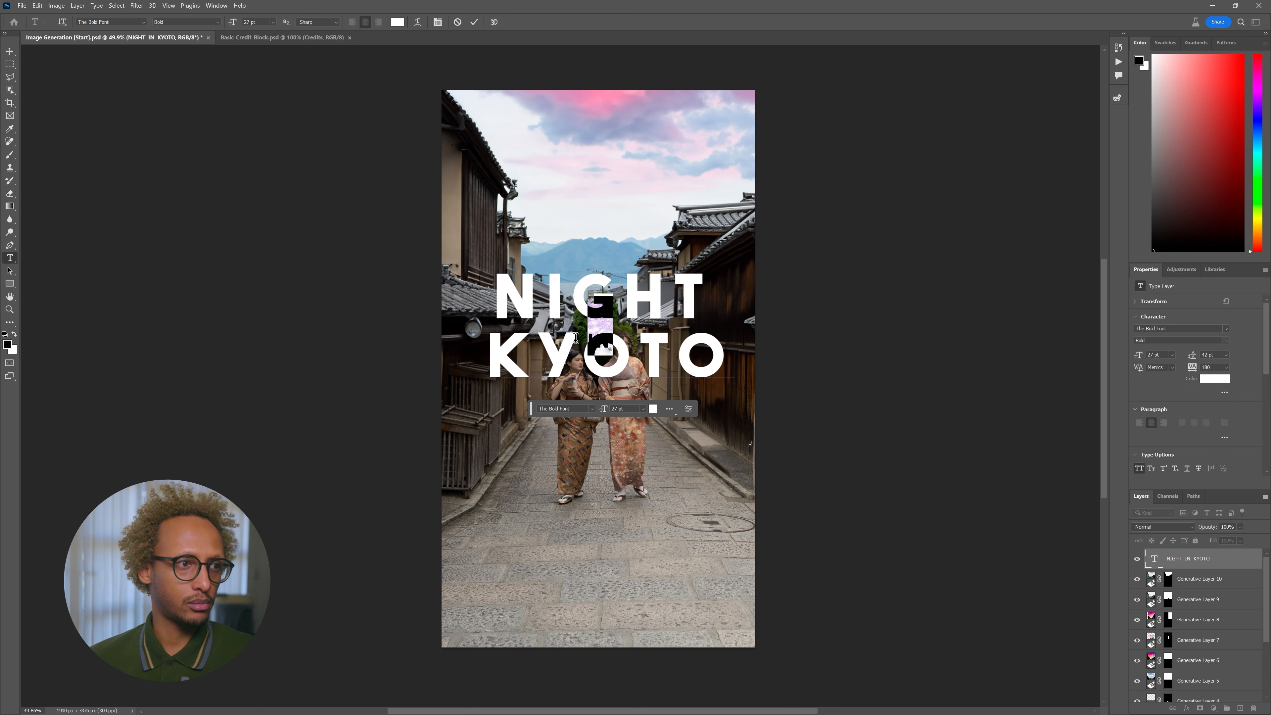
left_click_drag(584, 336, 704, 334)
left_click_drag(486, 347, 869, 361)
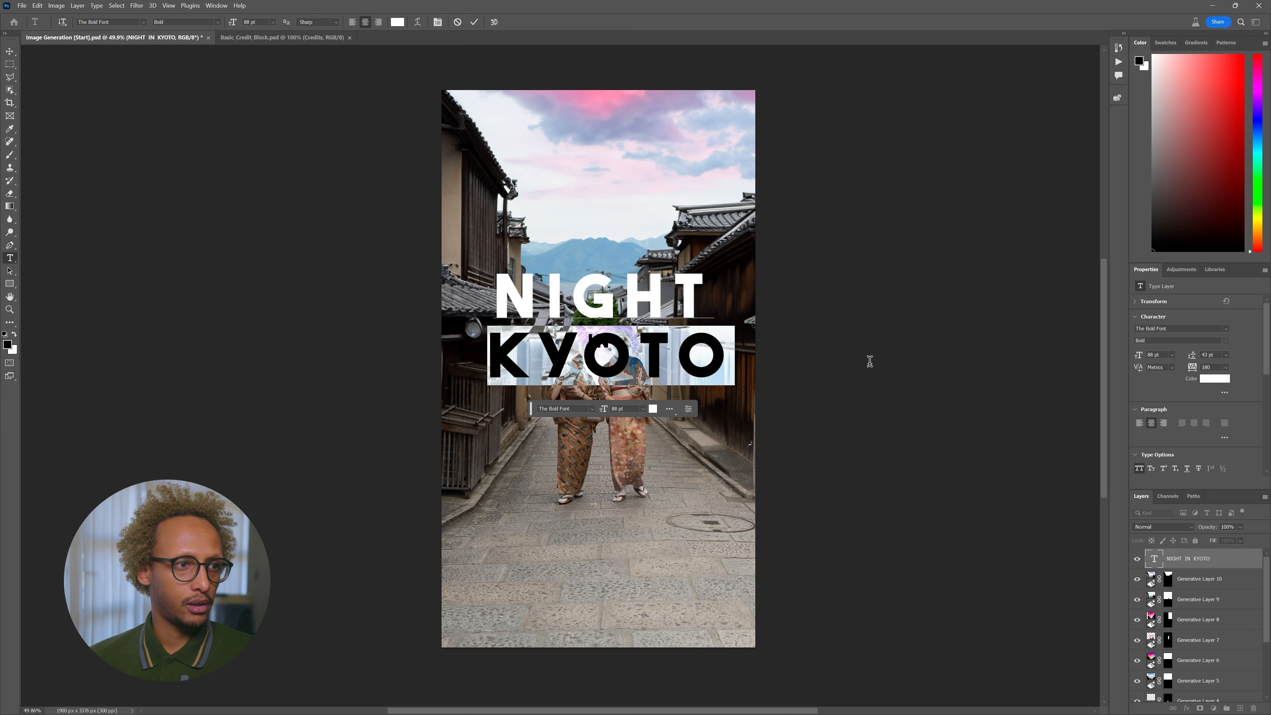
left_click_drag(1193, 360, 1216, 364)
- Reset IN to 37 pt with 31 pt leading, KYOTO to 72 pt leading, and commit
left_click_drag(590, 338, 722, 349)
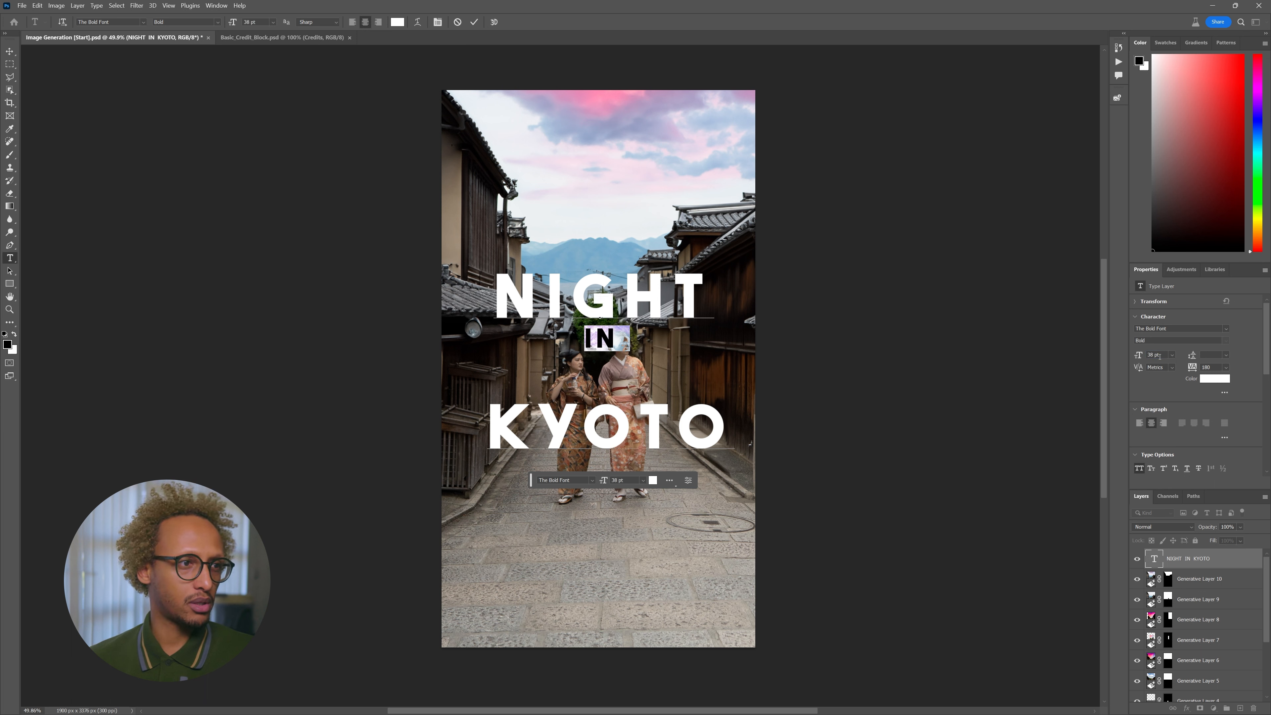
left_click_drag(1139, 357, 1133, 361)
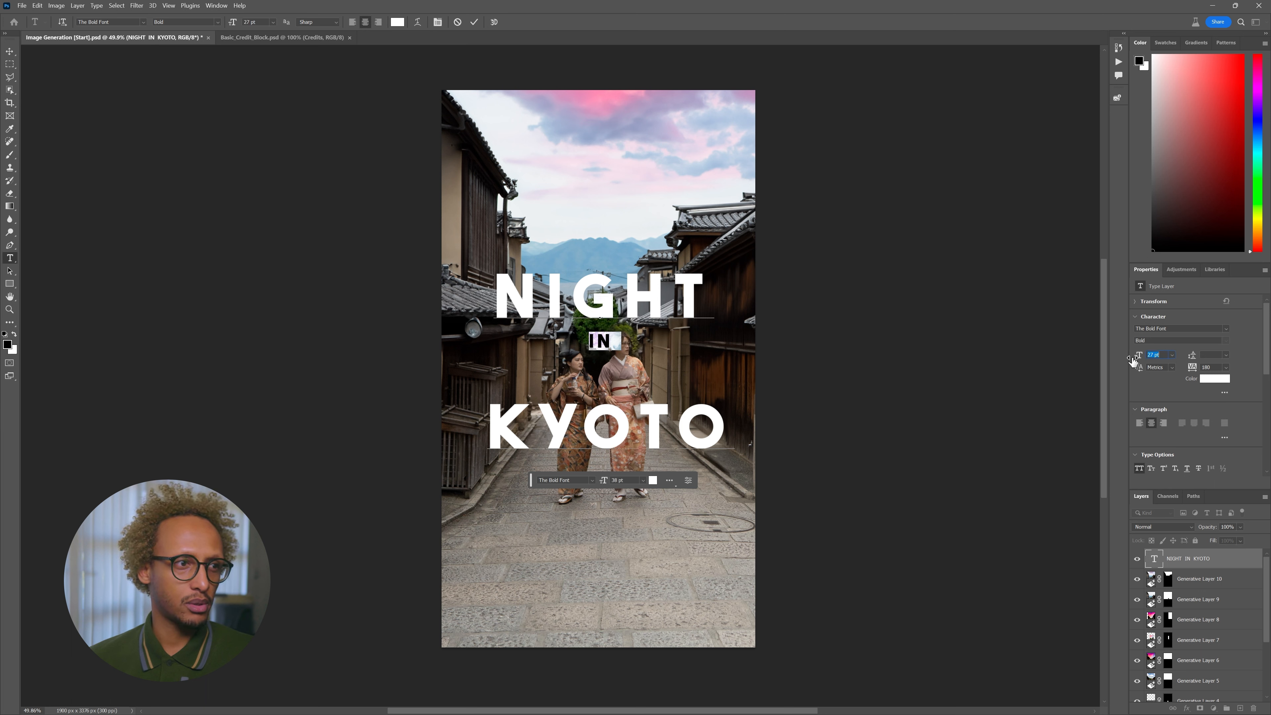
left_click_drag(1192, 359, 1204, 359)
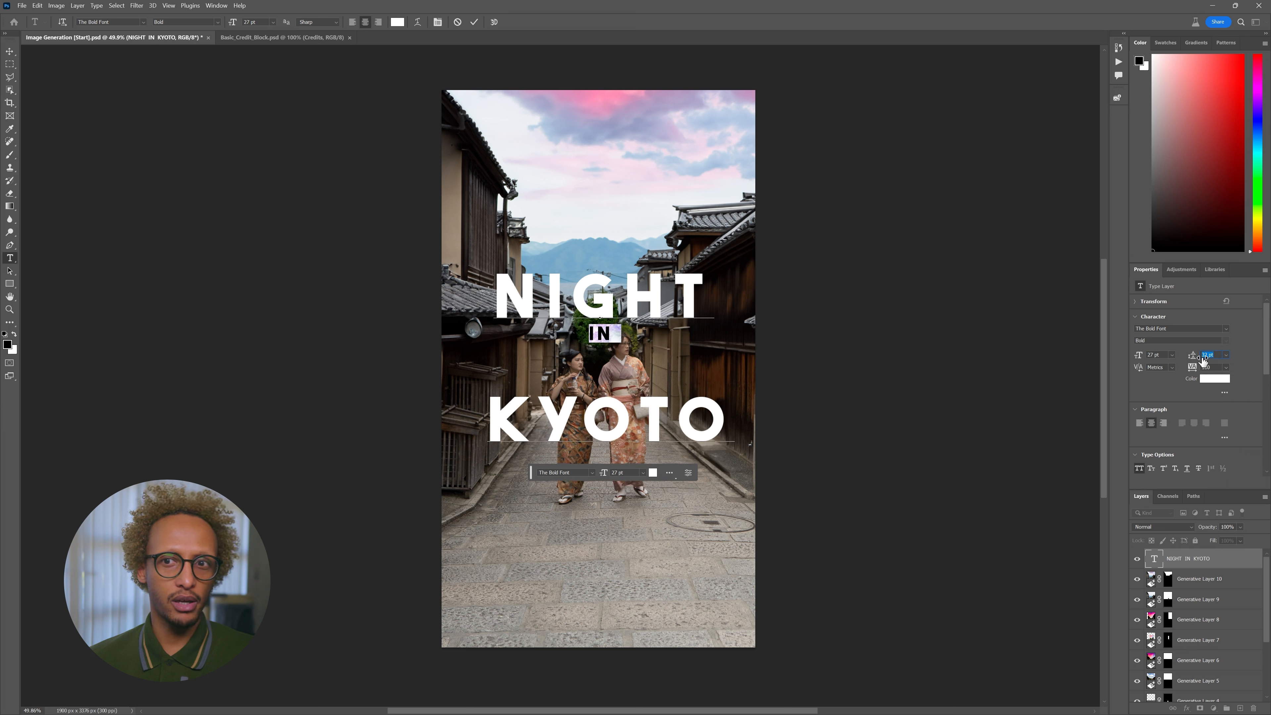
left_click_drag(488, 400, 842, 414)
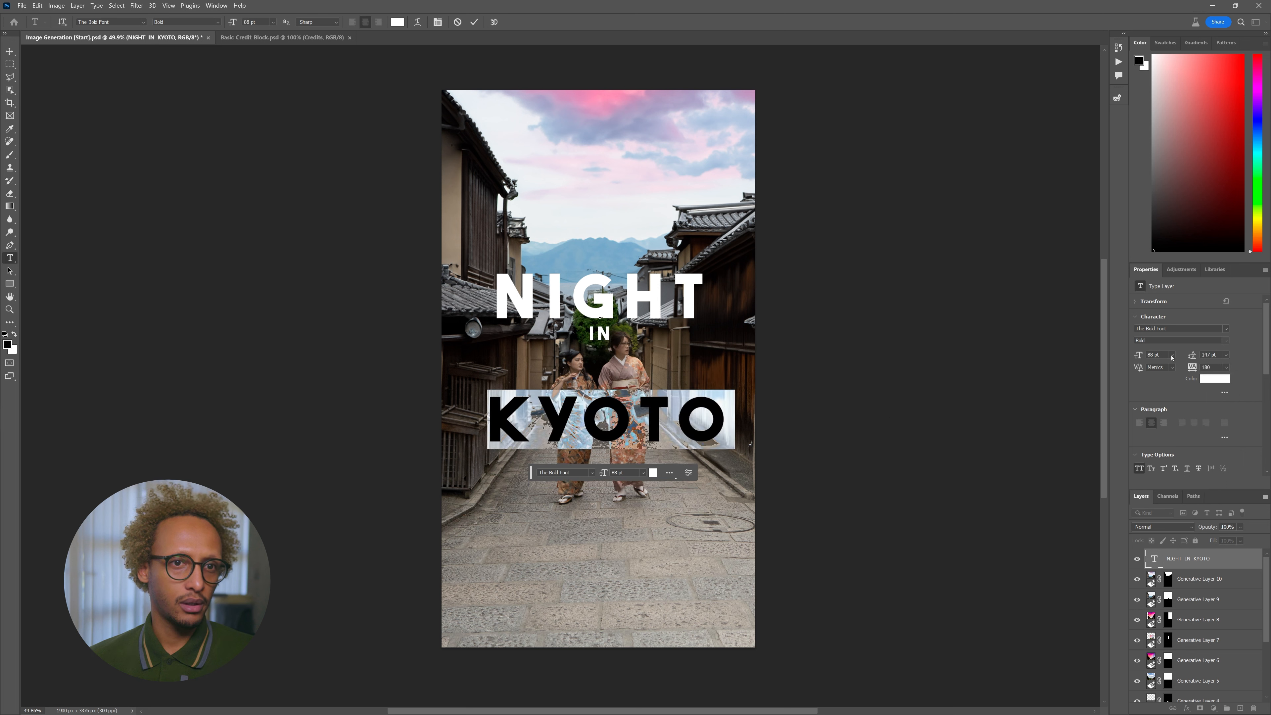
left_click_drag(1195, 360, 1159, 354)
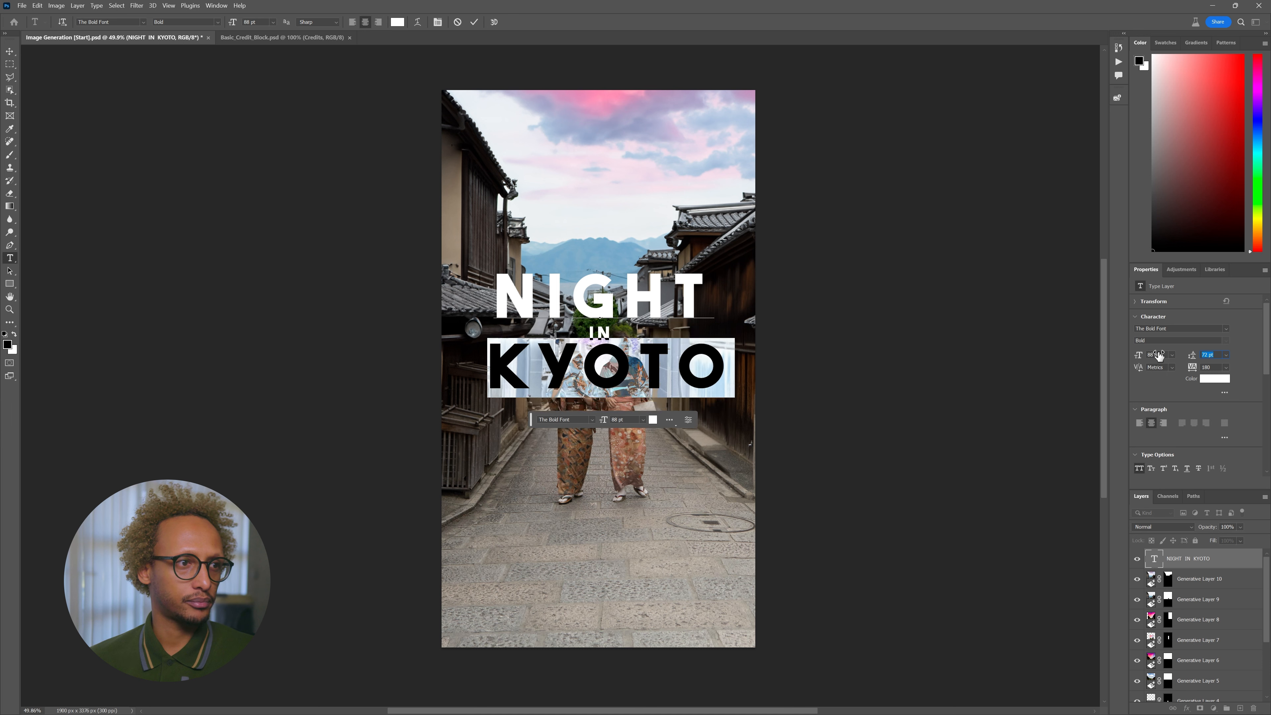
left_click(474, 22)
- Lower the title about 30 px, raise KYOTO's leading to 78 pt, then nudge the block up
key("v")
left_click_drag(719, 258, 719, 274)
key("t")
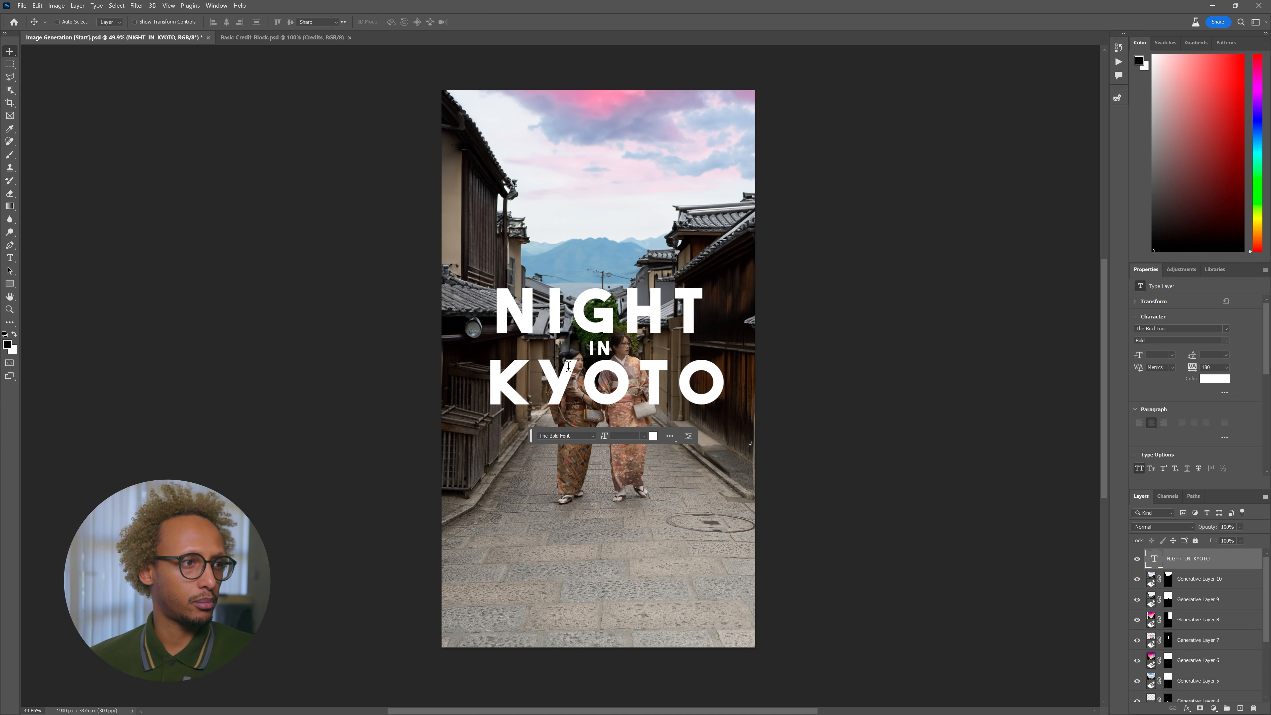
left_click_drag(484, 387, 778, 398)
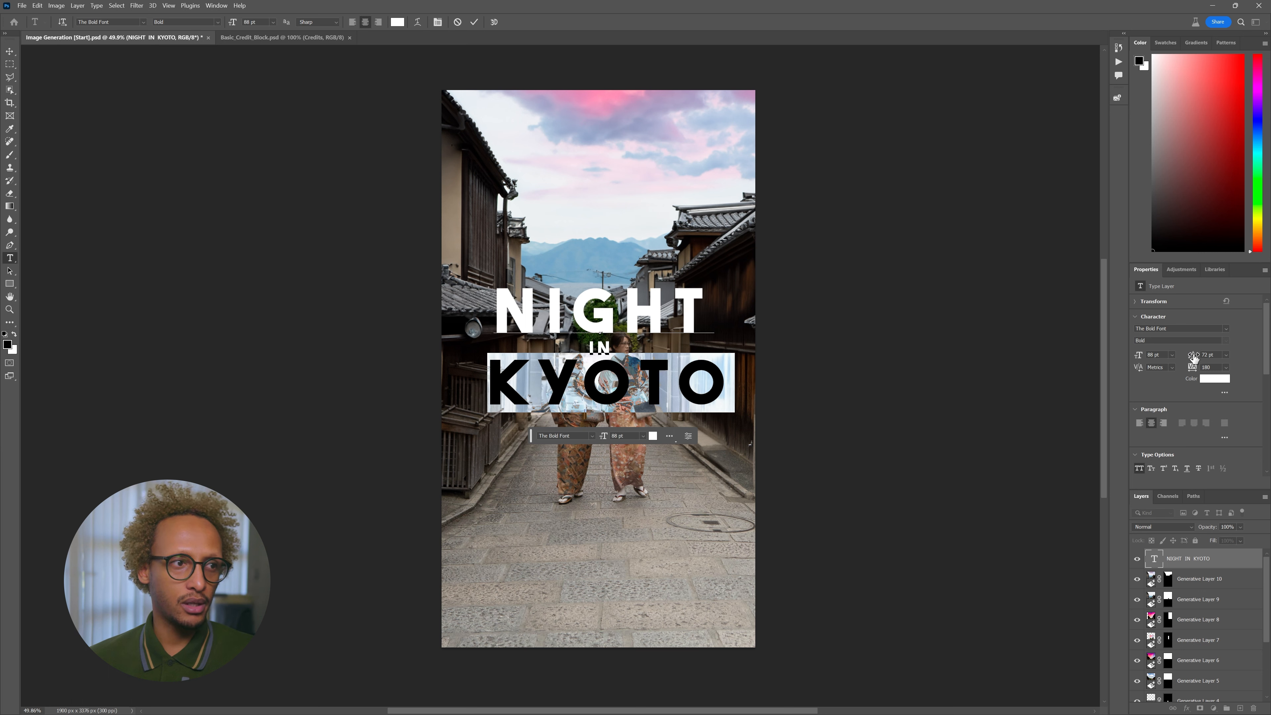
left_click_drag(1193, 356, 1196, 356)
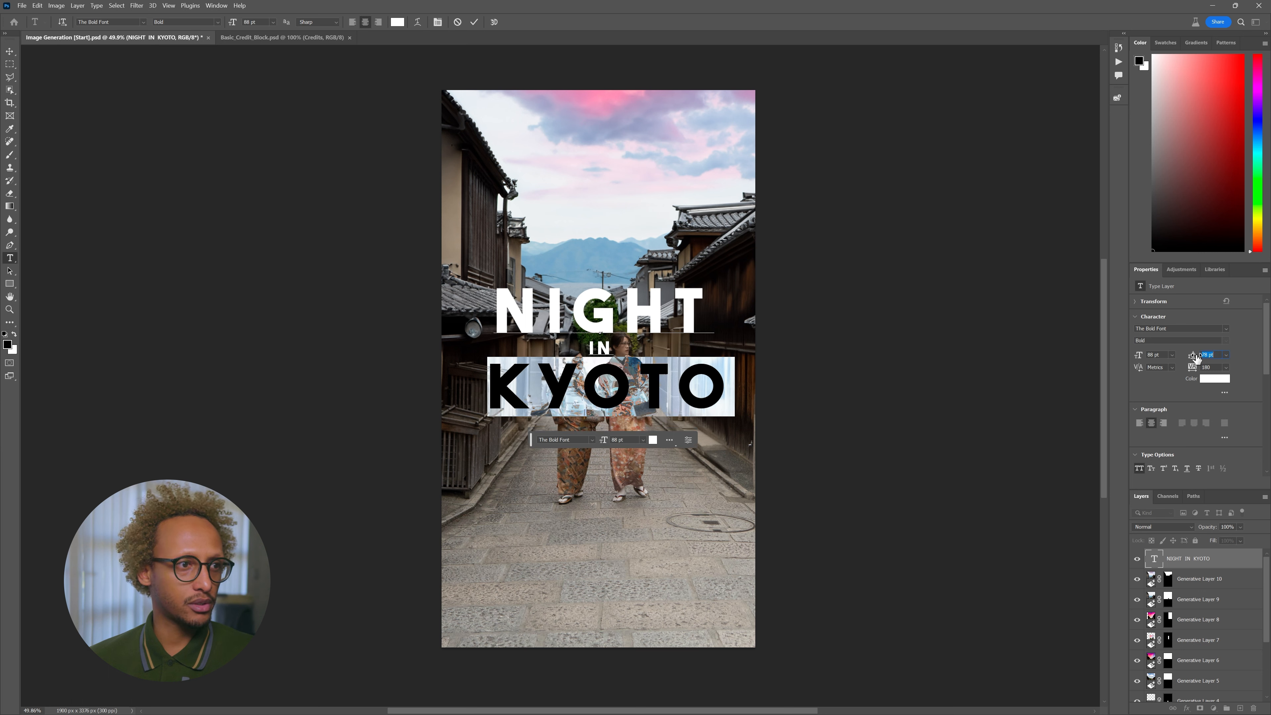
left_click(474, 22)
key("v")
left_click_drag(723, 346, 719, 321)
- Re-edit the title's IN line and commit the title text
double_click(685, 314)
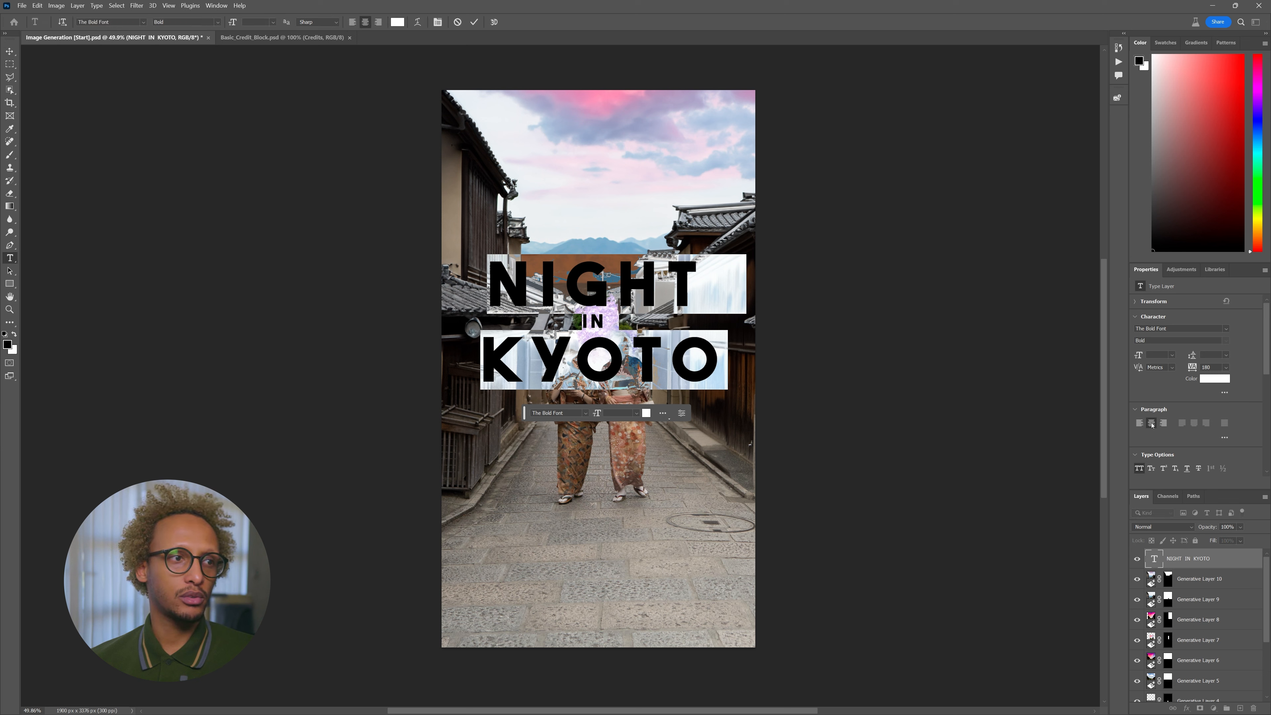
left_click(698, 292)
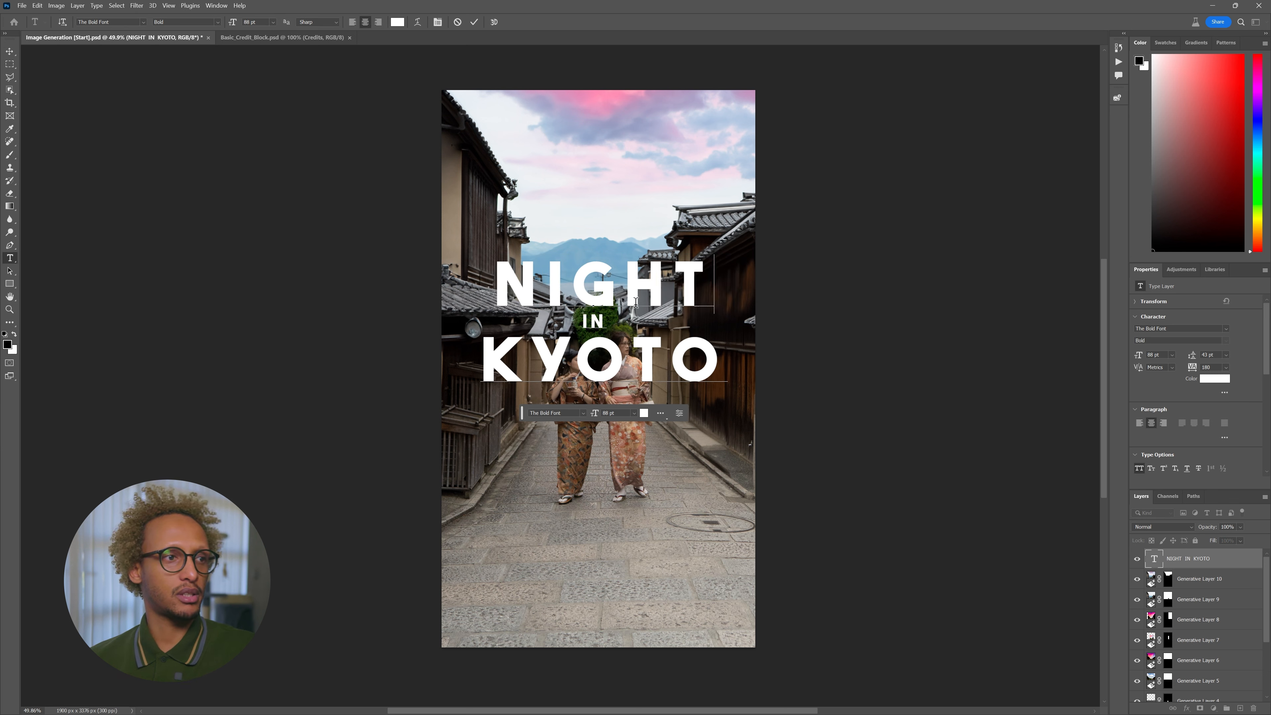
left_click(608, 319)
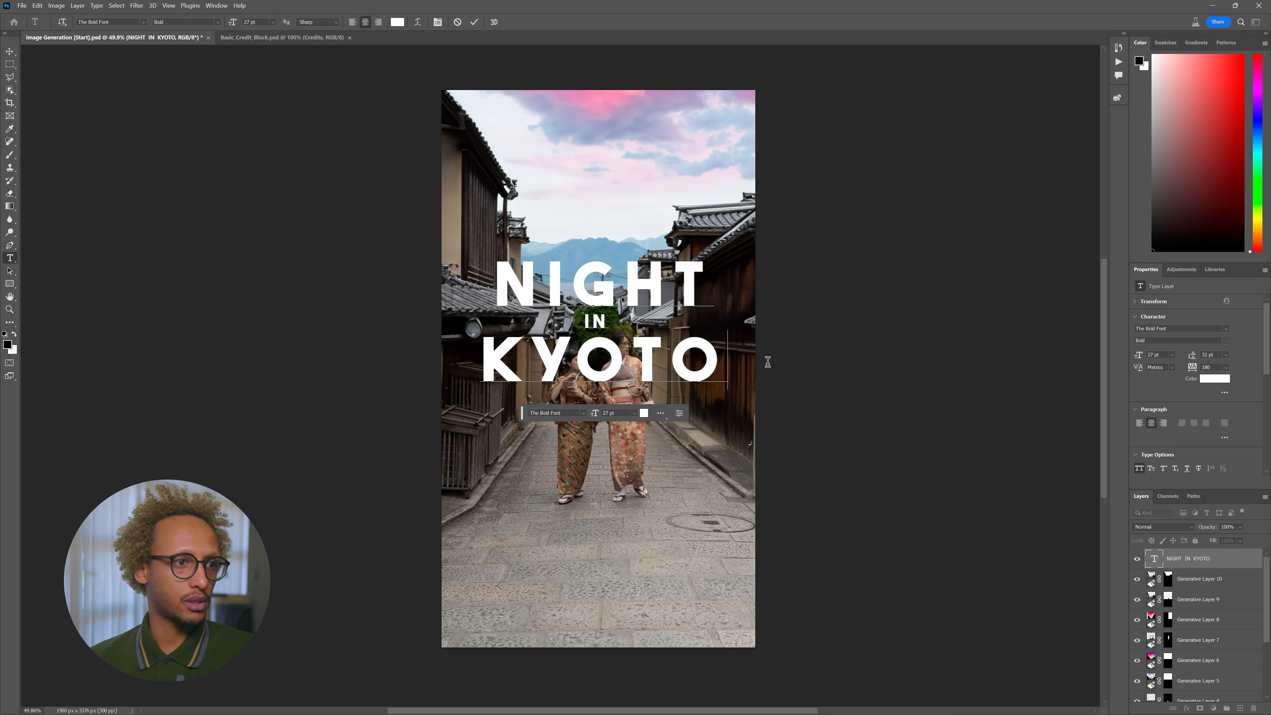
key("ctrl+Return")
- Select the Japan-2078 photo layer
key("v")
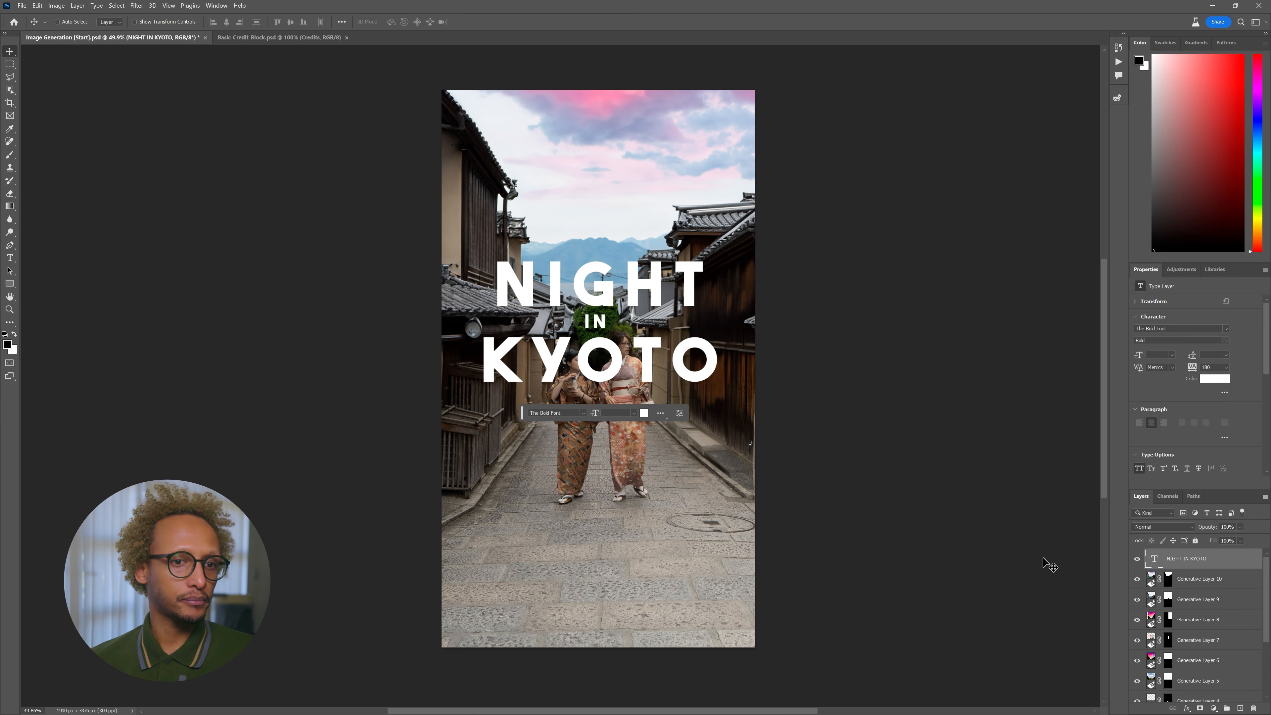
scroll(1215, 648, "down", 3)
left_click(1215, 693)
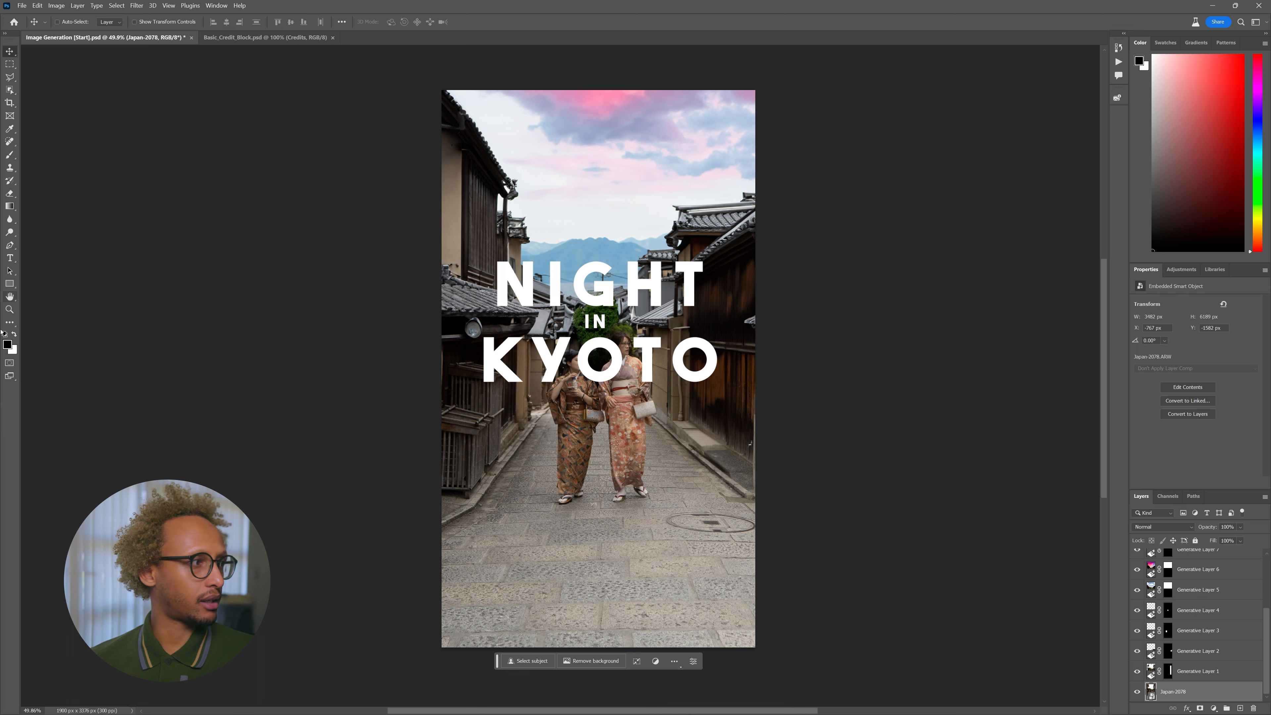
- Mask the title using an inverted Select Subject selection of the two women, then zoom in on them
left_click(534, 661)
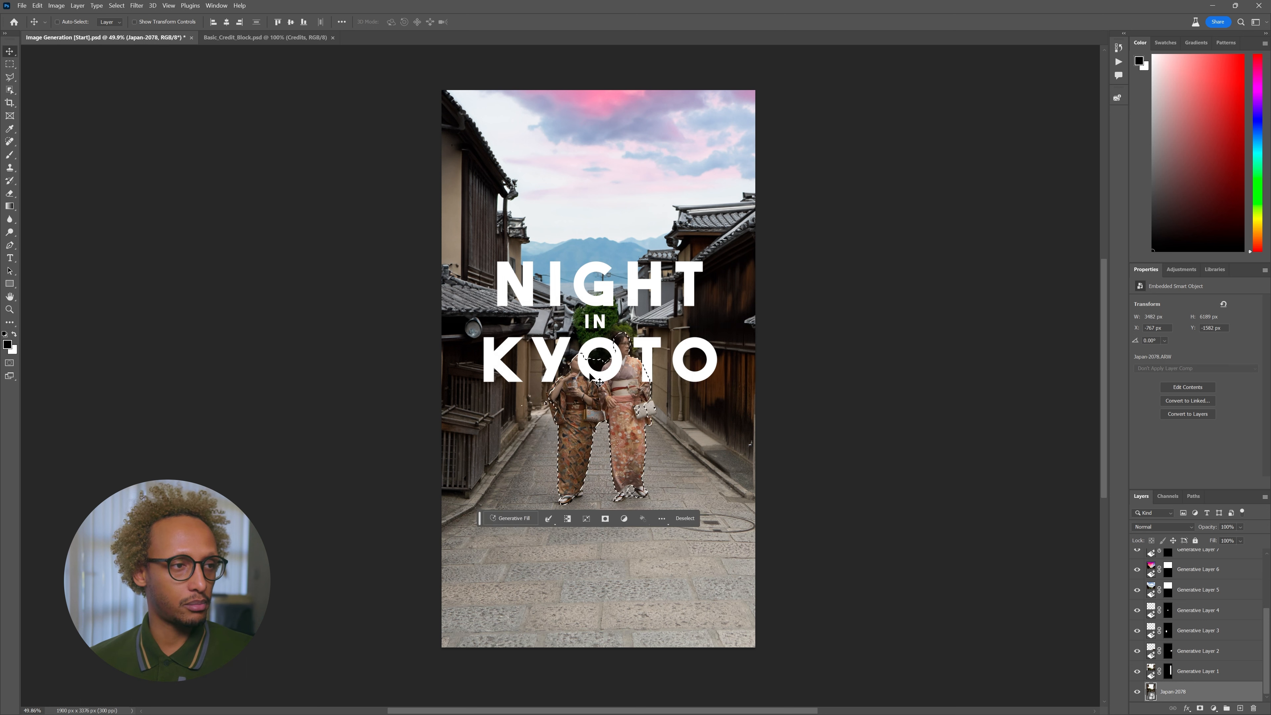
scroll(1181, 658, "up", 3)
scroll(1181, 658, "up", 2)
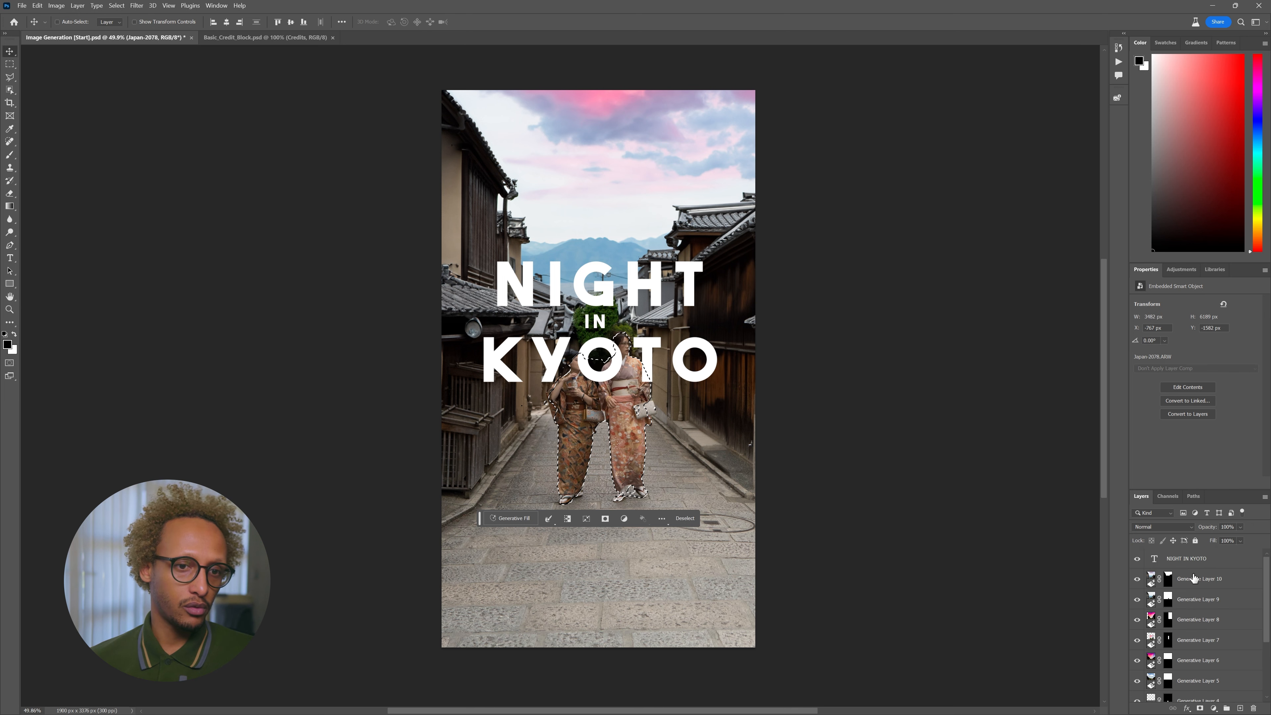
left_click(1201, 559)
key("ctrl+d")
left_click(1199, 709)
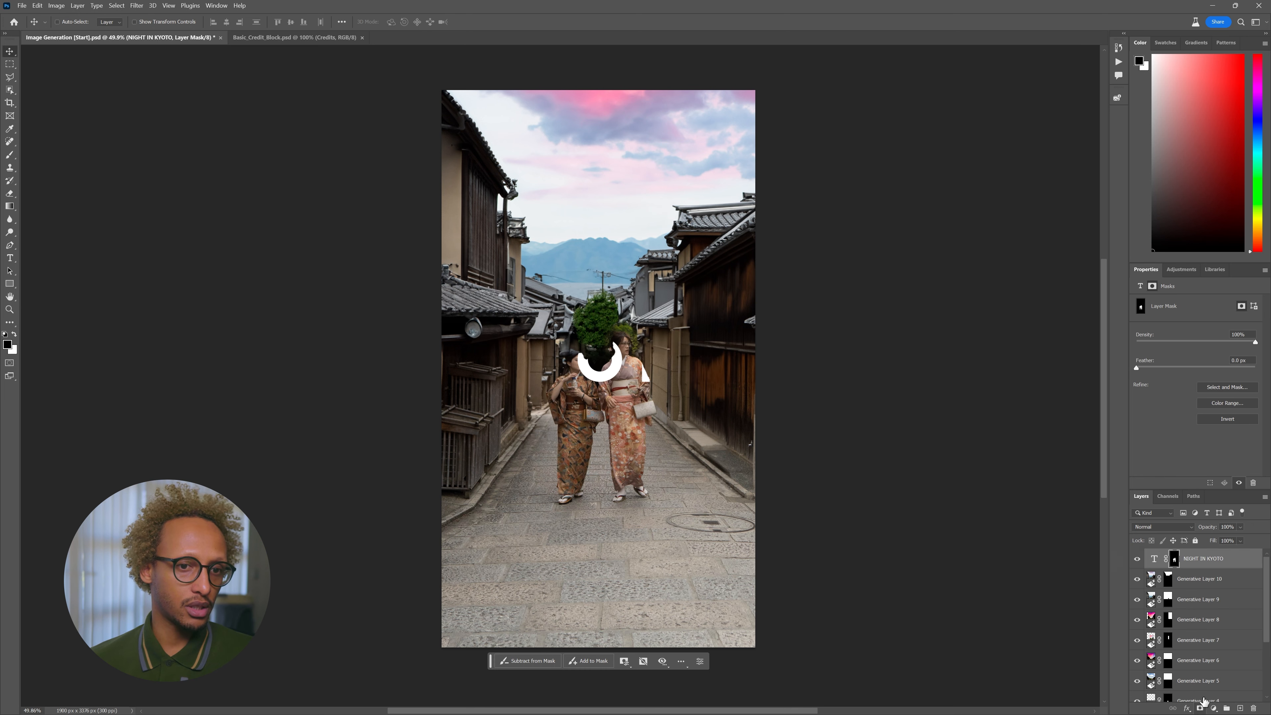
key("ctrl+i")
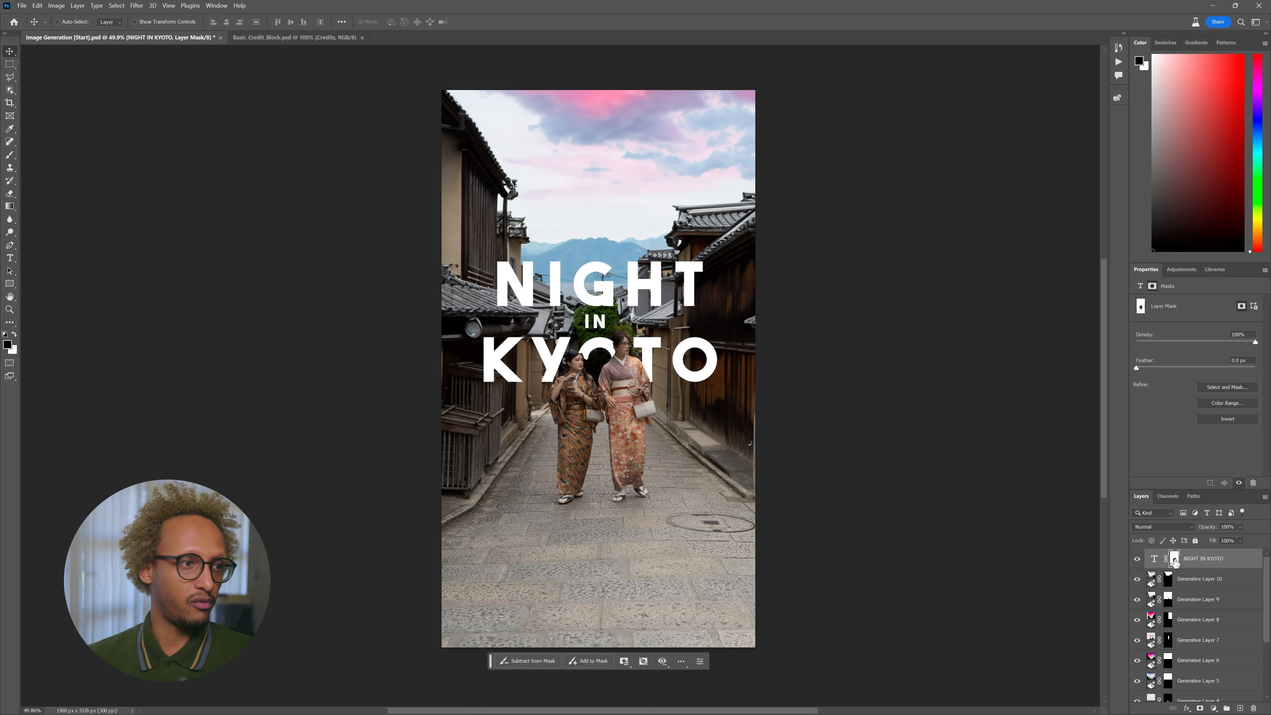
key("z")
left_click_drag(605, 367, 1157, 586)
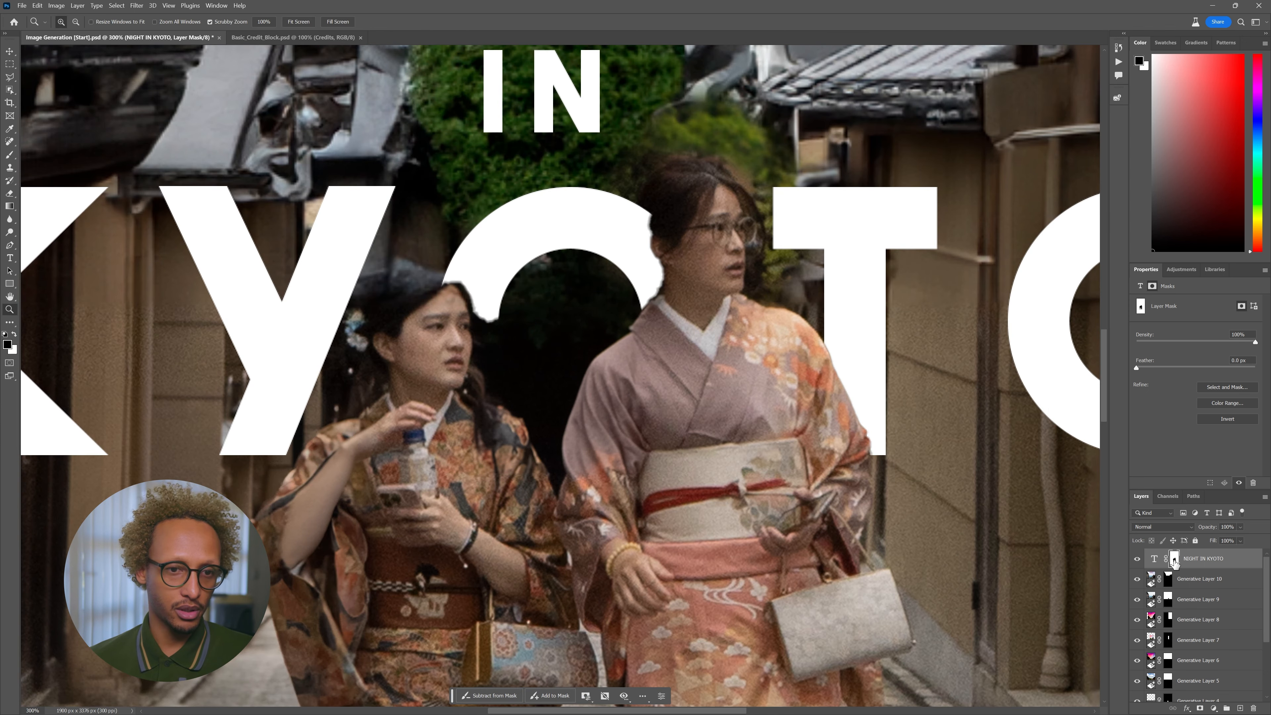
- Paint white with an 18 px brush on the title mask along the O's edge by the left woman's head
key("b")
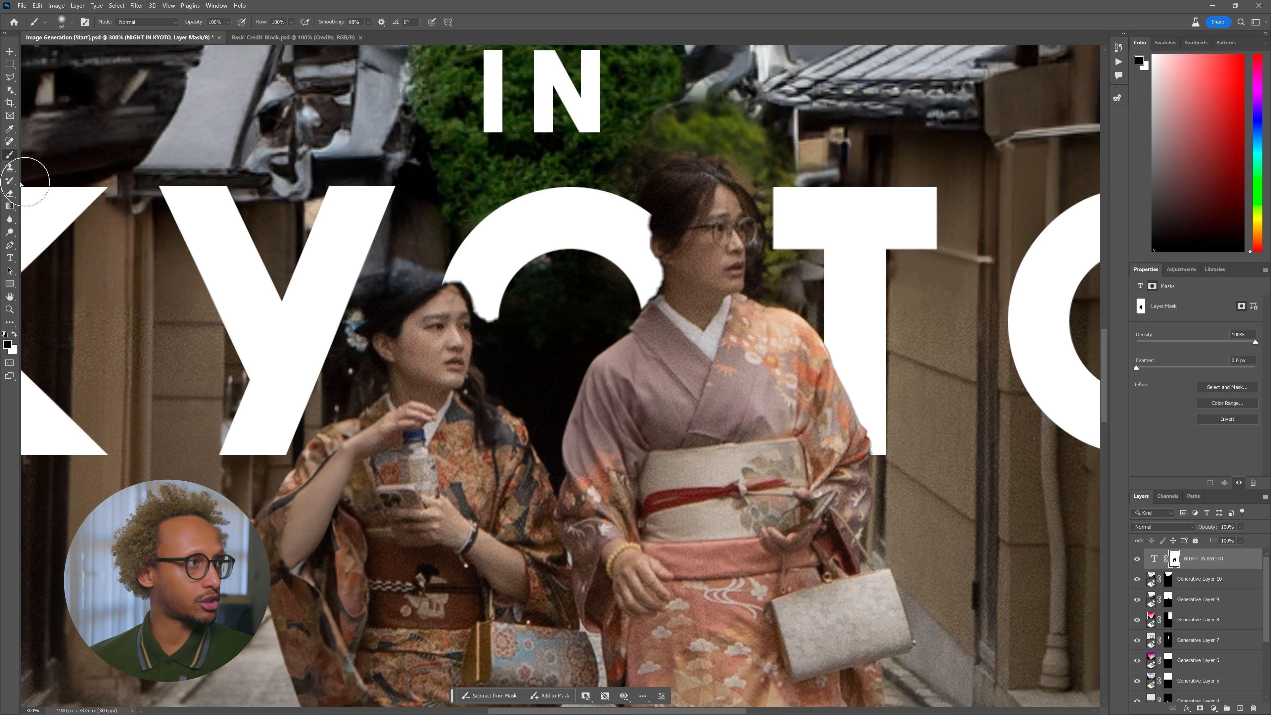
left_click_drag(459, 261, 476, 273)
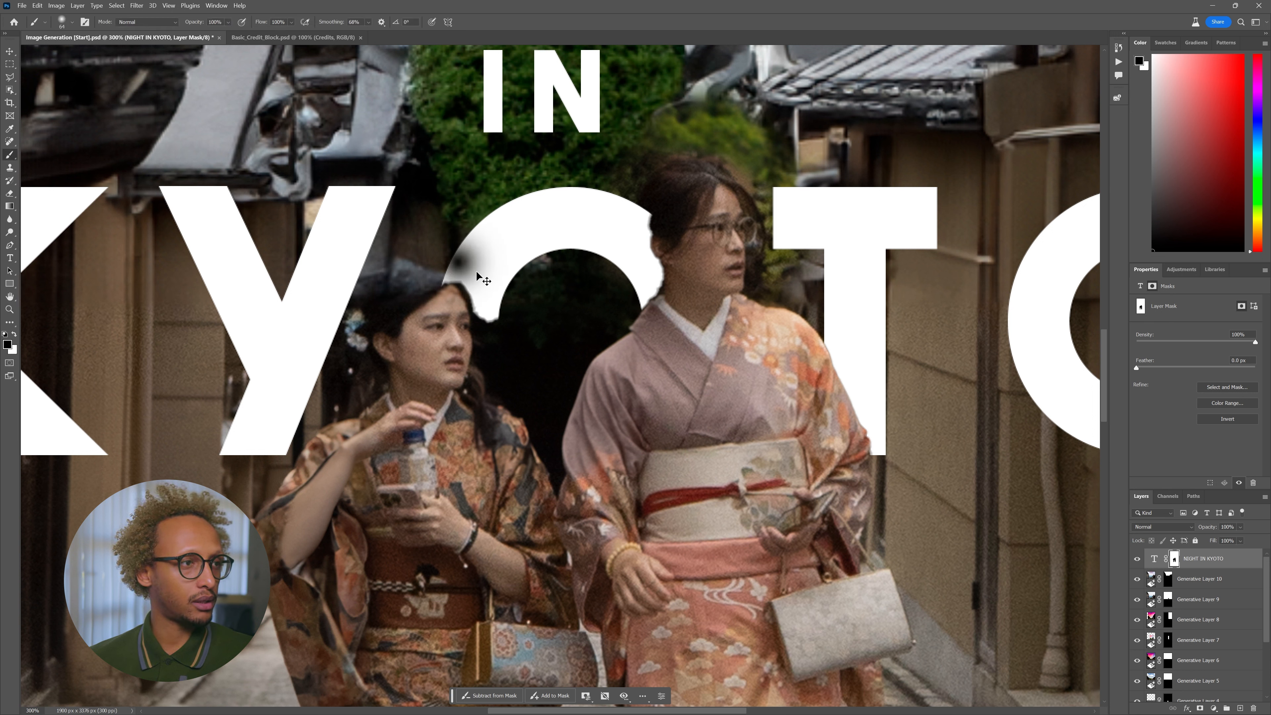
key("ctrl+z")
key("x")
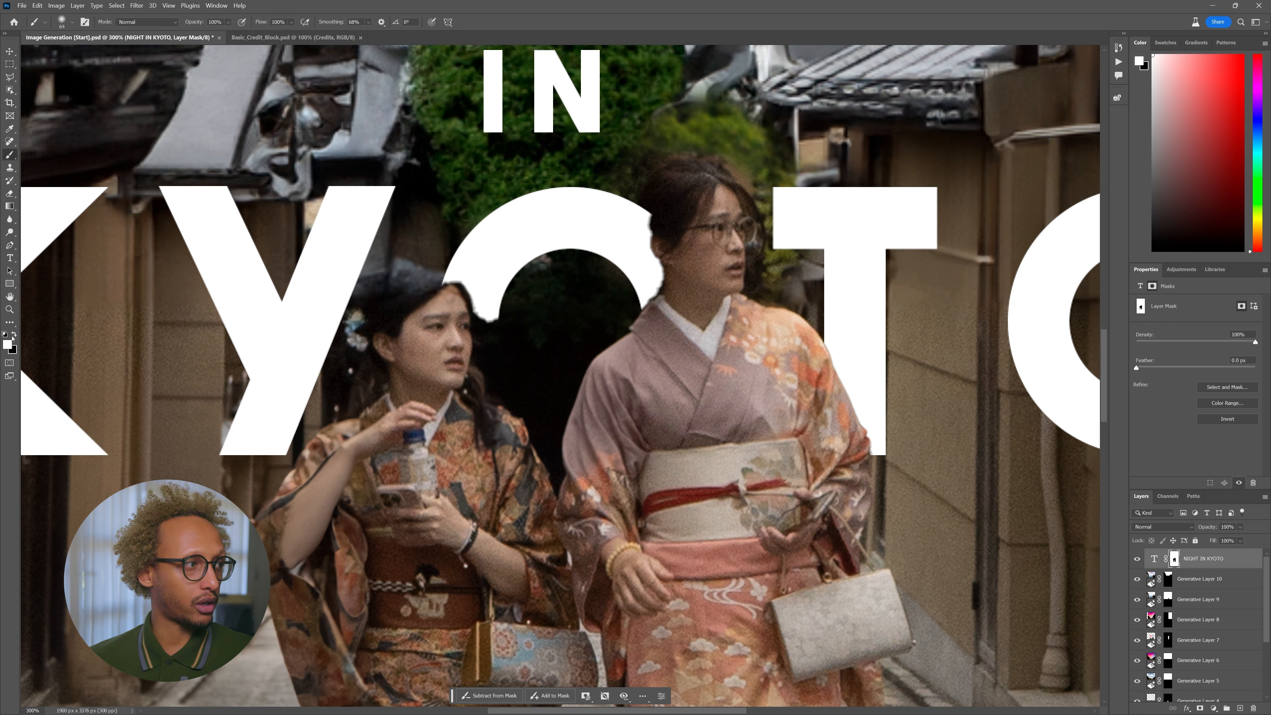
right_click(517, 246)
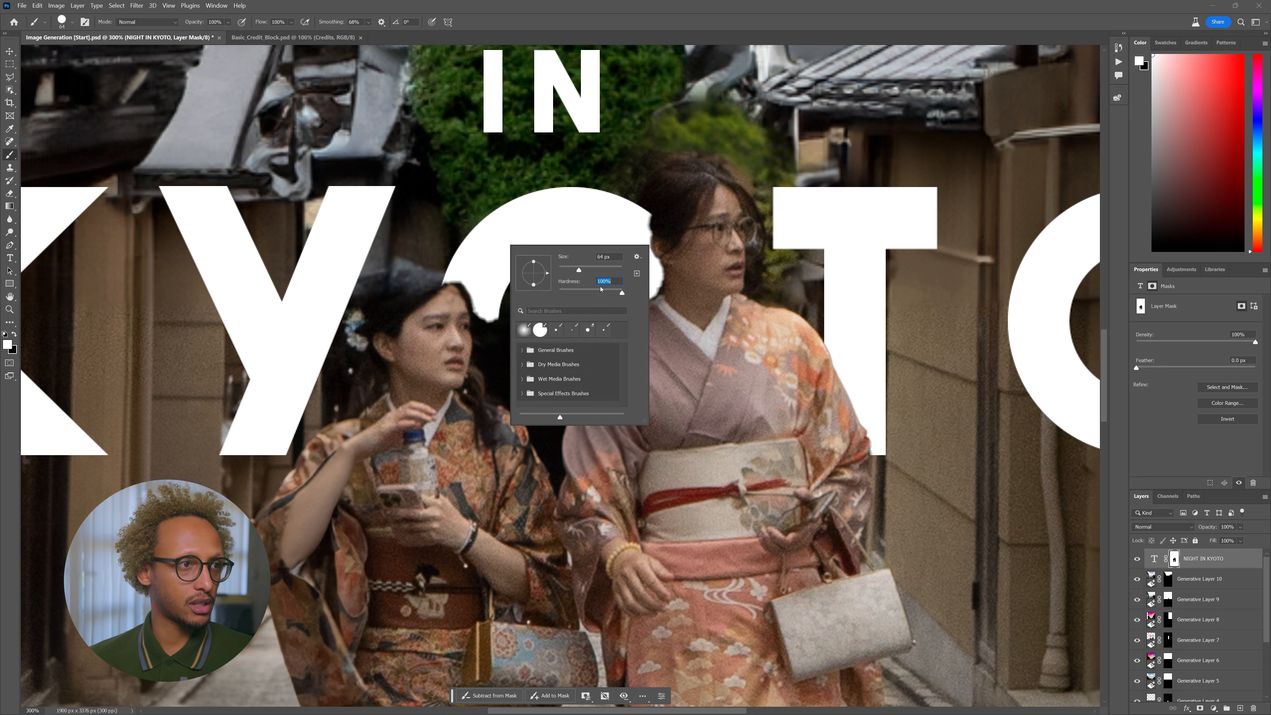
left_click_drag(567, 270, 564, 270)
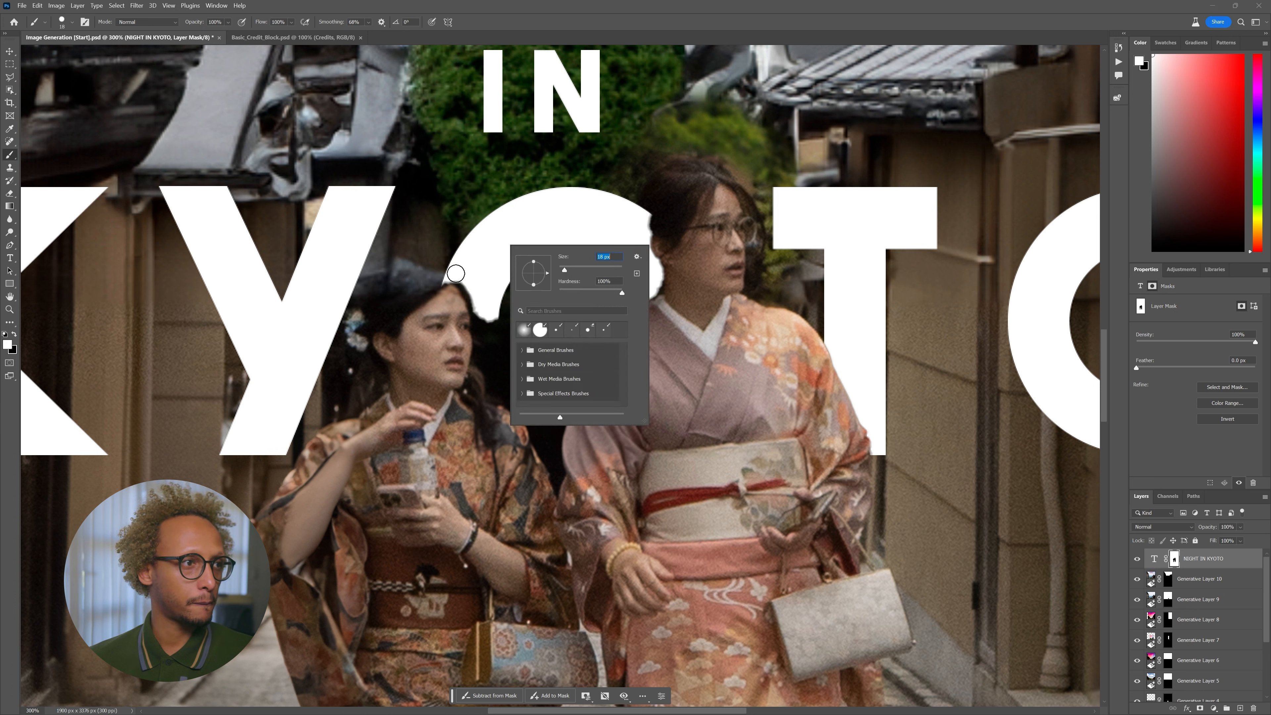
left_click(467, 274)
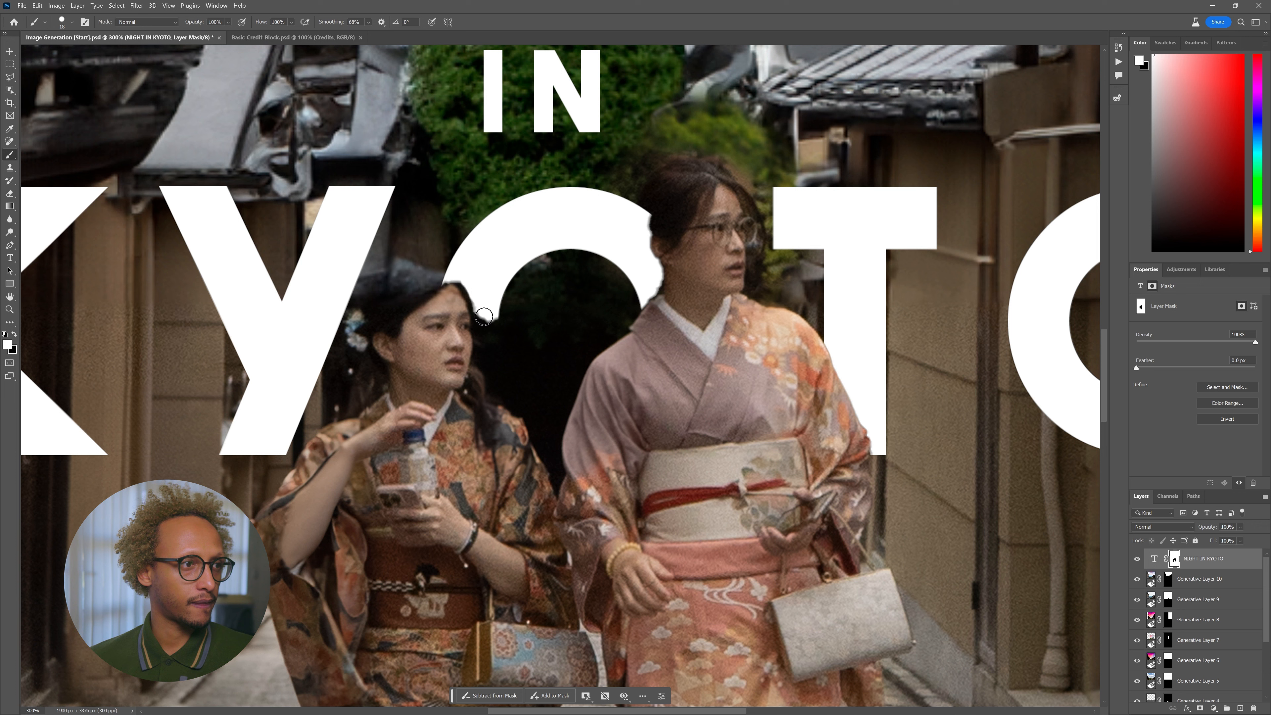
left_click_drag(485, 307, 483, 355)
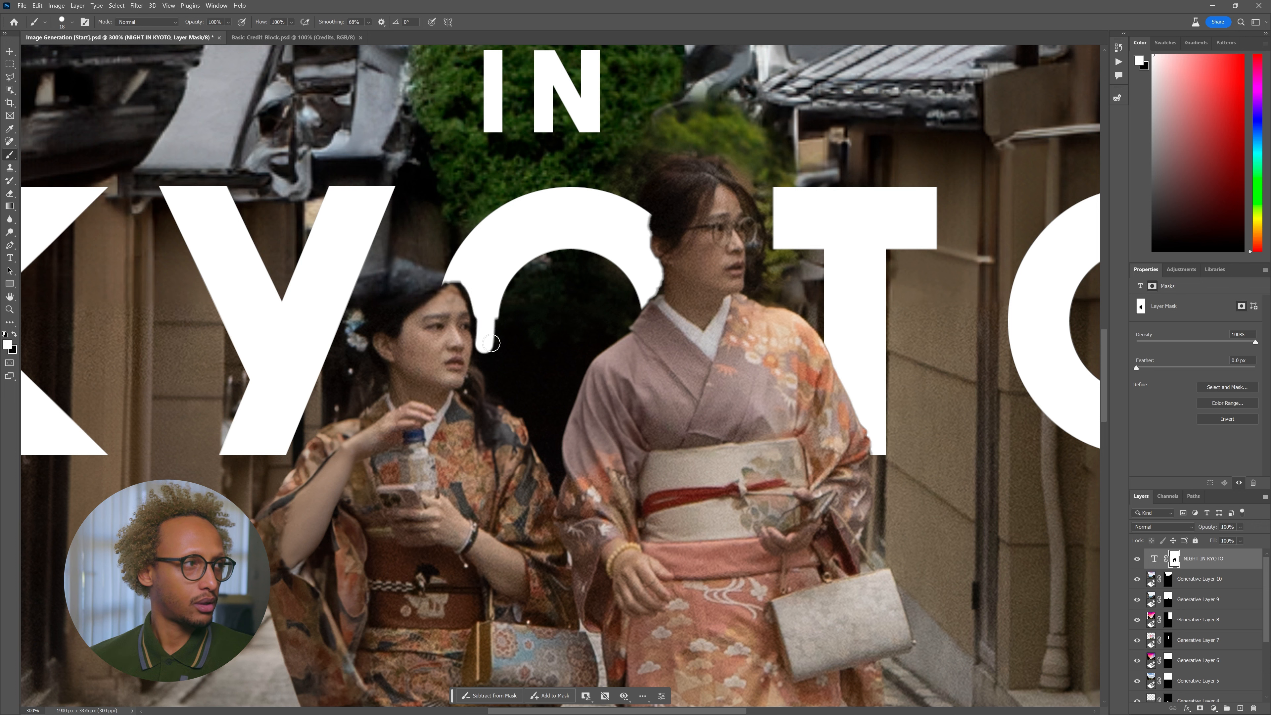
left_click(10, 76)
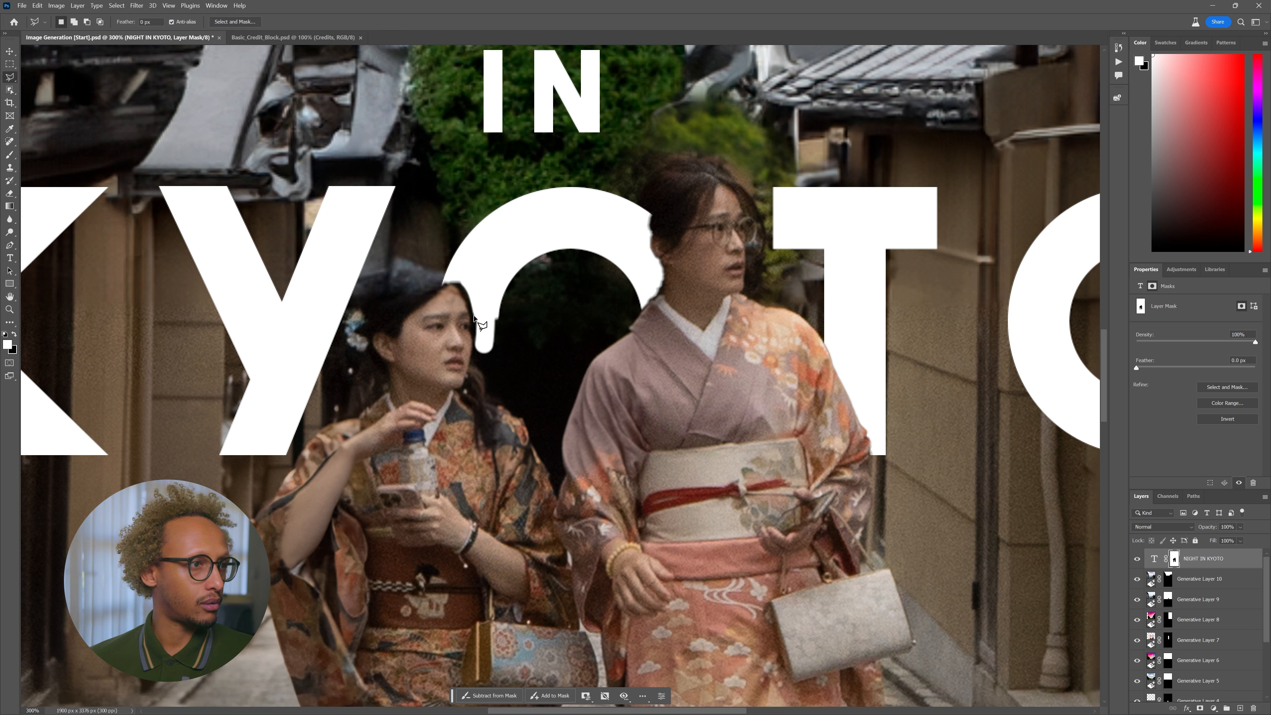
- Trace a lasso selection along the women's outline around KYOTO's O
left_click_drag(475, 341, 471, 361)
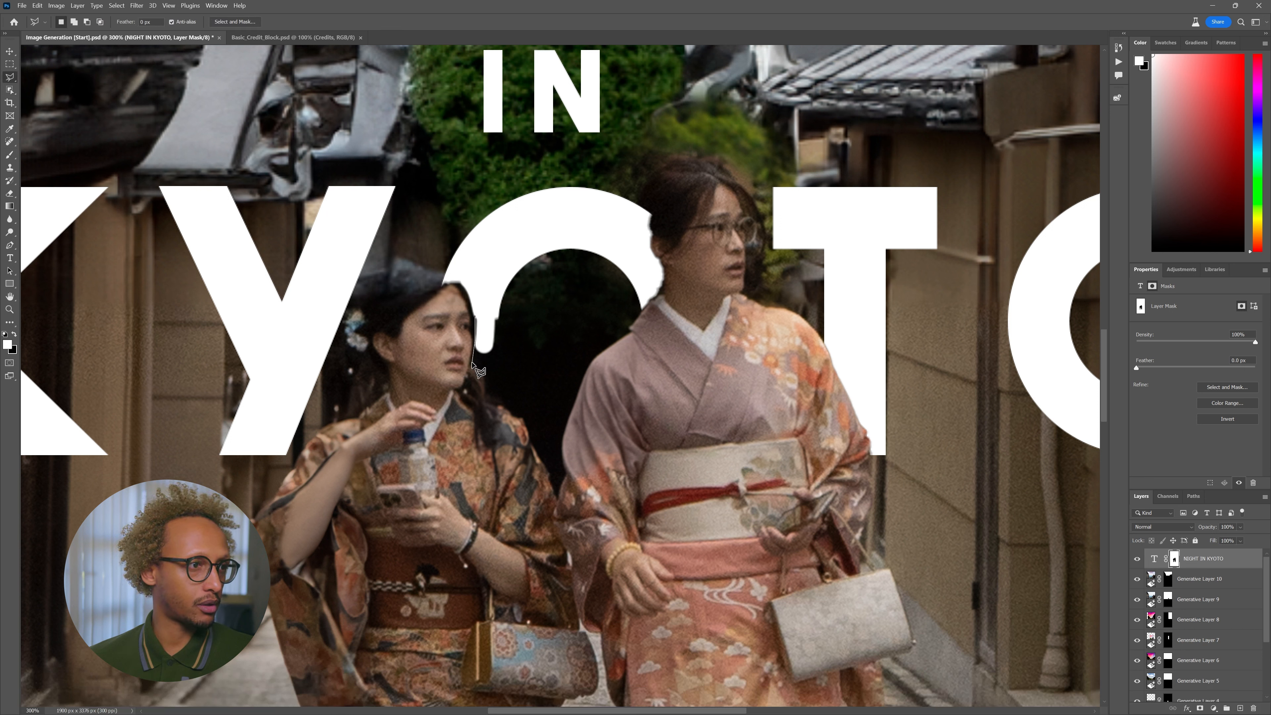
mouse_move(488, 384)
left_mouse_down()
mouse_move(522, 419)
mouse_move(553, 503)
mouse_move(569, 479)
mouse_move(587, 377)
left_mouse_up()
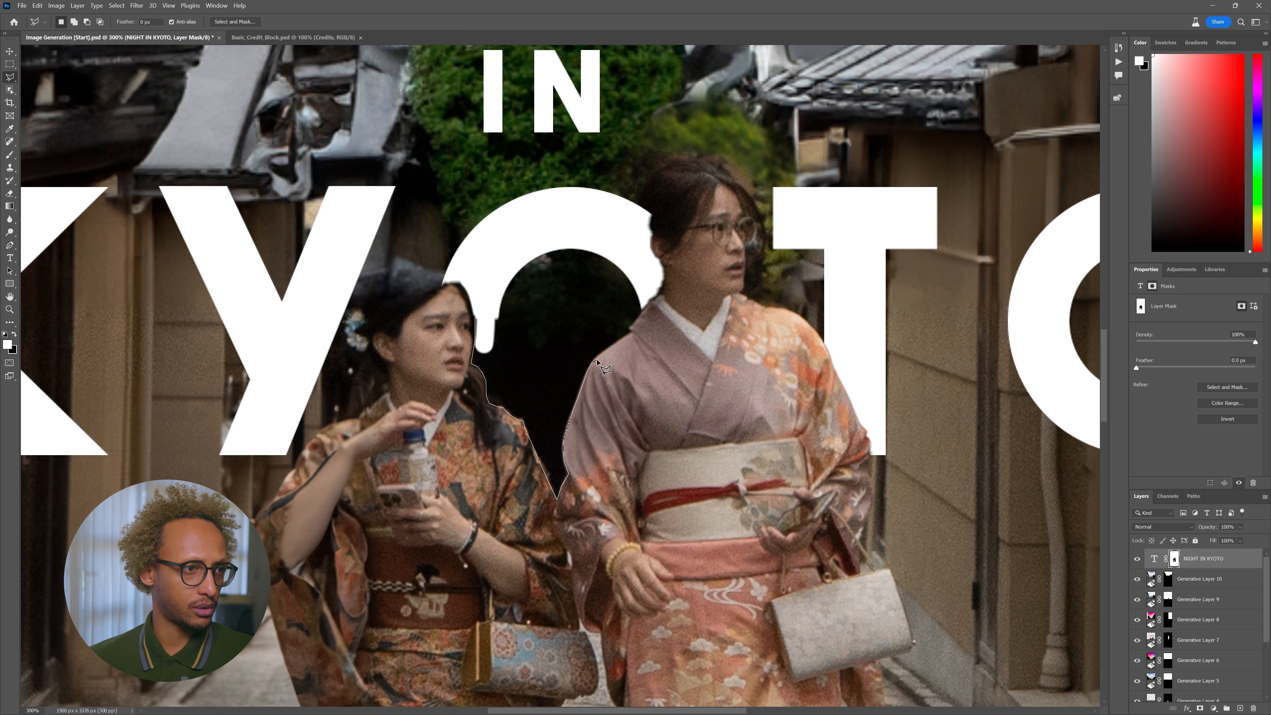
mouse_move(605, 352)
left_mouse_down()
mouse_move(669, 274)
mouse_move(644, 208)
mouse_move(651, 172)
mouse_move(483, 173)
left_mouse_up()
left_click(461, 192)
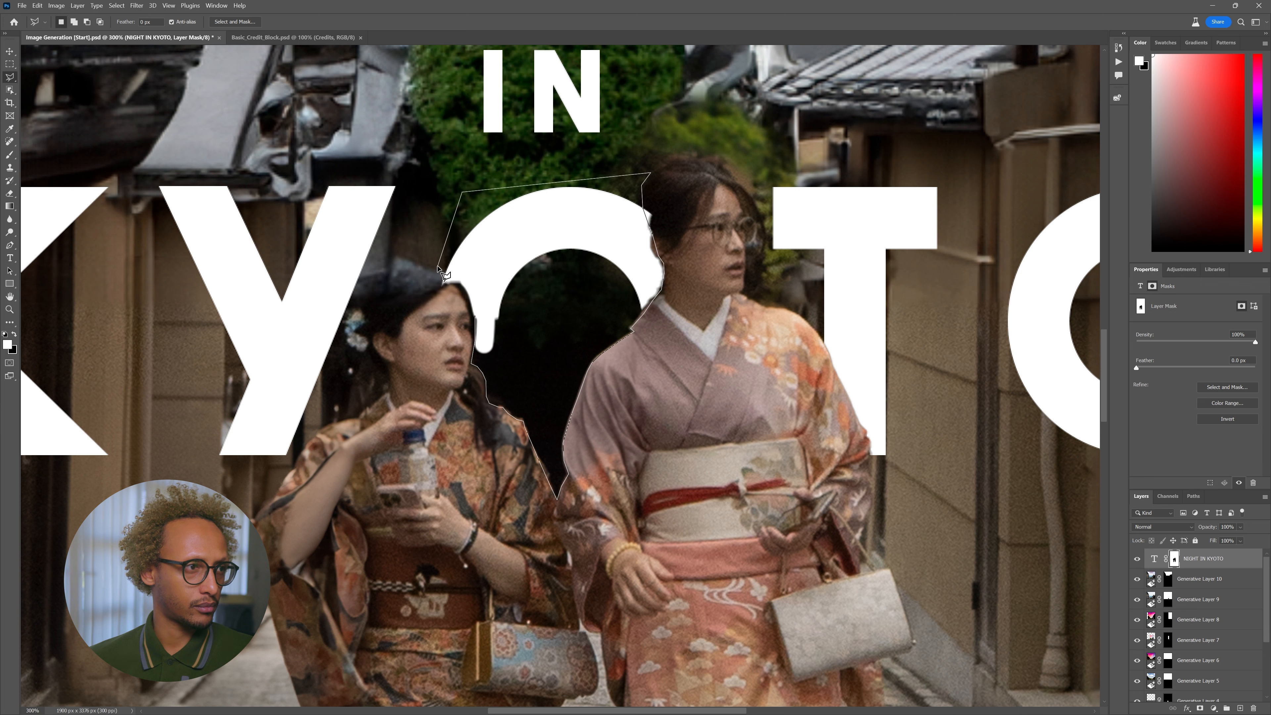
left_click(444, 273)
left_click(458, 276)
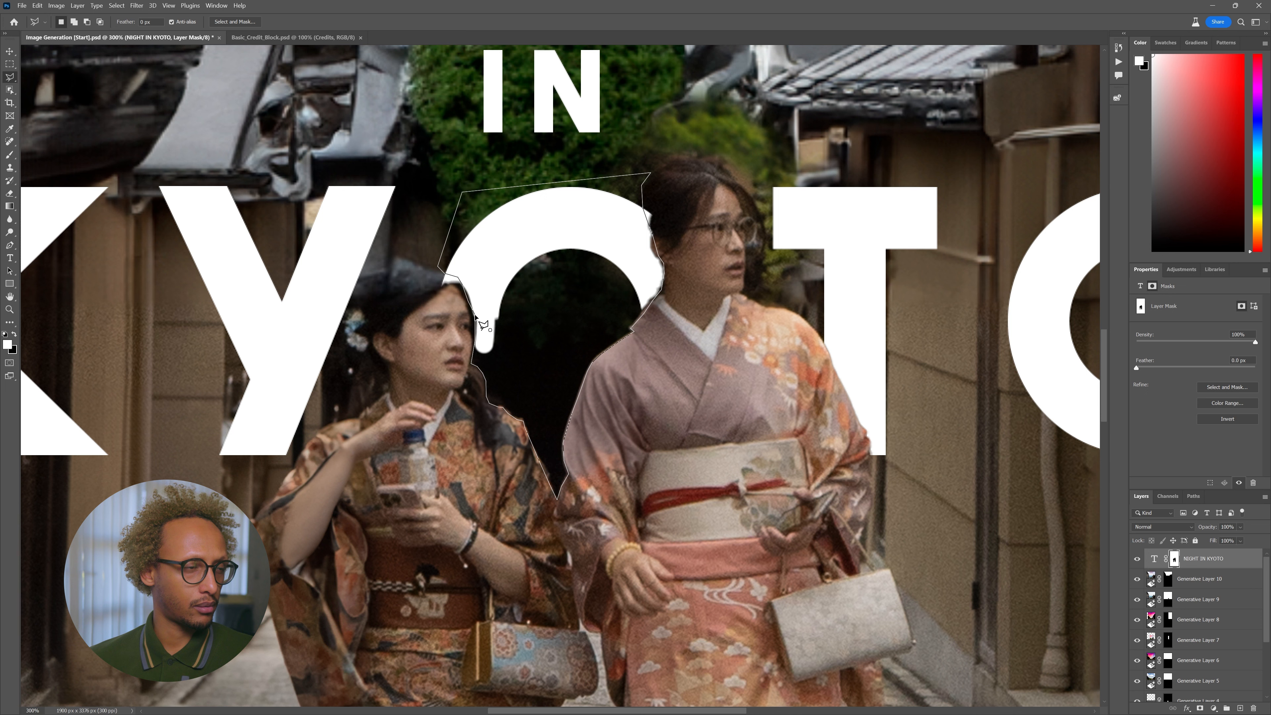
left_click(483, 325)
- Smooth the selection by 5 px and brush out the white drip on the mask inside it
left_click(116, 6)
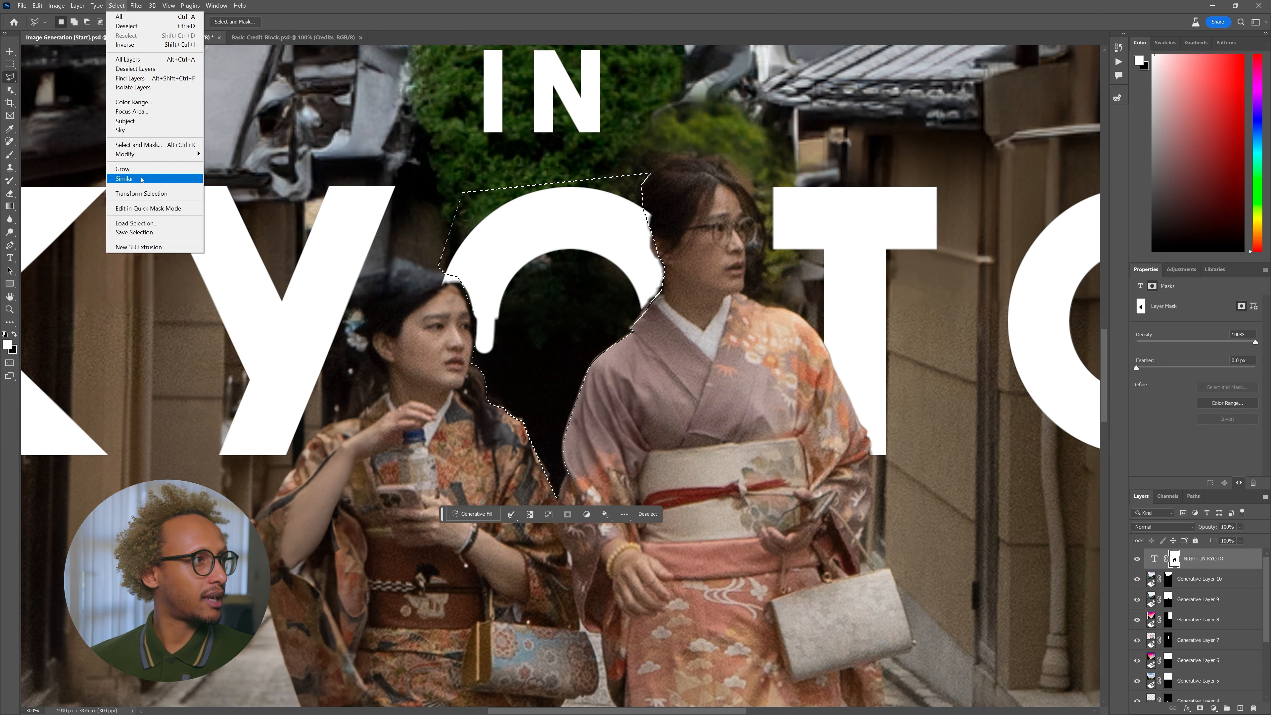
mouse_move(160, 154)
left_click(236, 163)
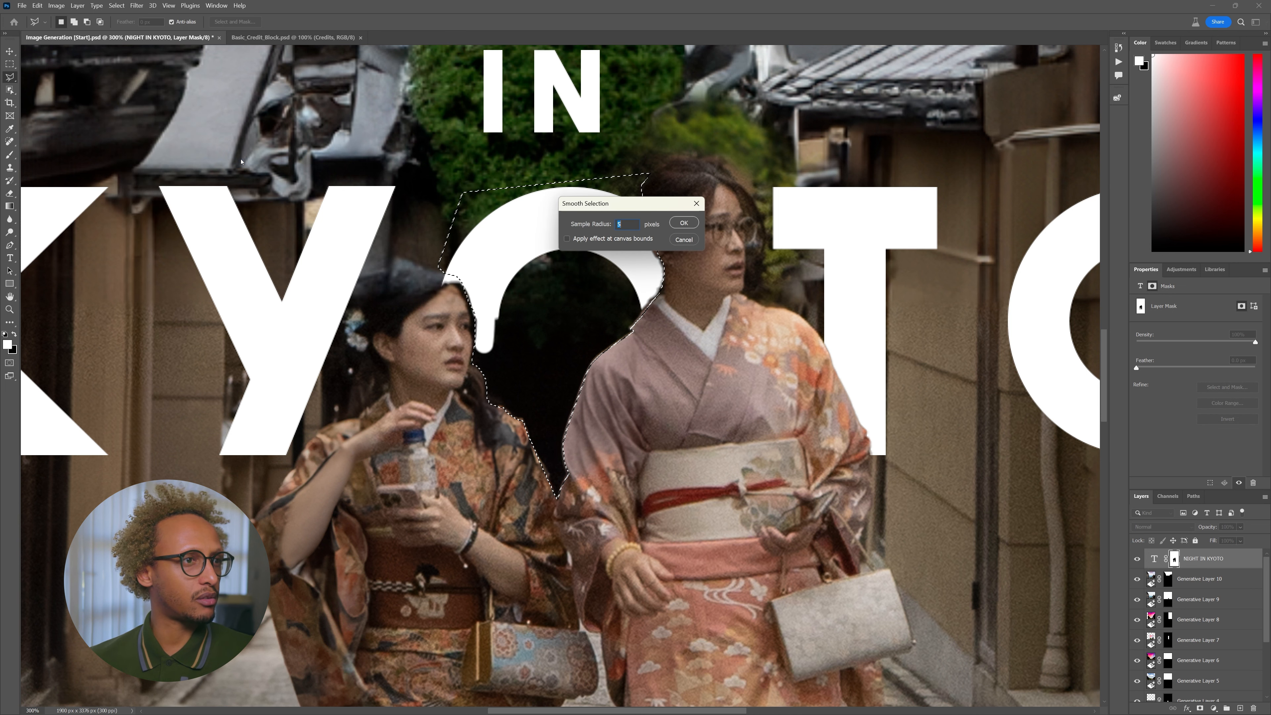
key("Return")
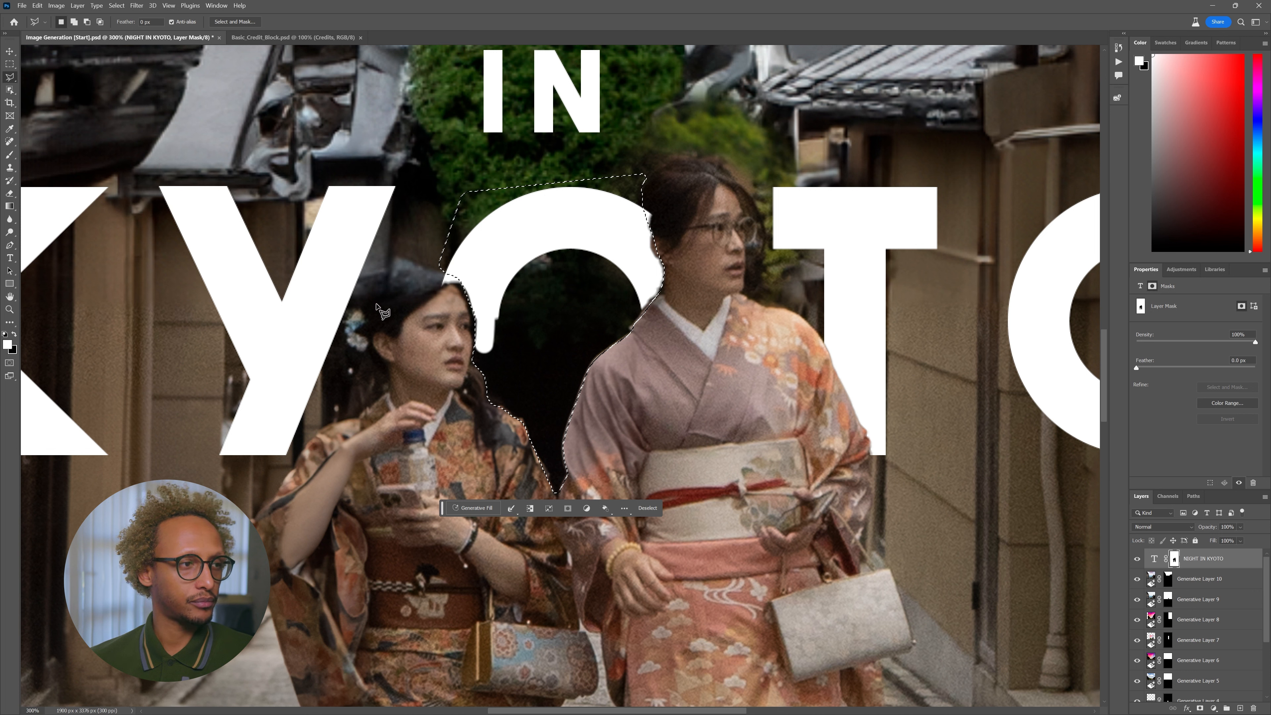
key("b")
left_click_drag(482, 320, 483, 375)
mouse_move(503, 437)
left_mouse_down()
mouse_move(497, 325)
mouse_move(509, 355)
left_mouse_up()
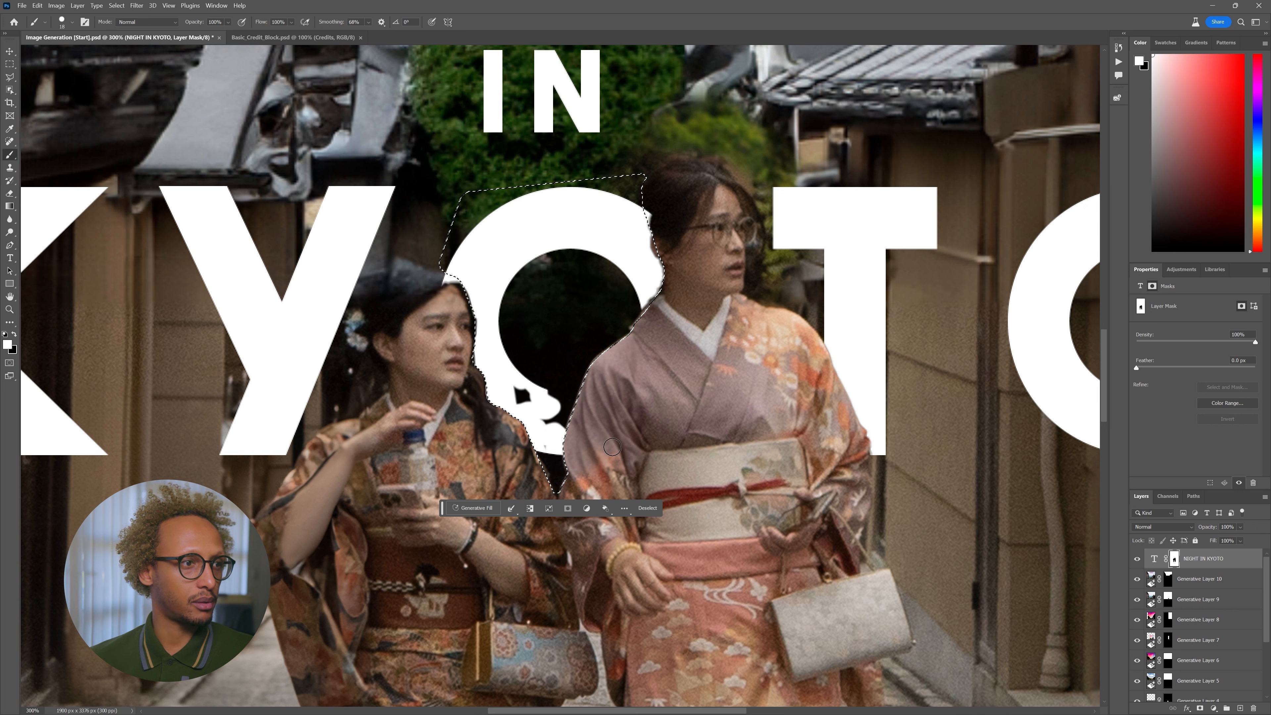
- Rebuild the O's bottom curve with a 95 px white brush inside the selection, then deselect
right_click(508, 387)
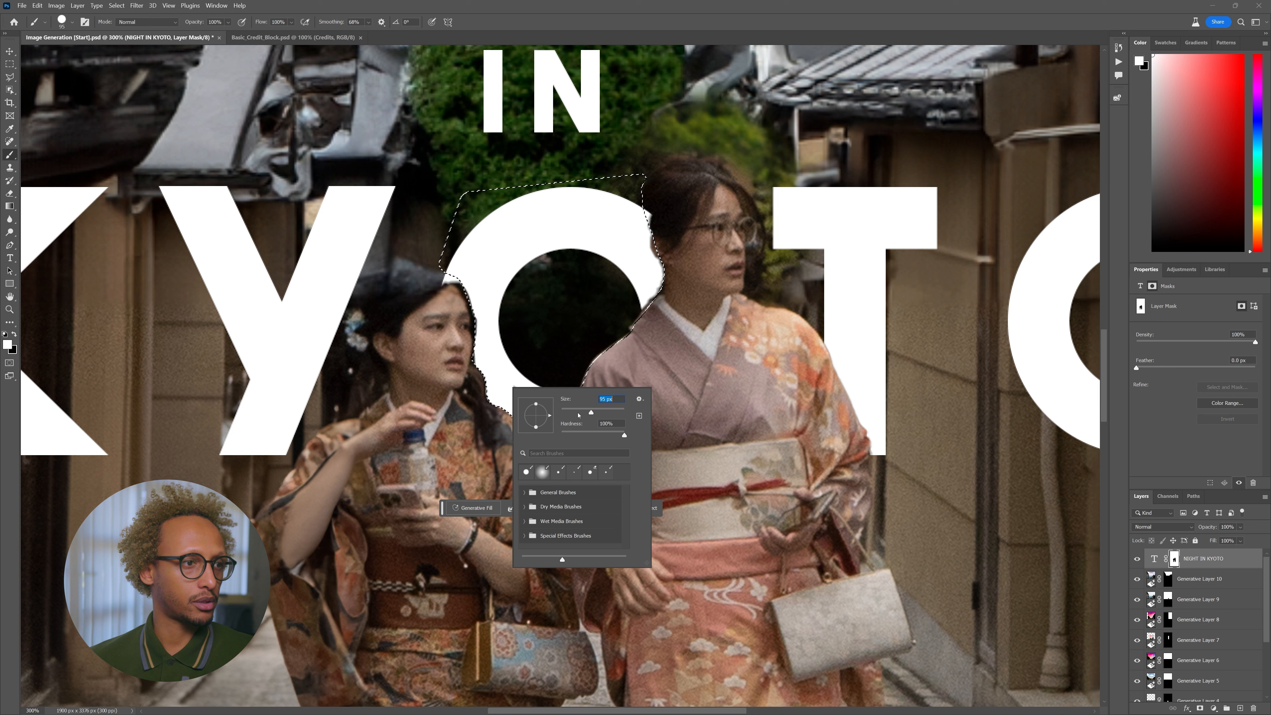
left_click(512, 378)
left_click_drag(628, 297, 593, 118)
key("ctrl+z")
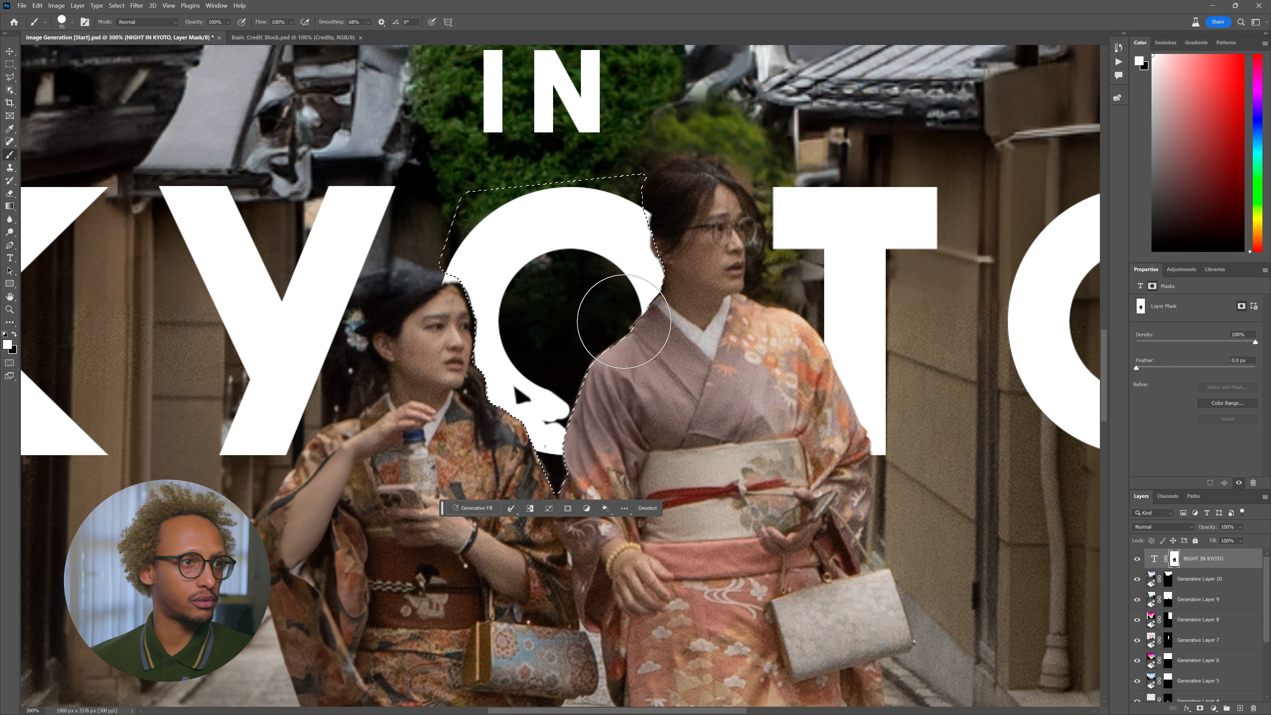
mouse_move(622, 384)
left_mouse_down()
mouse_move(535, 436)
mouse_move(539, 399)
left_mouse_up()
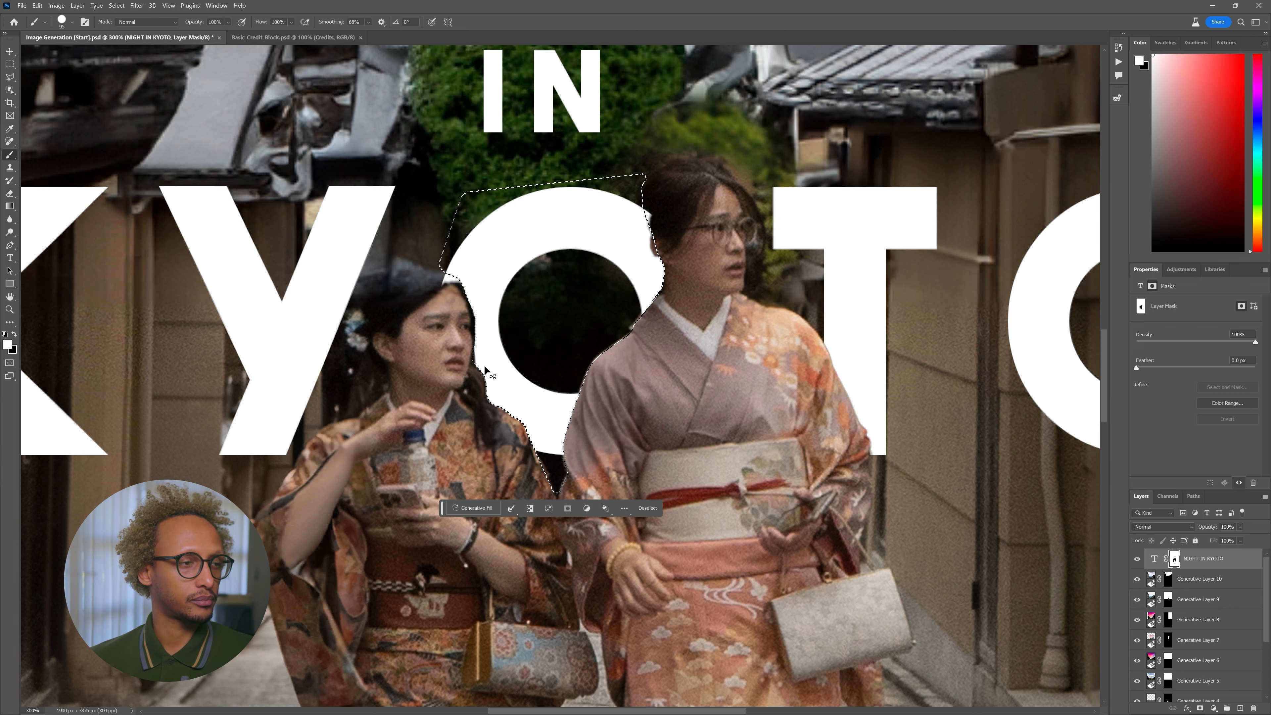
key("ctrl+d")
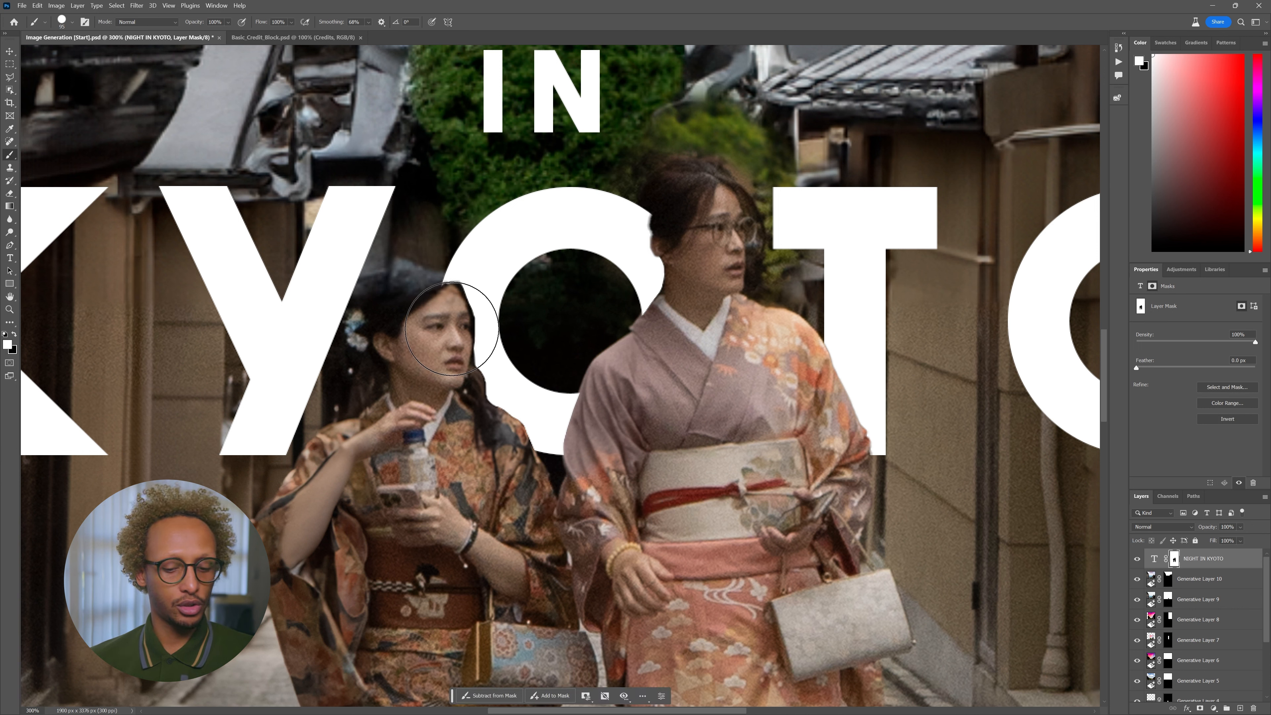
- Paint black on the mask with a 23 px, 20% hardness brush along the right woman's hair over the O
right_click(523, 351)
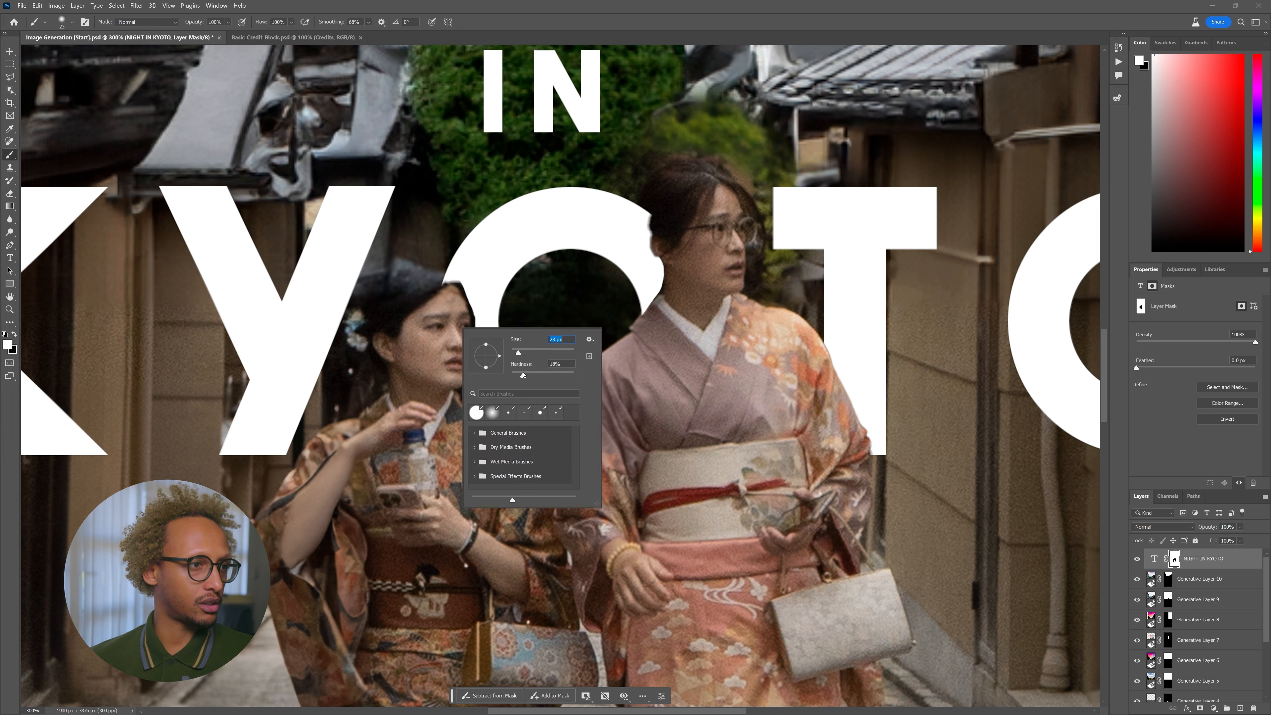
key("Tab")
left_click(15, 335)
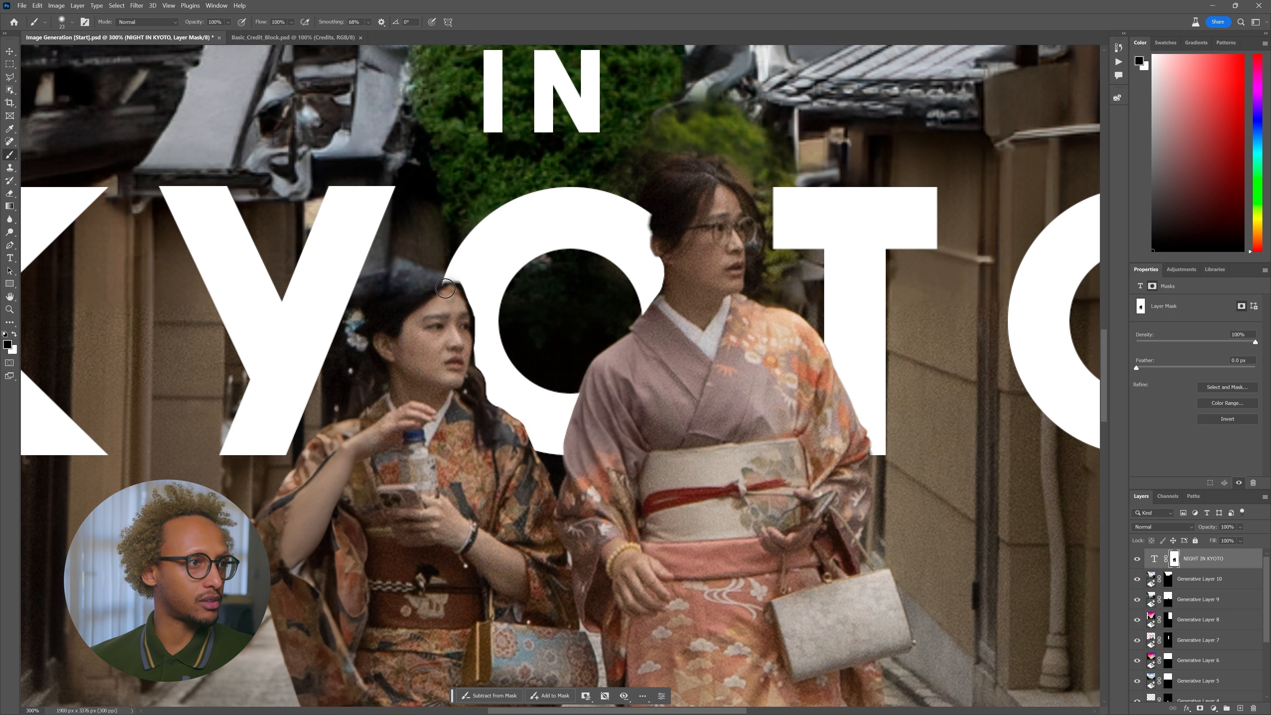
right_click(448, 291)
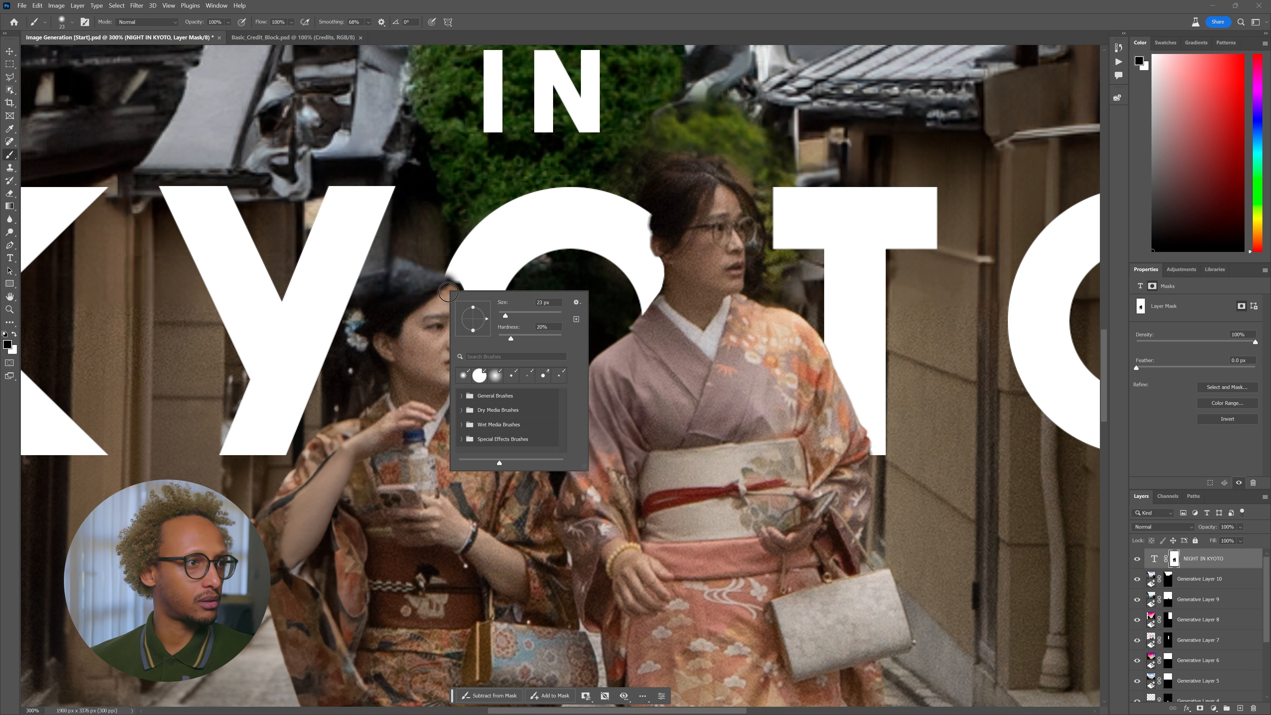
left_click(426, 302)
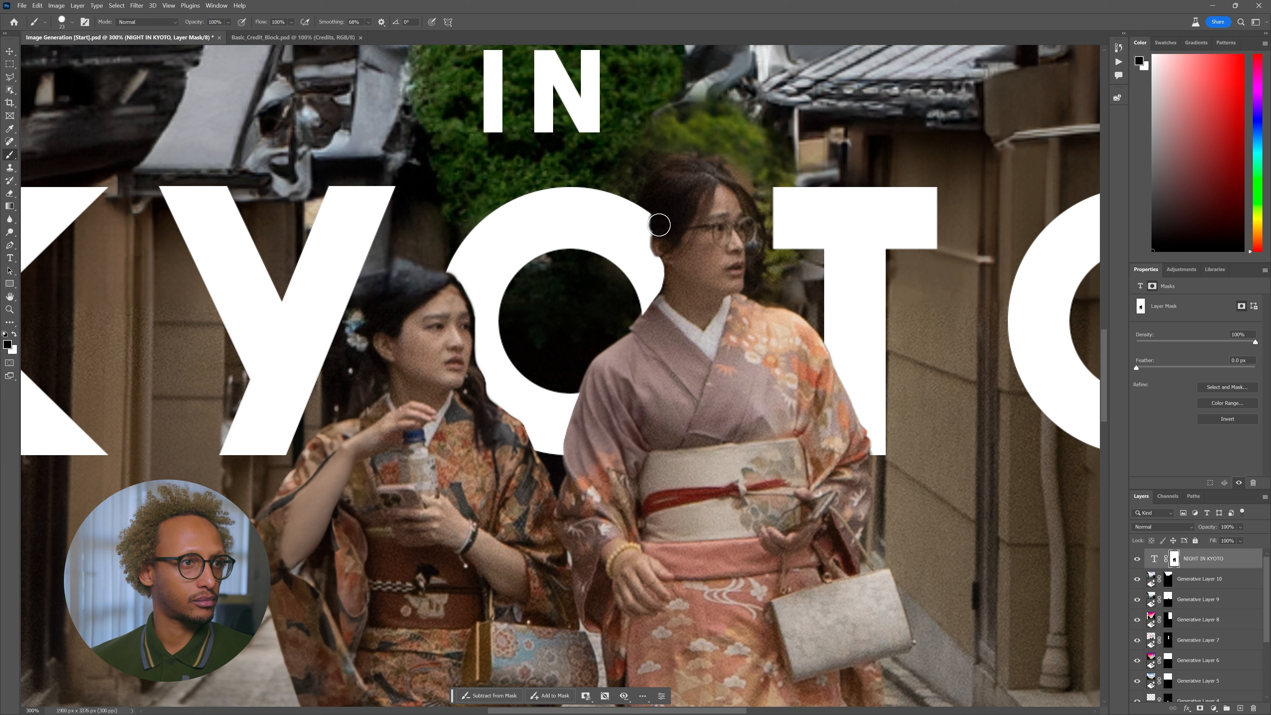
left_click_drag(660, 228, 662, 247)
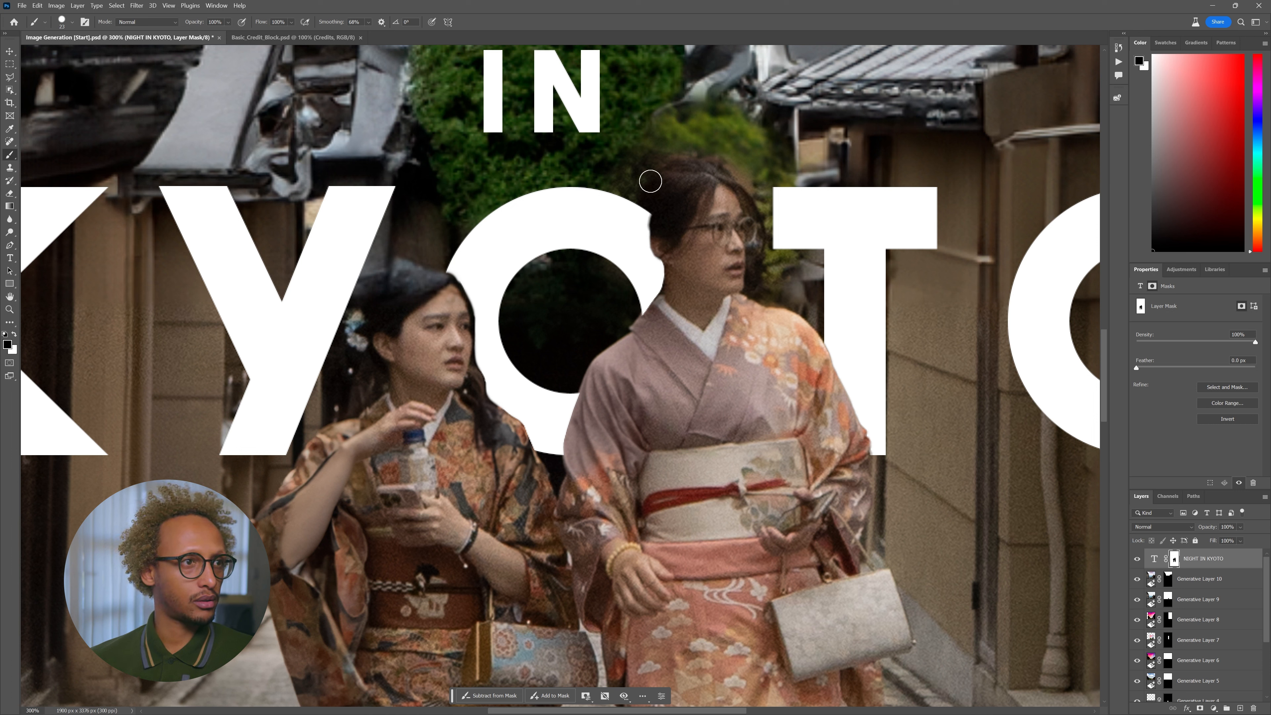
mouse_move(653, 195)
left_mouse_down()
mouse_move(655, 239)
mouse_move(654, 207)
mouse_move(667, 268)
mouse_move(650, 329)
left_mouse_up()
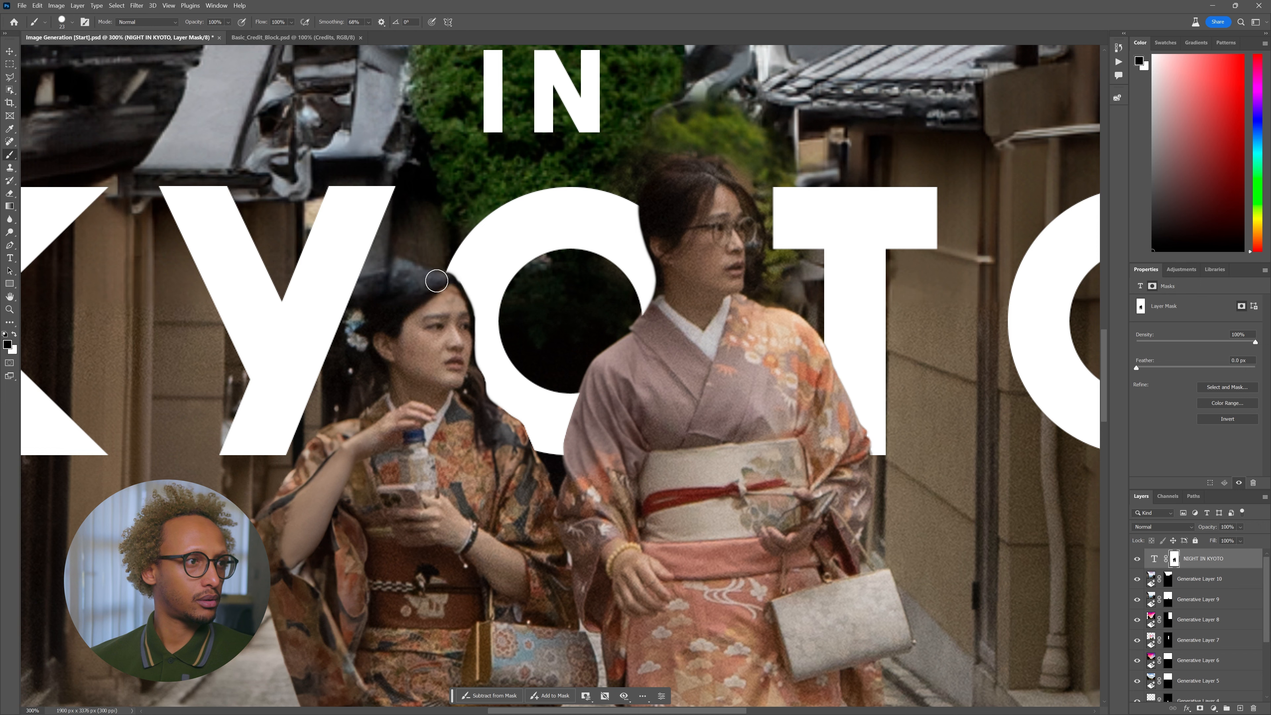
- Zoom out to about 43% and pan so the whole poster is centred in view
scroll(530, 383, "down", 8)
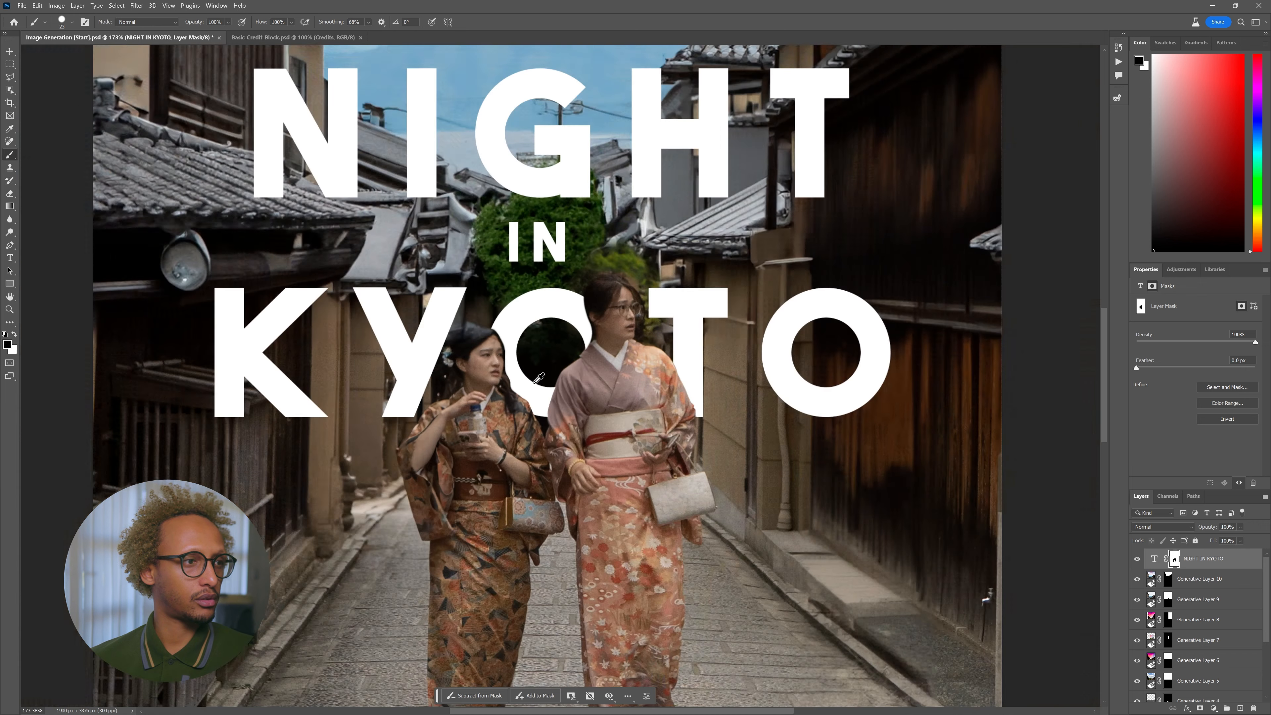
scroll(580, 423, "up", 6)
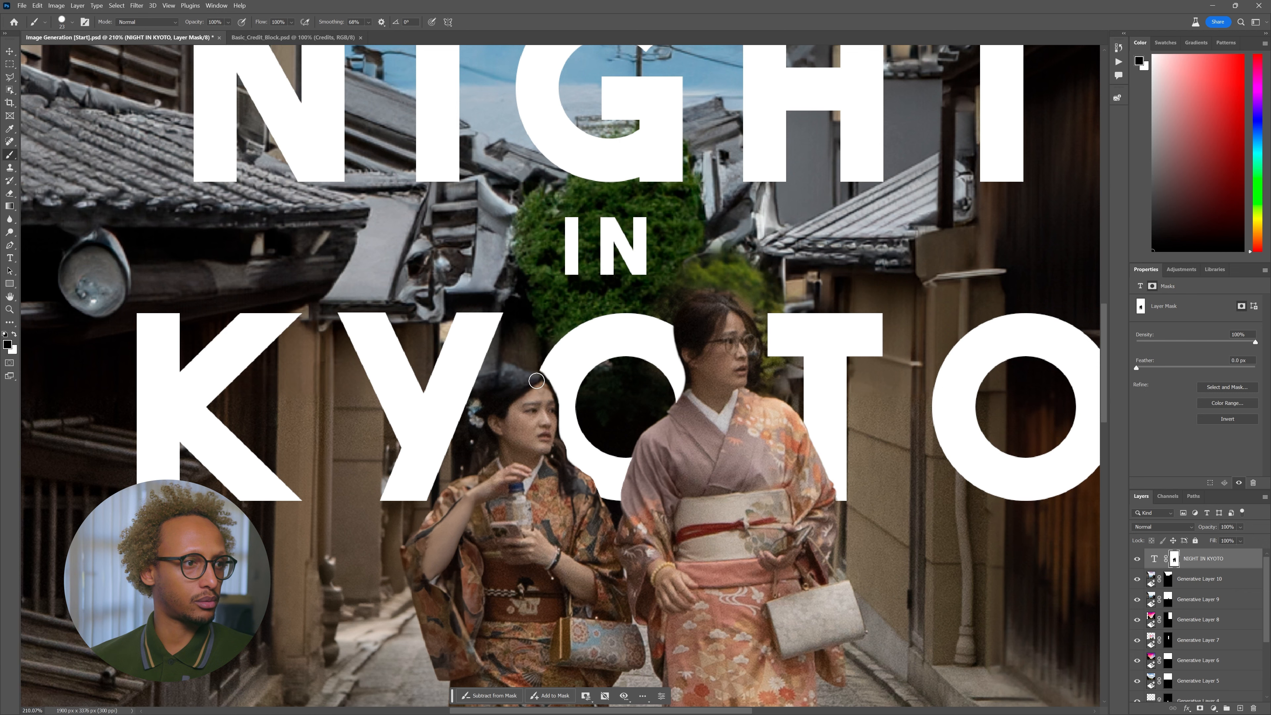
scroll(528, 374, "down", 5)
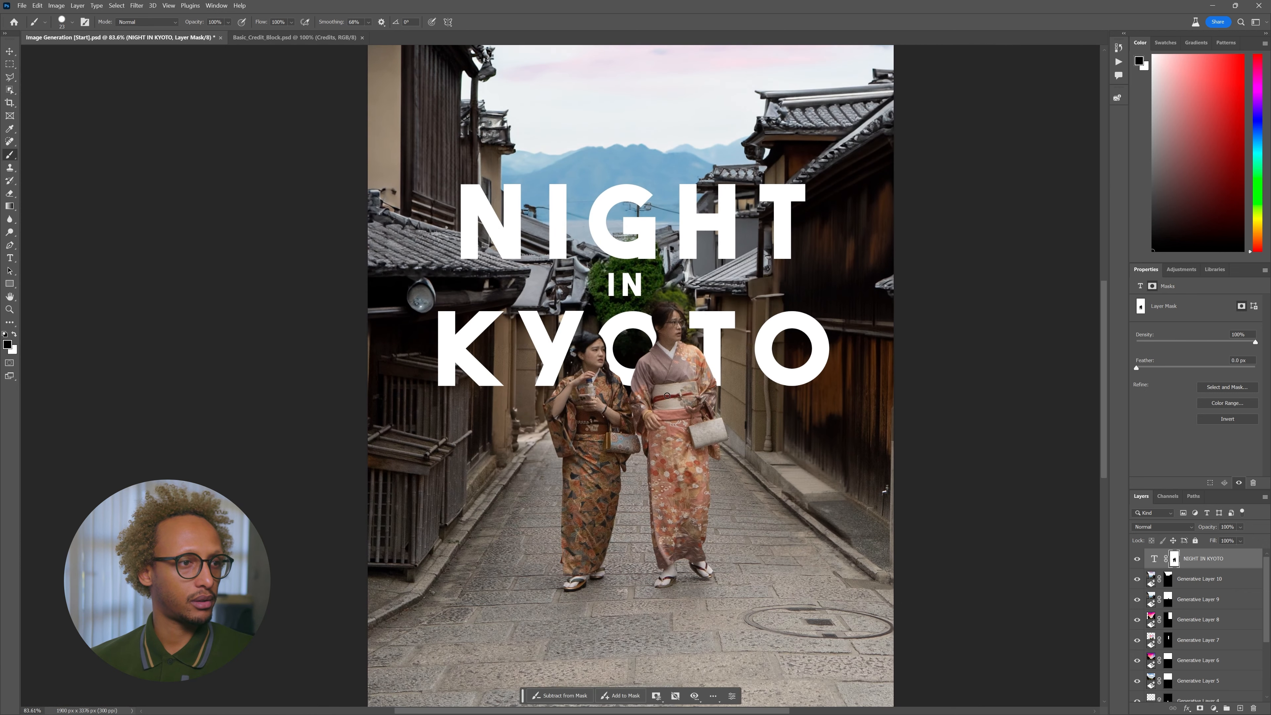
scroll(667, 395, "down", 2)
mouse_move(645, 399)
left_mouse_down()
mouse_move(599, 373)
mouse_move(560, 373)
left_mouse_up()
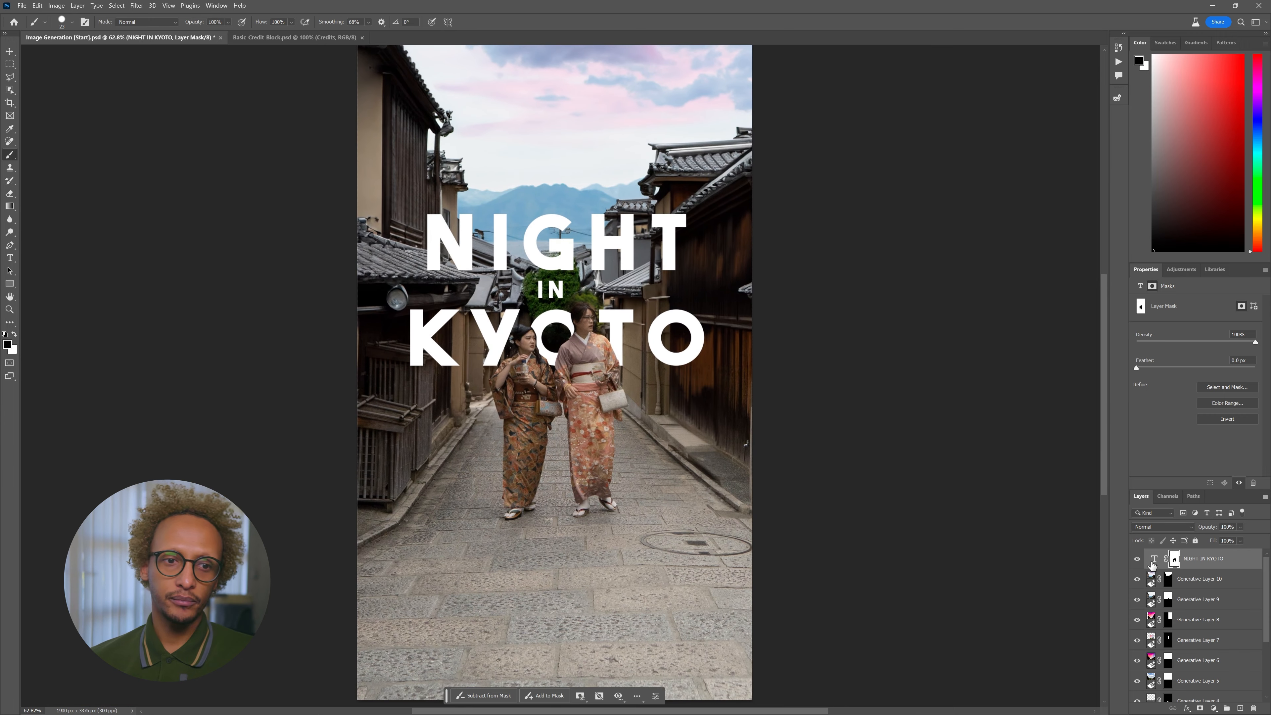
scroll(652, 394, "down", 1)
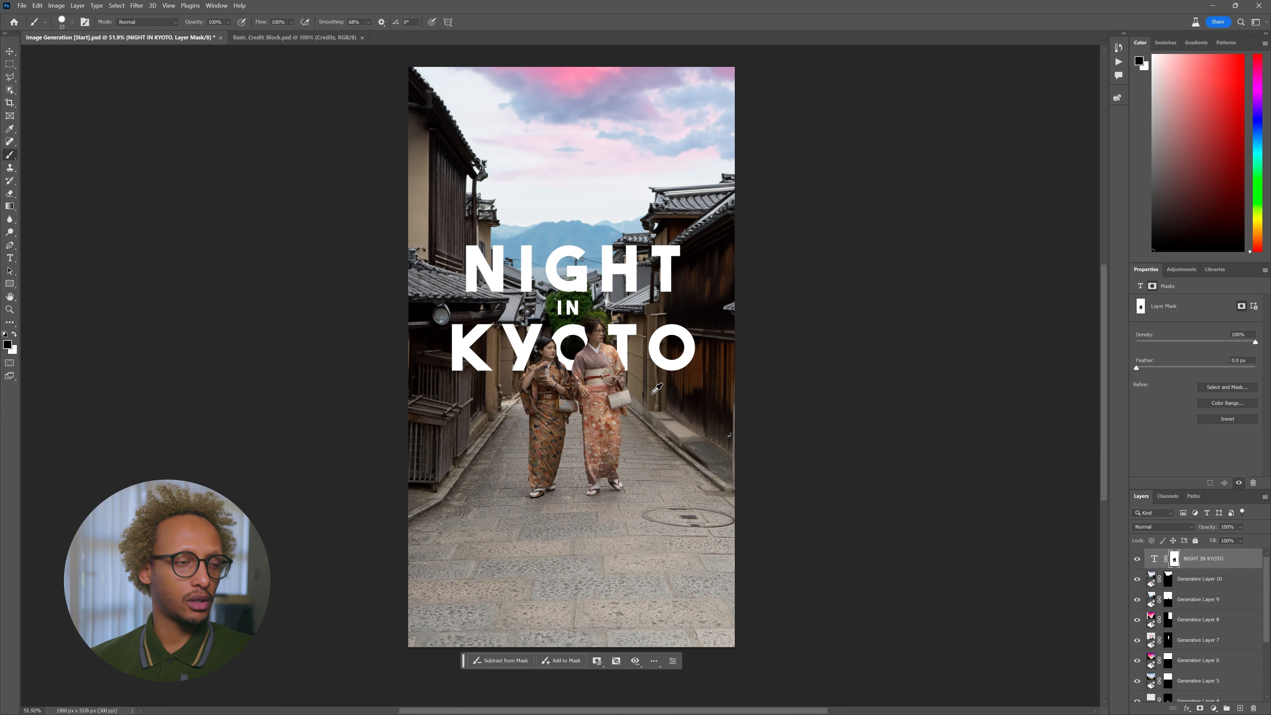
scroll(555, 320, "down", 1)
left_click_drag(596, 282, 593, 319)
key("v")
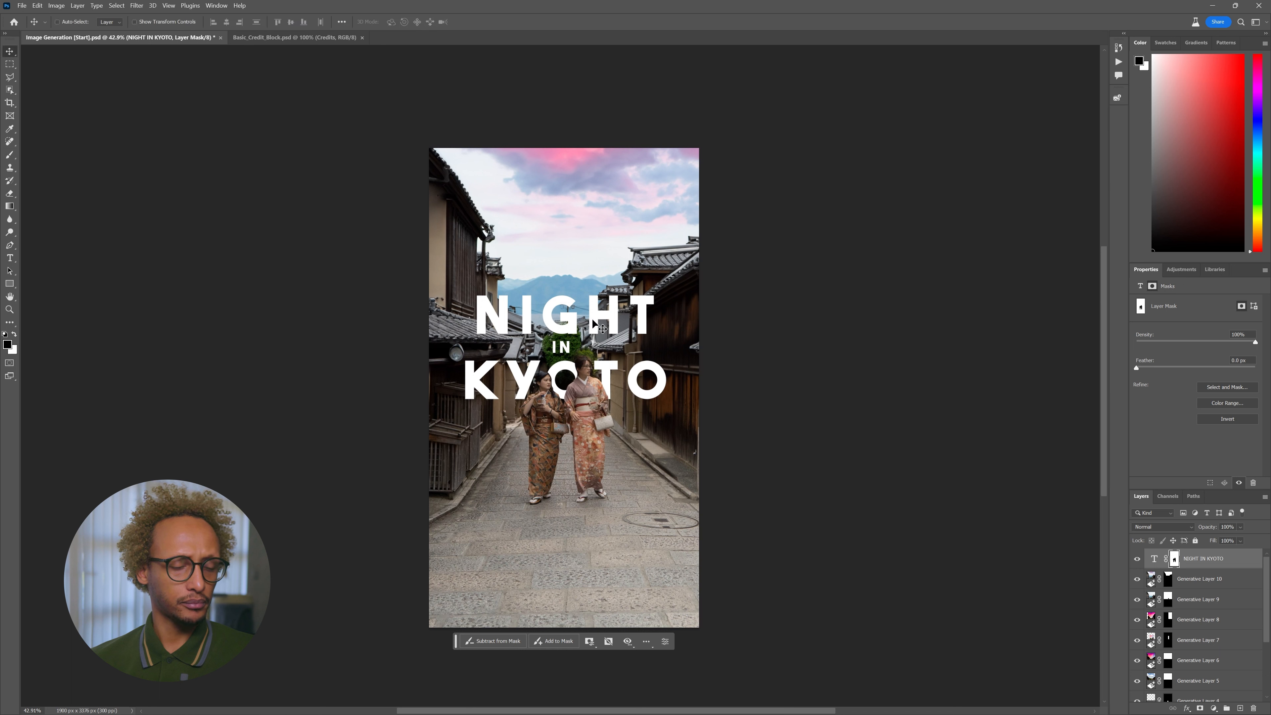
key("t")
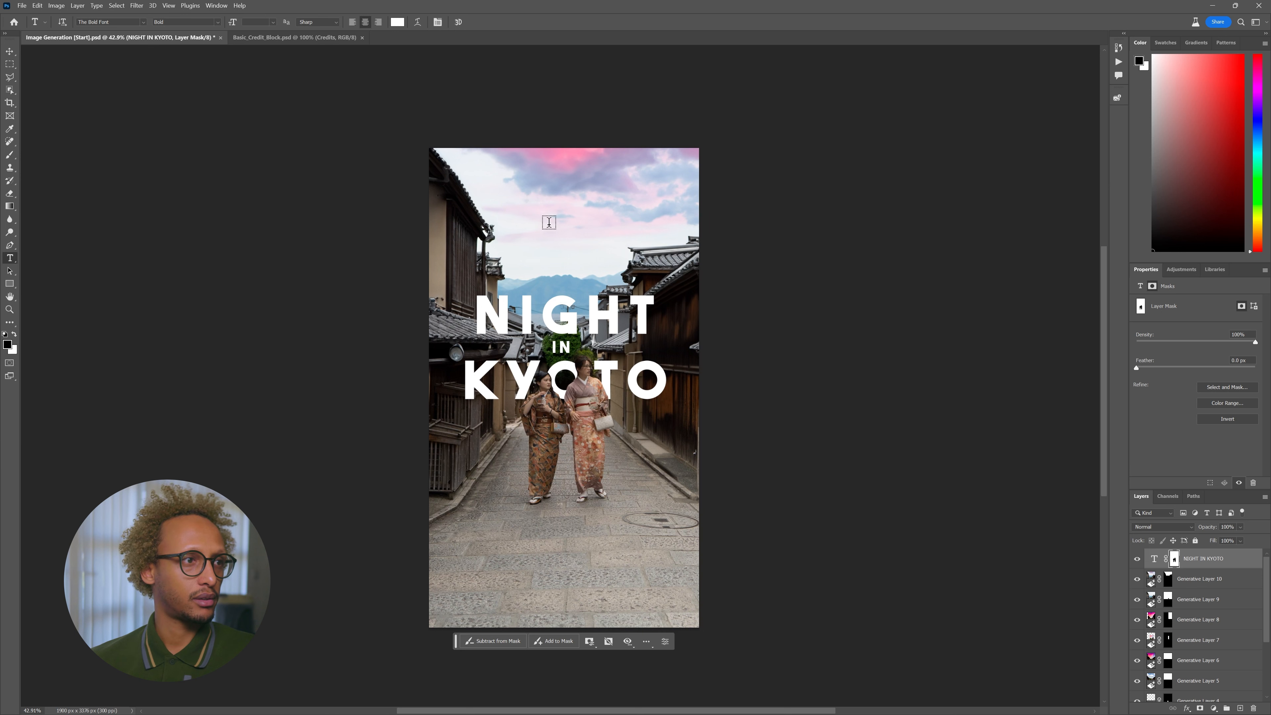
- Paste 夜の京都 as a new vertical text layer and move it higher into the sky
left_click(548, 224)
type("夜 の 京都")
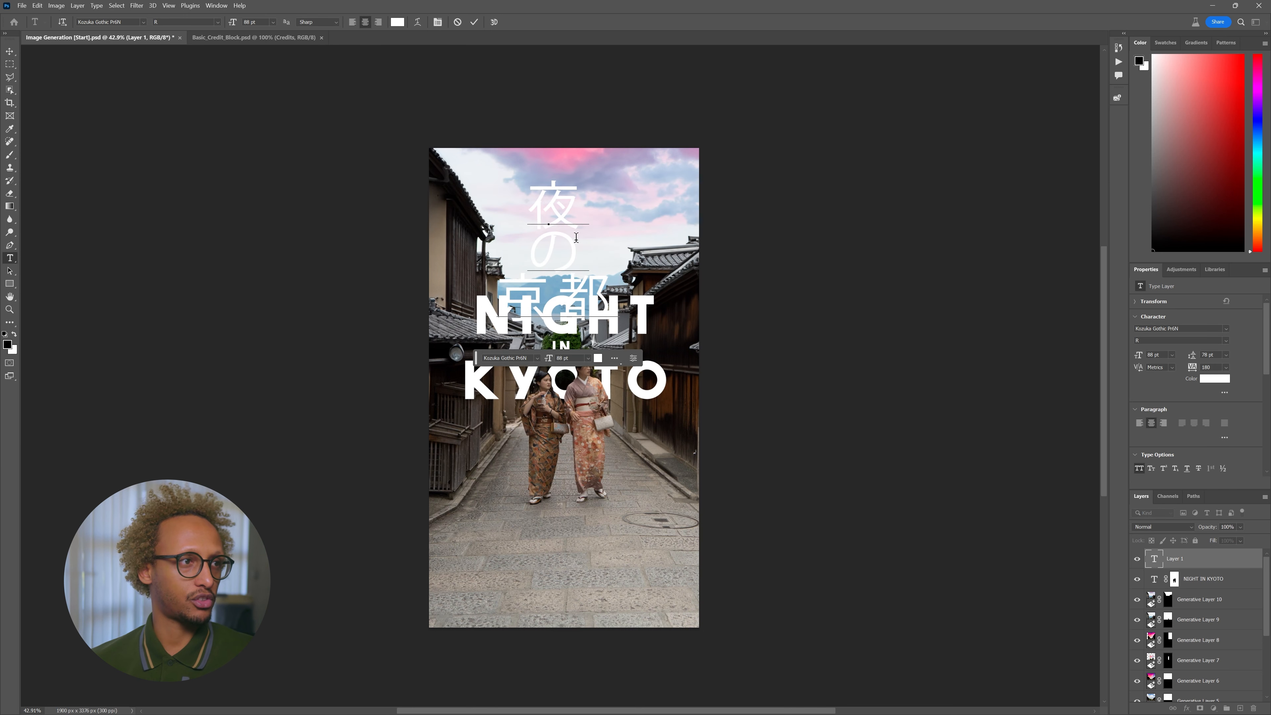
key("Escape")
key("v")
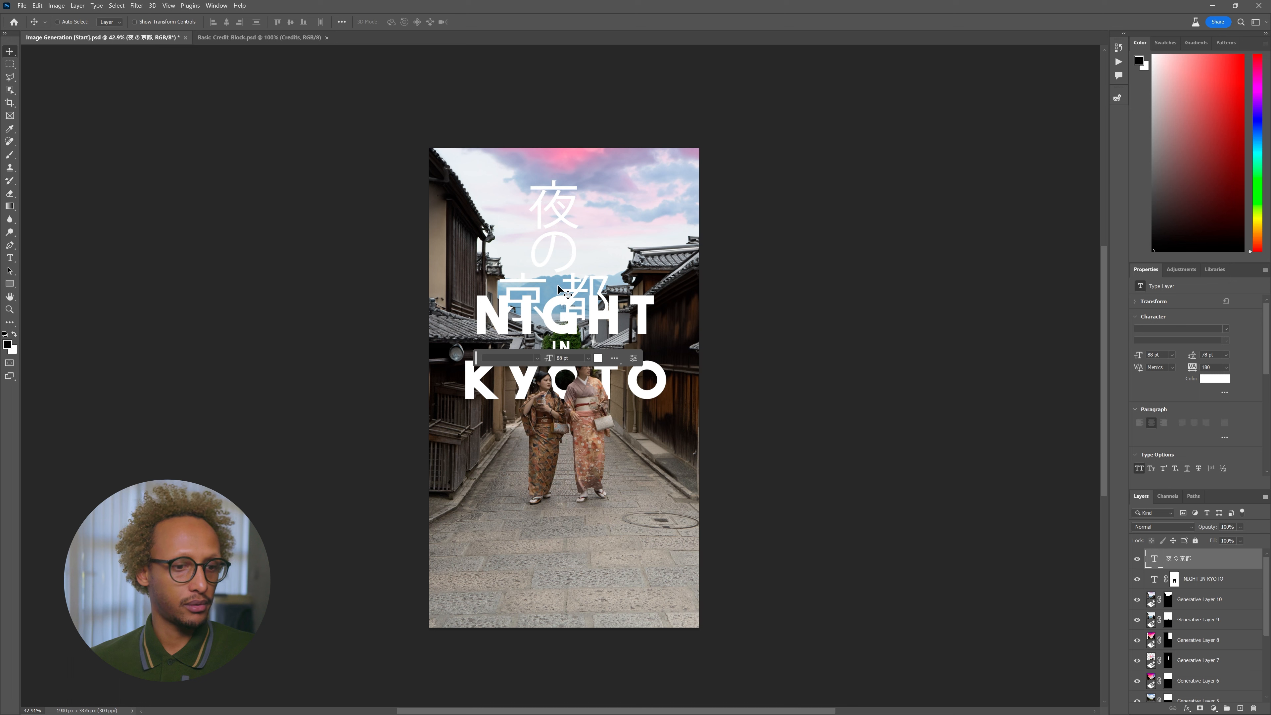
left_click_drag(559, 267, 572, 253)
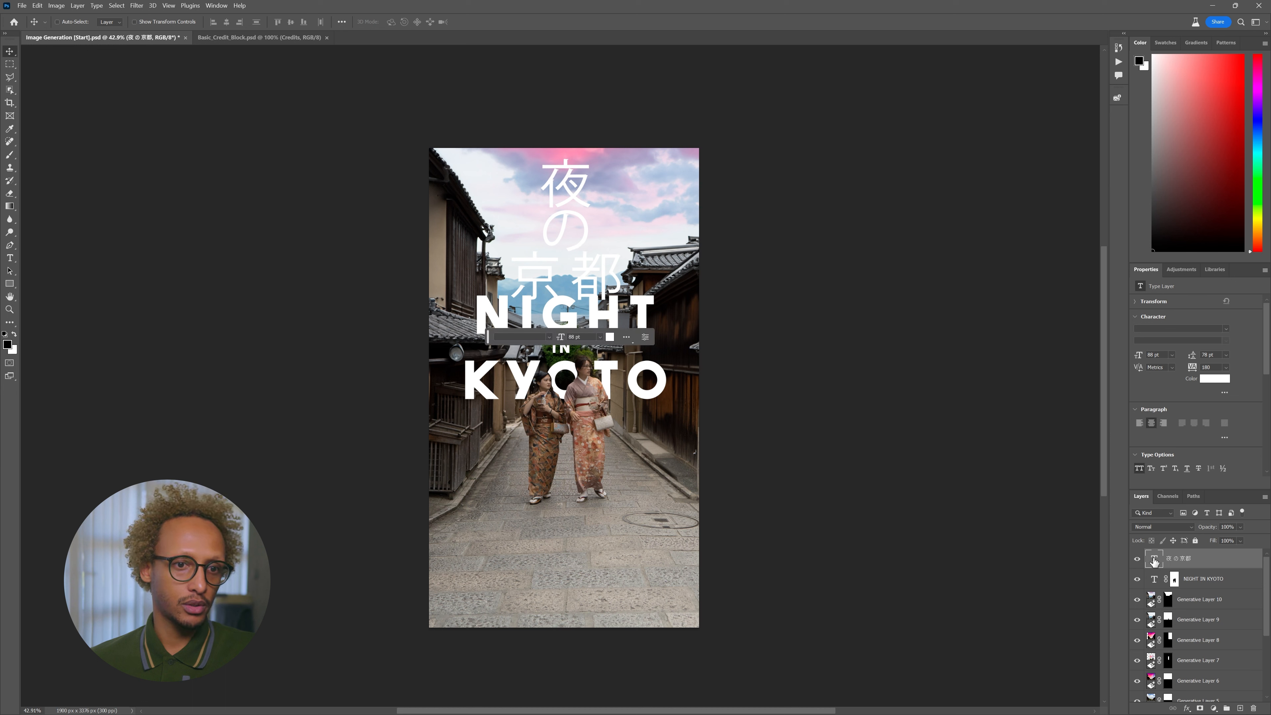
- Break 夜の京都 onto separate lines and set it in Adobe Myungjo Std
key("t")
left_click(602, 292)
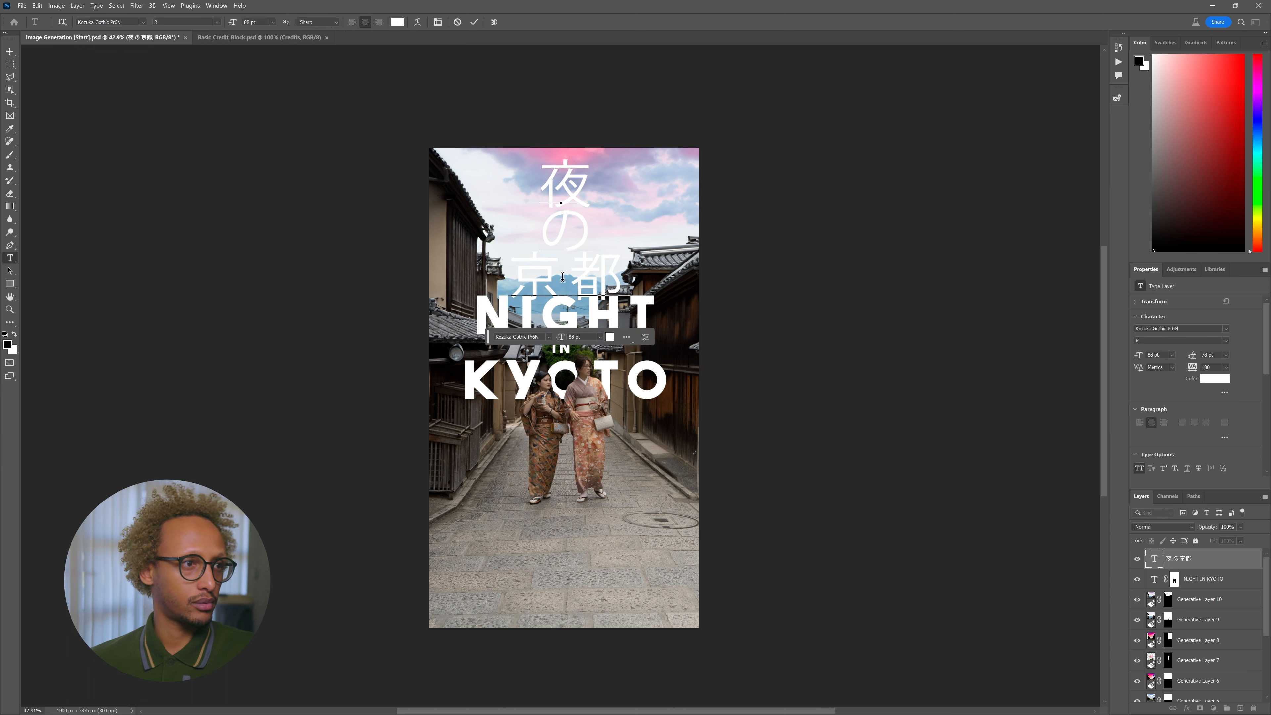
key("Return")
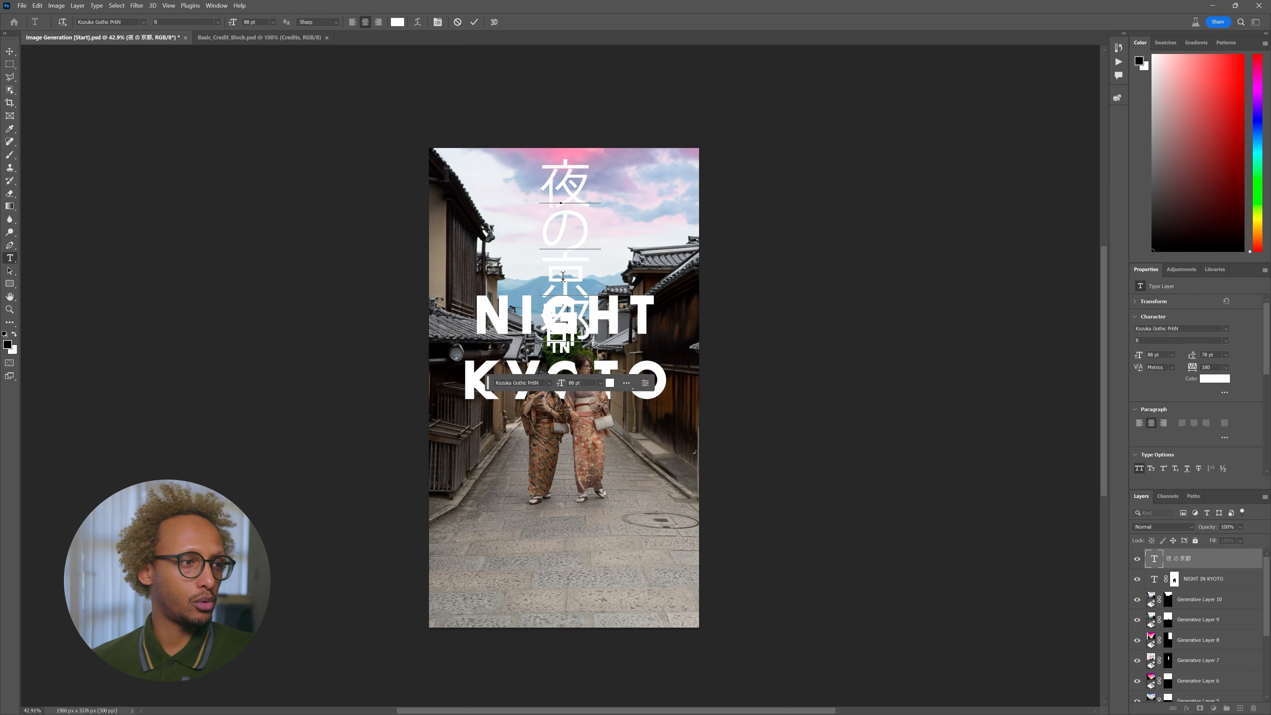
key("ctrl+a")
left_click(143, 22)
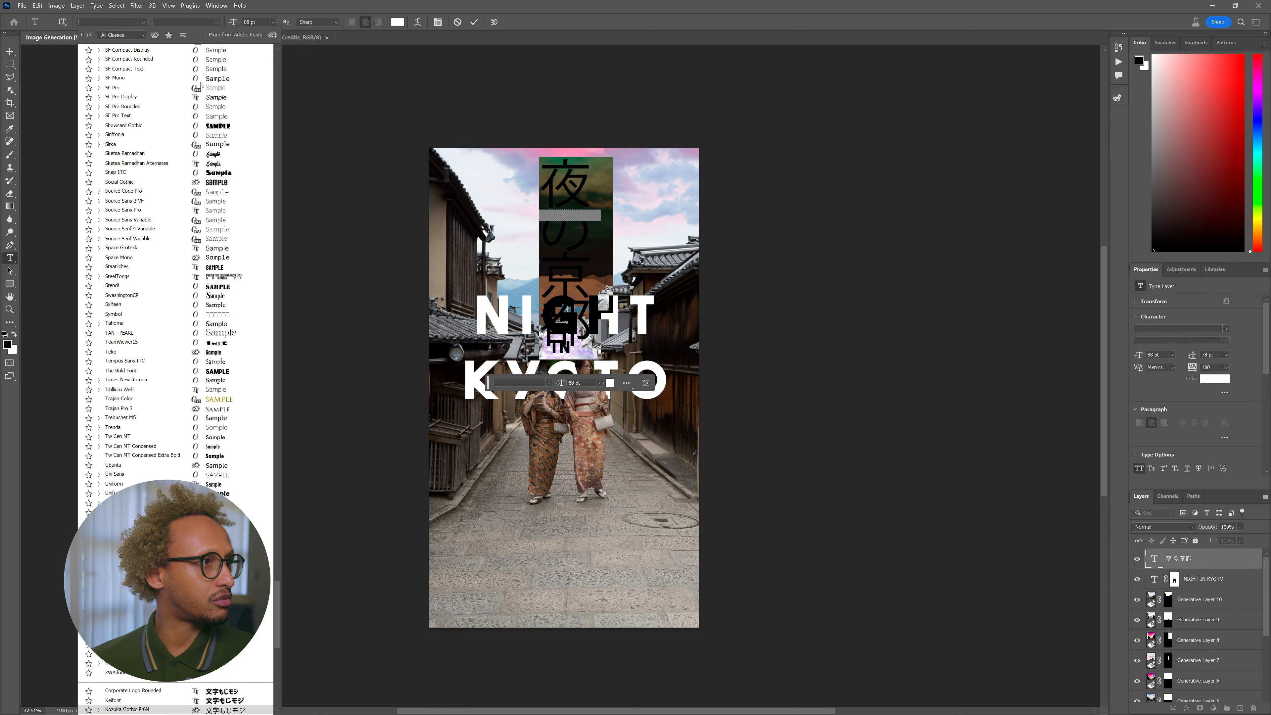
scroll(289, 108, "up", 20)
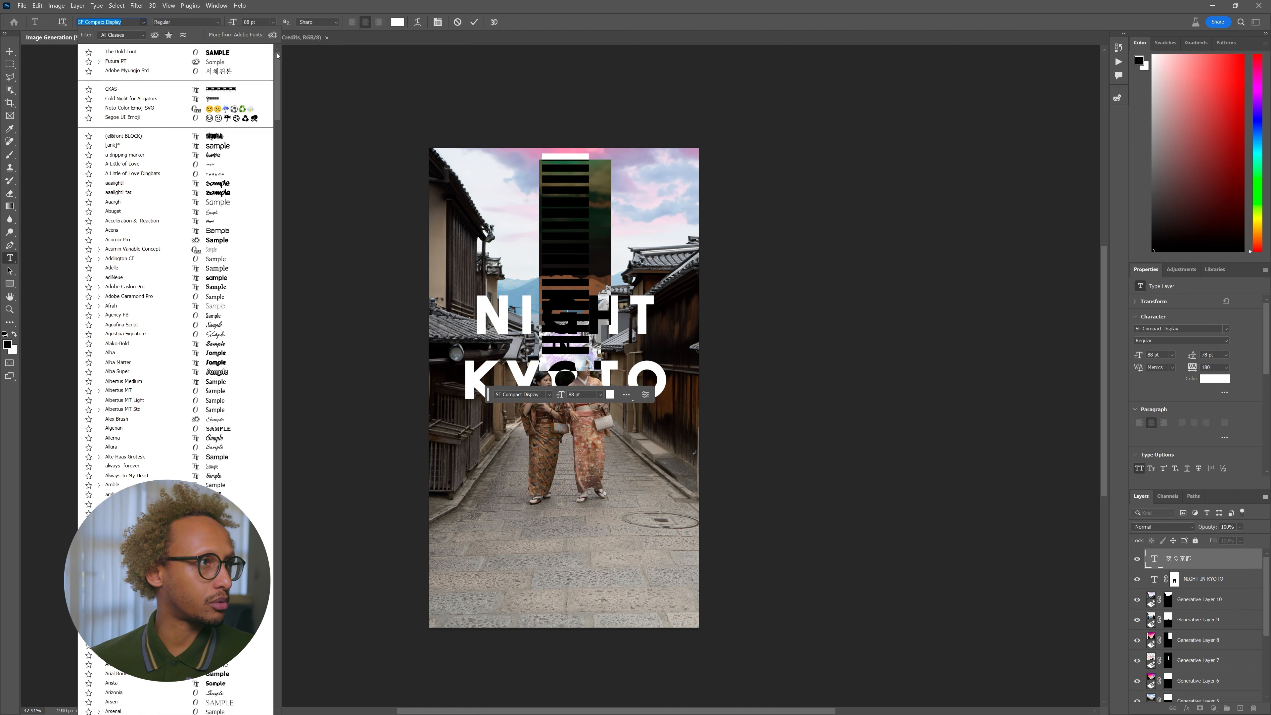
left_click(221, 71)
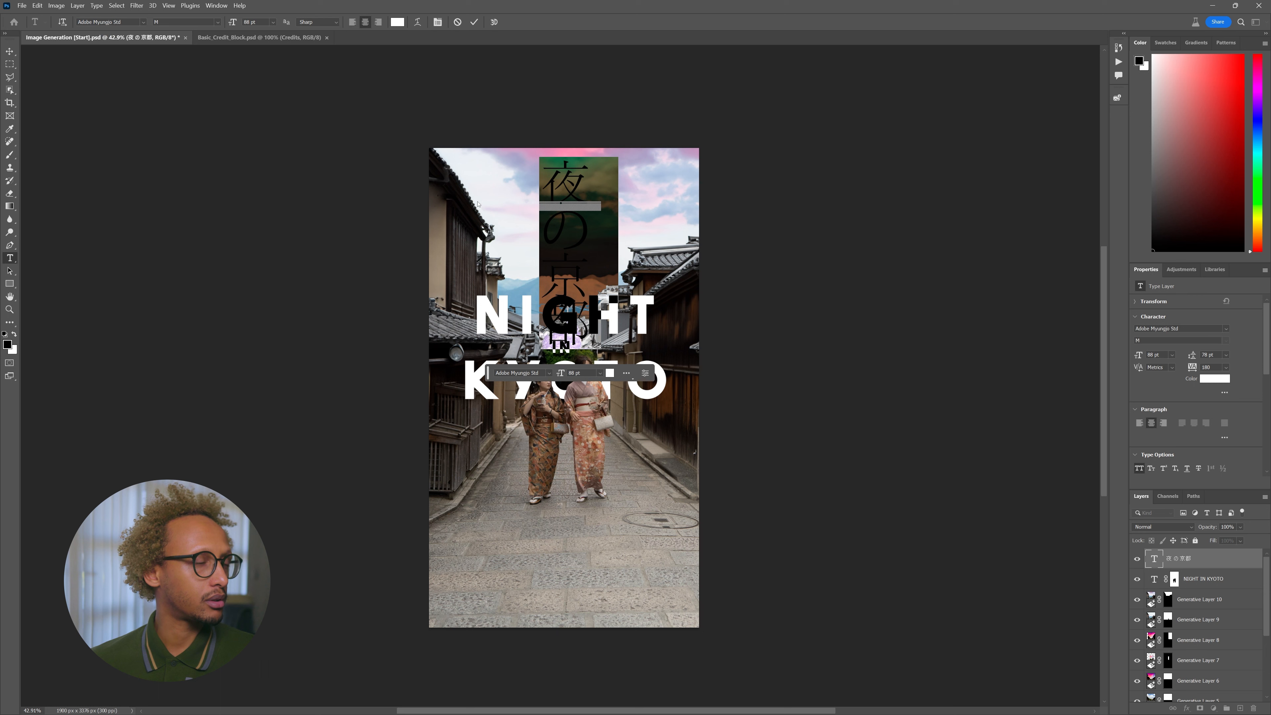
- Size the Japanese text to 36 pt with 40 pt leading and commit it
left_click_drag(241, 23, 220, 27)
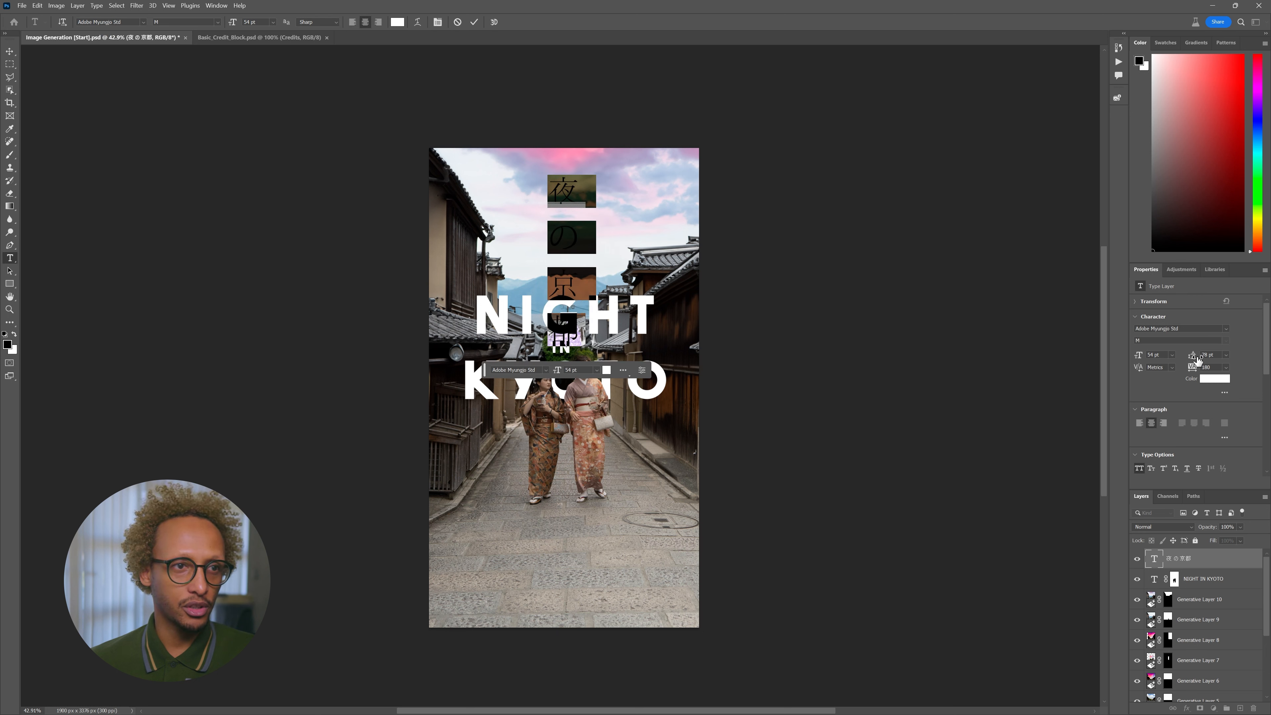
left_click_drag(1197, 359, 1182, 360)
left_click_drag(227, 22, 222, 26)
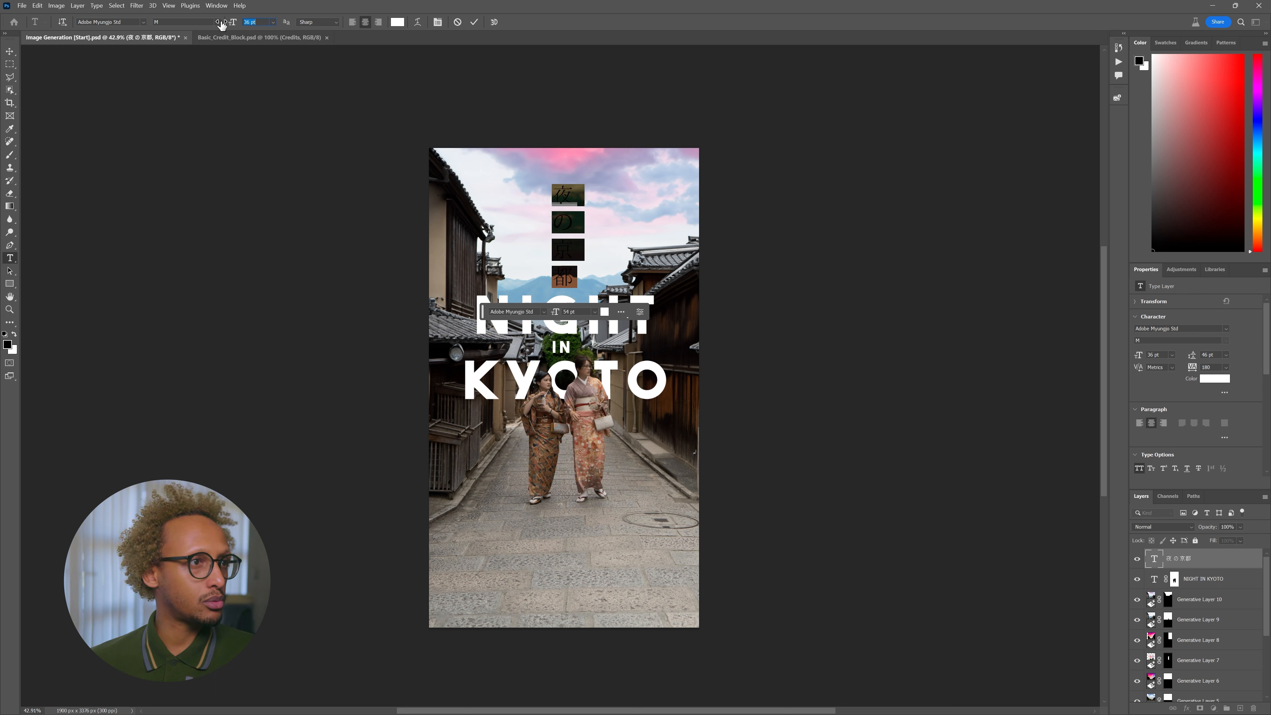
left_click_drag(1195, 359, 1193, 359)
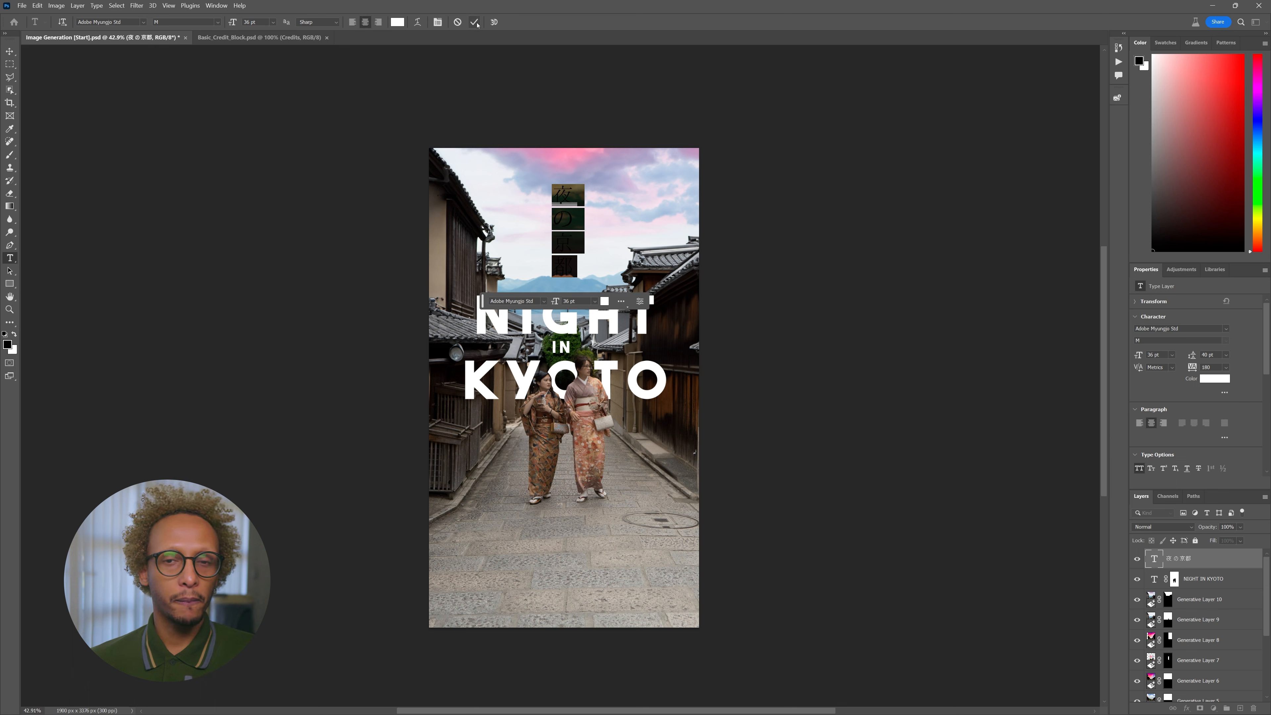
left_click(476, 23)
key("v")
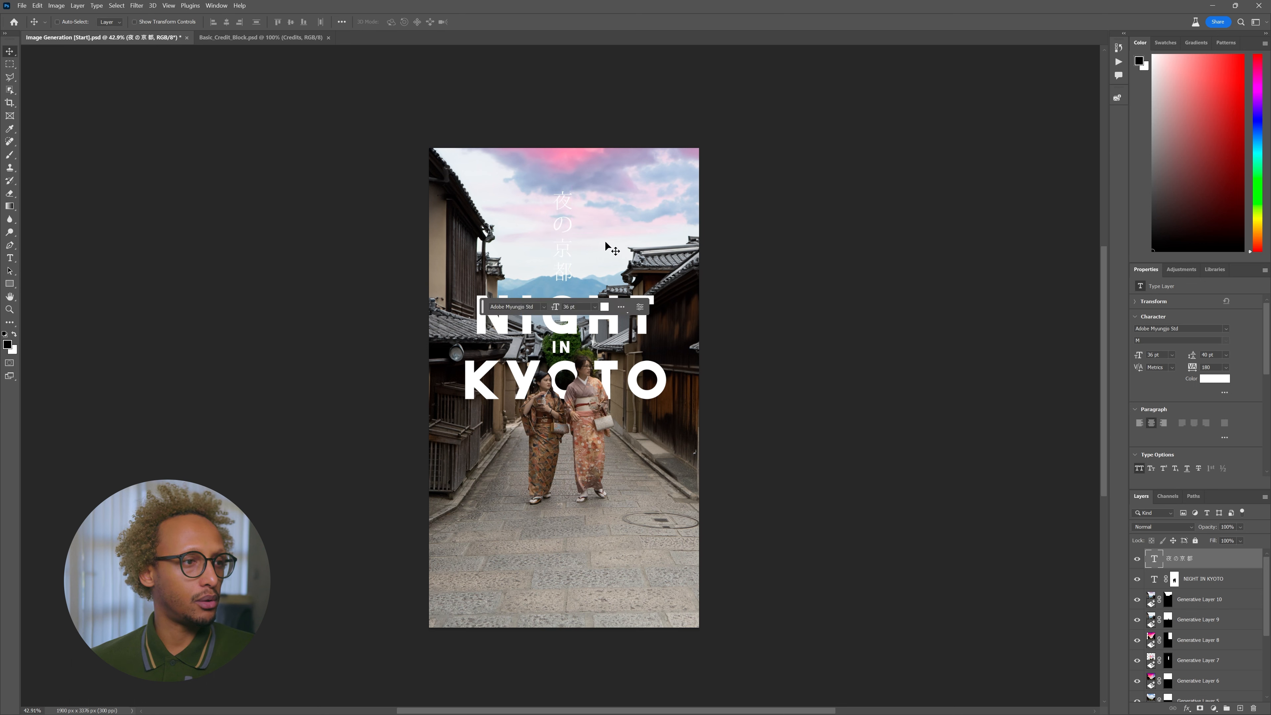
- Type the 'A FILM BY' credit with the director's name, set in Futura PT at 31 pt
key("t")
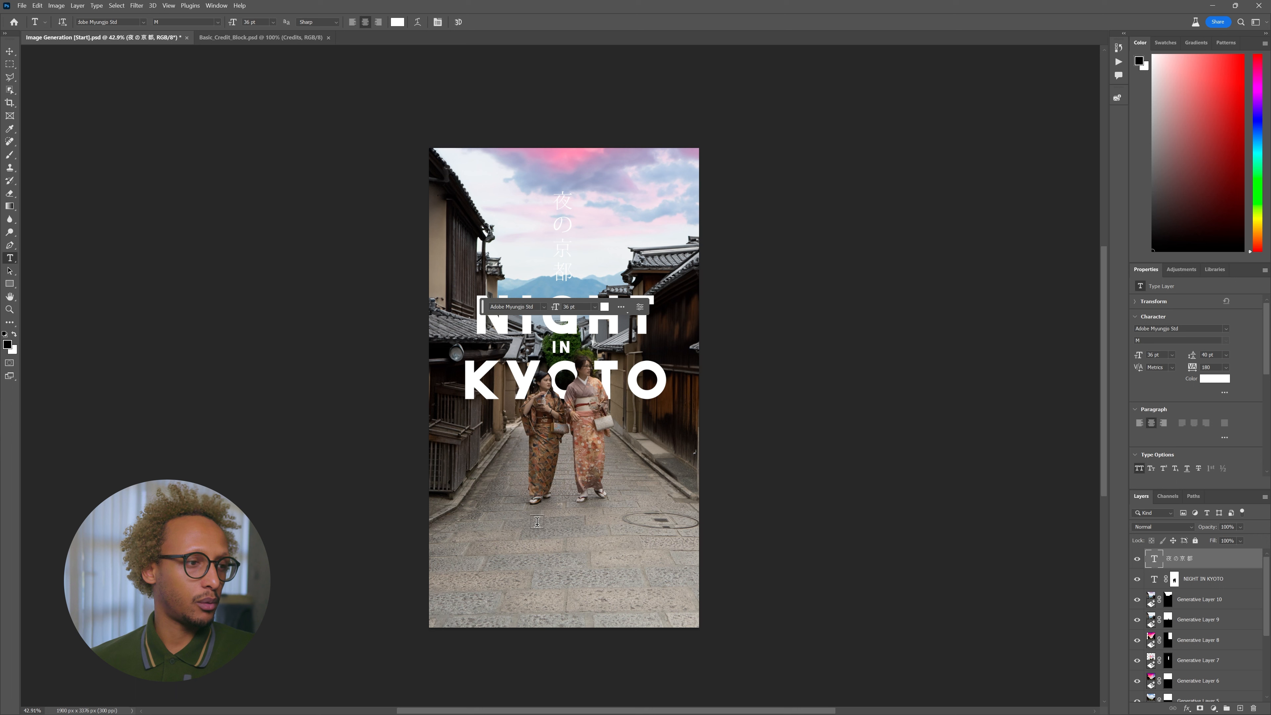
left_click(540, 521)
type("A FI")
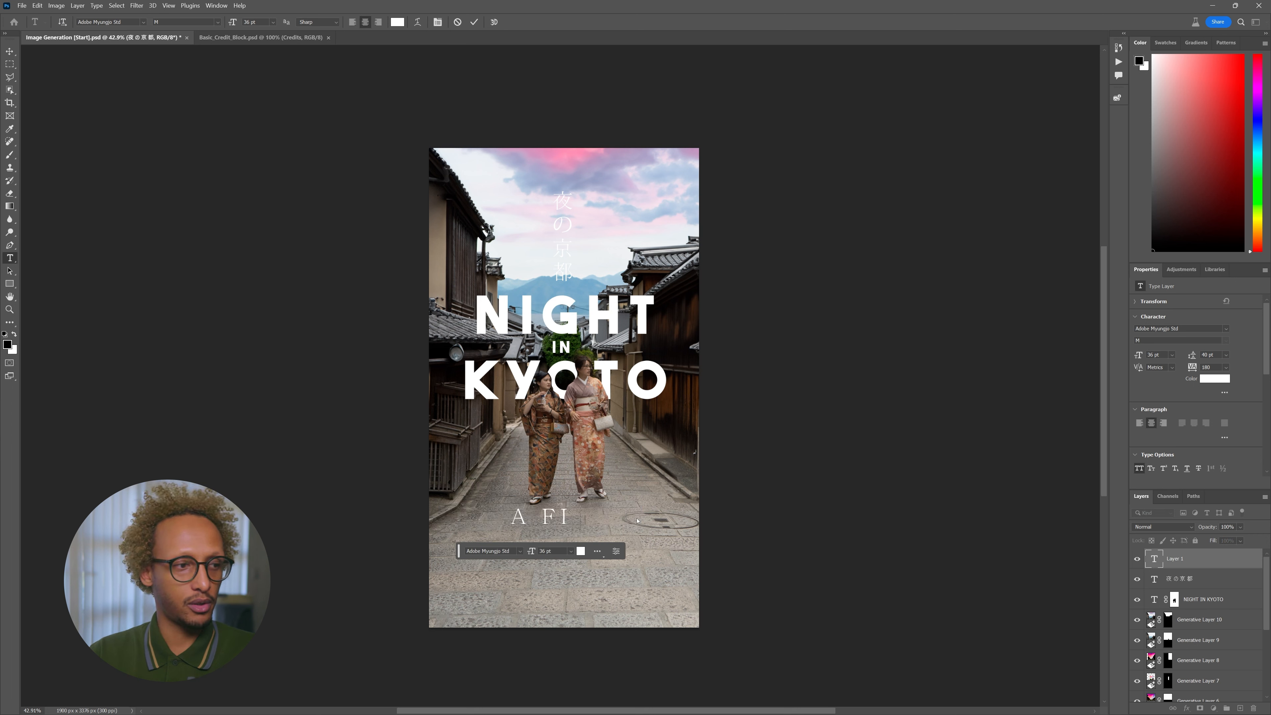
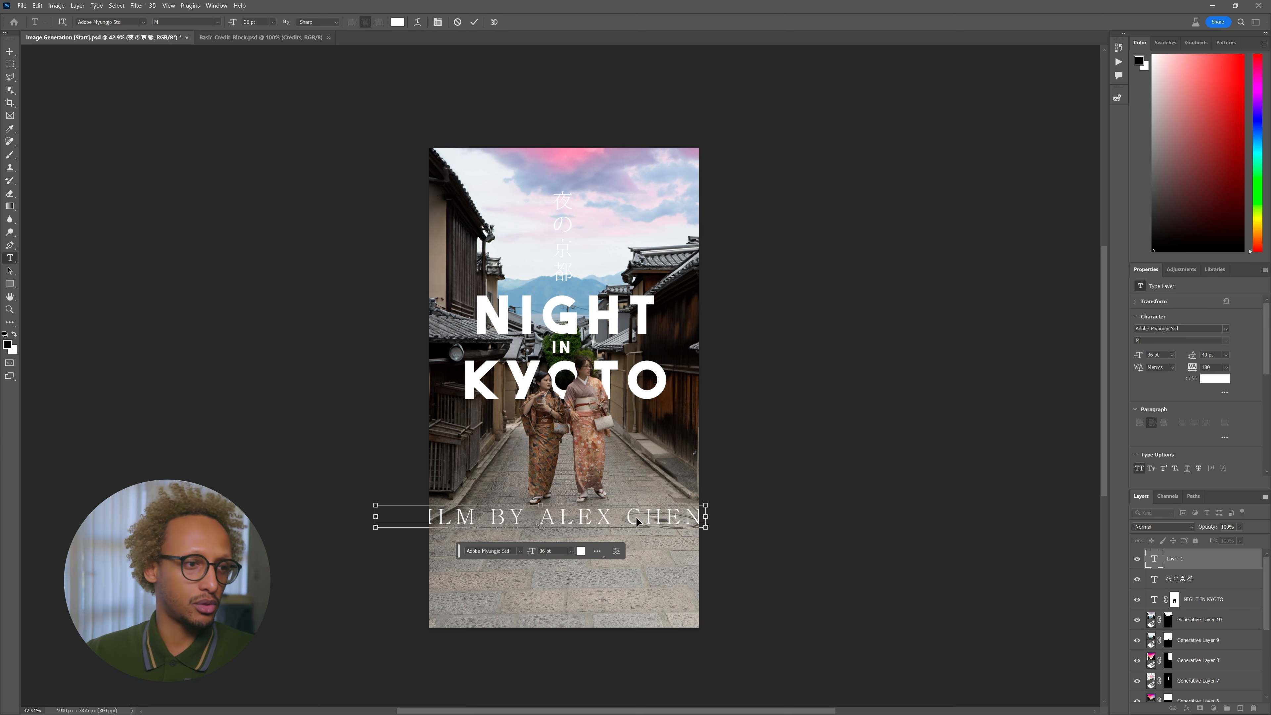
key("ctrl+a")
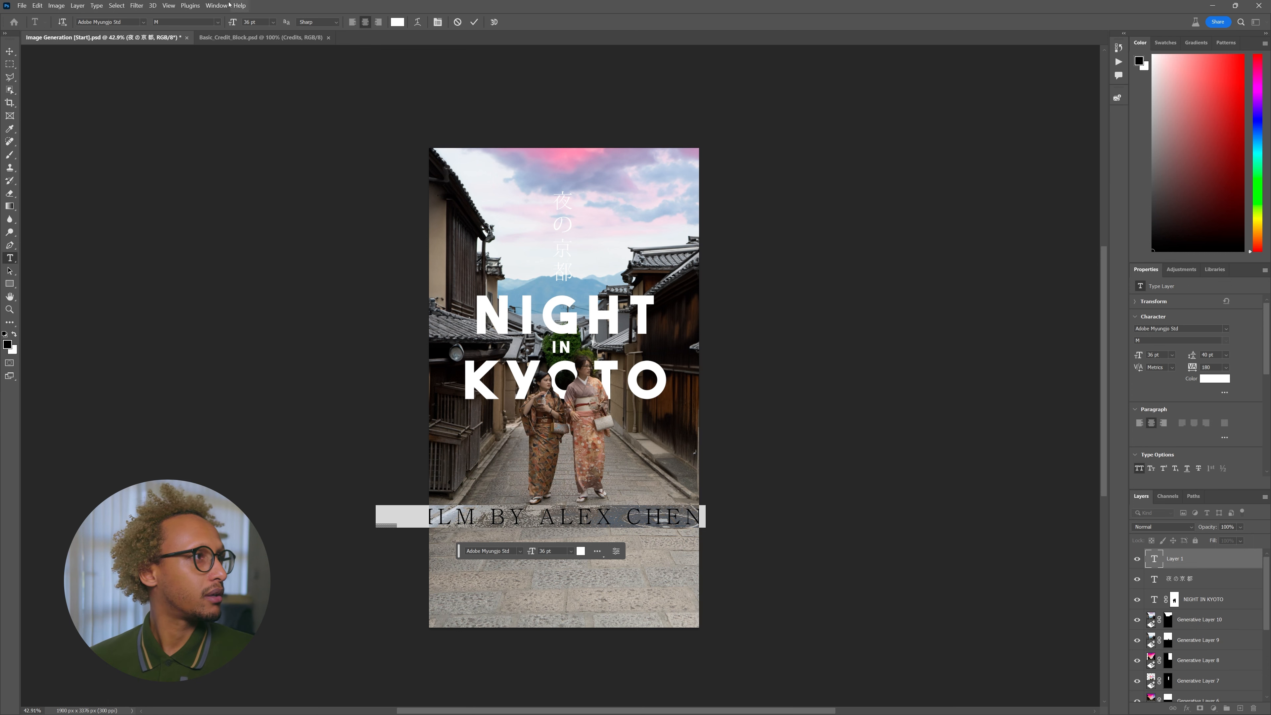
left_click(143, 22)
left_click(200, 50)
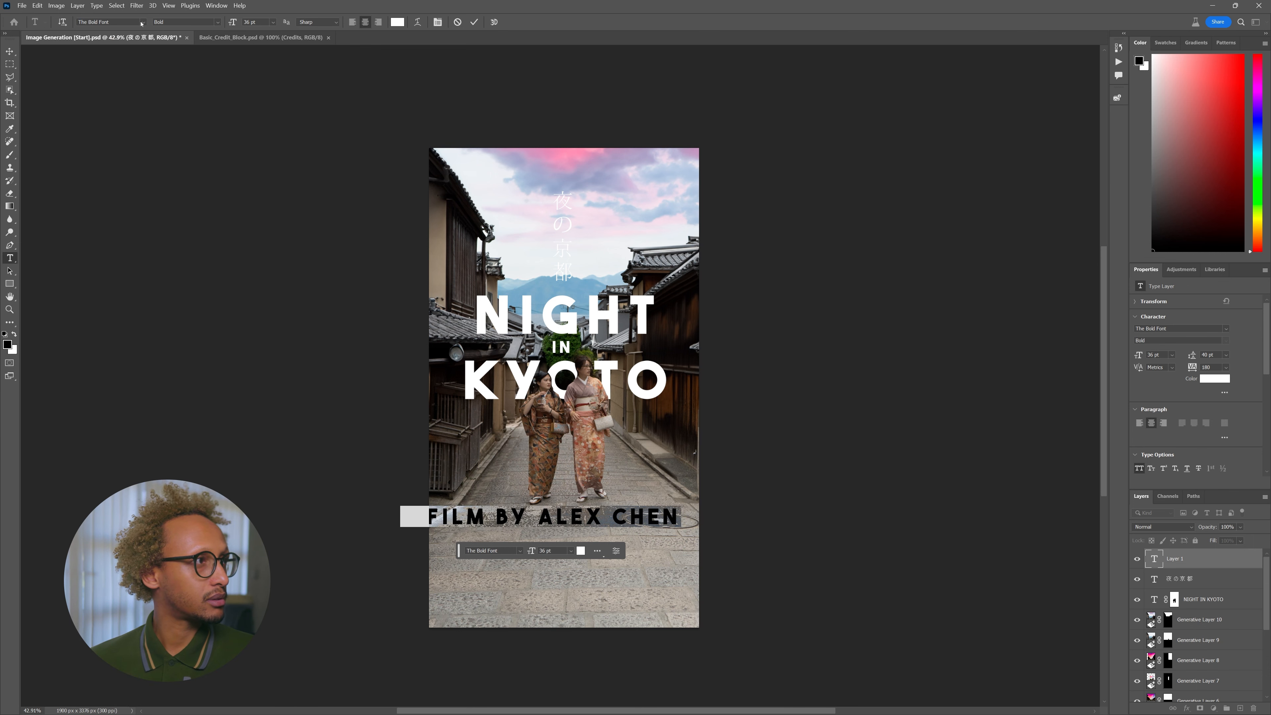
left_click(143, 22)
left_click(124, 70)
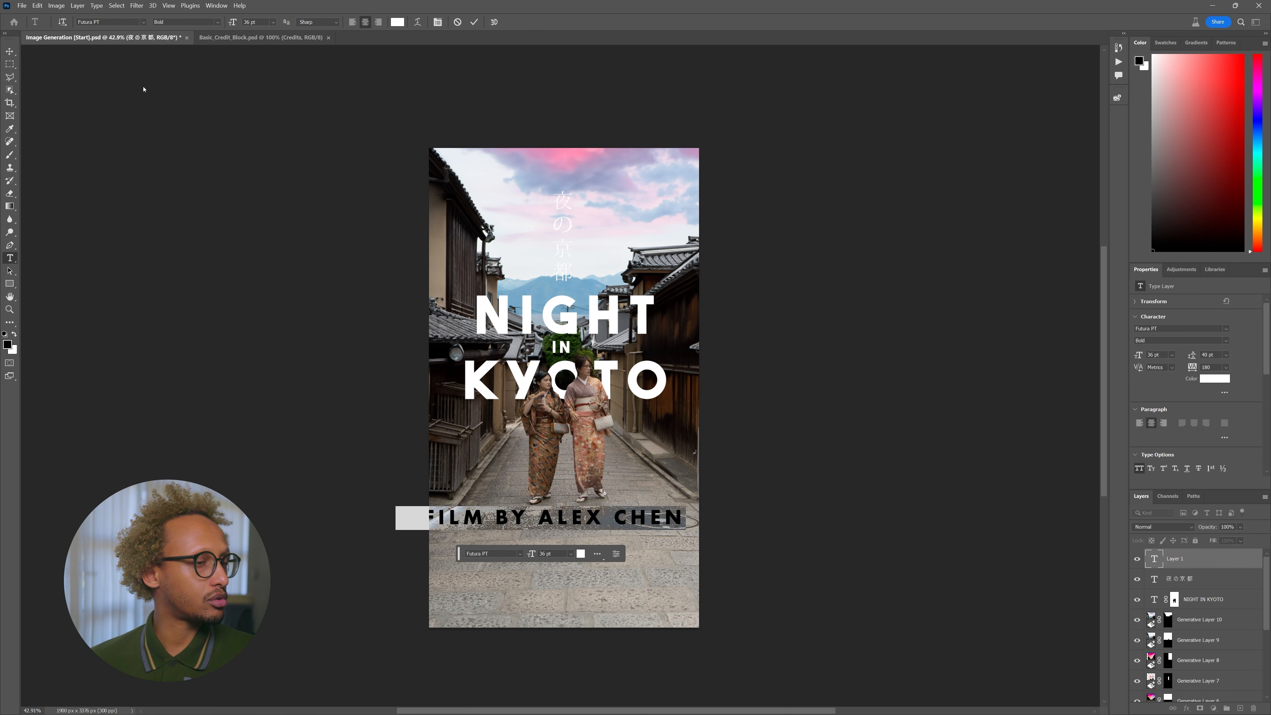
left_click_drag(232, 22, 199, 29)
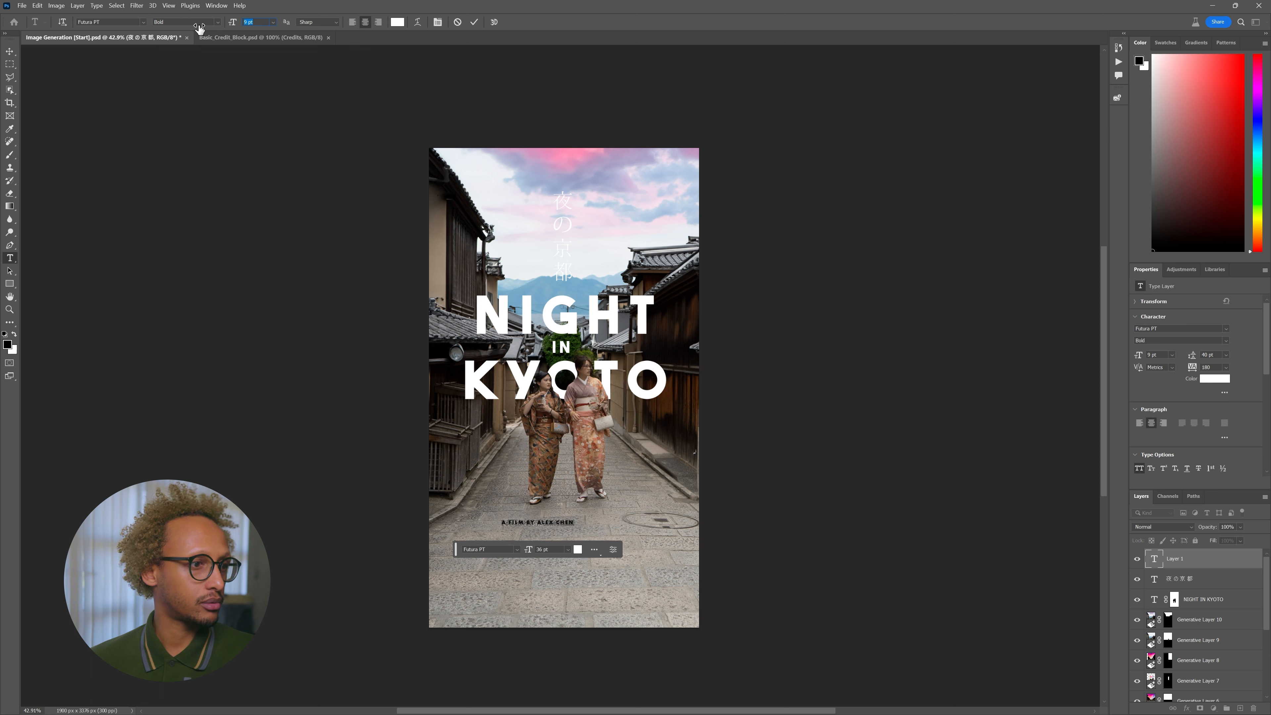
- Move the credit line to the top of the poster above the Japanese title
left_click(8, 50)
left_click_drag(538, 432, 573, 87)
left_click_drag(591, 223, 582, 218)
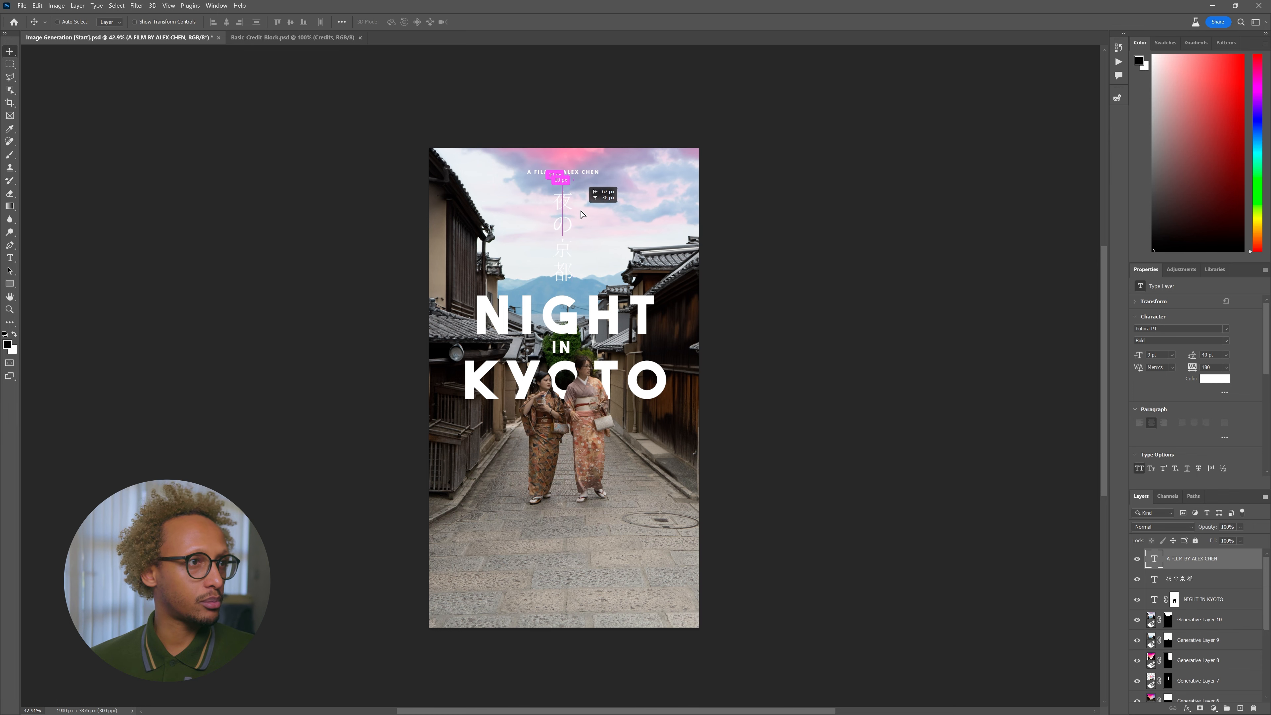
key("t")
left_click(509, 313)
key("ctrl+a")
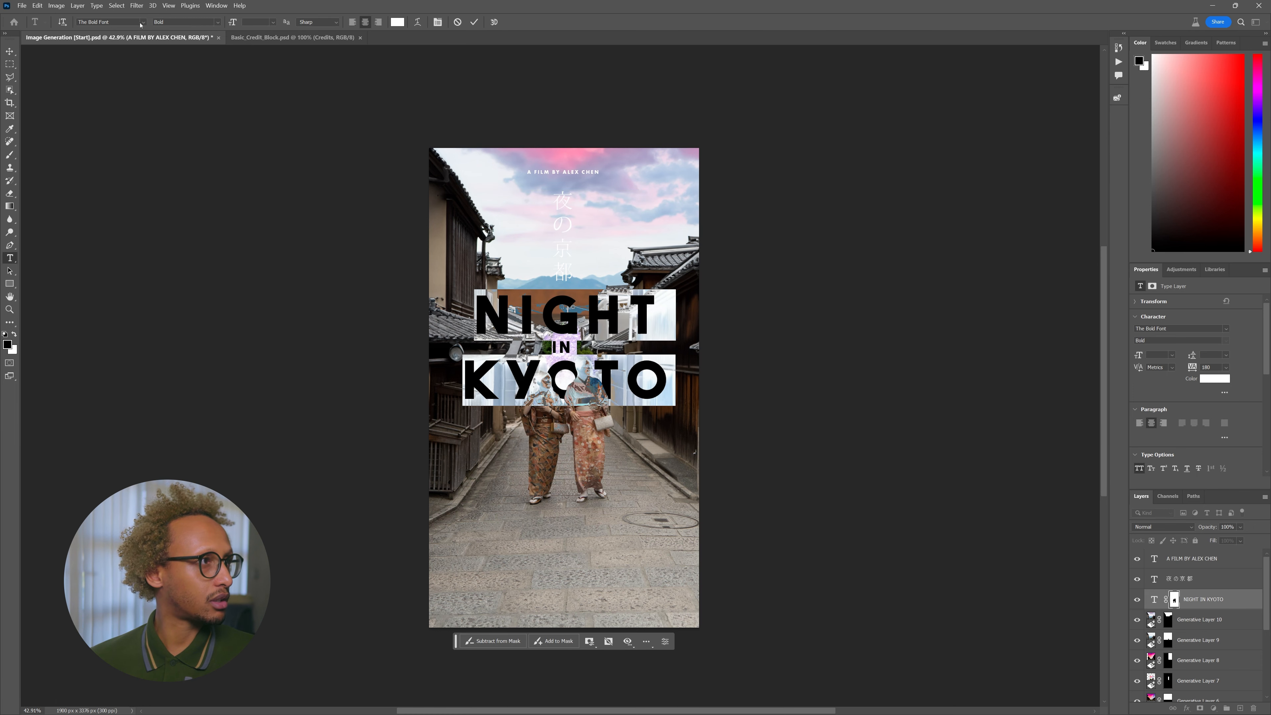
left_click(143, 22)
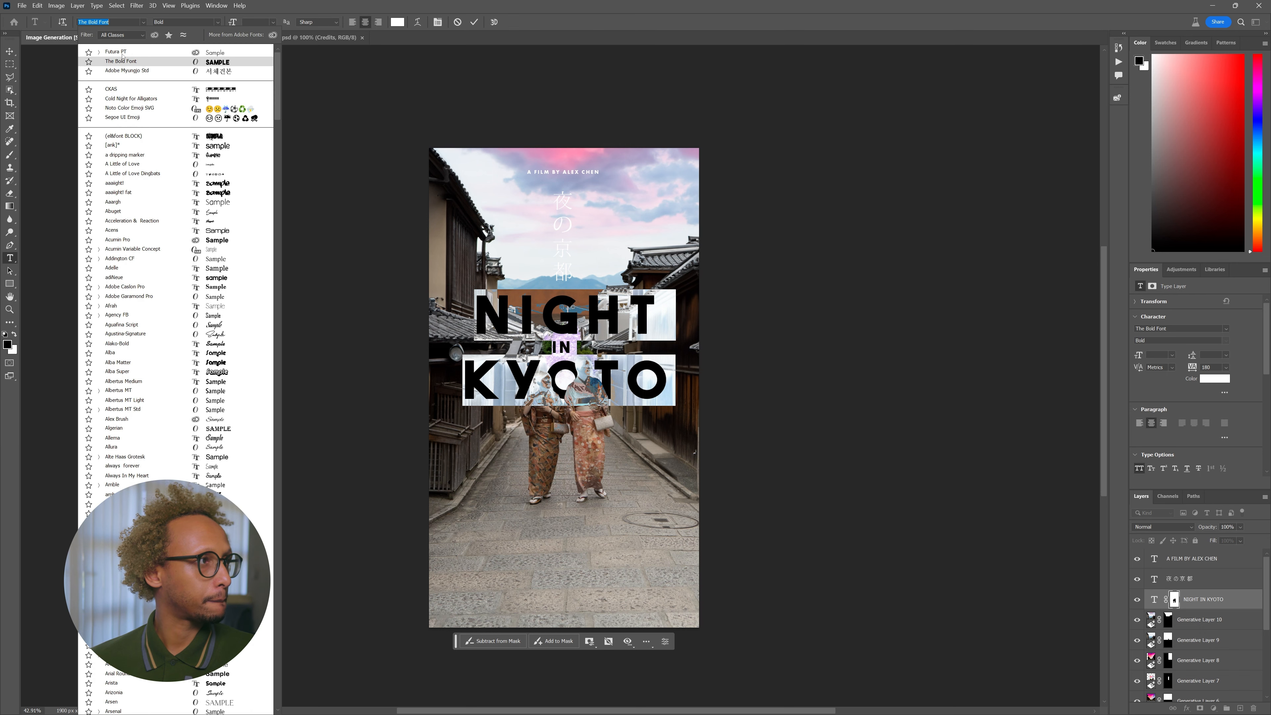
left_click(120, 50)
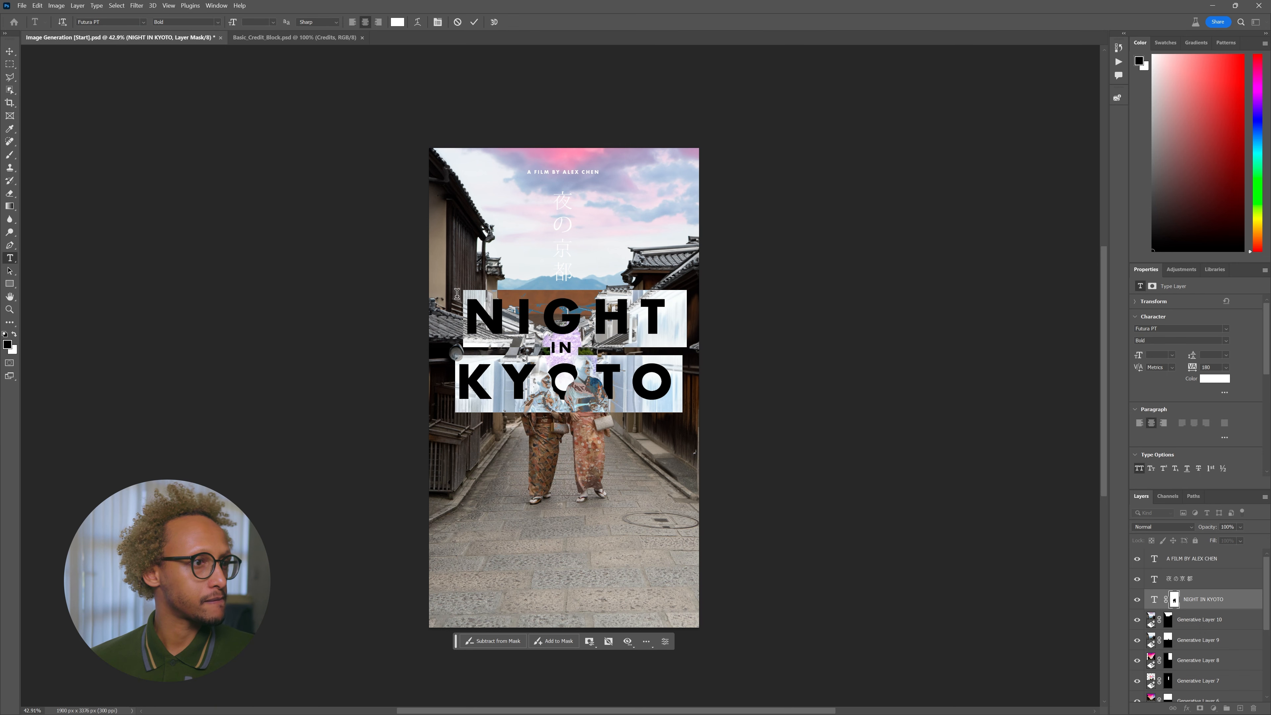
left_click(471, 365)
key("ctrl+a")
key("ctrl+Return")
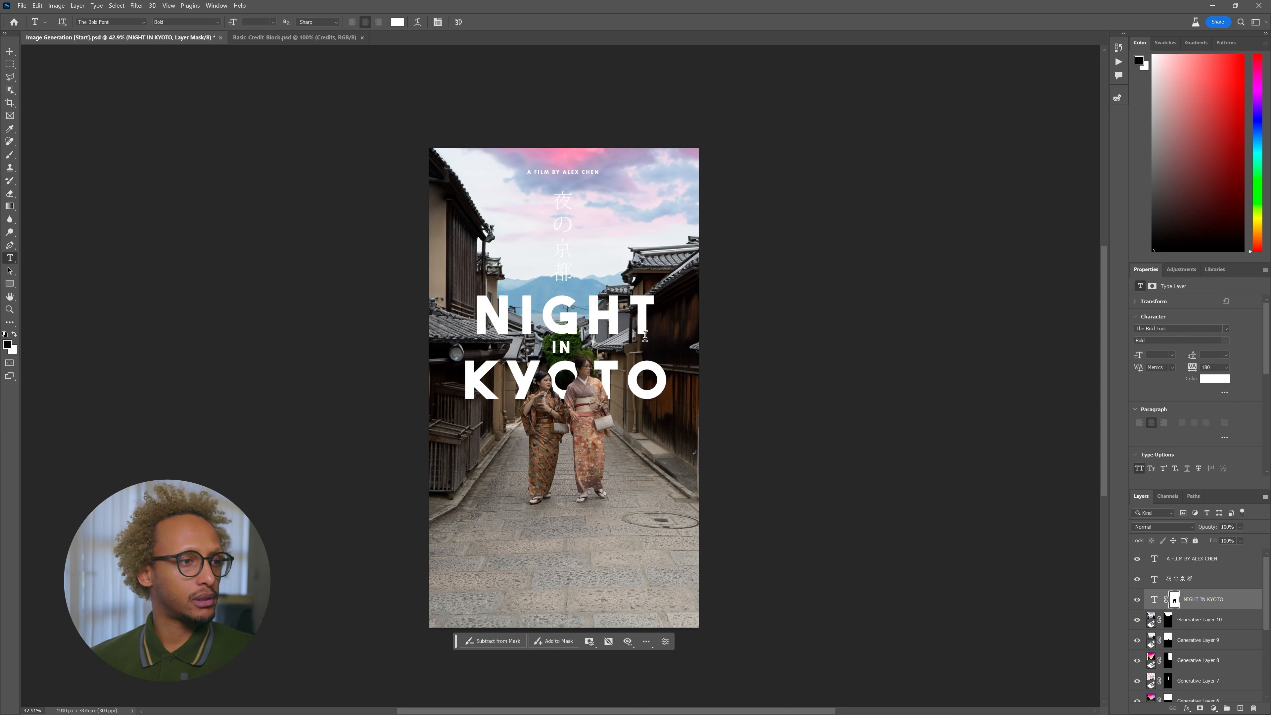
key("v")
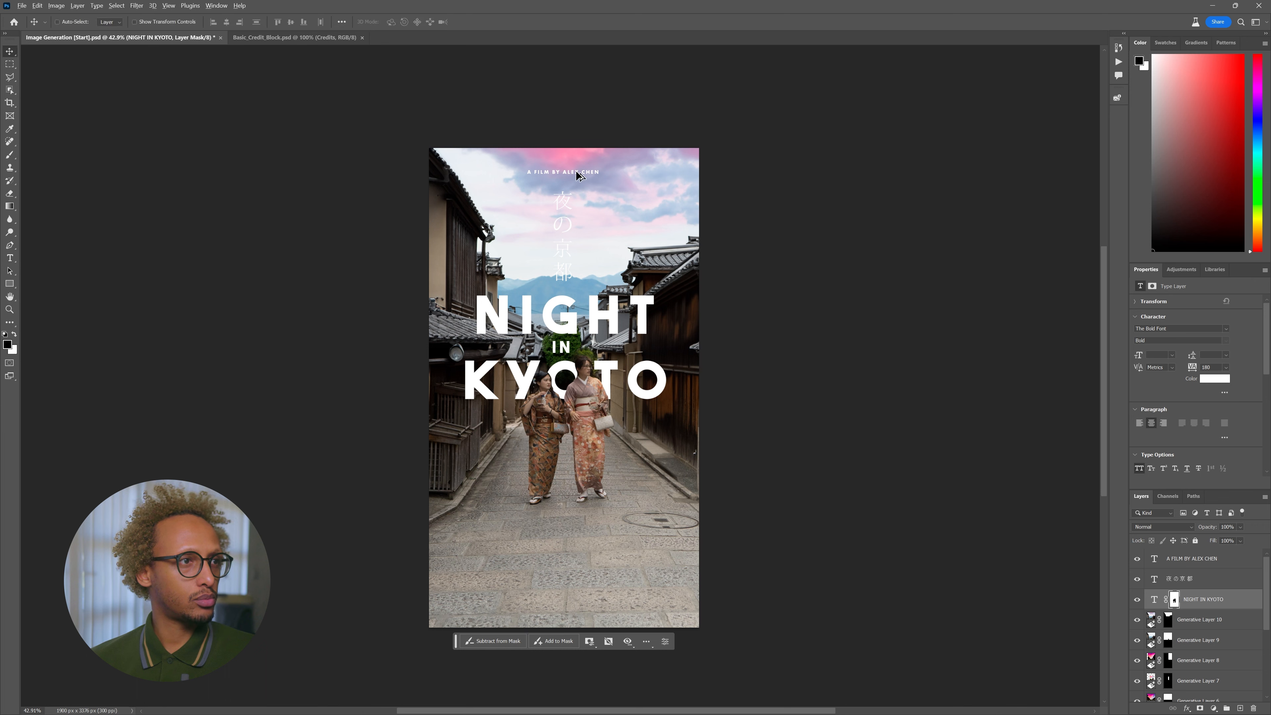
- Duplicate the director credit line near the poster bottom and retype it as FALL 2023
double_click(577, 174)
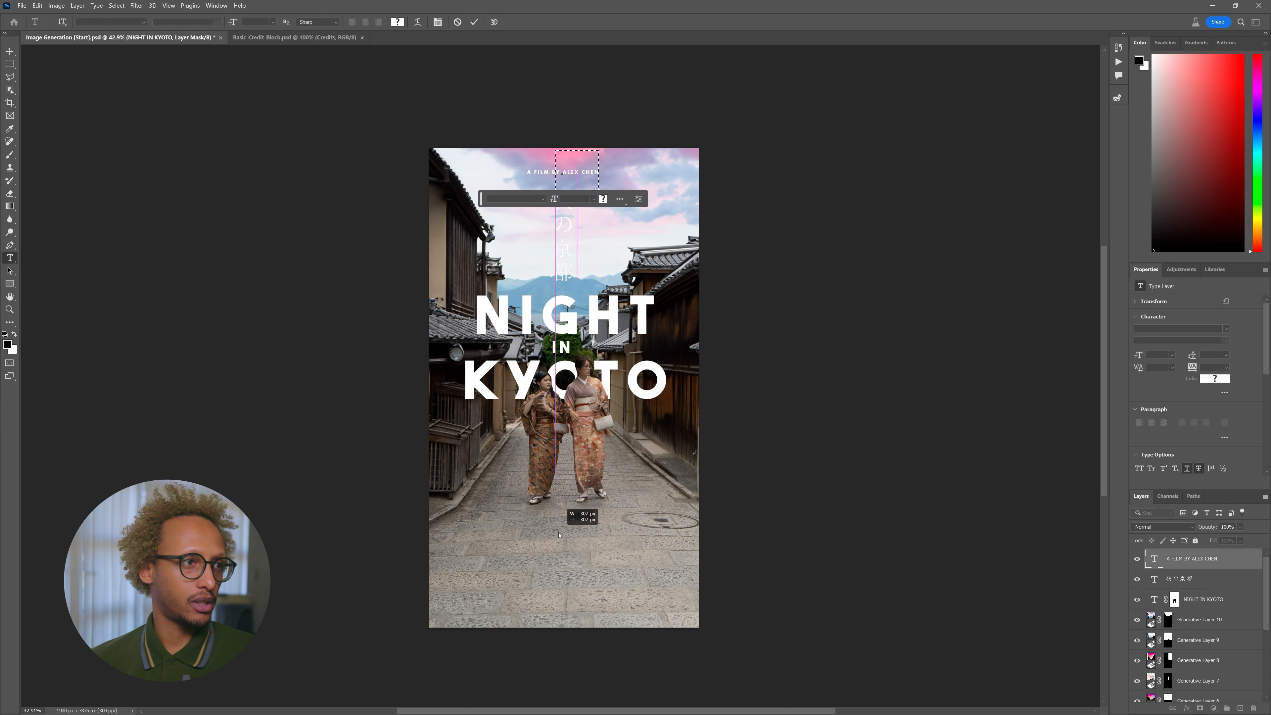
type("V")
key("Escape")
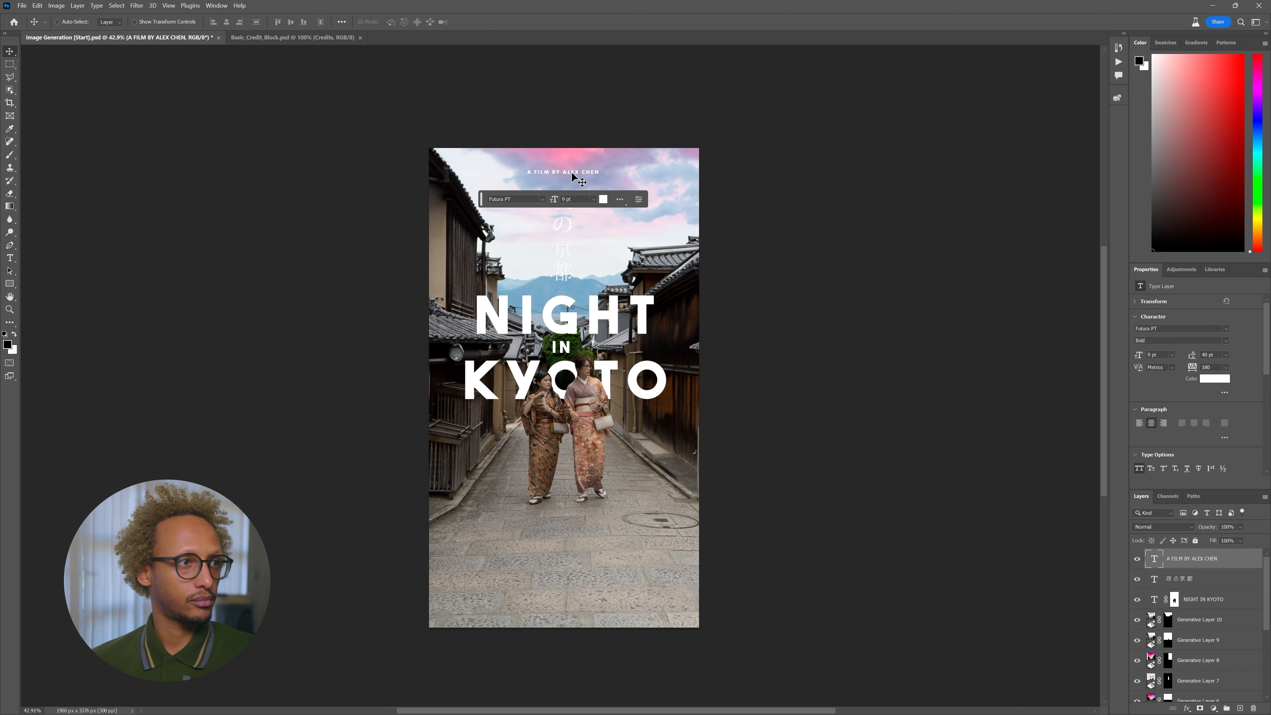
left_click_drag(570, 180, 592, 536)
double_click(570, 529)
key("ctrl+a")
type("FALL")
key("ctrl+Return")
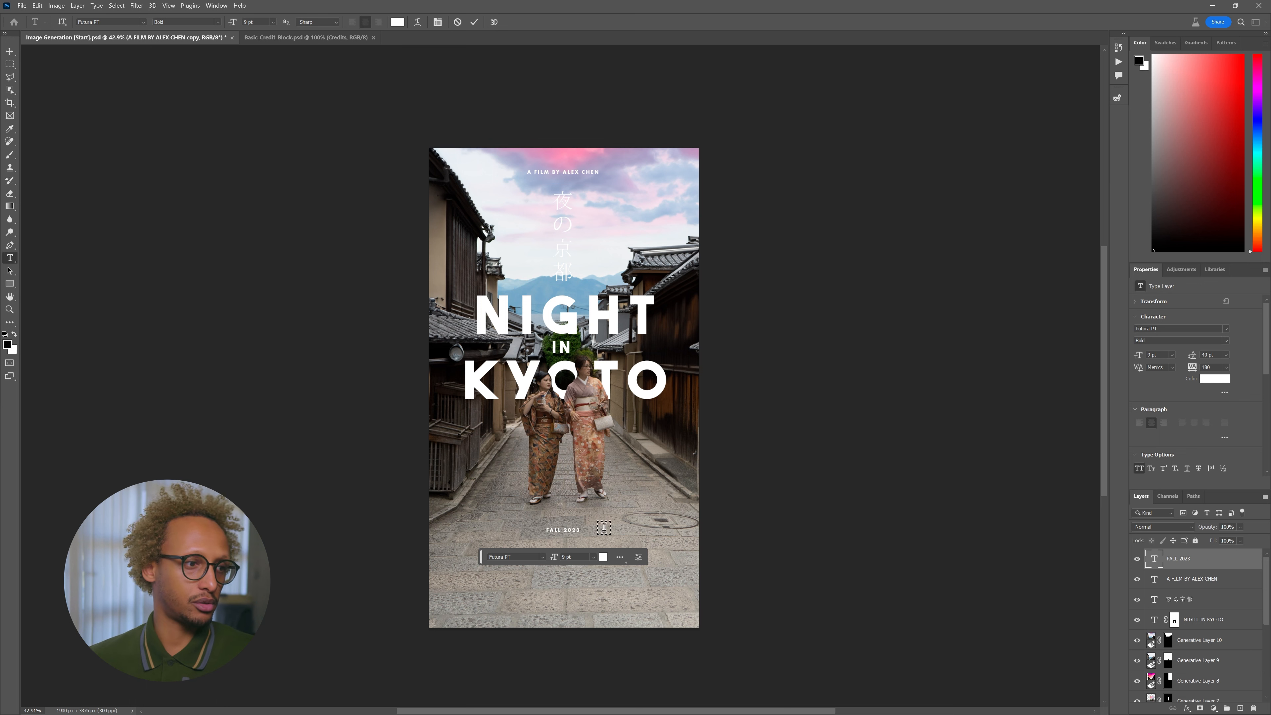
key("v")
left_click_drag(609, 517, 610, 520)
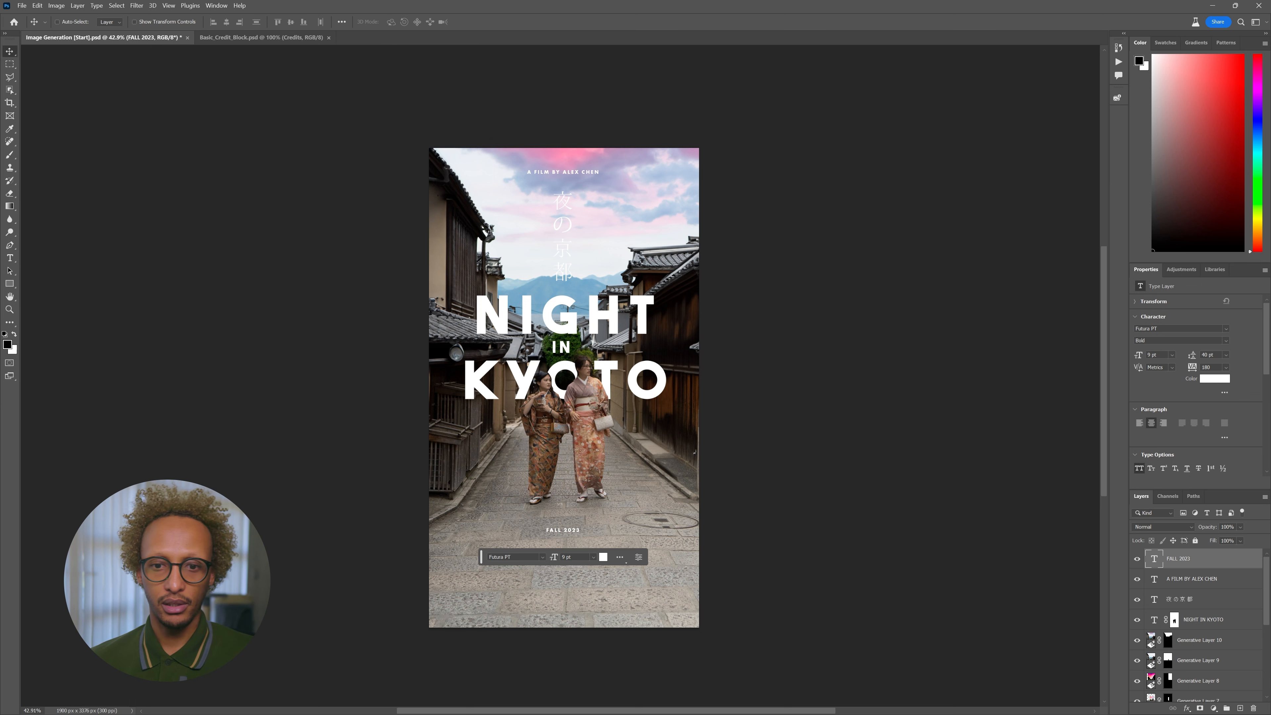
- Place the Netflix logo file on the poster and scale it down small
key("alt+Tab")
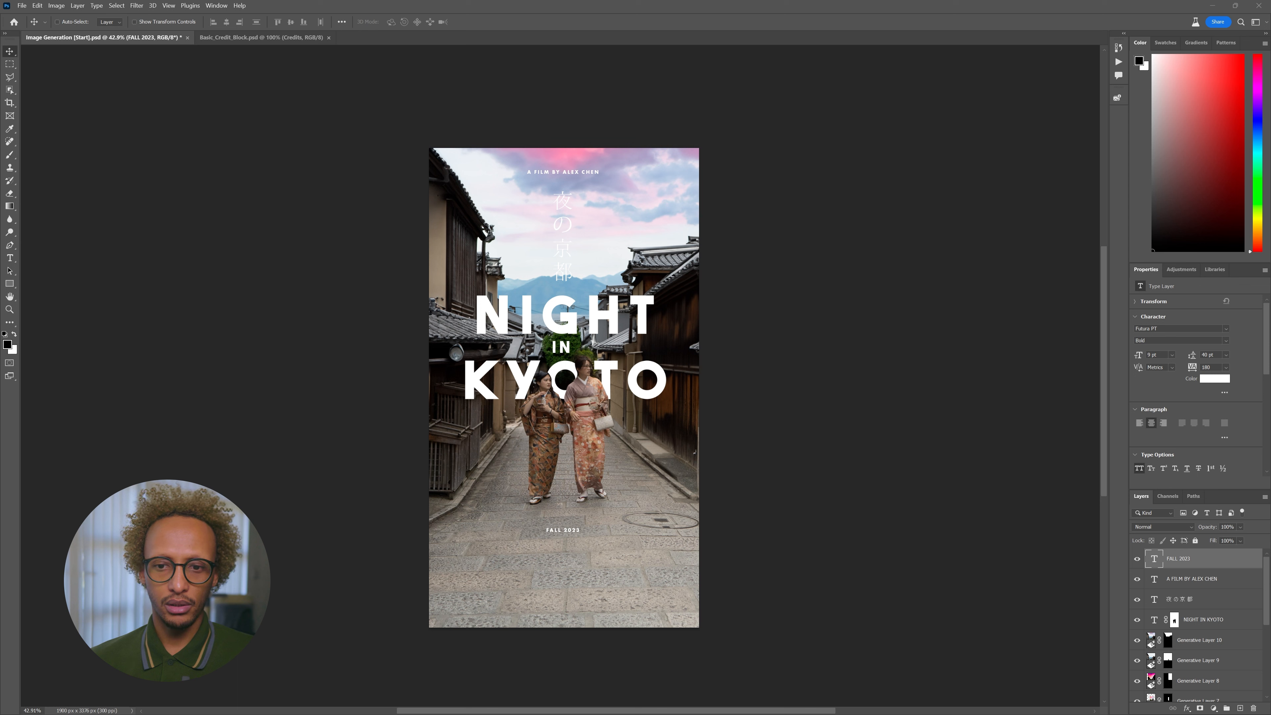
left_click_drag(650, 196, 613, 503)
left_click_drag(696, 346, 573, 548)
key("Return")
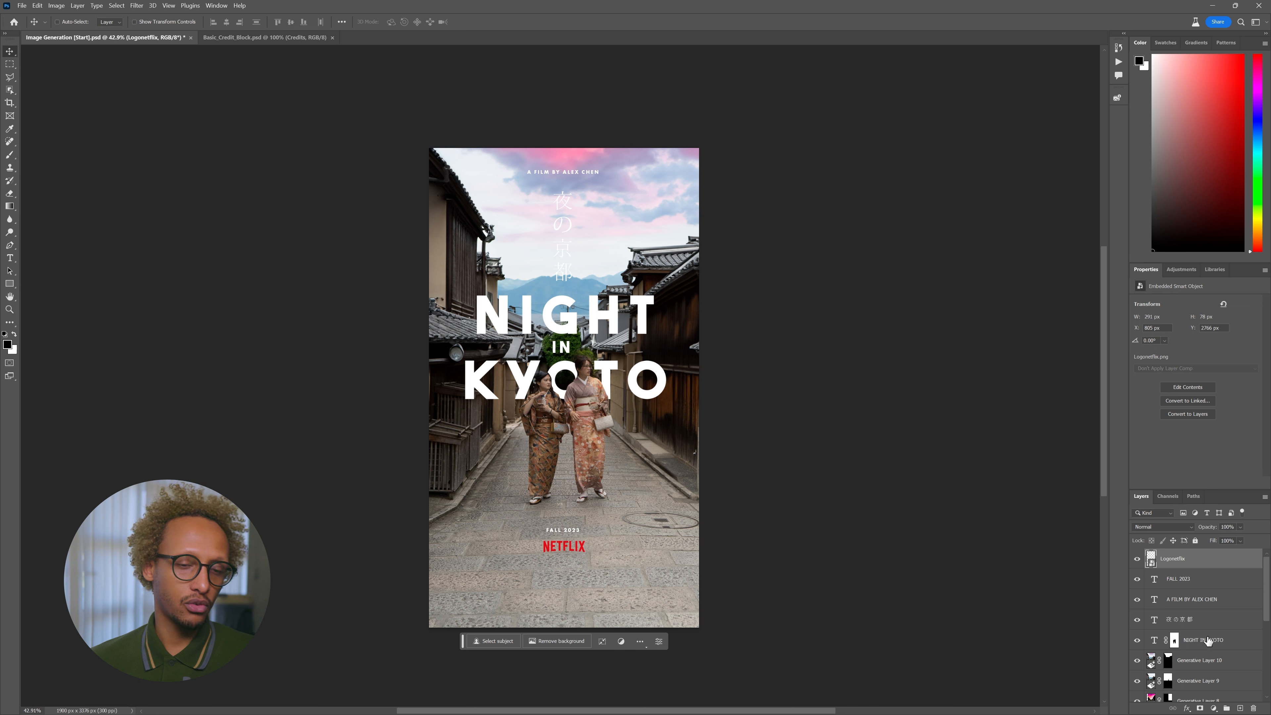
- Centre the text layers and Netflix logo horizontally, then lower the logo slightly
left_click(1207, 636)
left_click(1188, 560)
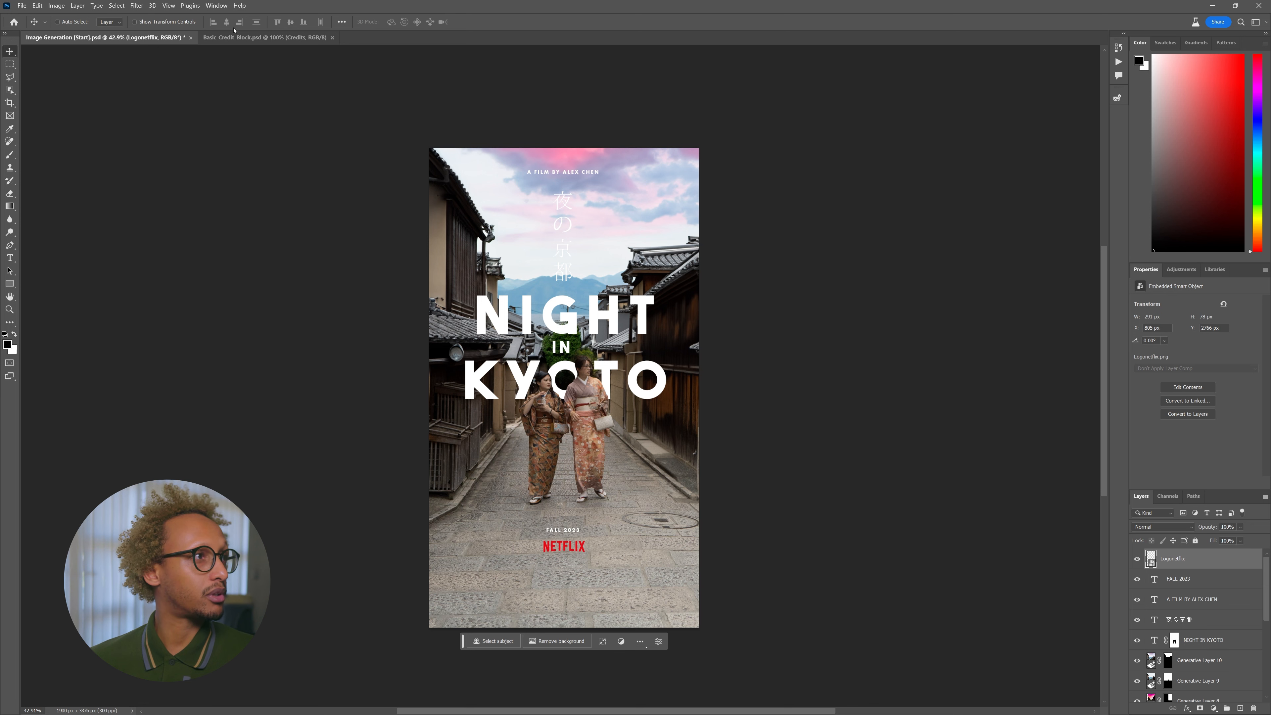
left_click(1229, 642, "shift")
left_click(226, 22)
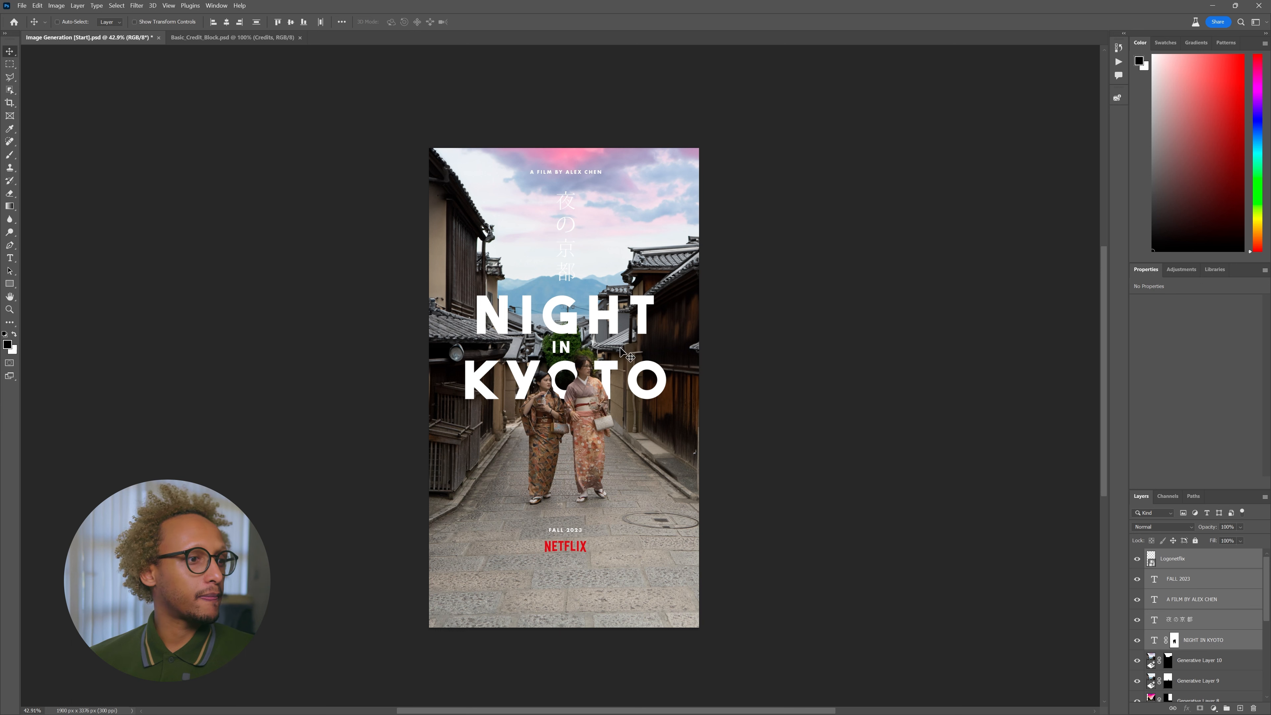
left_click(1203, 557)
left_click_drag(580, 513, 579, 519)
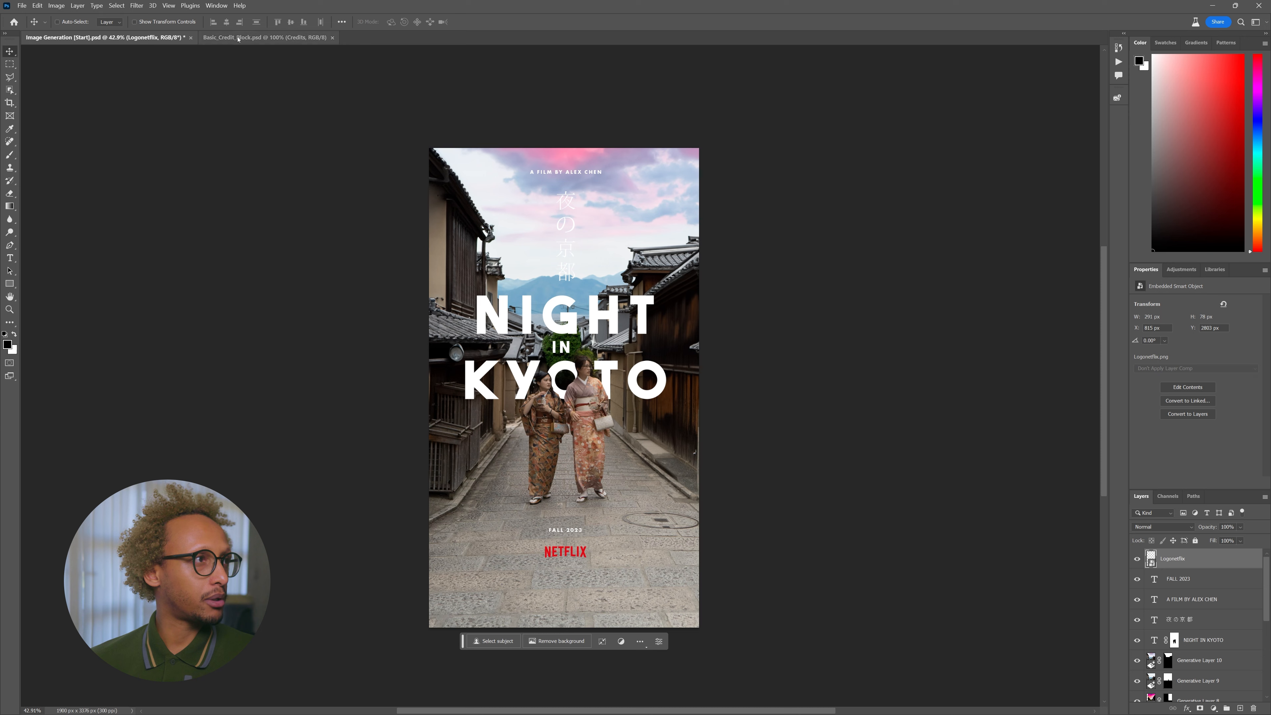
- Bring the Credits block from Basic_Credit_Block, scale it to about half, centre-align it beneath the logo
left_click(238, 39)
left_click_drag(151, 99, 129, 43)
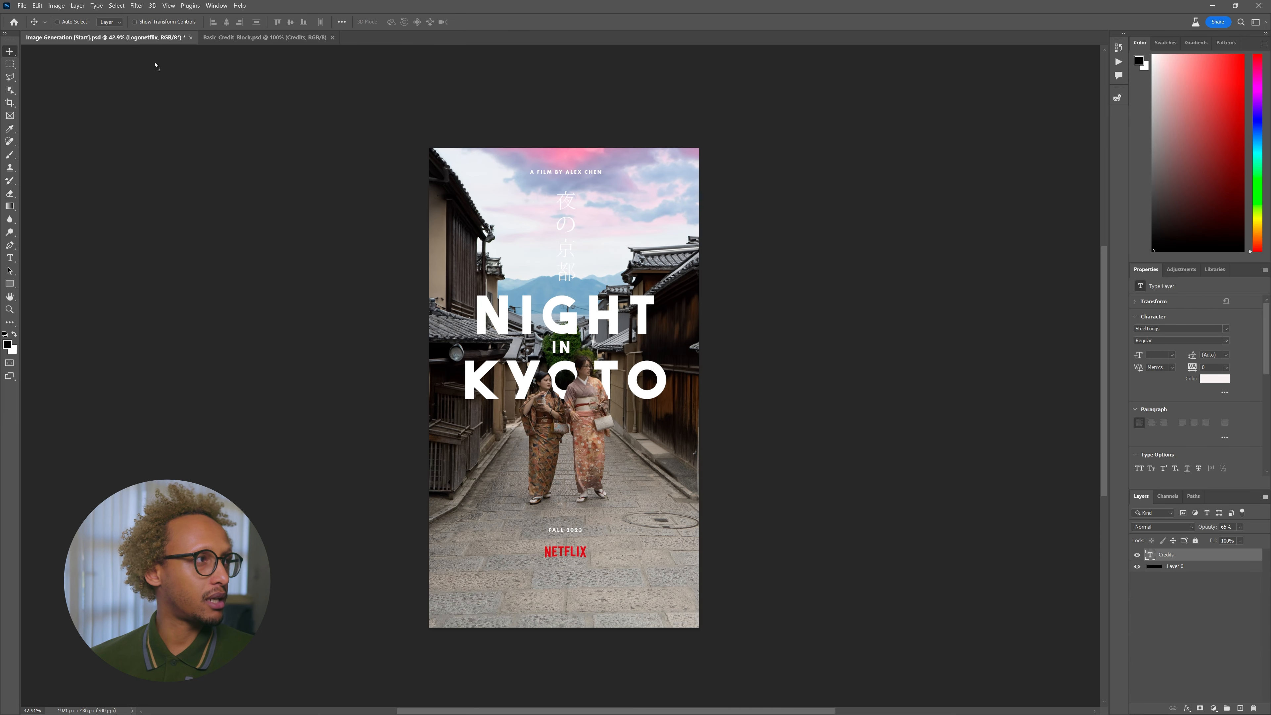
left_click_drag(570, 562, 570, 562)
left_click(672, 281)
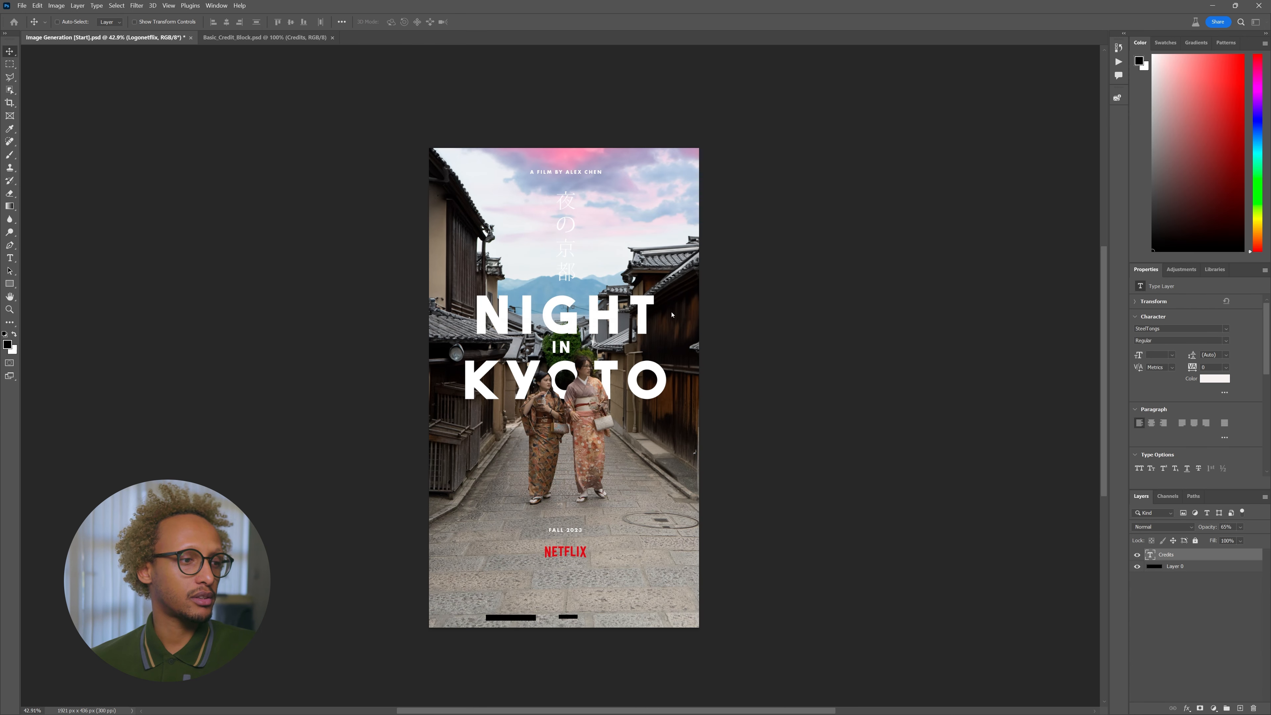
left_click_drag(695, 539, 632, 551)
key("Return")
double_click(598, 570)
left_click(365, 23)
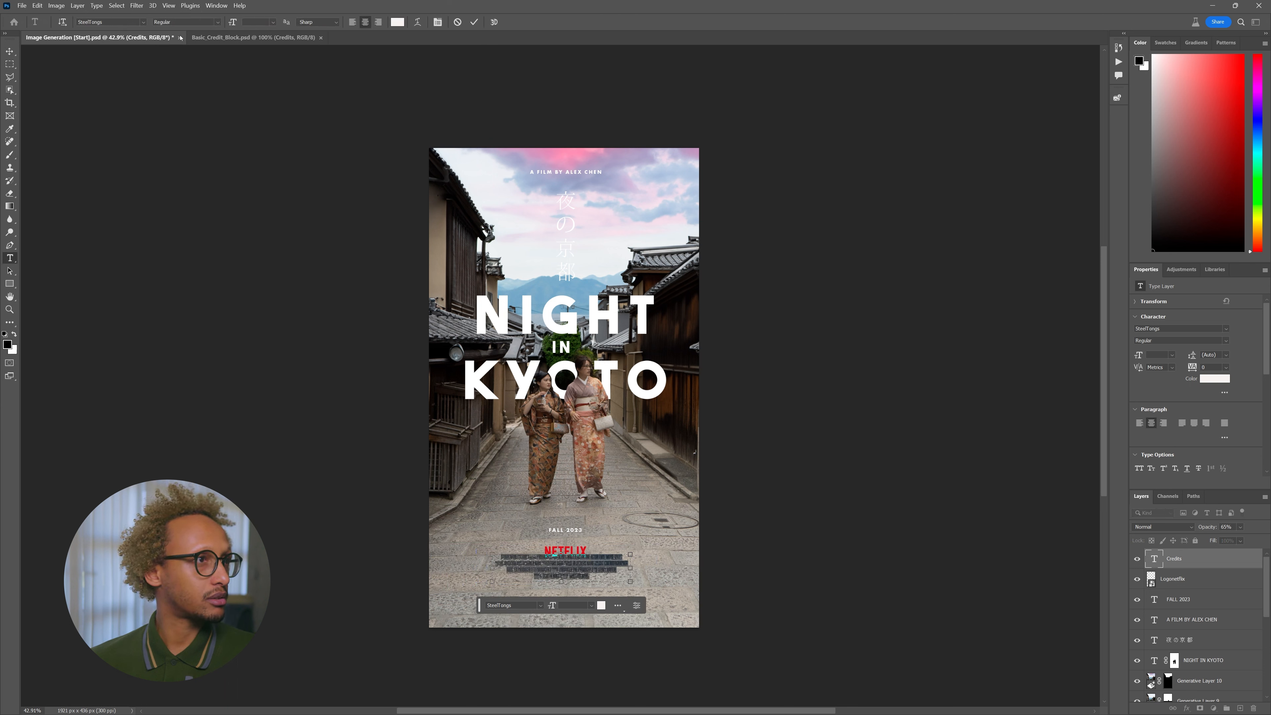
left_click(475, 22)
left_click_drag(650, 500, 650, 530)
- Move the Netflix logo layer further down, just above the credits block
key("v")
left_click(570, 553, "ctrl")
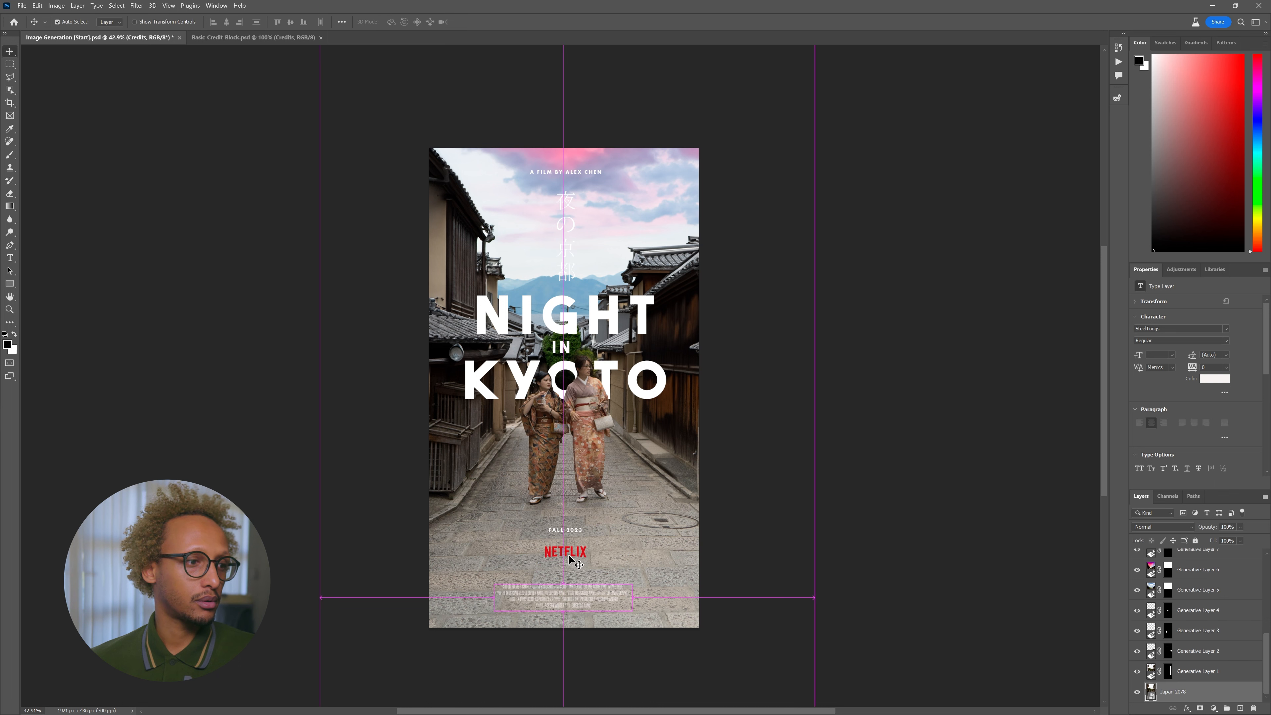
scroll(1201, 609, "up", 5)
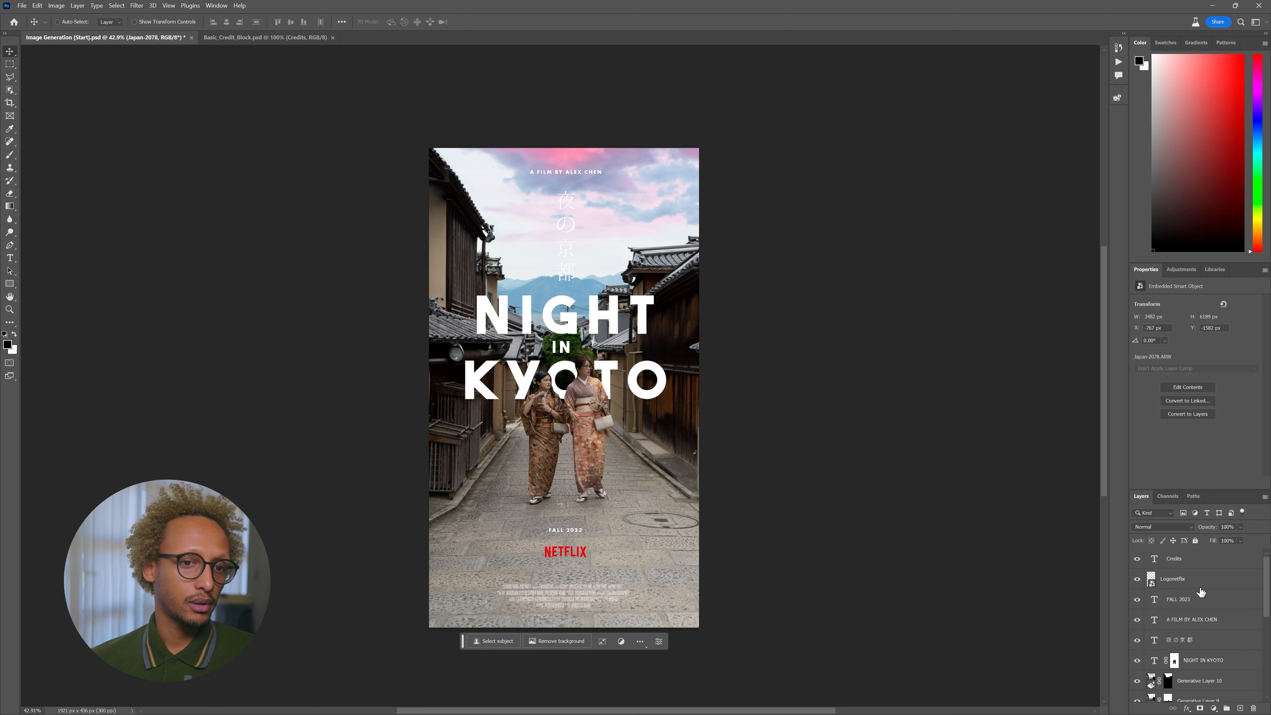
left_click(1188, 580)
left_click_drag(590, 548, 591, 554)
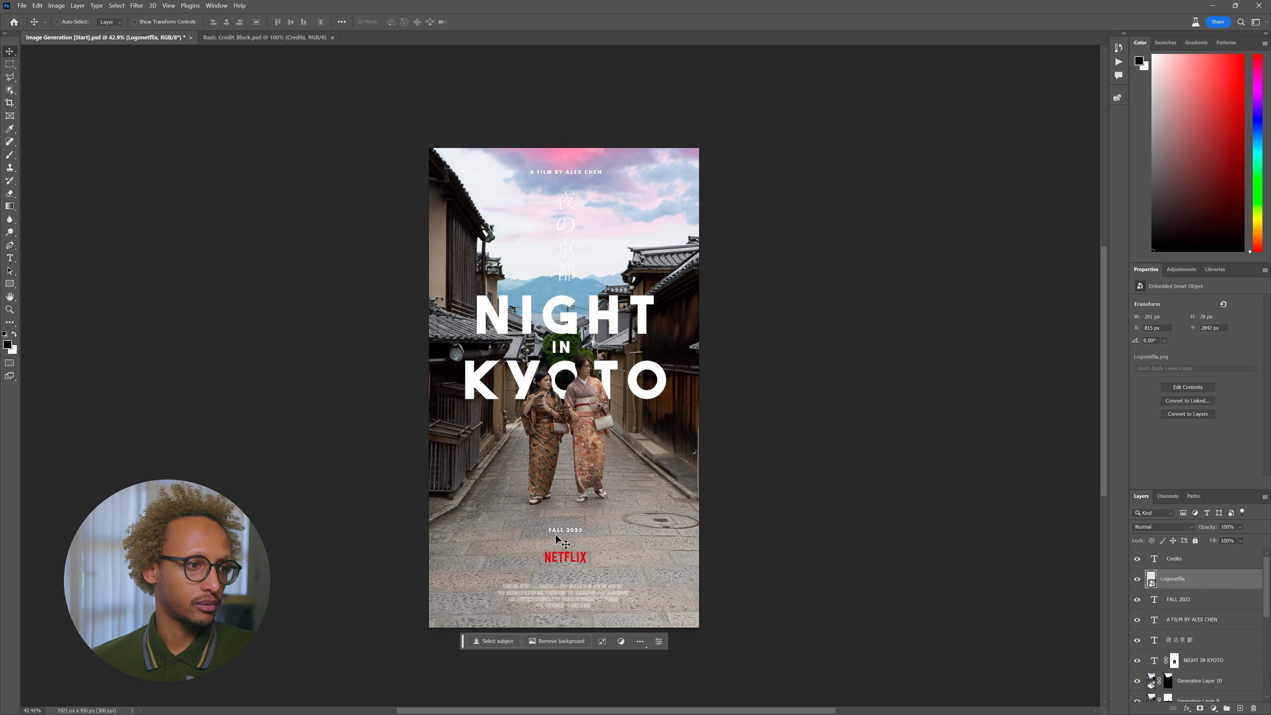
- Enlarge FALL 2023 from 9 pt to 15 pt and nudge it up slightly
key("t")
left_click(570, 530)
key("ctrl+a")
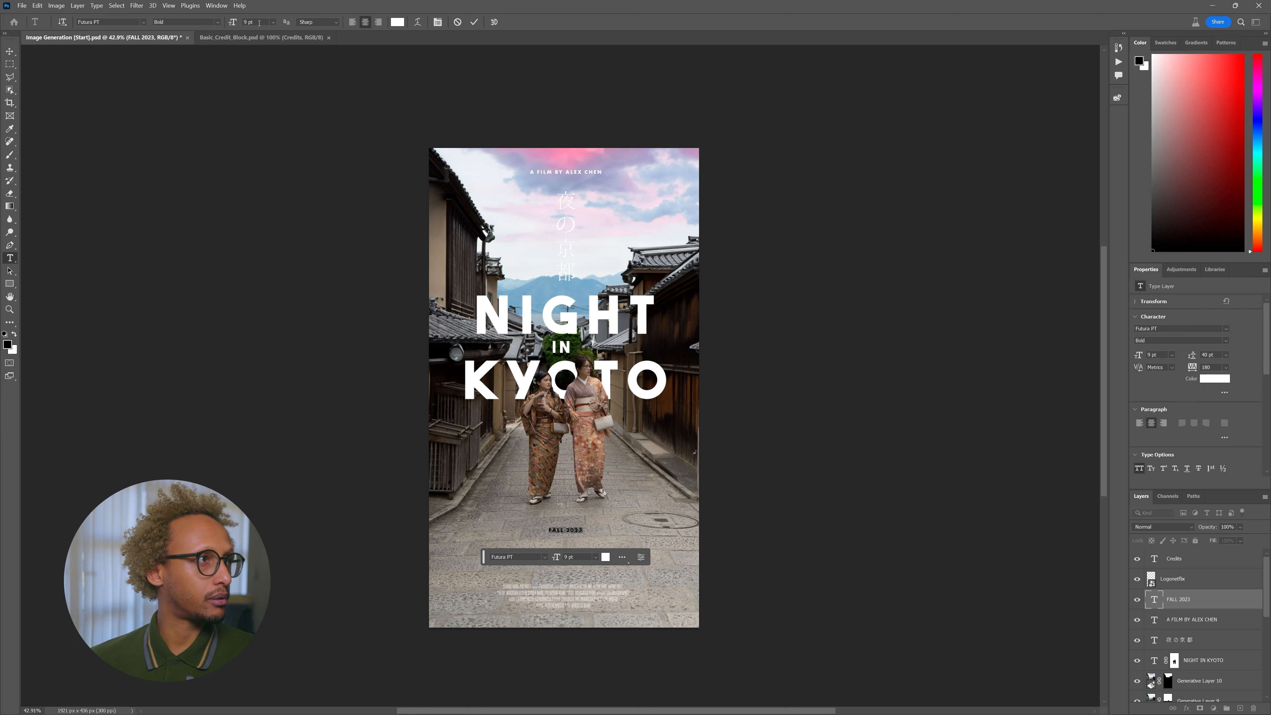
left_click_drag(235, 22, 237, 24)
key("Return")
key("ctrl+h")
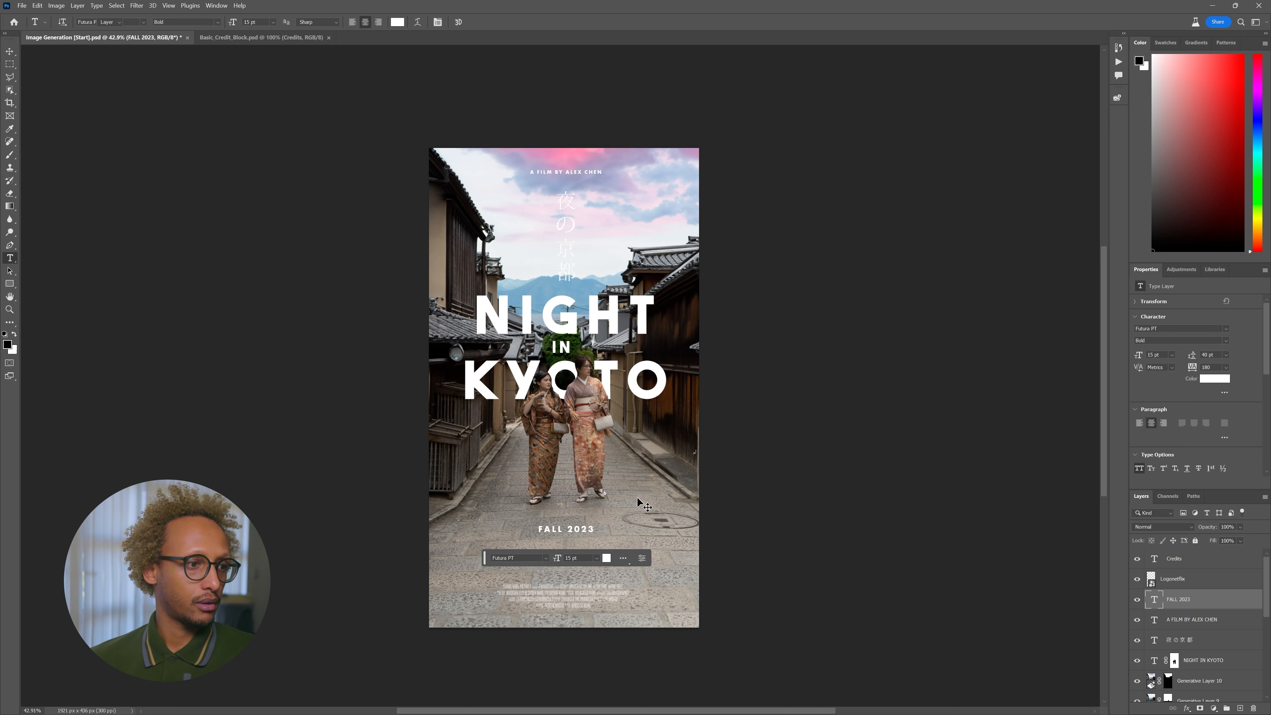
key("v")
left_click_drag(637, 503, 637, 502)
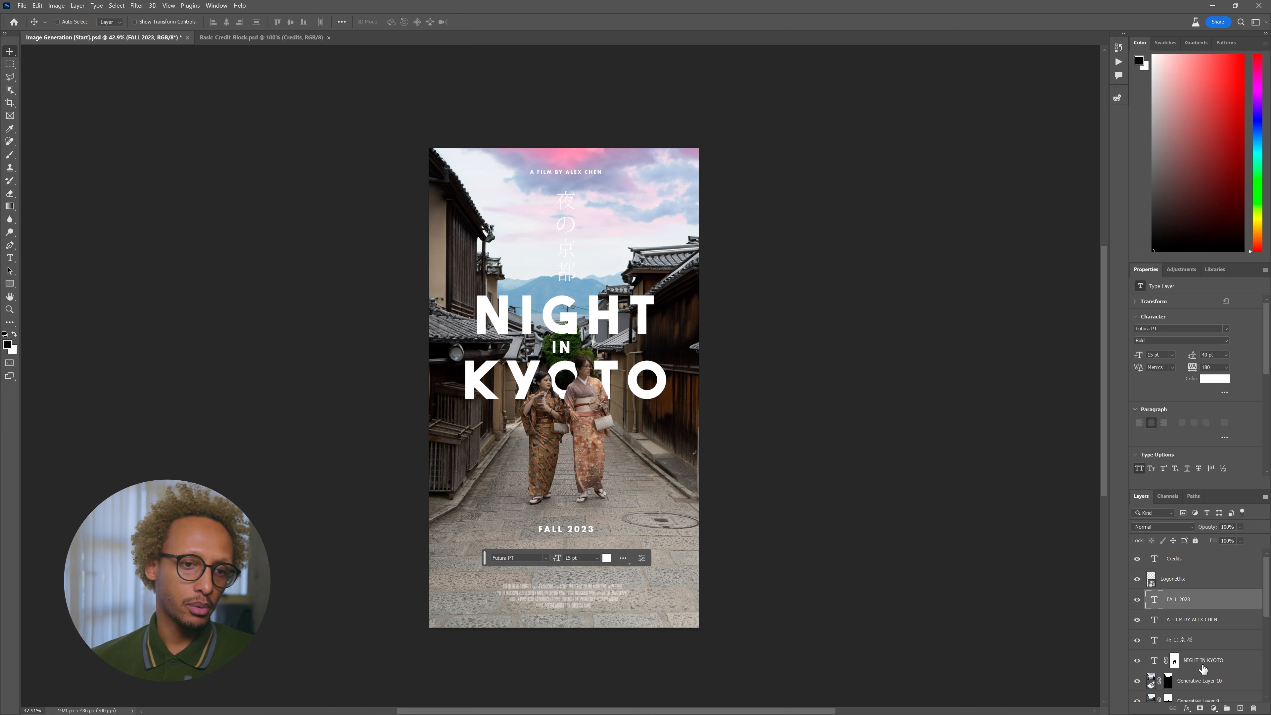
left_click(1203, 666)
left_click(1201, 646, "shift")
left_click(1196, 620, "shift")
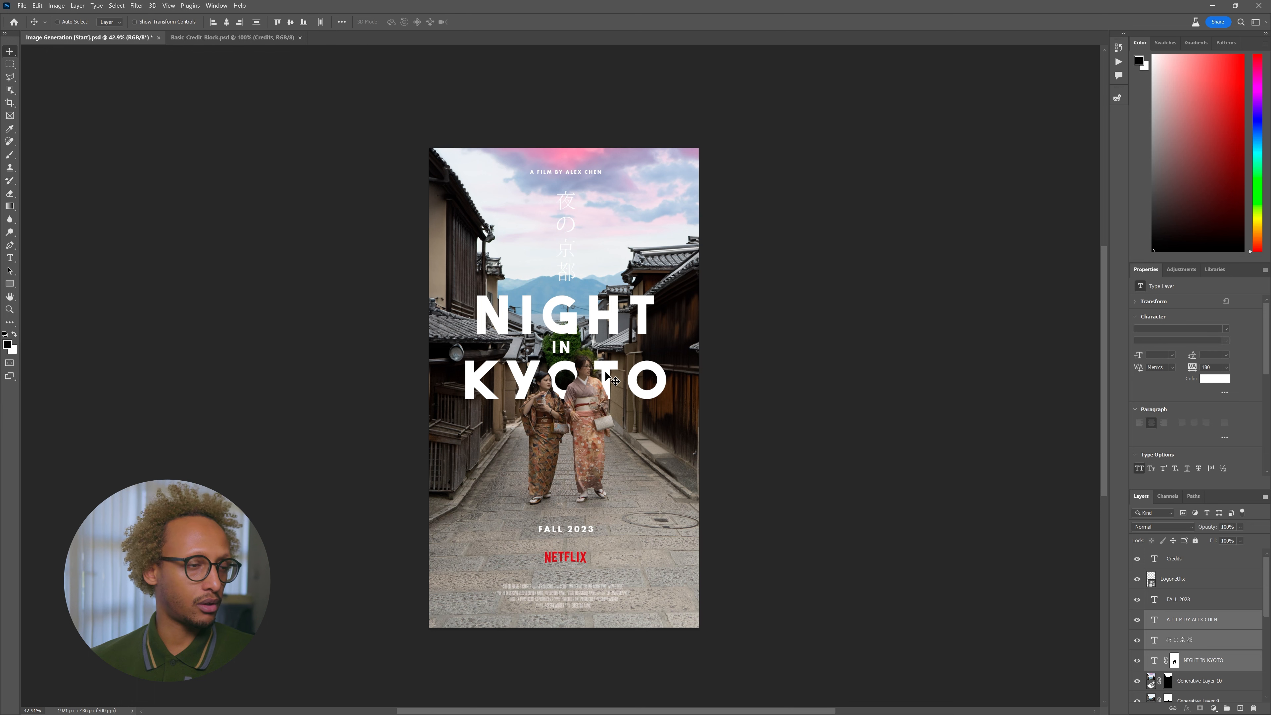
left_click_drag(605, 372, 607, 384)
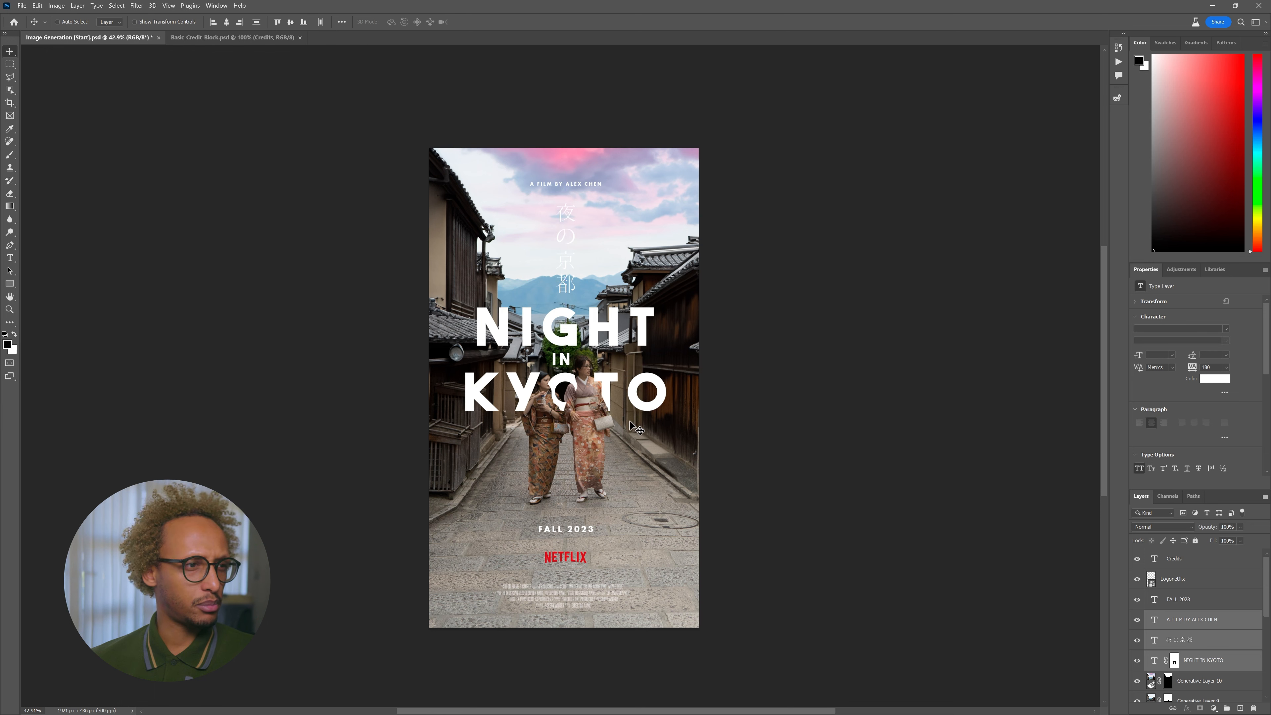
key("ctrl+z")
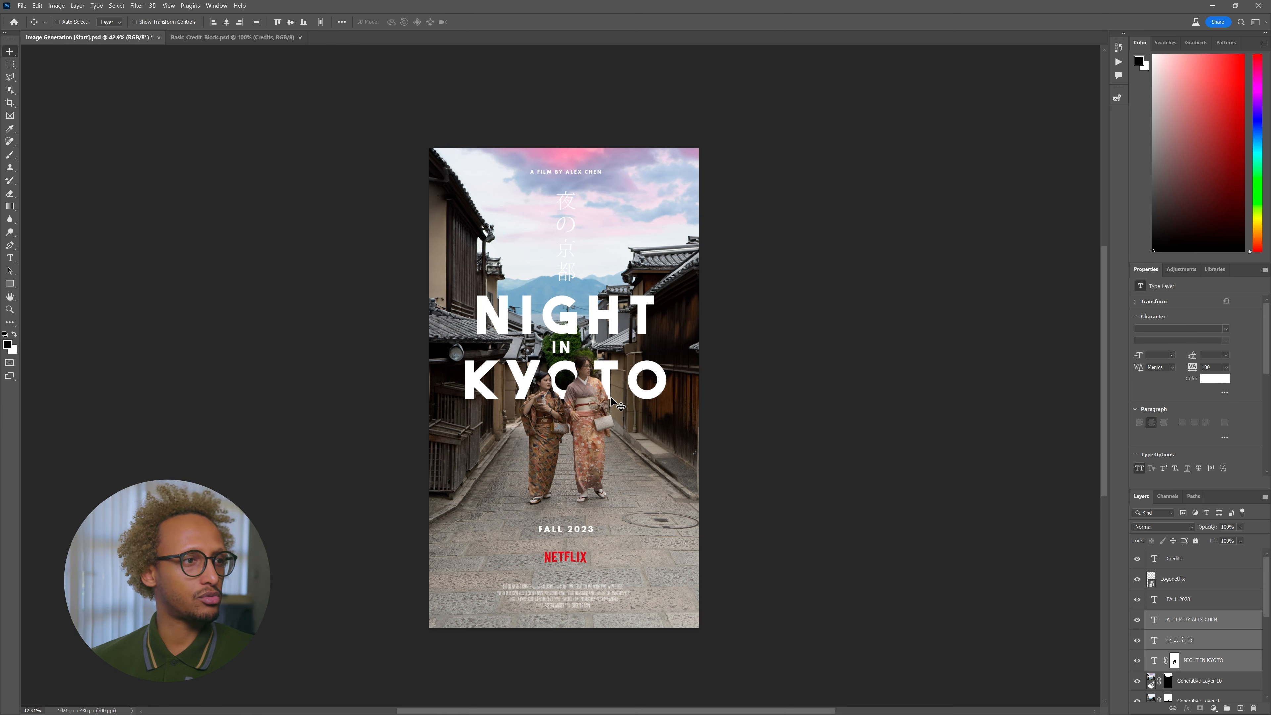
key("ctrl+a")
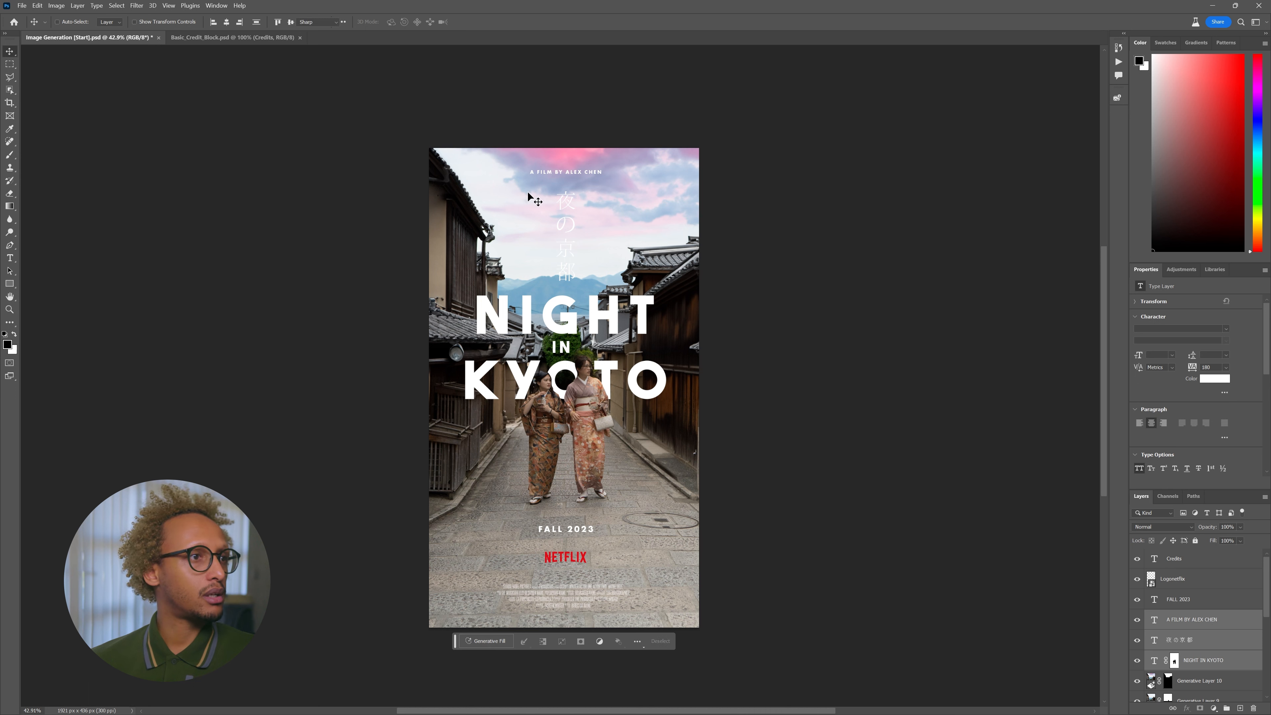
key("ctrl+d")
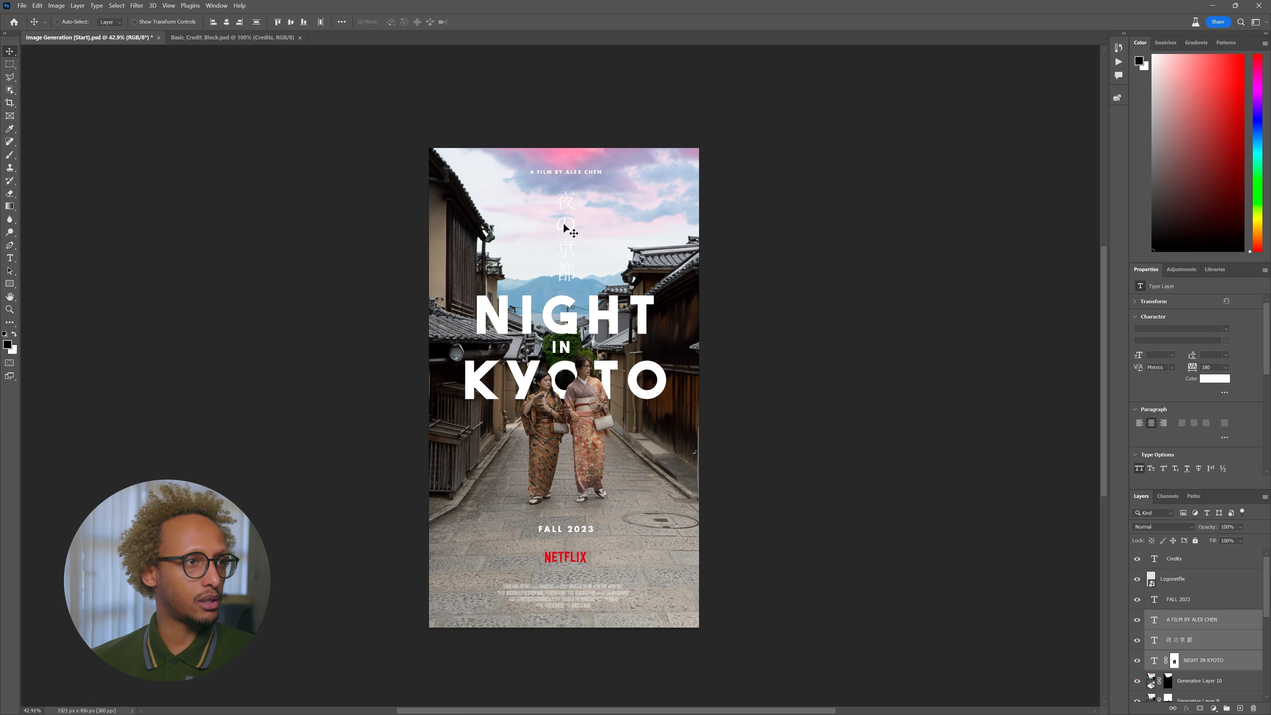
key("t")
key("v")
key("ctrl+a")
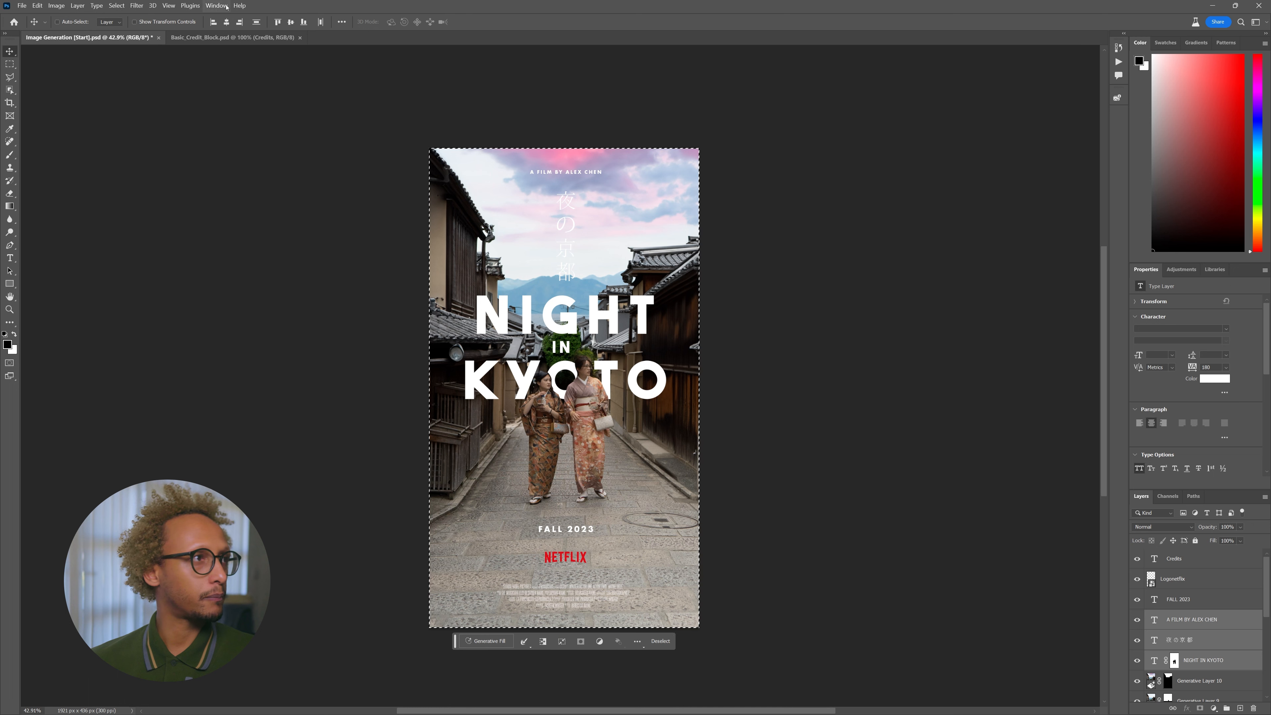
- Shrink the vertical 夜の京都 title to 30 pt with tighter 32 pt leading
key("ctrl+d")
key("t")
key("v")
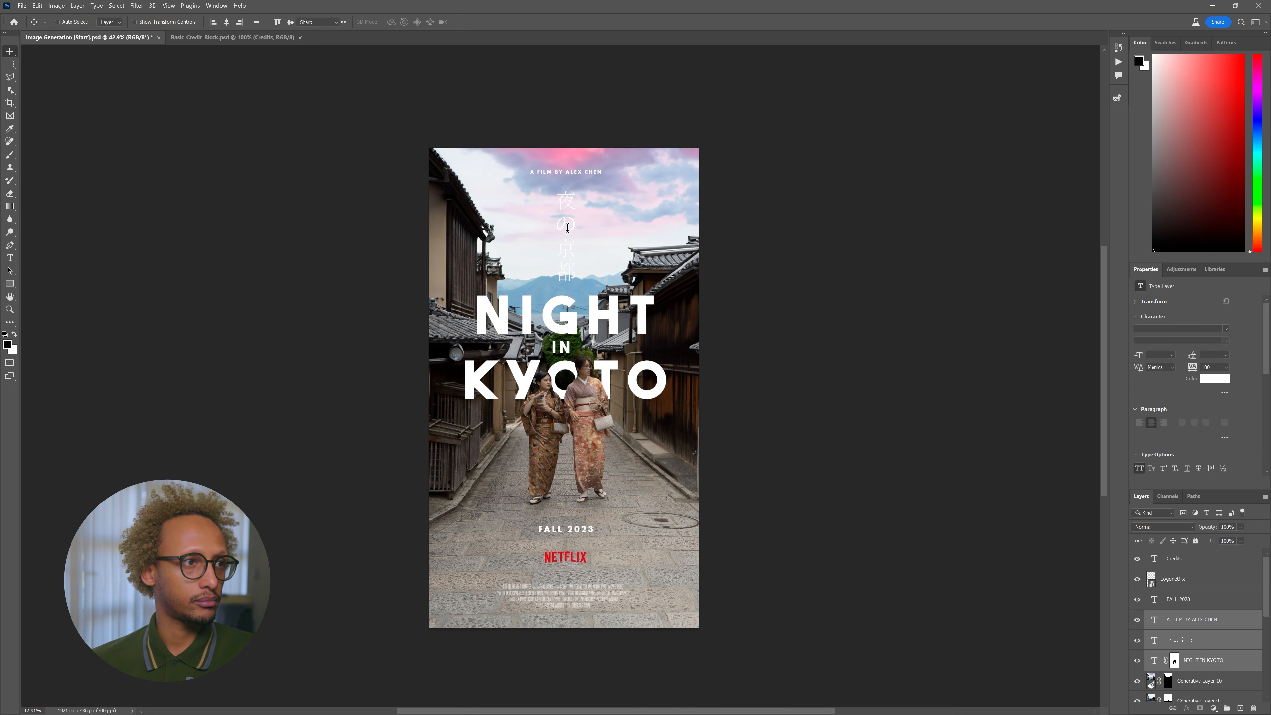
left_click(1215, 621)
left_click(1204, 641)
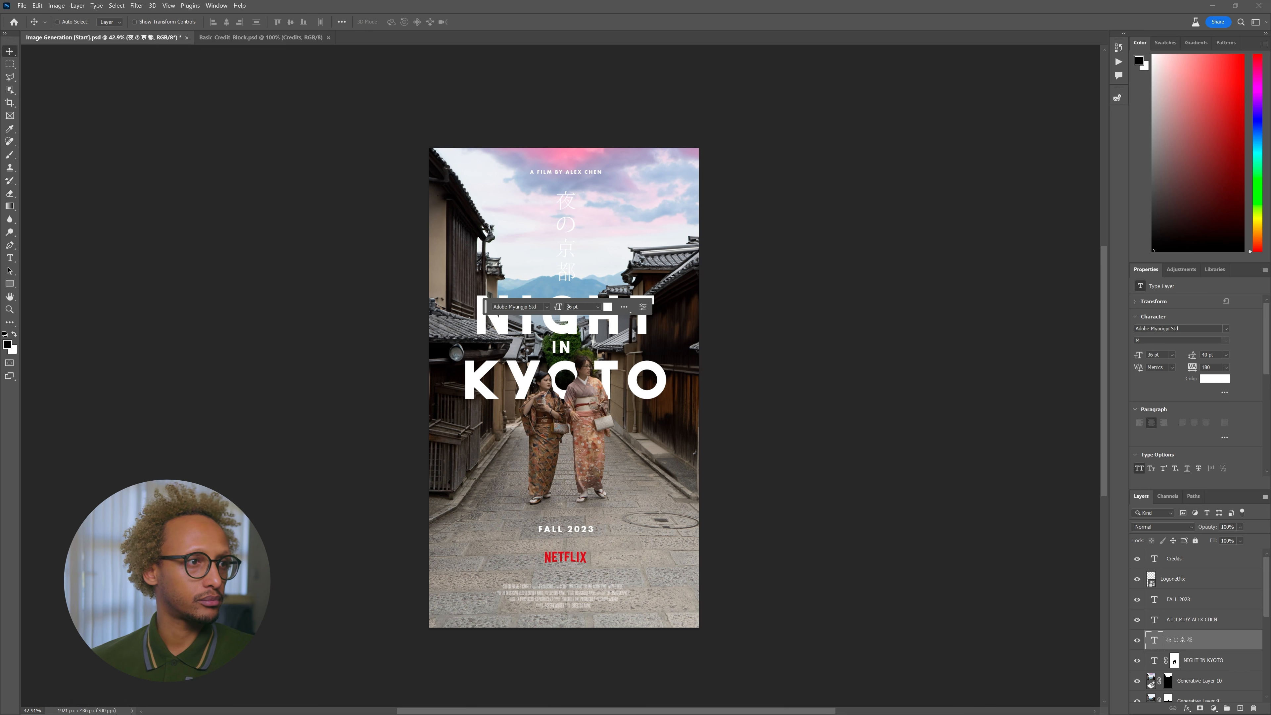
left_click_drag(560, 307, 557, 307)
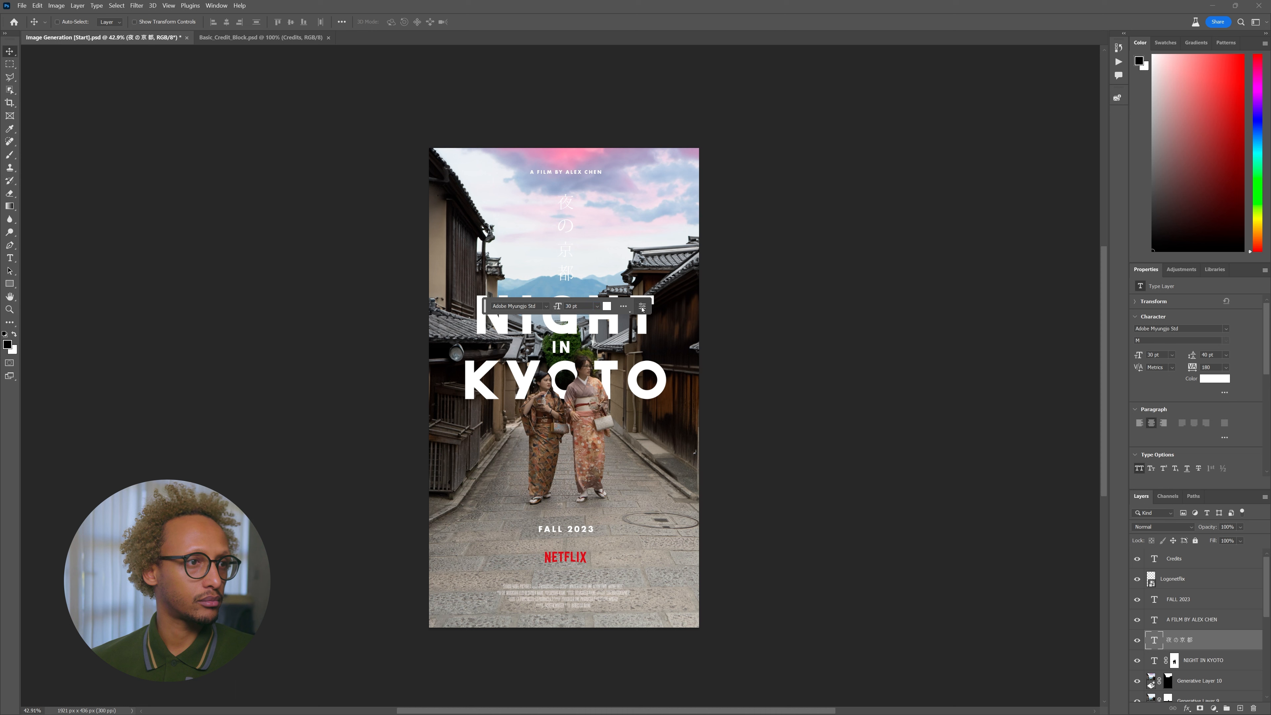
left_click_drag(1195, 354, 1194, 358)
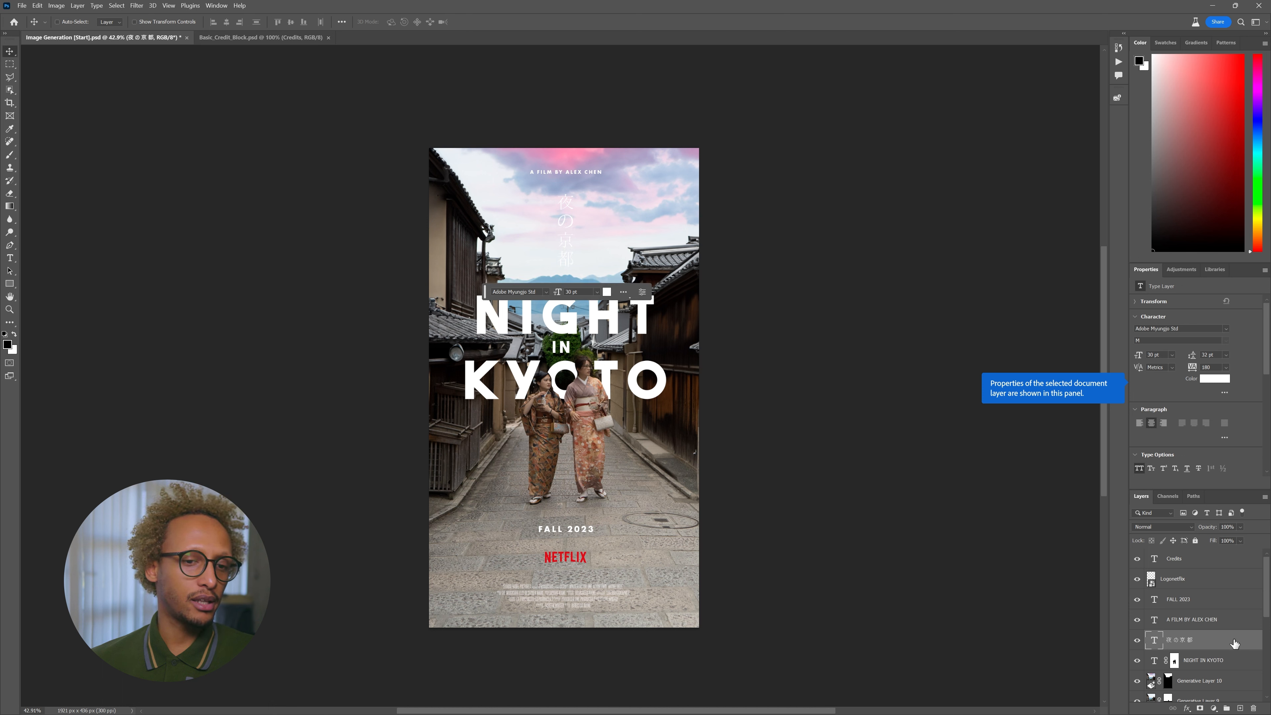
double_click(1234, 643)
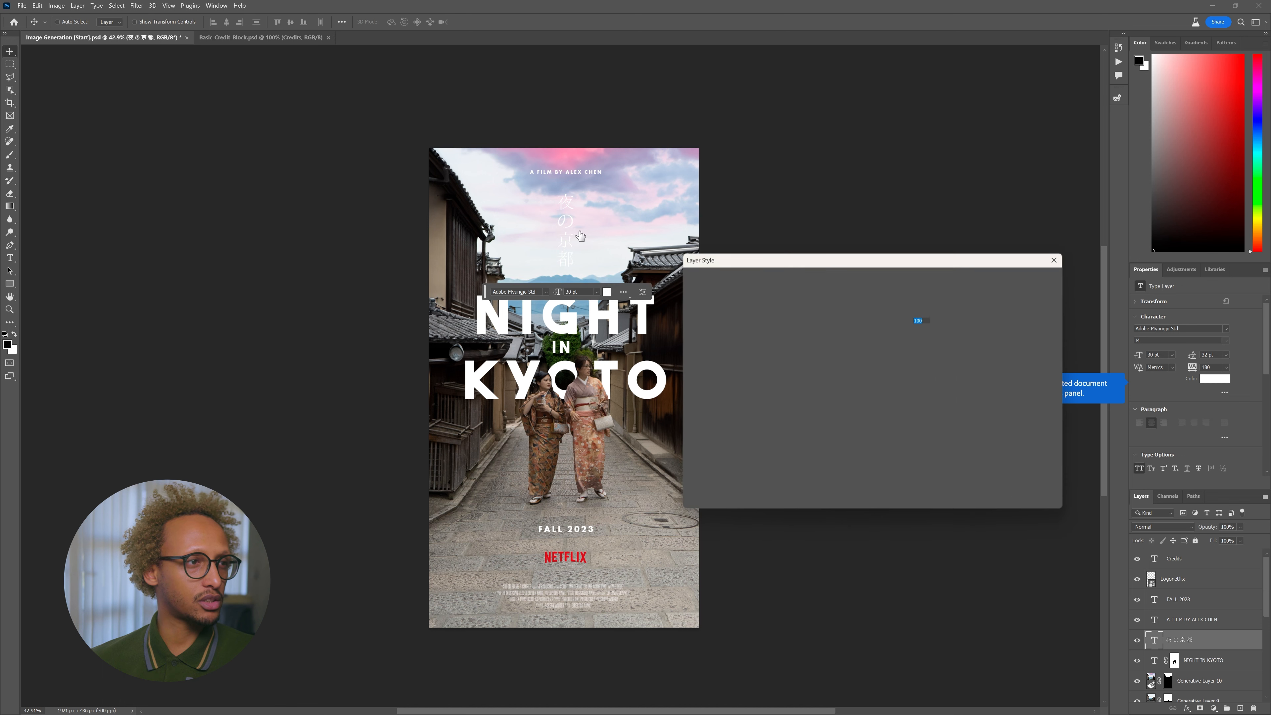
- Give 夜の京都 a faint Multiply drop shadow with 28 px distance and 22 px size
left_click(691, 460)
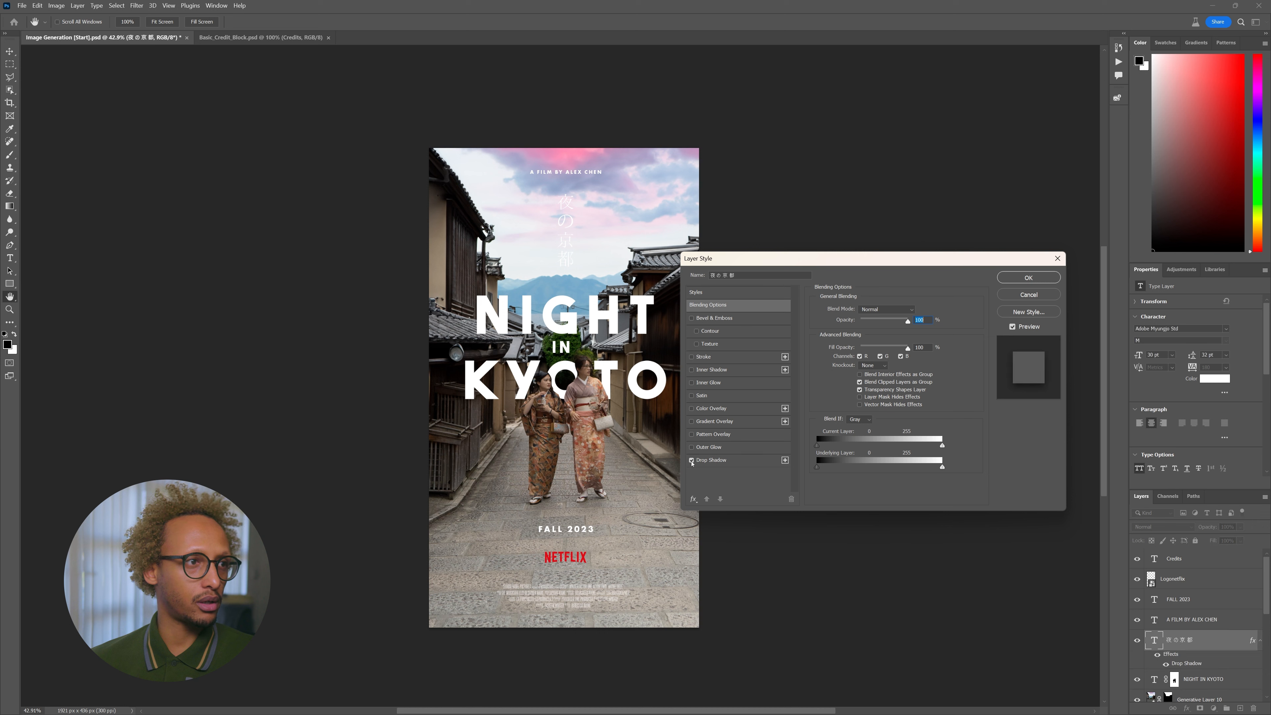
left_click(719, 460)
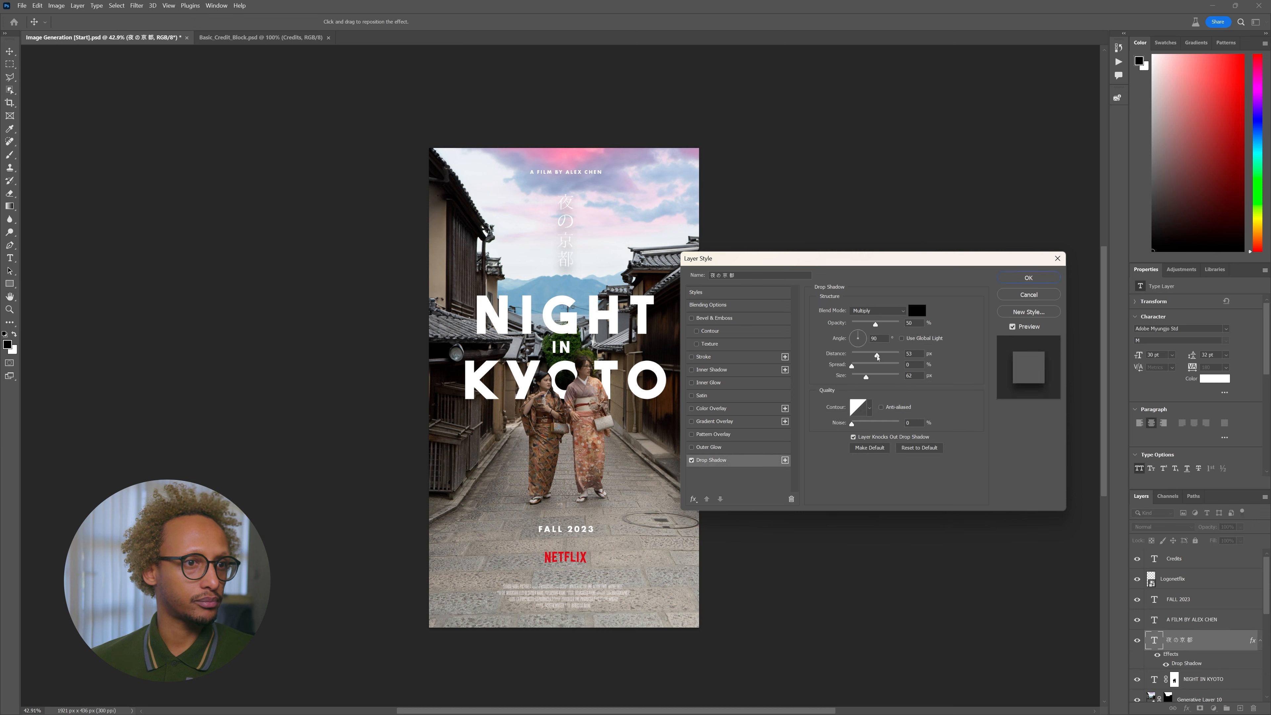
left_click(866, 360)
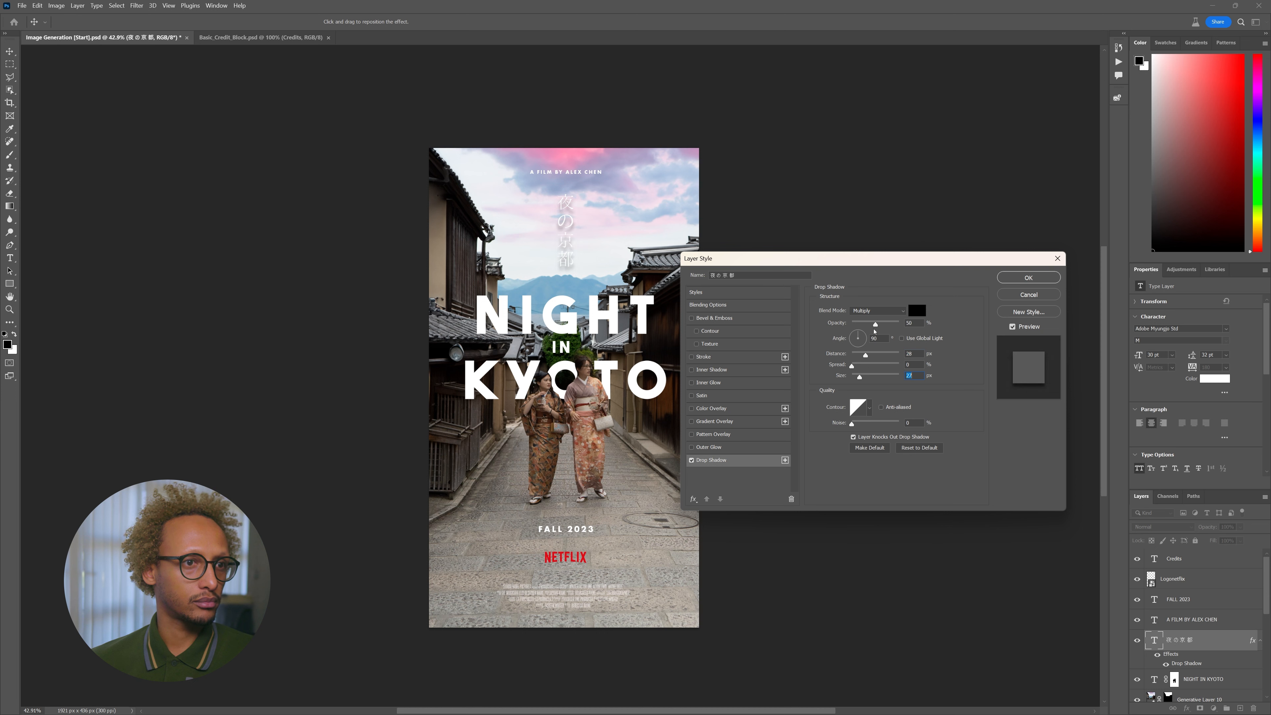
left_click_drag(871, 326, 864, 325)
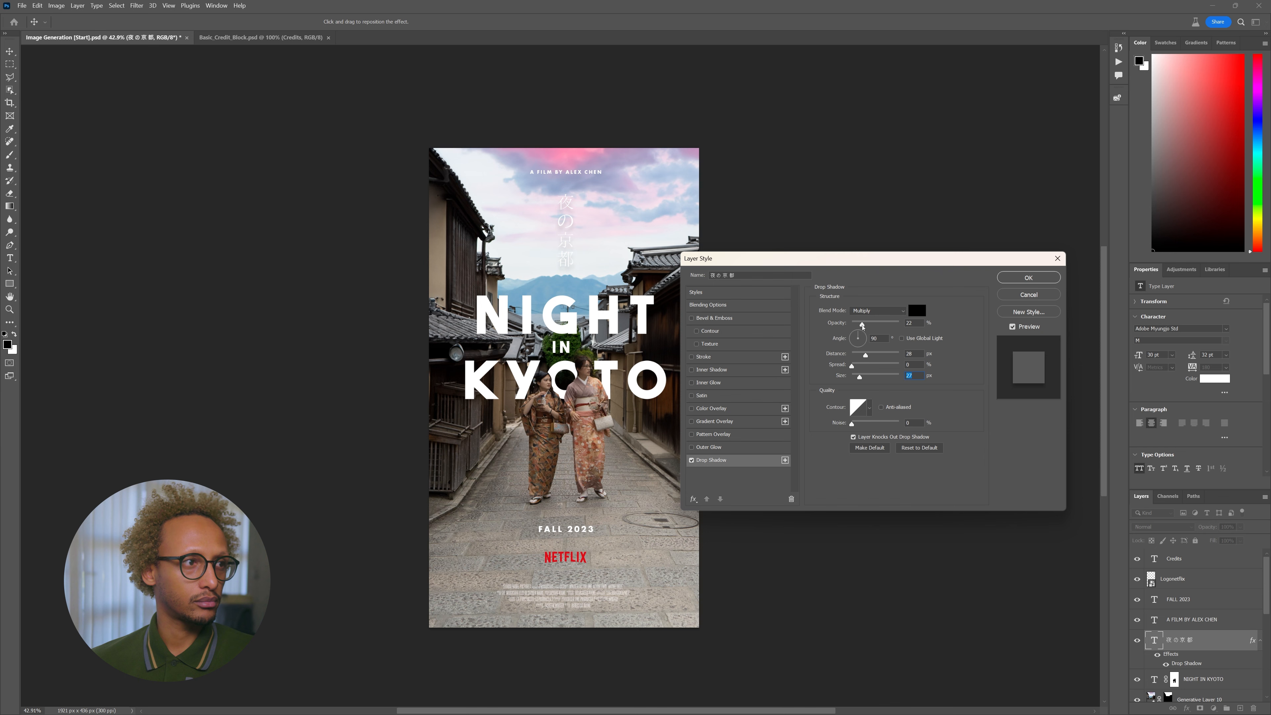
left_click(1028, 277)
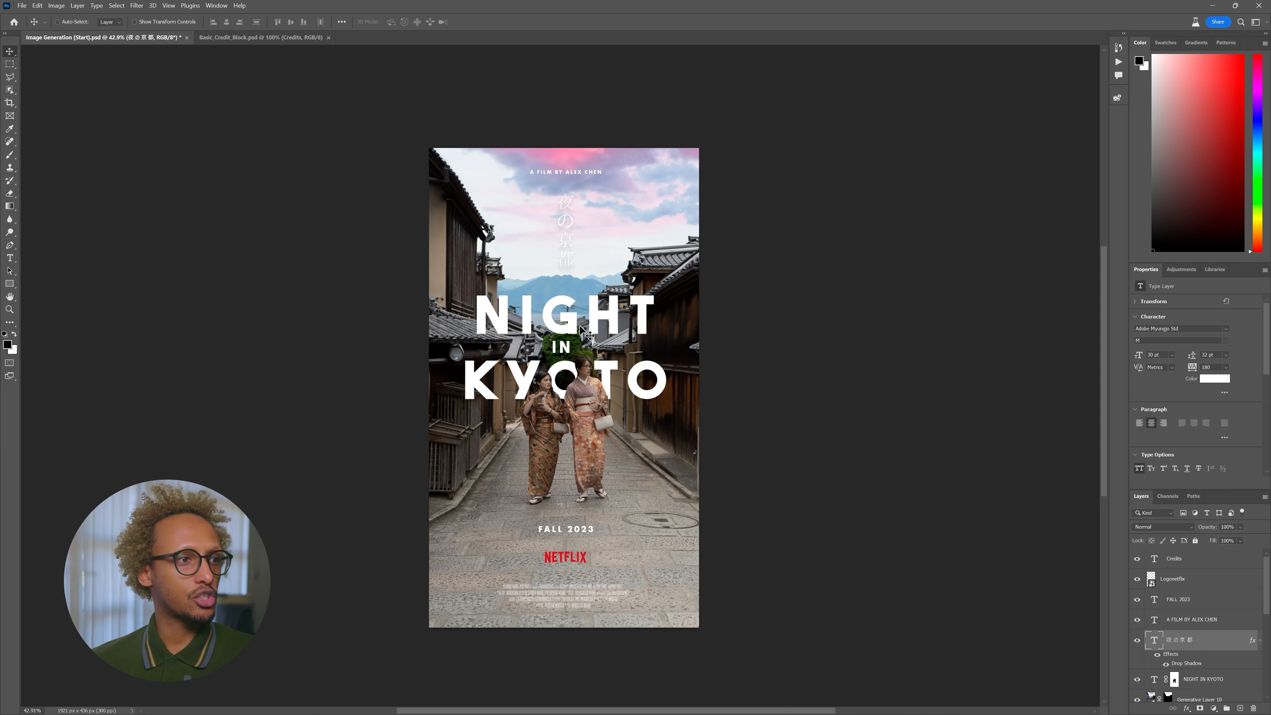
- Change the NIGHT IN KYOTO title colour to bright yellow #f4da00
left_click(1186, 675)
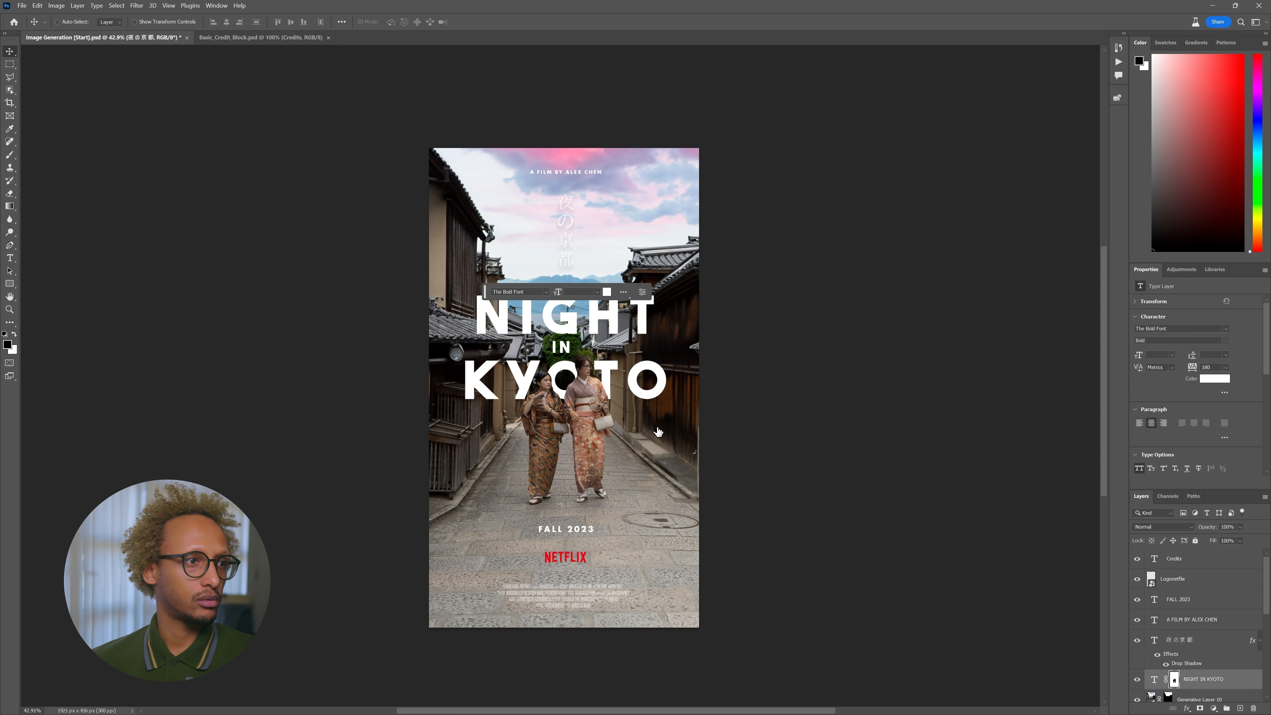
scroll(1172, 658, "down", 2)
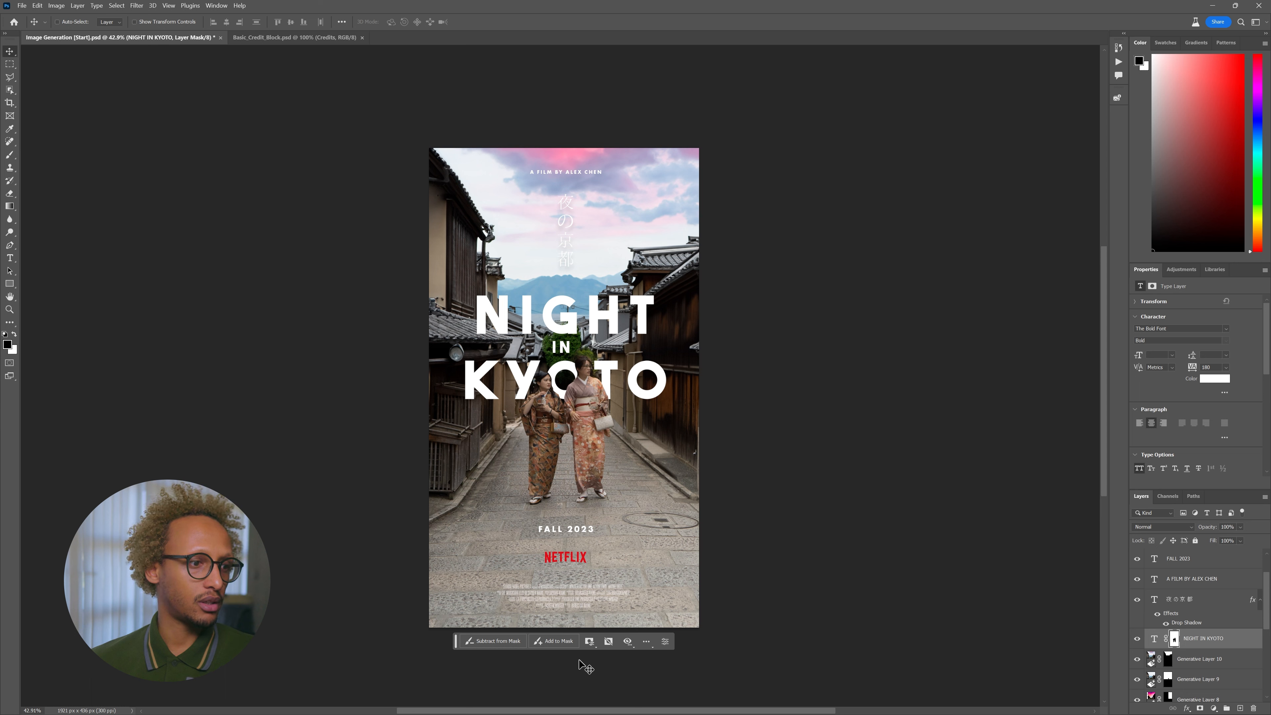
double_click(1158, 640)
left_click(606, 432)
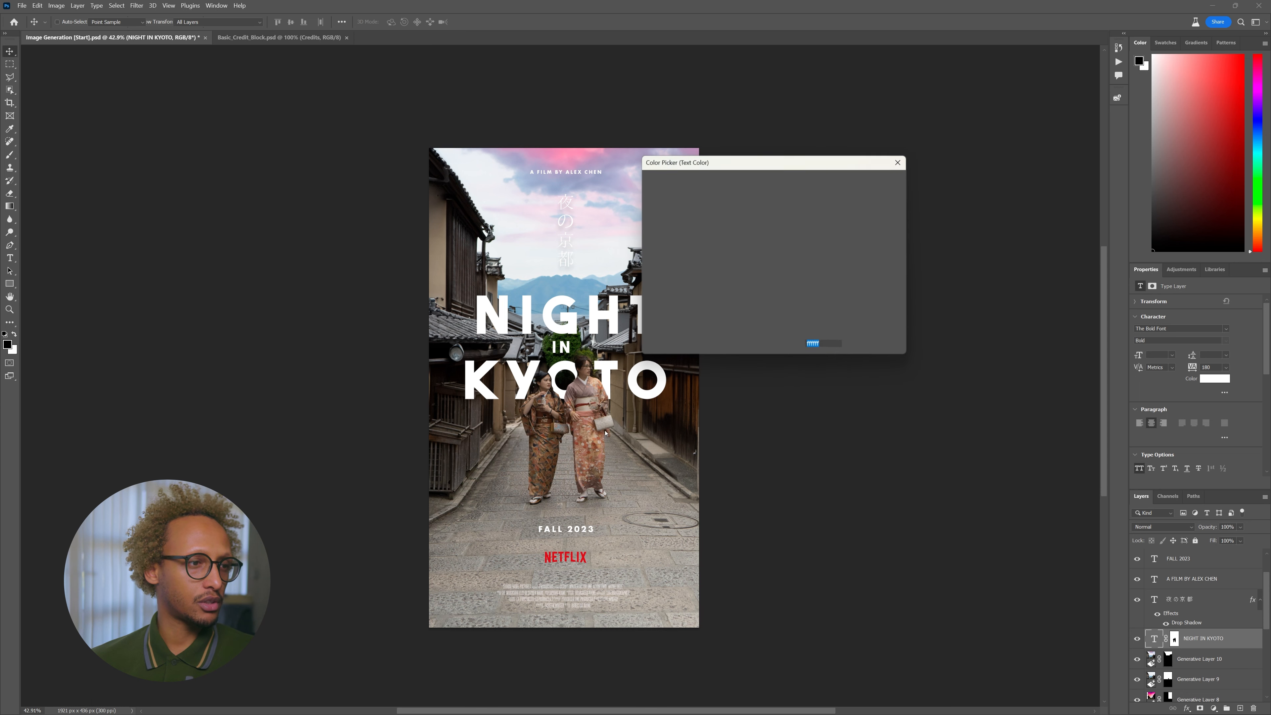
left_click_drag(784, 298, 784, 295)
left_click_drag(746, 227, 792, 191)
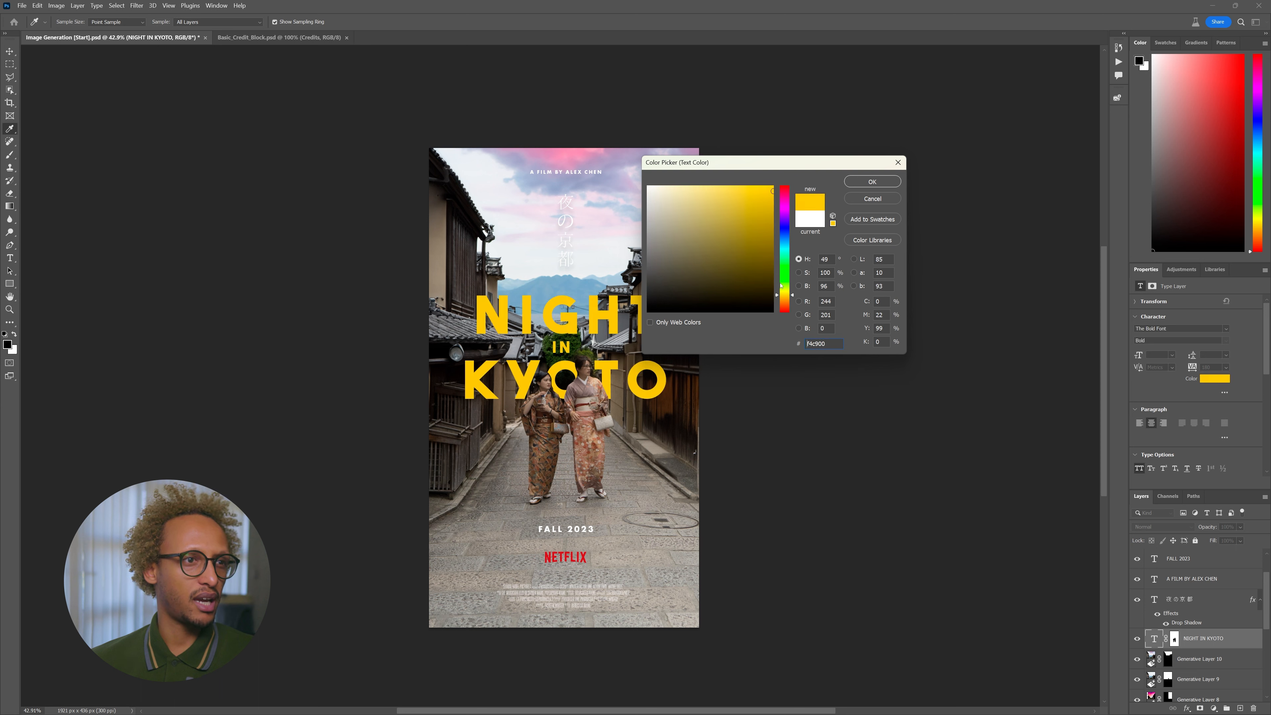
left_click_drag(787, 295, 787, 293)
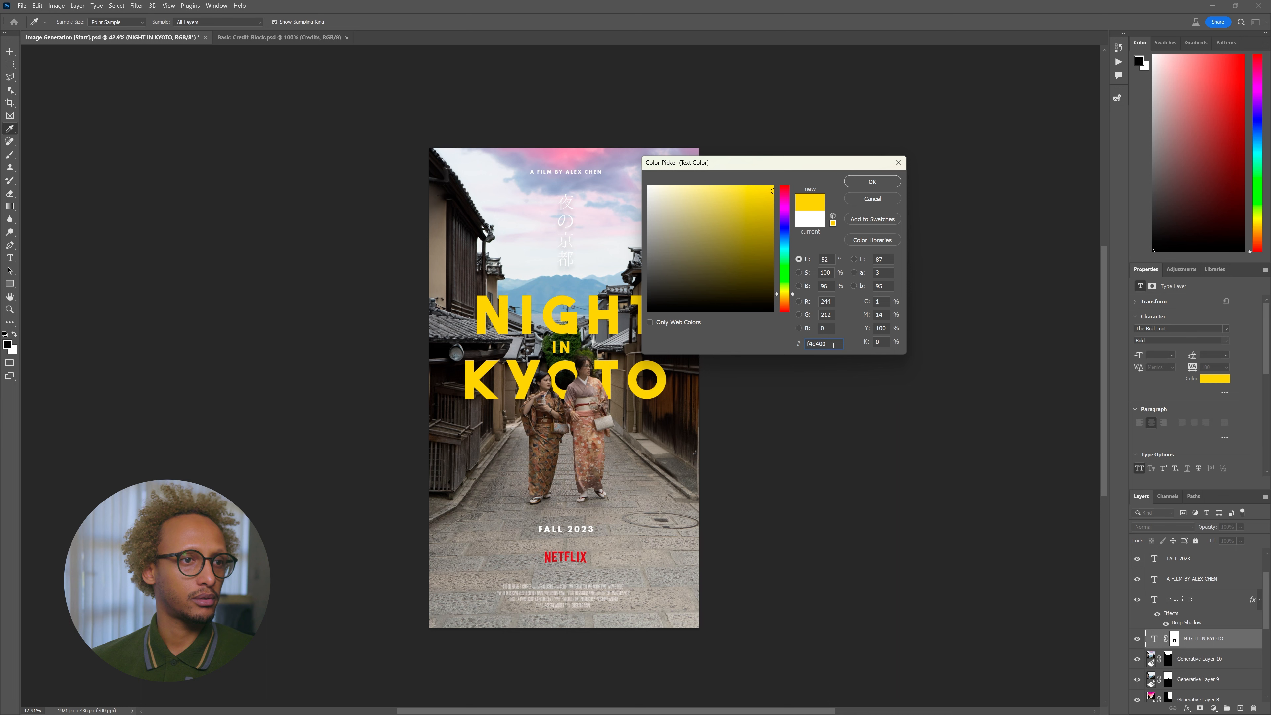
left_click(879, 183)
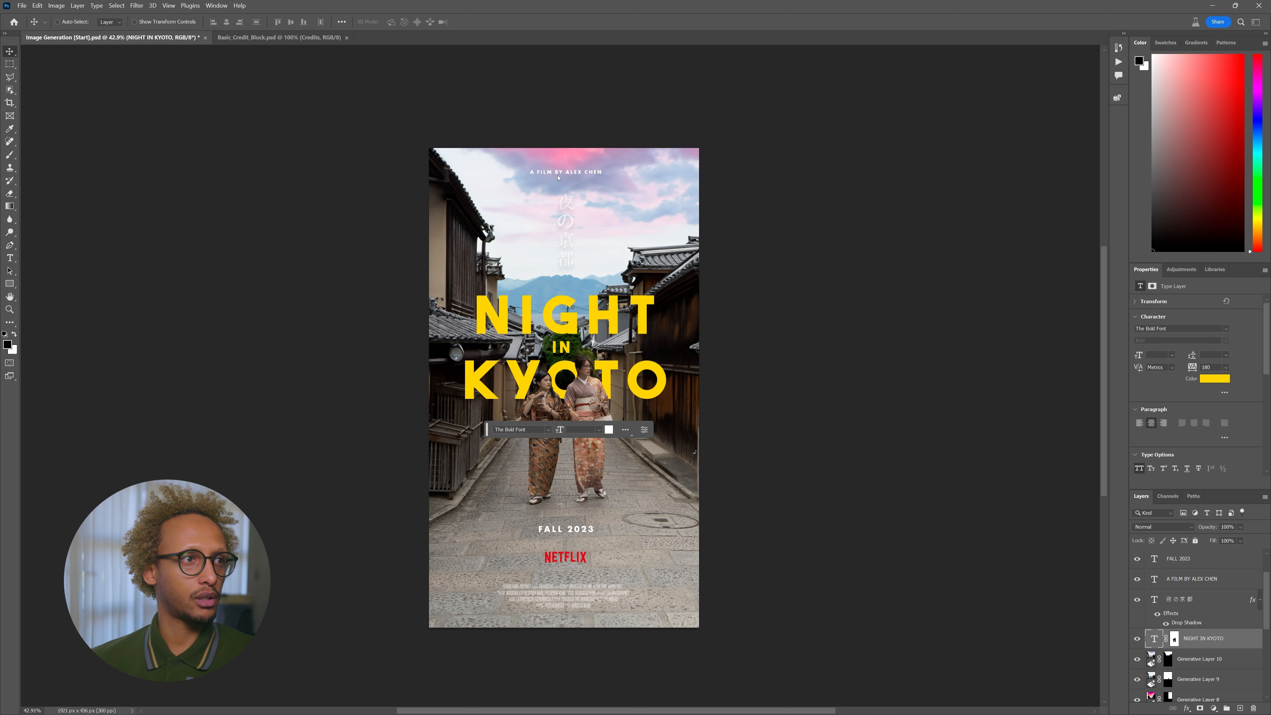
- Set the A FILM BY credit line to the same yellow
left_click(565, 173, "ctrl")
left_click(606, 199)
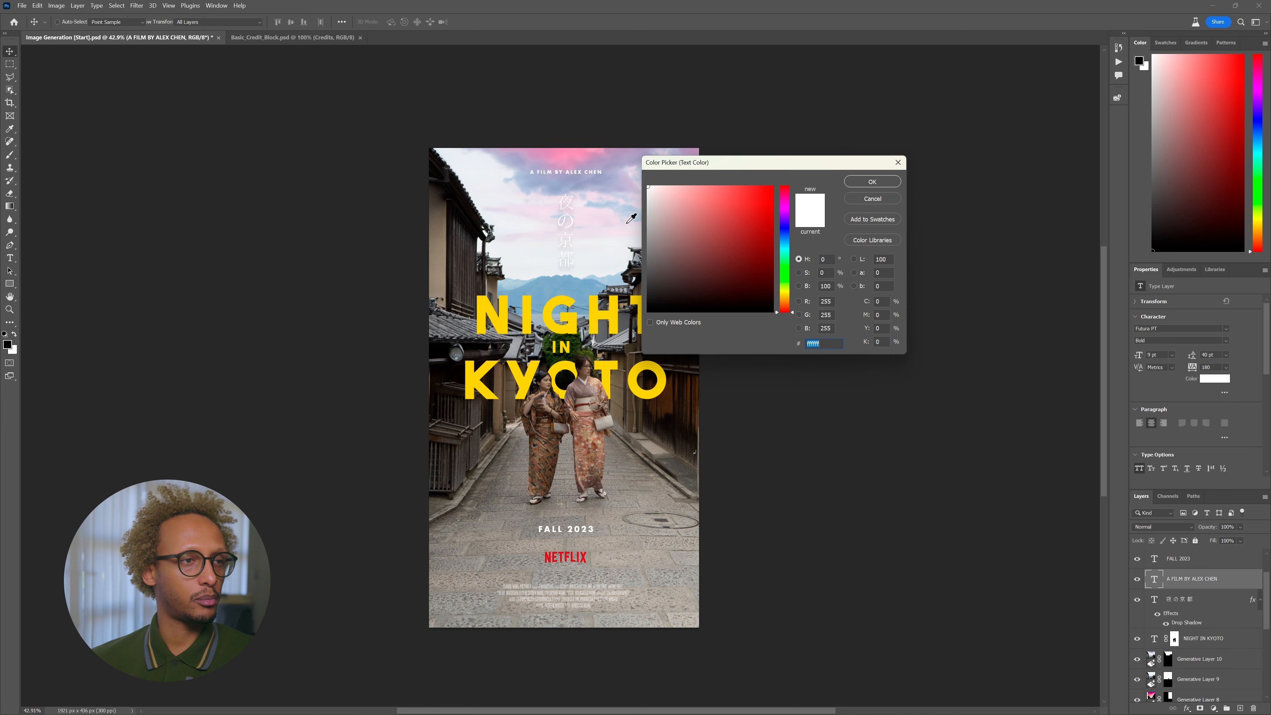
type("f4d400")
left_click(870, 182)
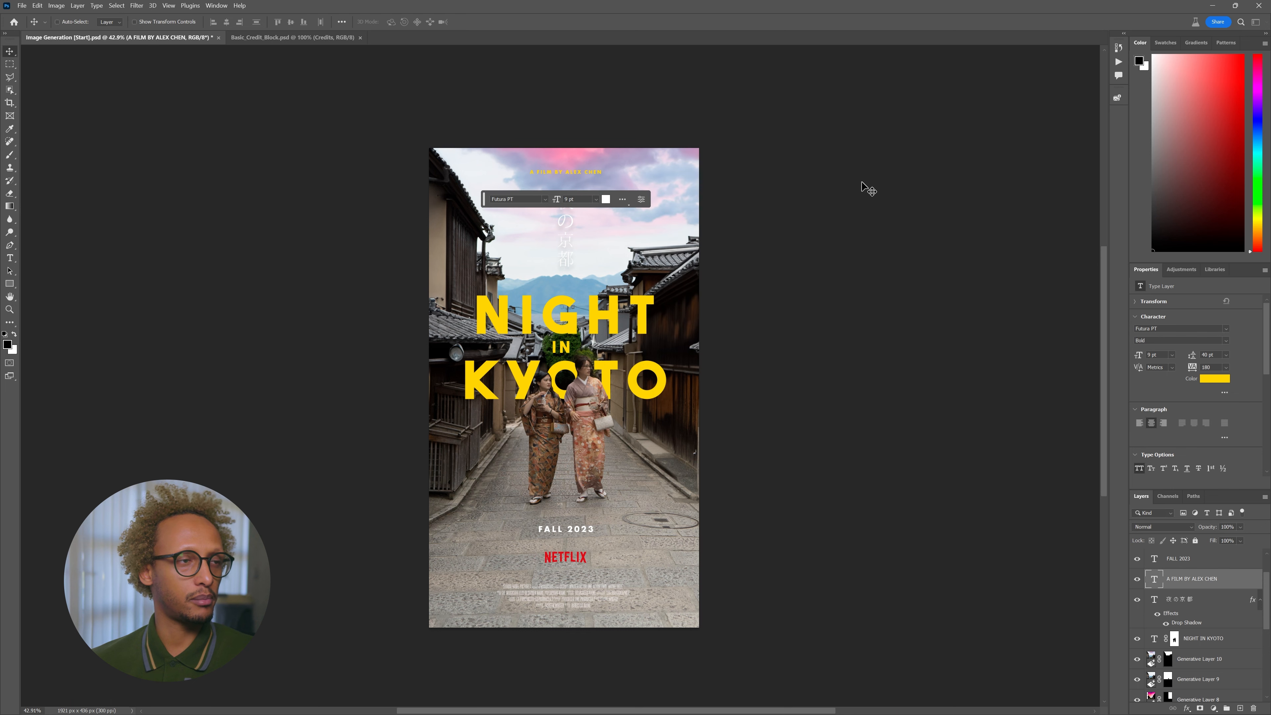
key("t")
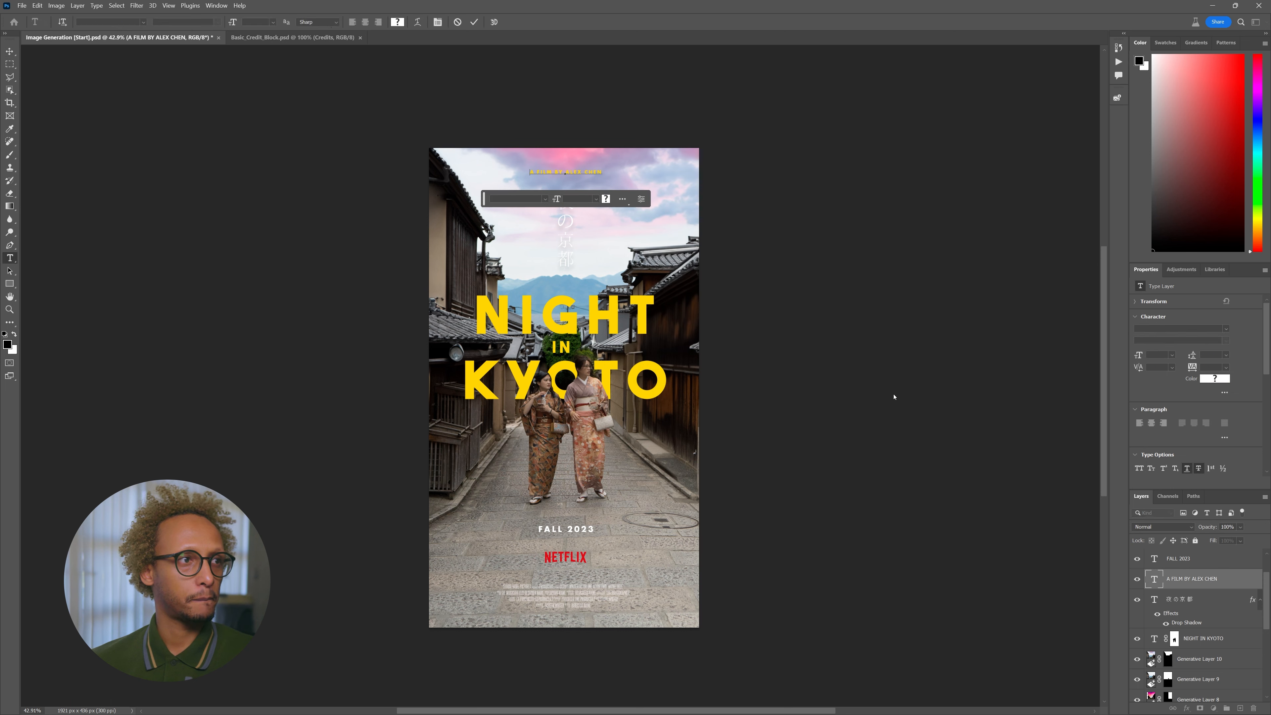
left_click(1210, 611)
key("v")
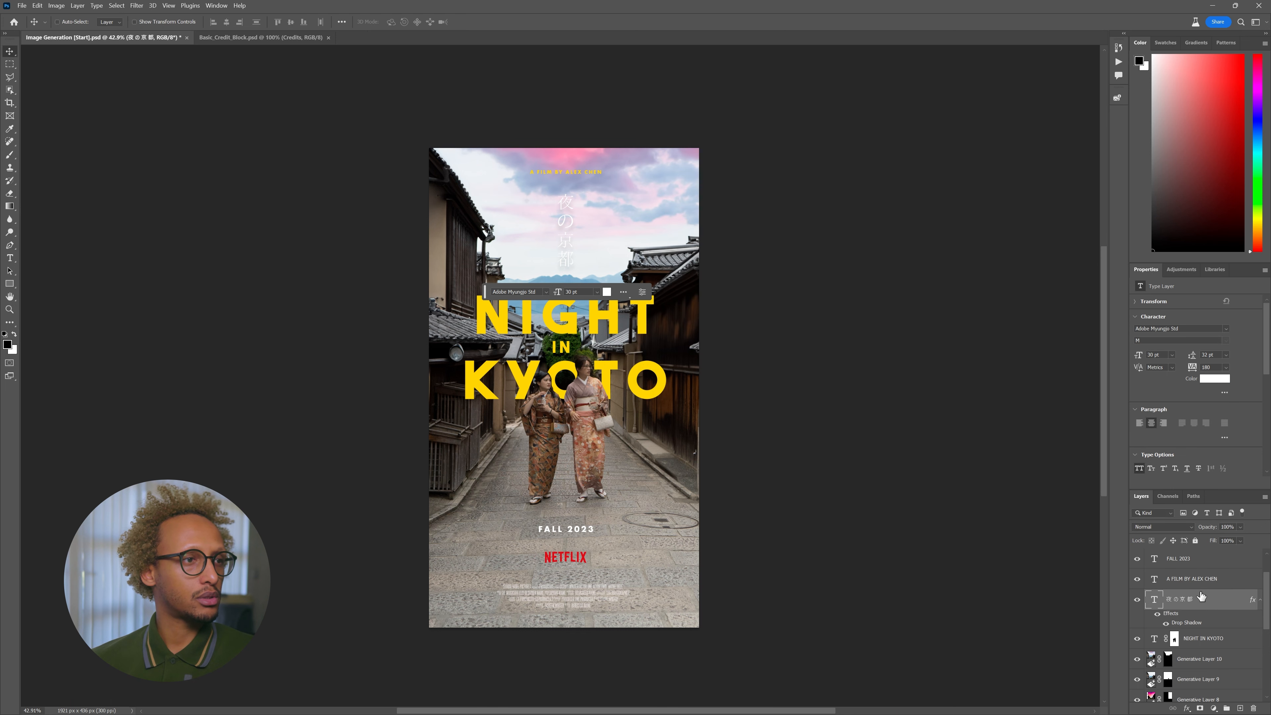
left_click_drag(484, 292, 776, 325)
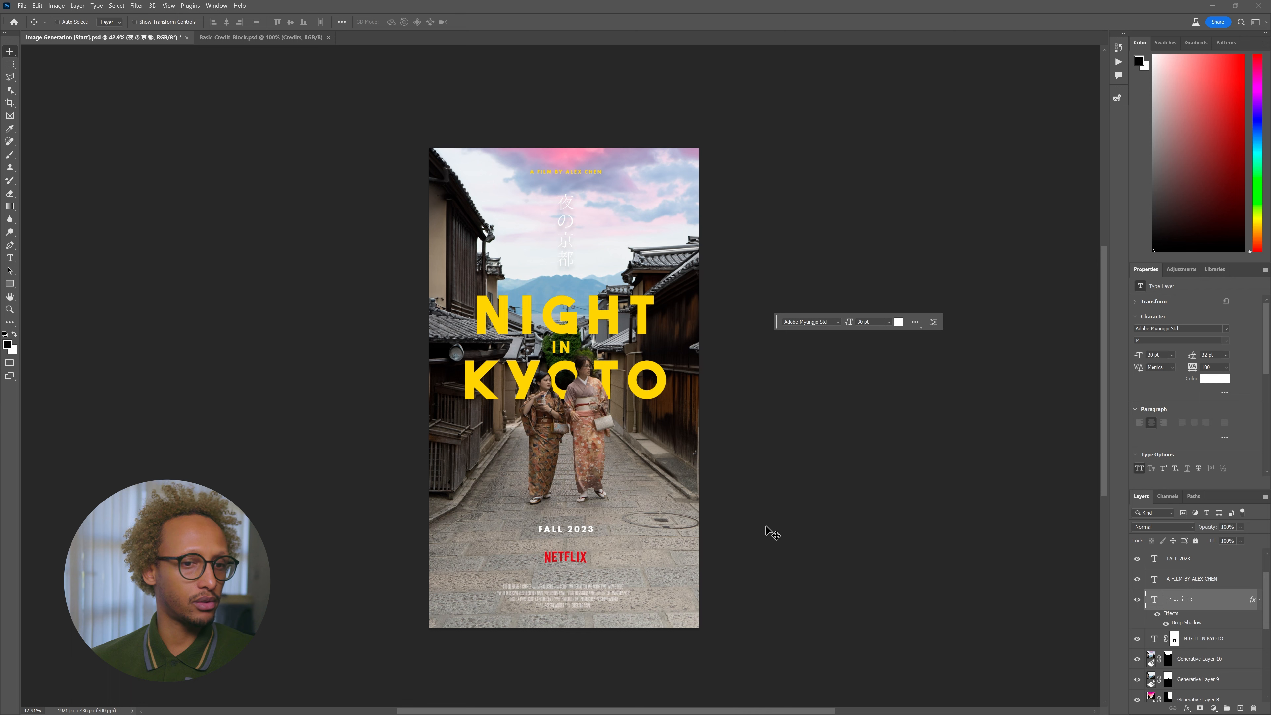
- Group Generative Layer 10 through Japan-2078 into Group 1 and duplicate it
scroll(766, 531, "down", 2)
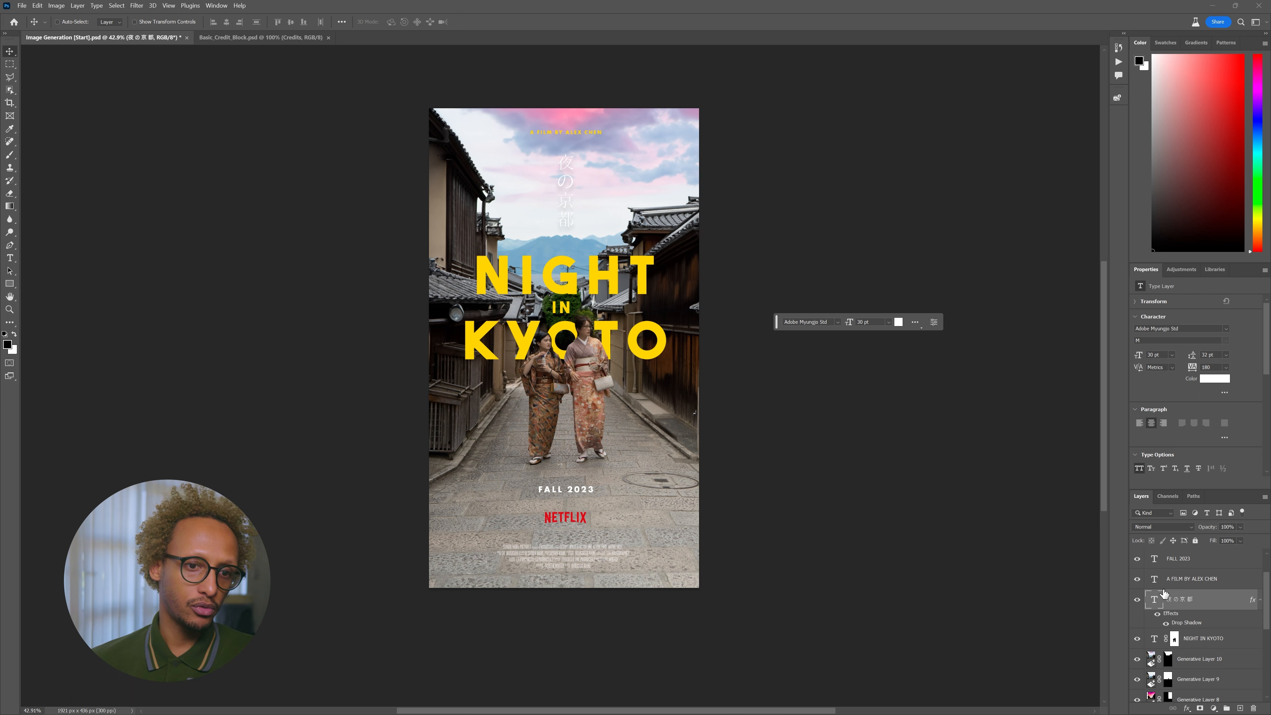
scroll(1177, 631, "down", 2)
left_click(1196, 594)
scroll(1196, 616, "down", 4)
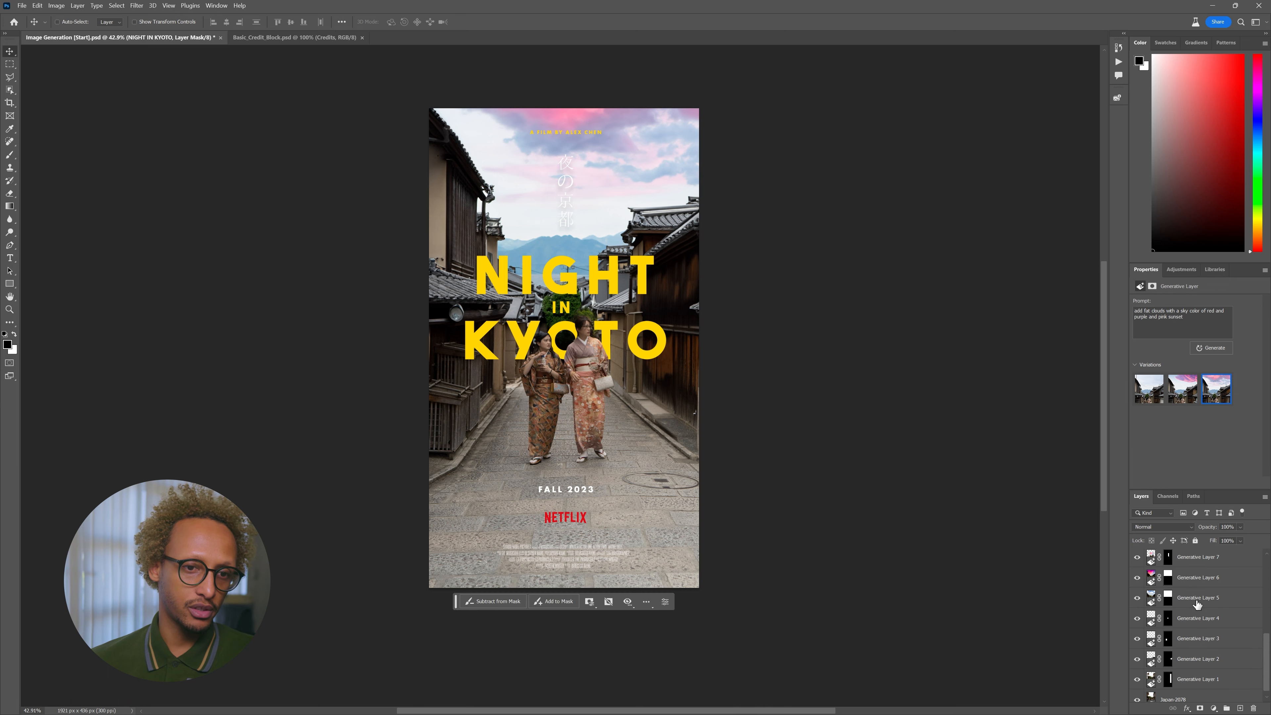
left_click(1200, 693, "shift")
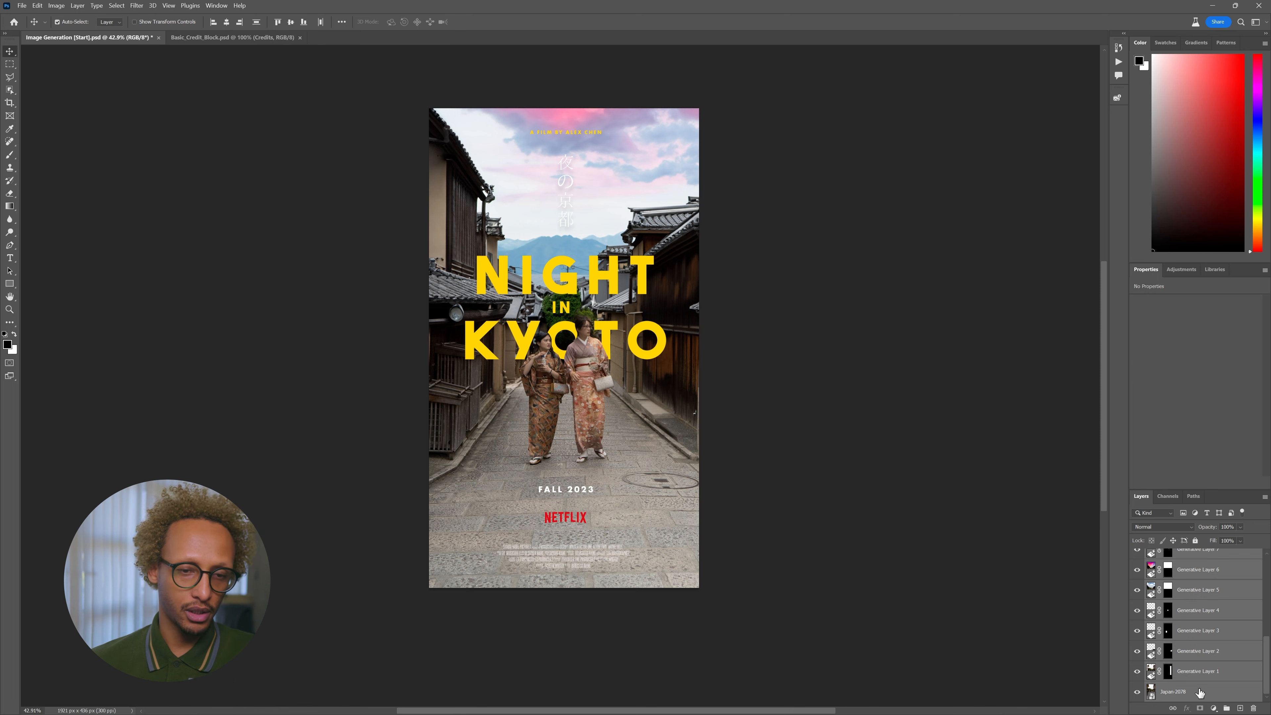
key("ctrl+g")
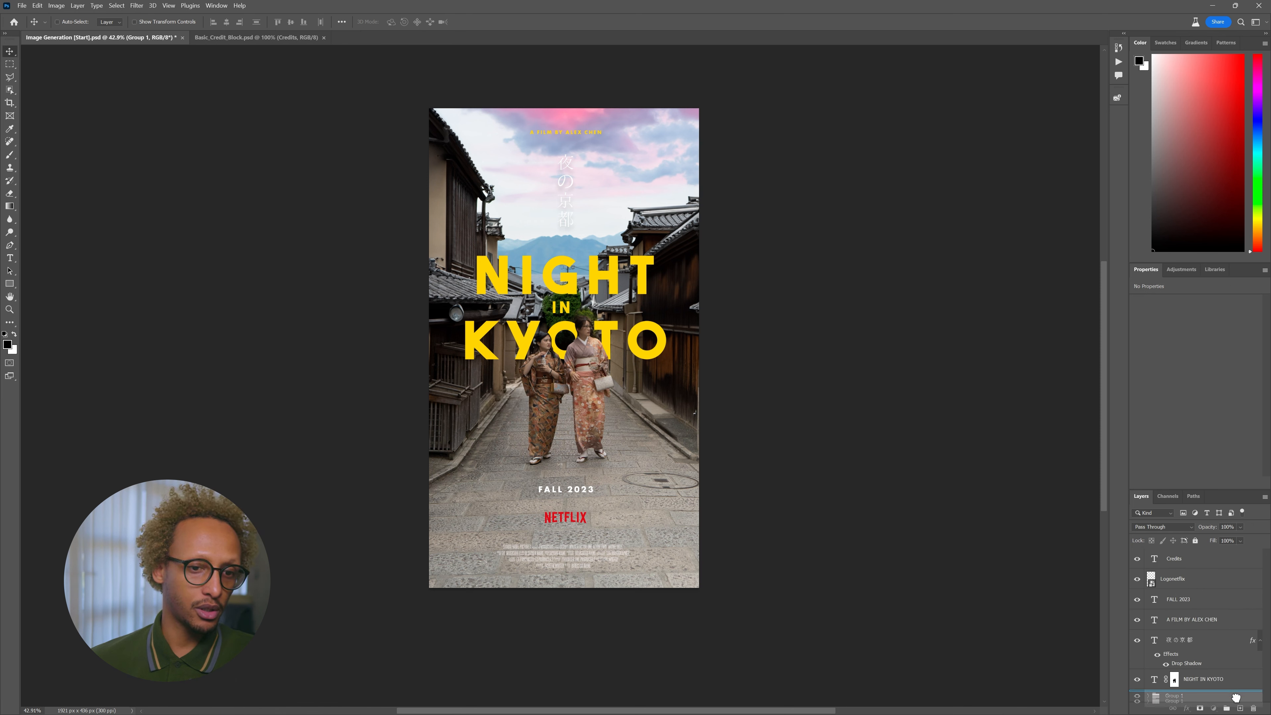
key("ctrl+j")
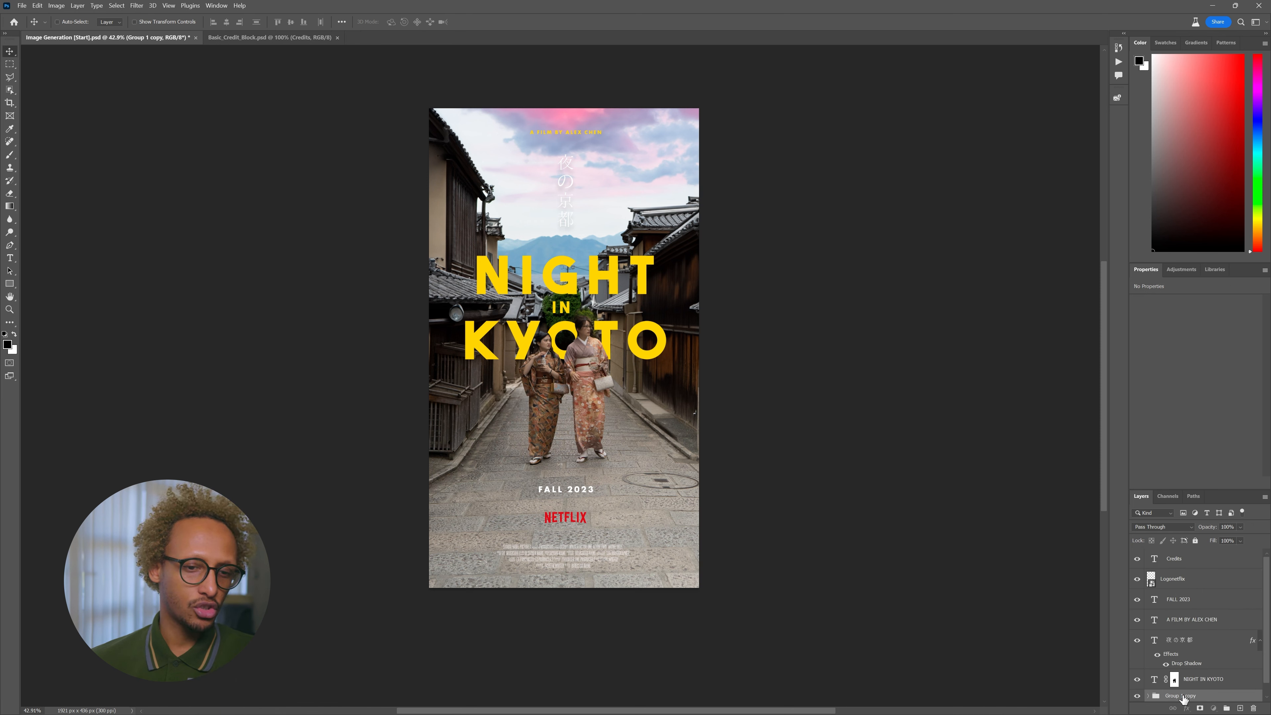
- Merge Group 1 copy into a single pixel layer and select it
right_click(1217, 701)
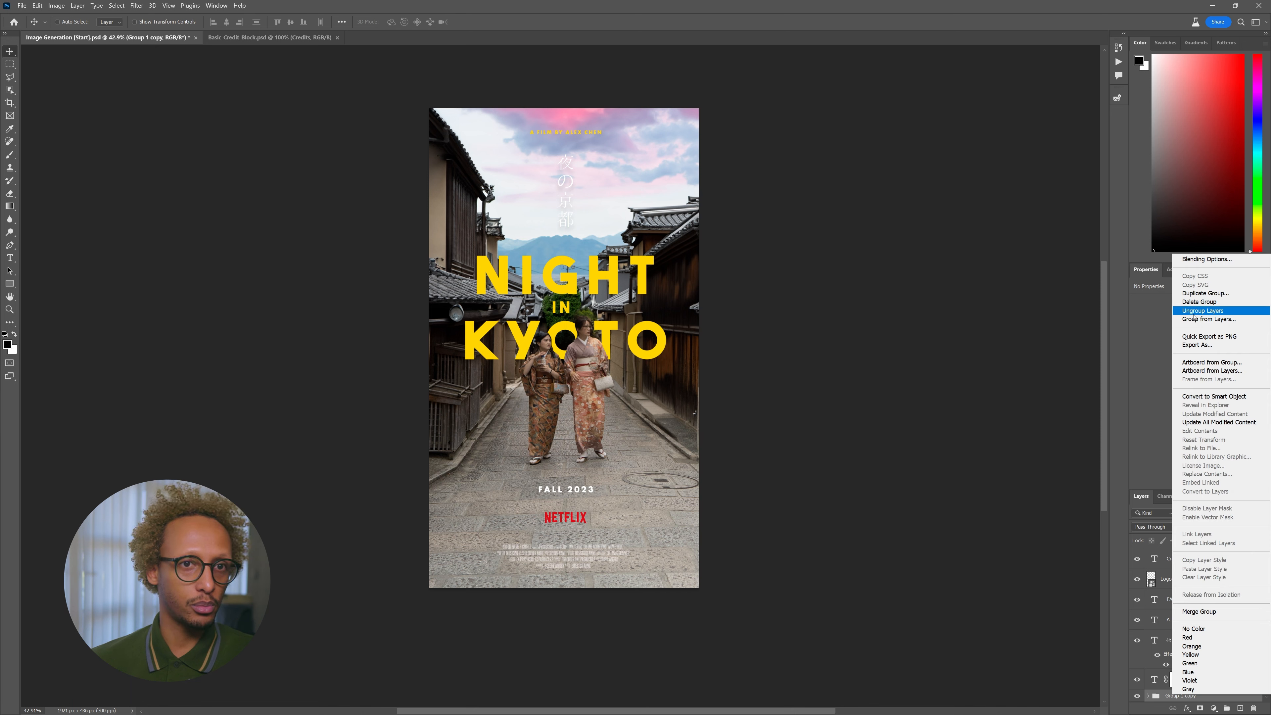
left_click(1215, 611)
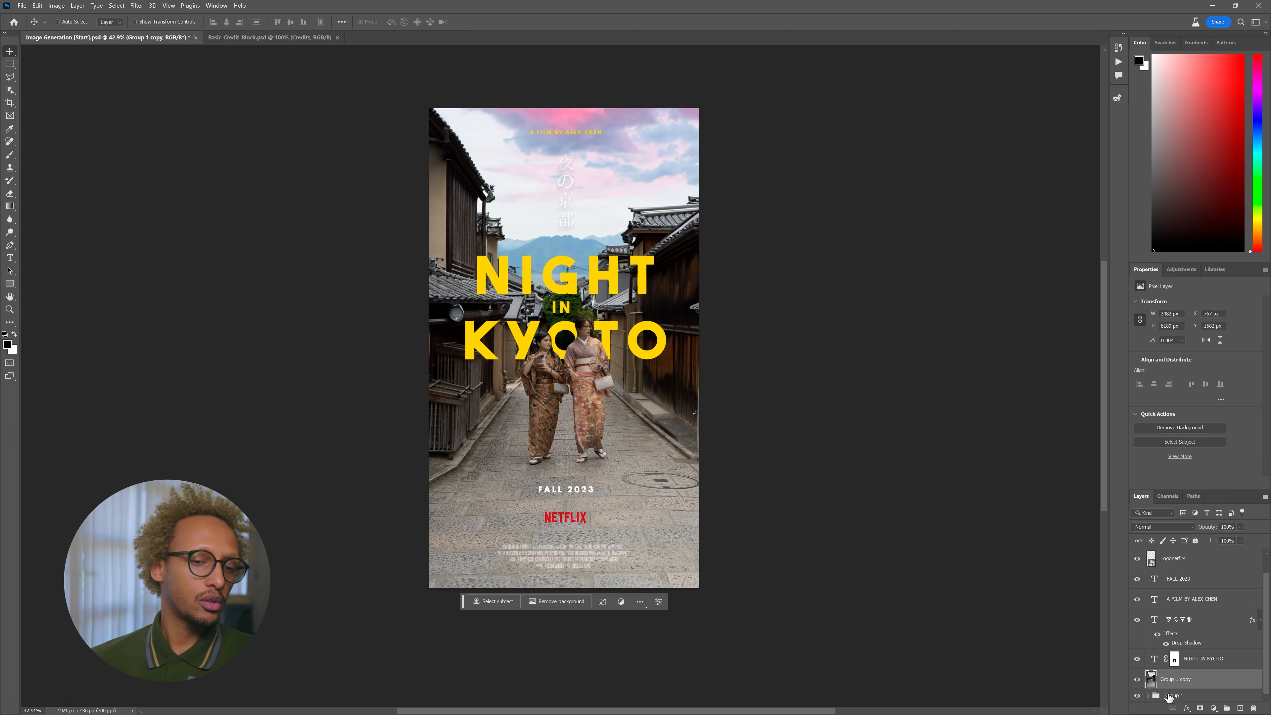
left_click(1168, 697)
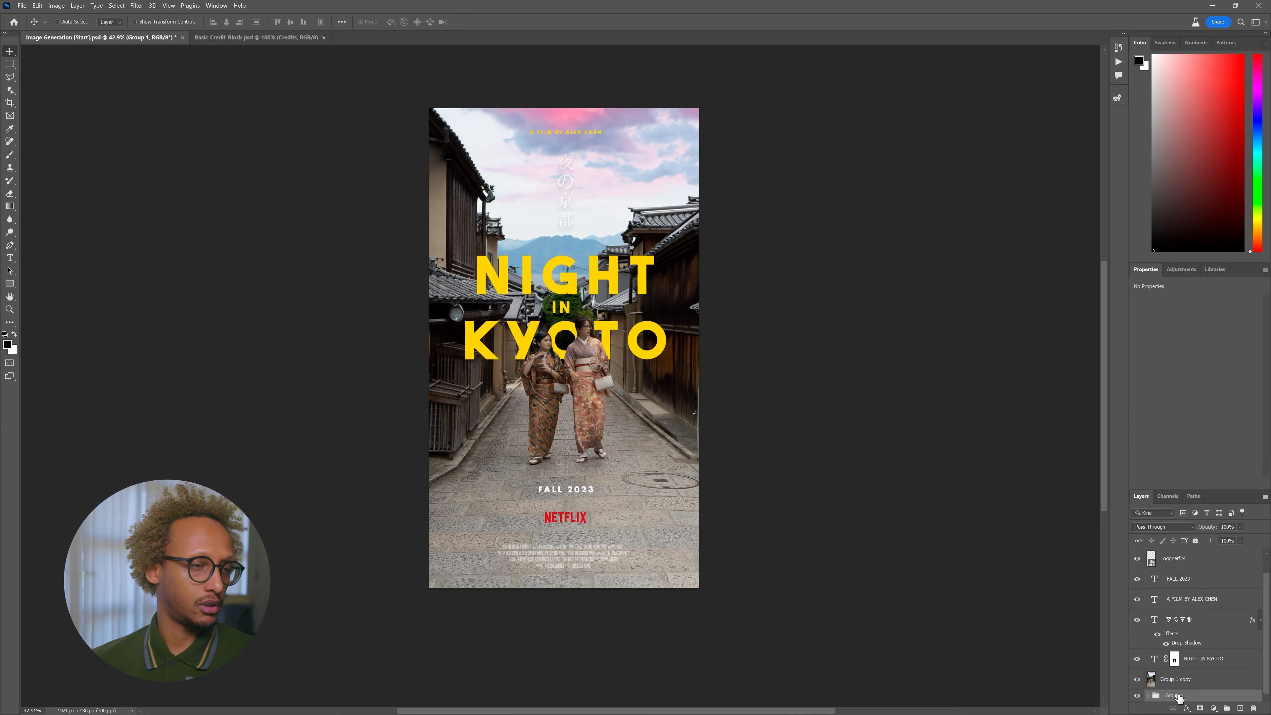
left_click(1205, 682)
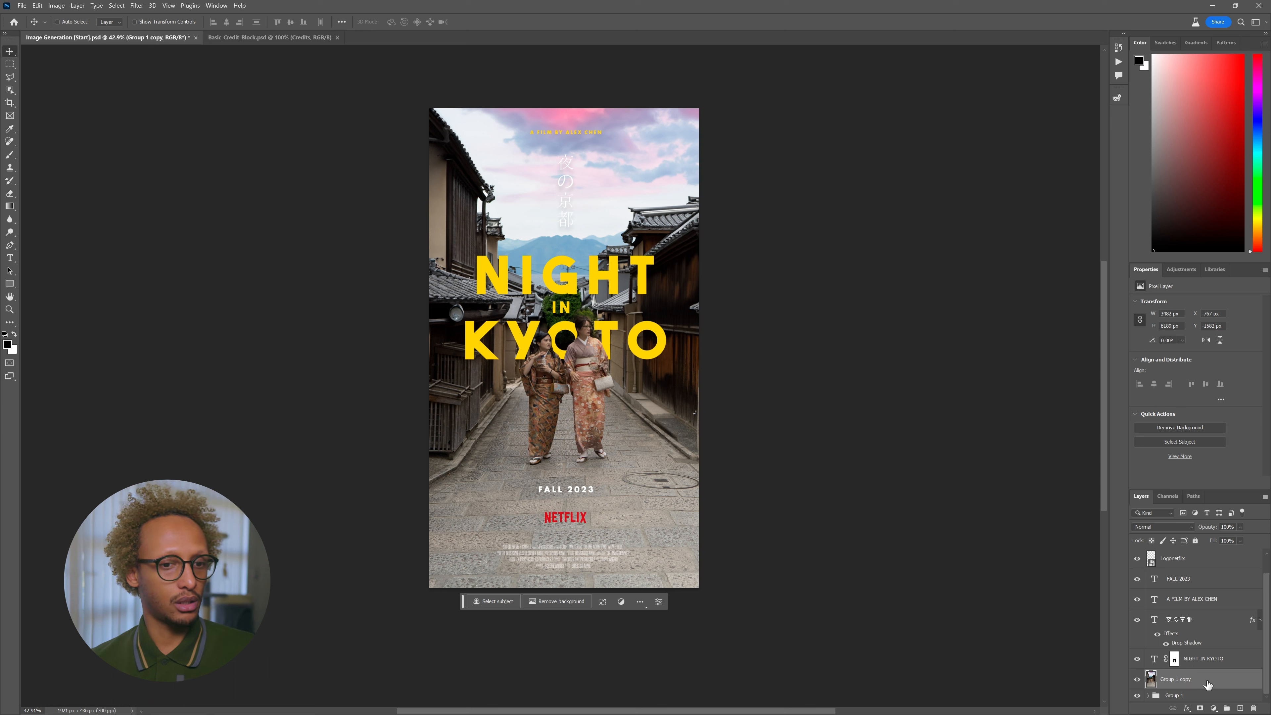
left_click(137, 6)
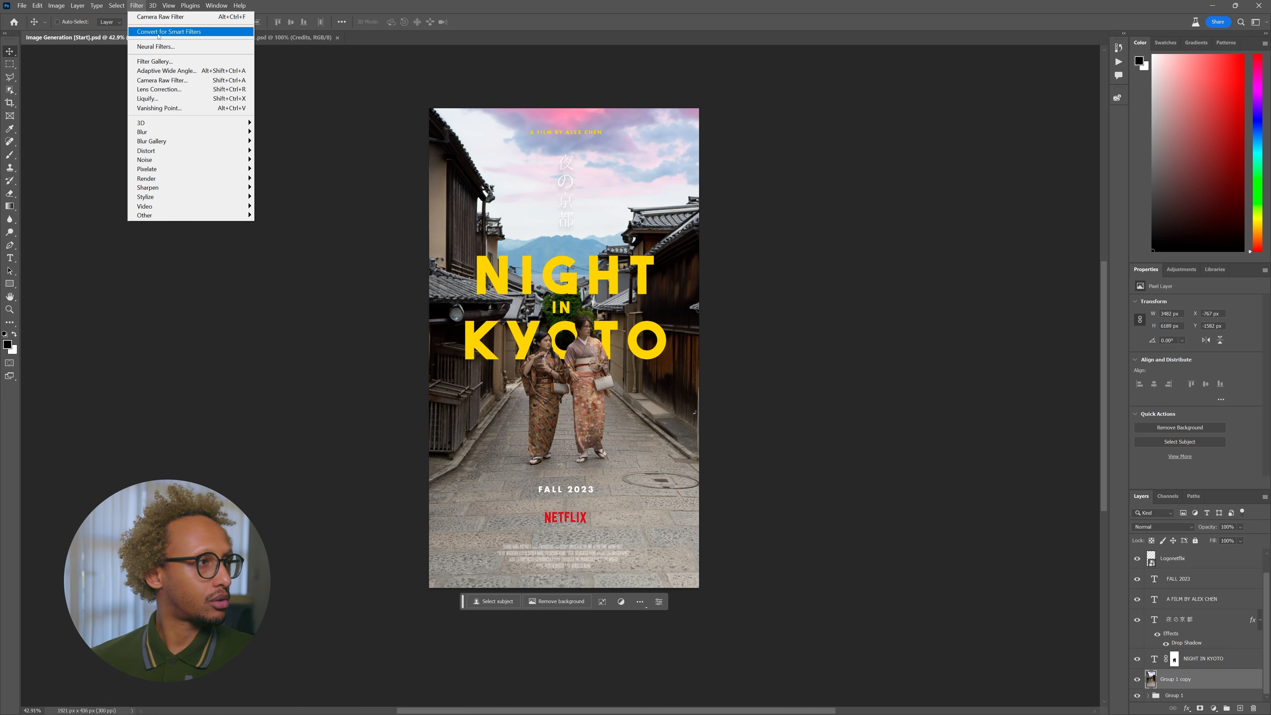
- Apply the Camera Raw Filter to the merged Group 1 copy and inspect the preview
left_click(164, 83)
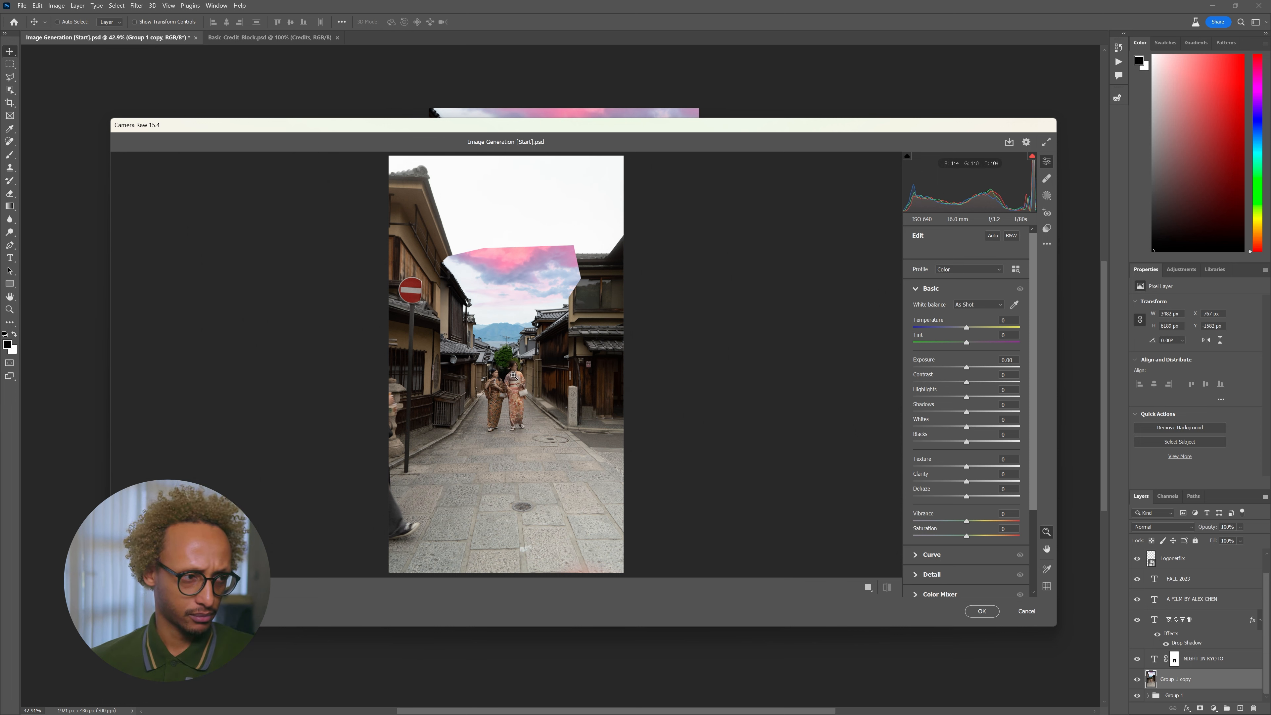
left_click(512, 413)
left_click(524, 339)
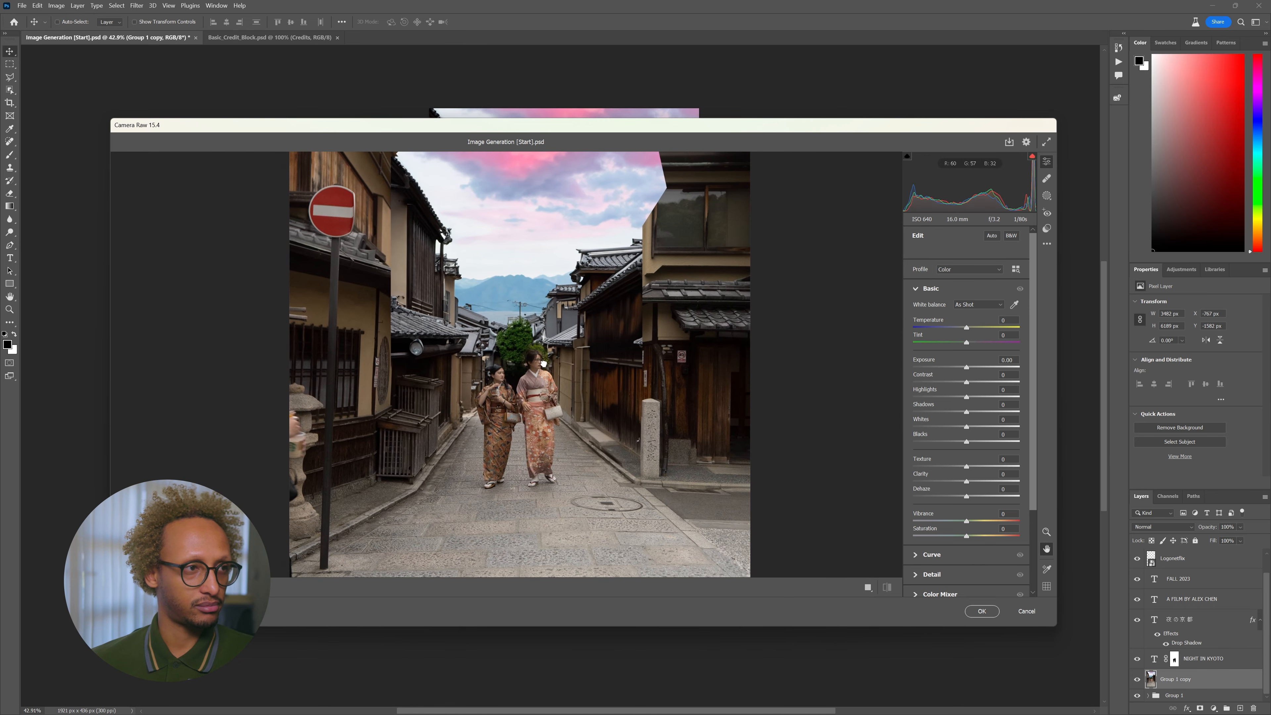
scroll(944, 585, "down", 3)
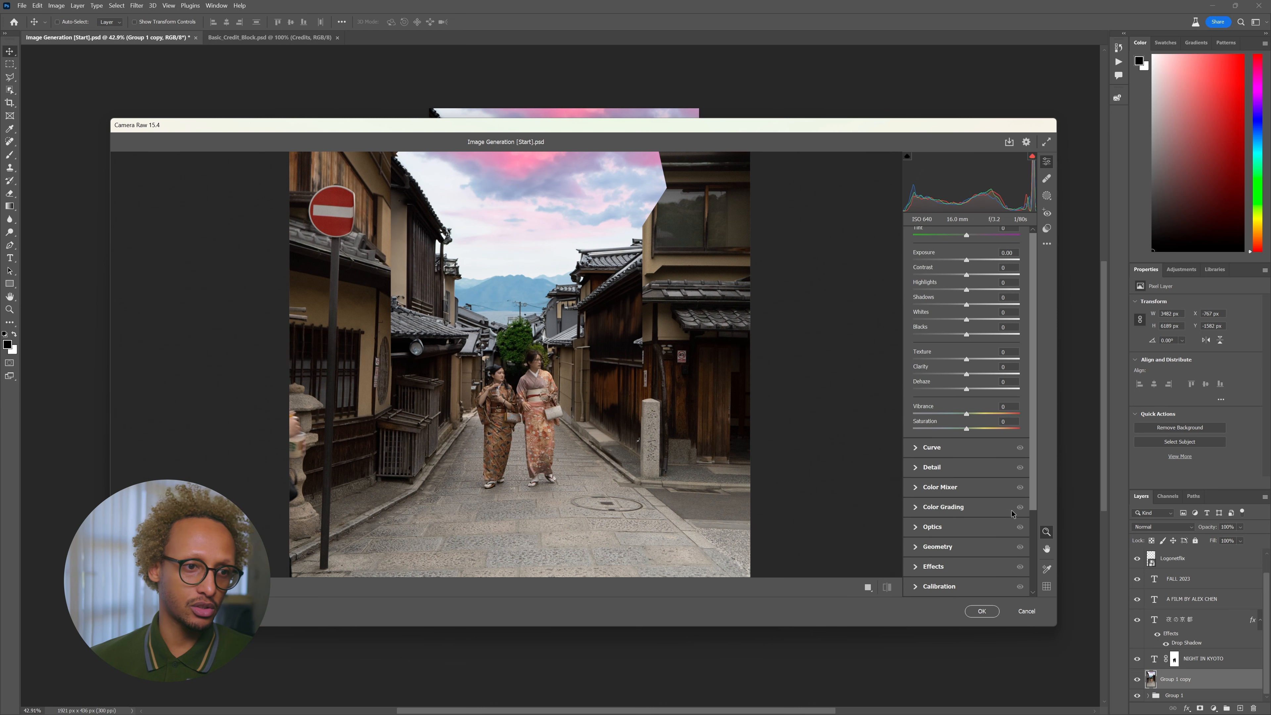
- Rework the Calibration primaries: shift red hue, lower red saturation, boost blue saturation
left_click(915, 587)
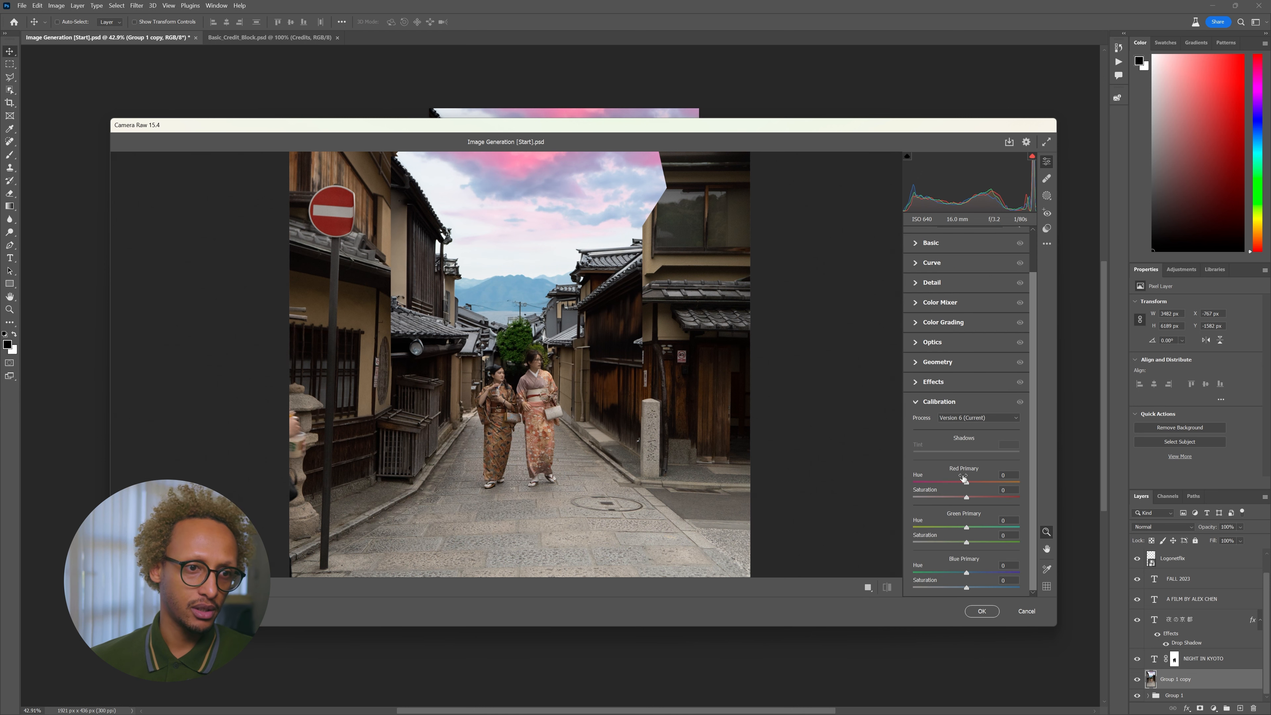
left_click_drag(951, 483, 976, 499)
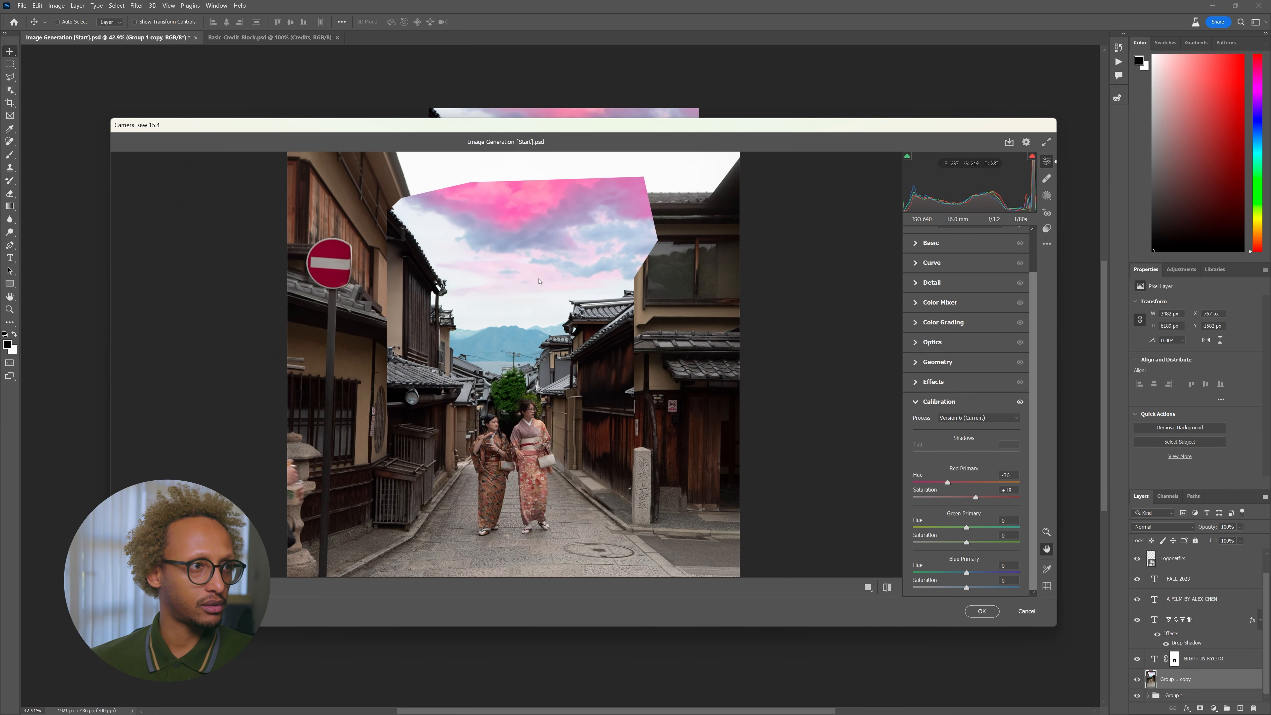
left_click_drag(976, 497, 969, 498)
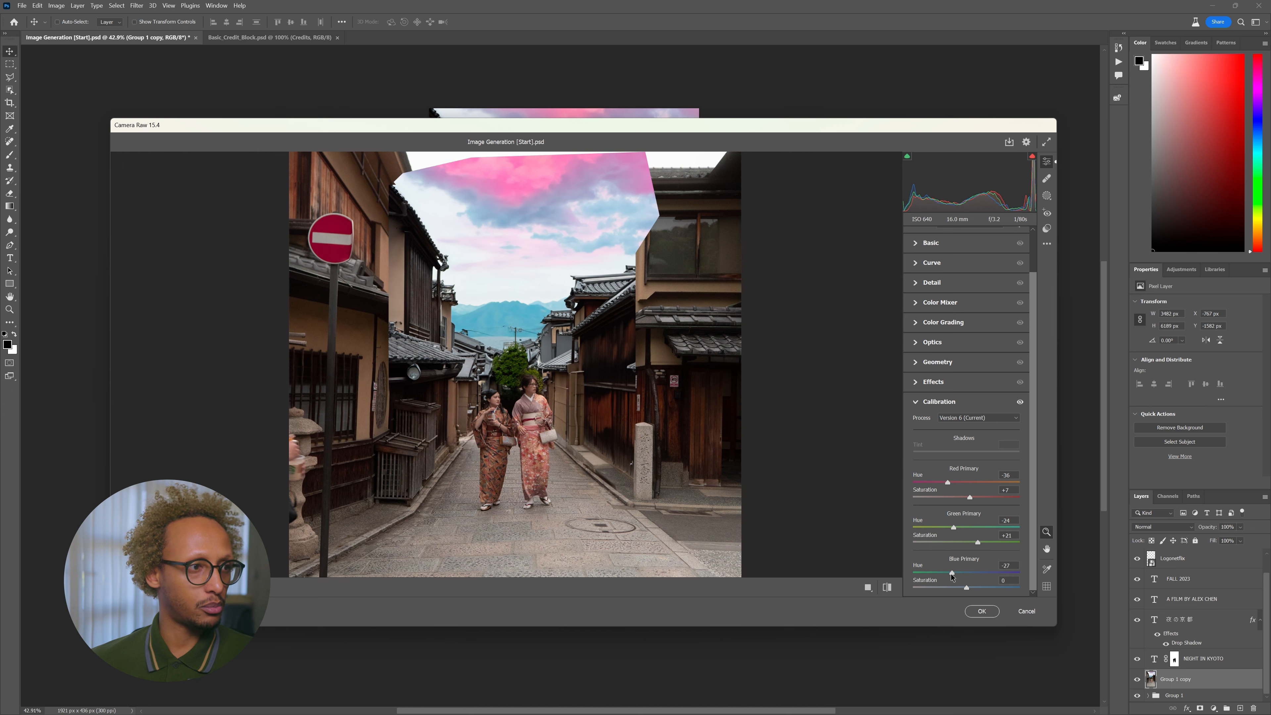
left_click_drag(968, 590, 940, 575)
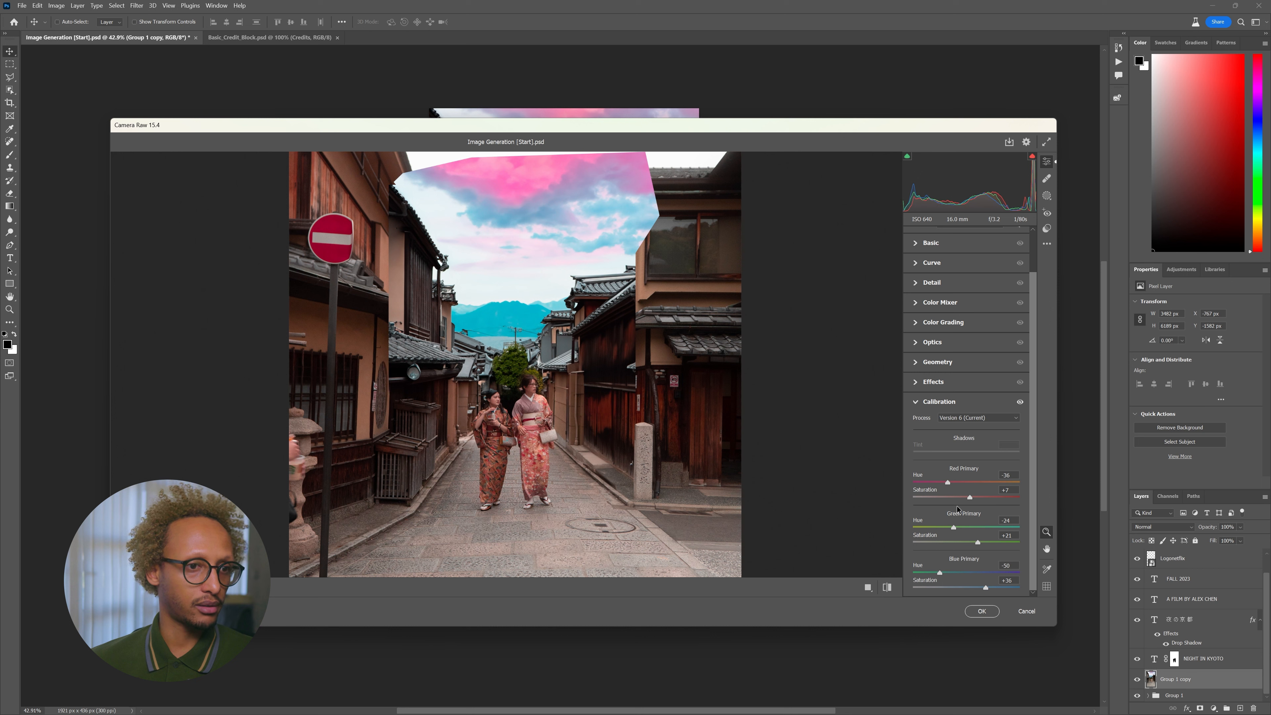
left_click_drag(969, 498, 961, 500)
mouse_move(949, 484)
left_mouse_down()
mouse_move(1009, 483)
mouse_move(921, 483)
mouse_move(941, 485)
left_mouse_up()
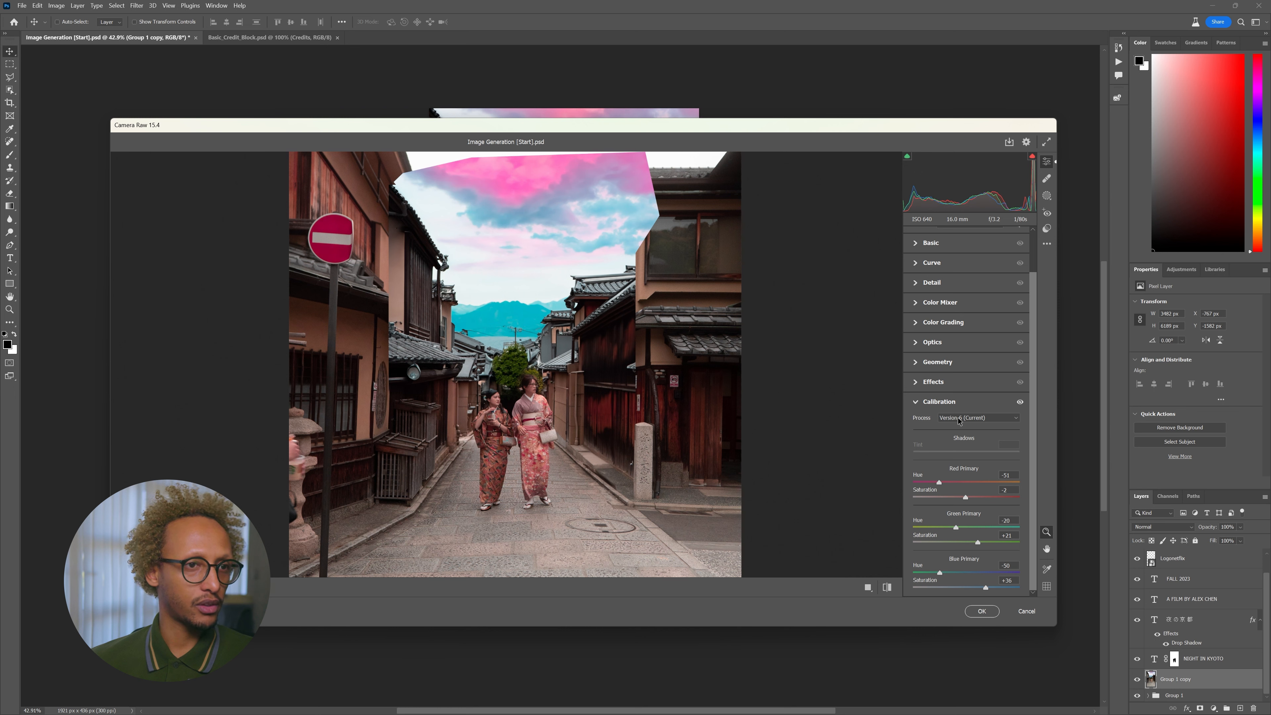
- Raise Exposure to +0.30 in Basic and apply the Camera Raw grade
scroll(938, 309, "up", 2)
left_click(917, 289)
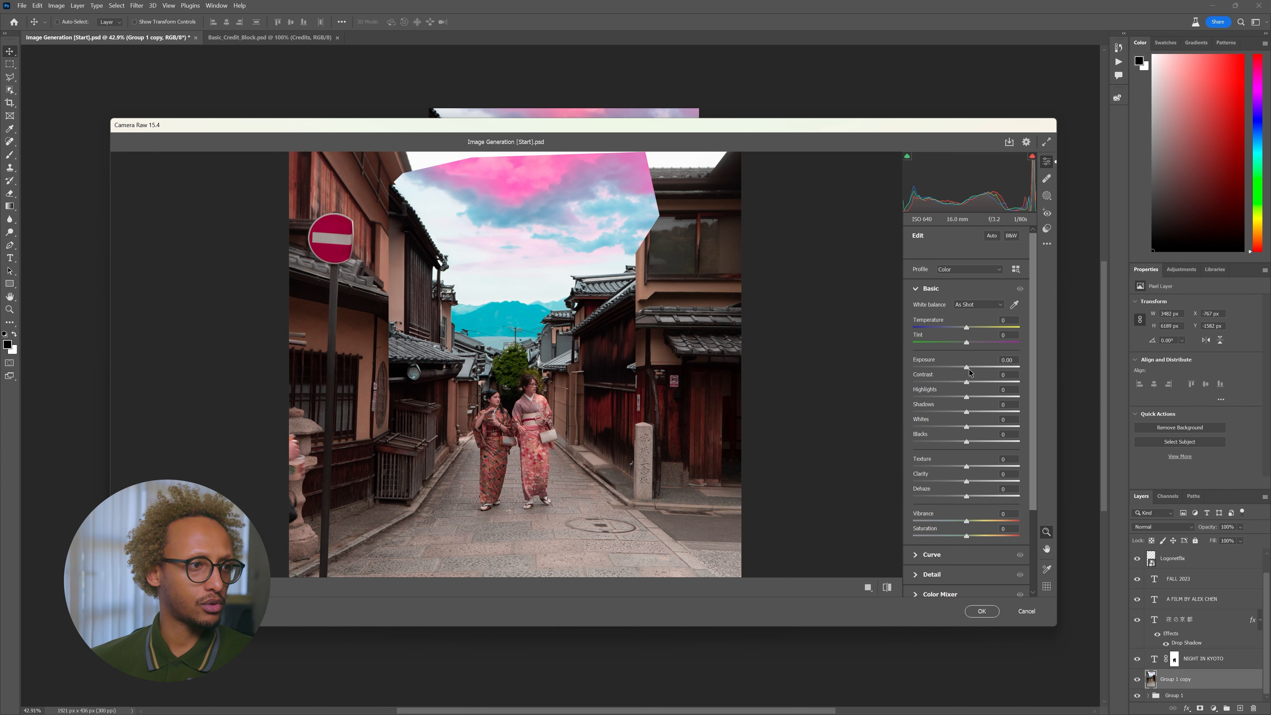
left_click_drag(974, 373, 972, 373)
left_click(966, 617)
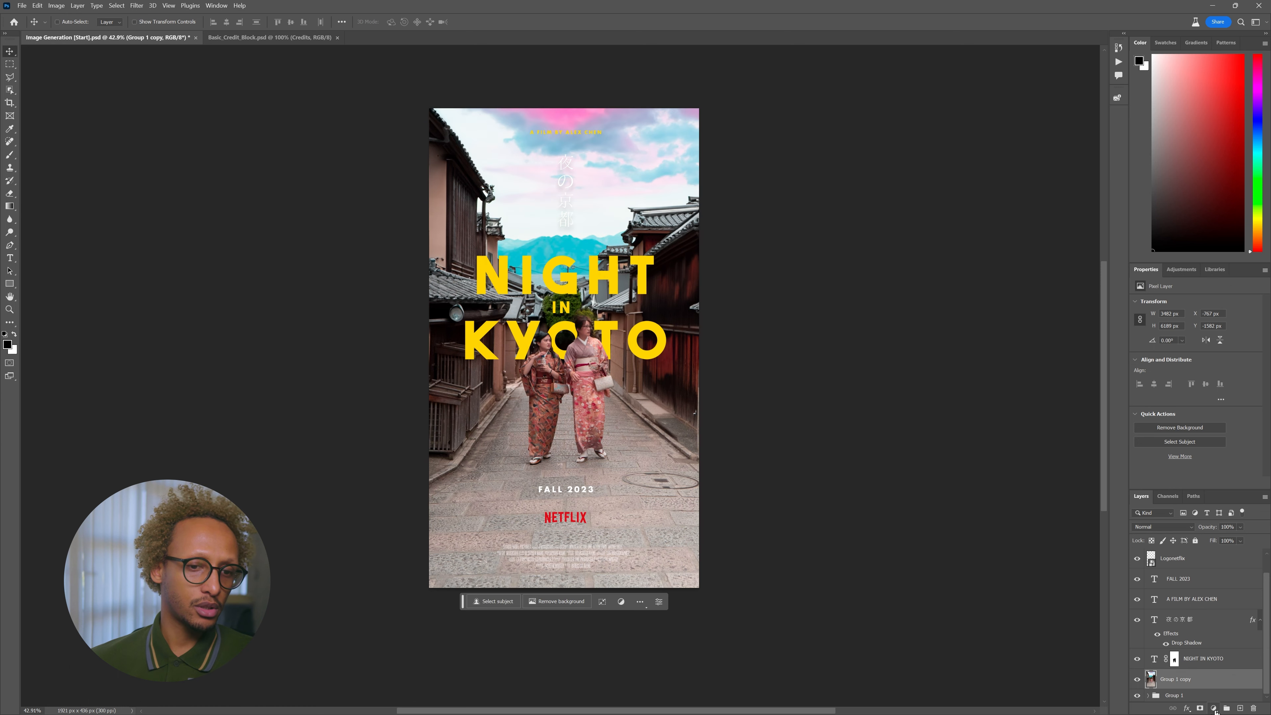
left_click(1214, 709)
- Add a Curves layer, lift the black point and move a highlight point from 177 to 182
left_click(1215, 577)
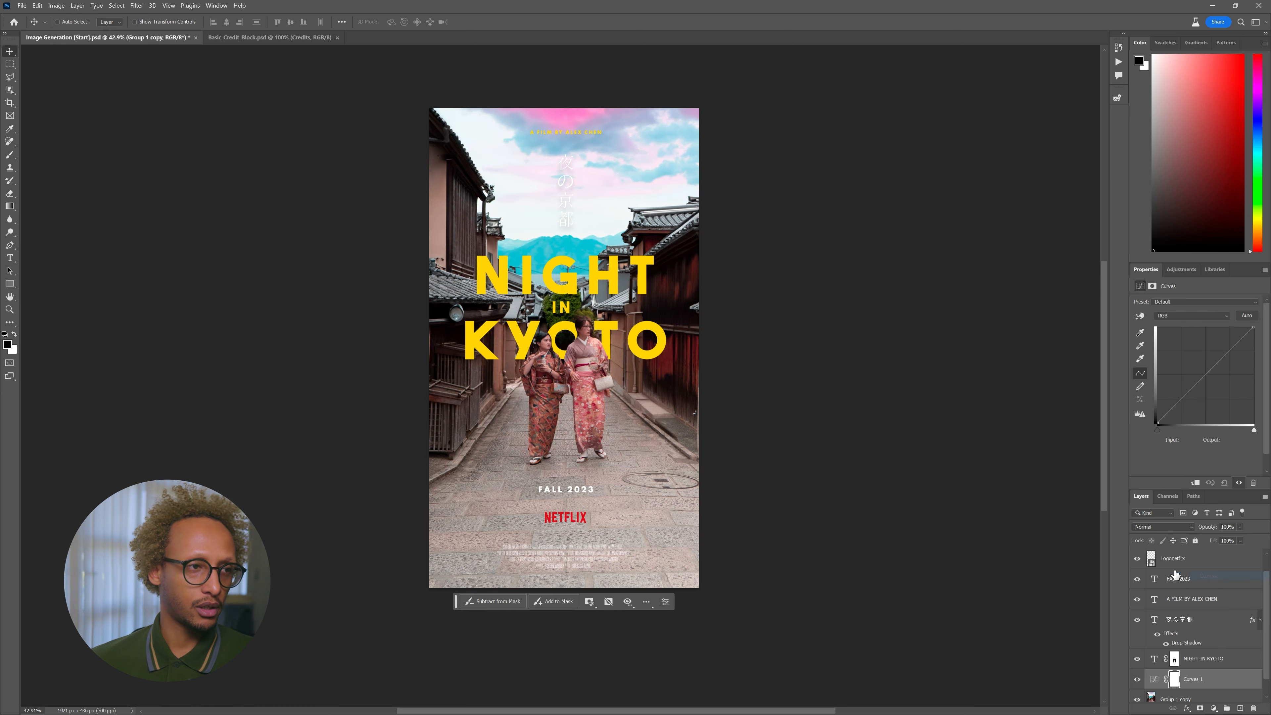
scroll(570, 368, "up", 5)
left_click_drag(1172, 395, 1183, 399)
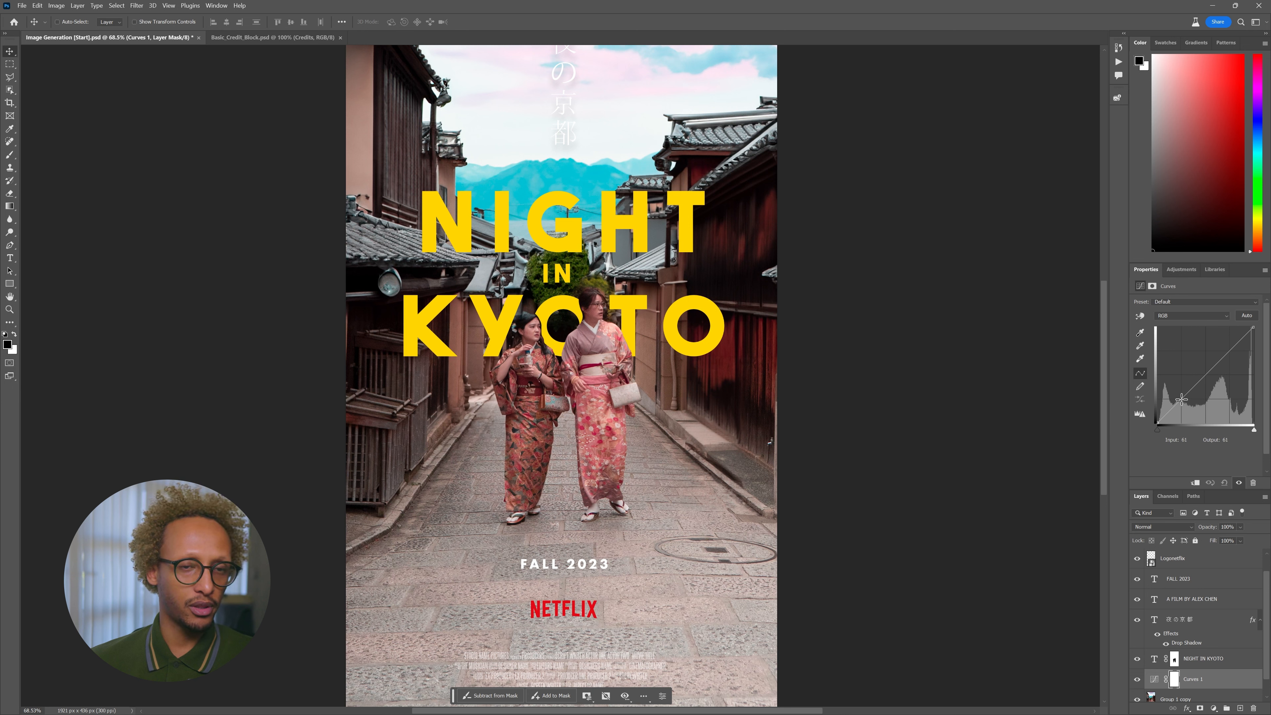
left_click(1181, 399)
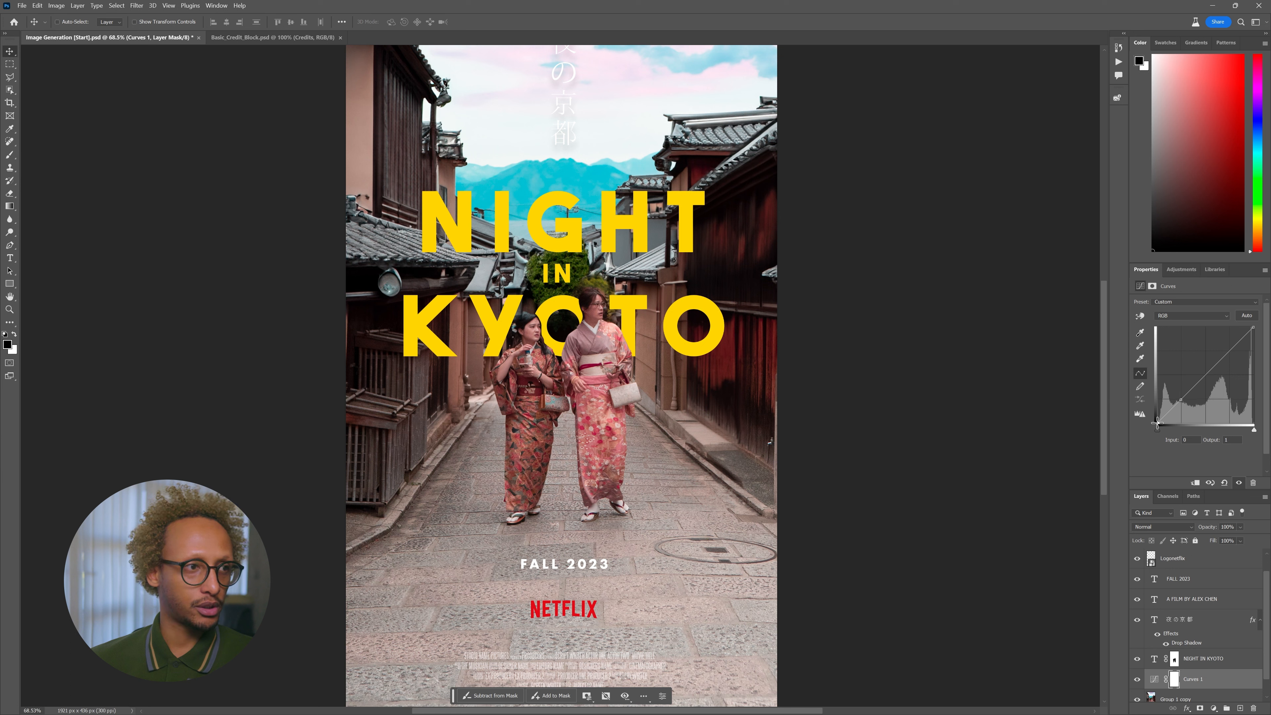
mouse_move(1155, 419)
left_mouse_down()
mouse_move(1149, 405)
mouse_move(1146, 422)
left_mouse_up()
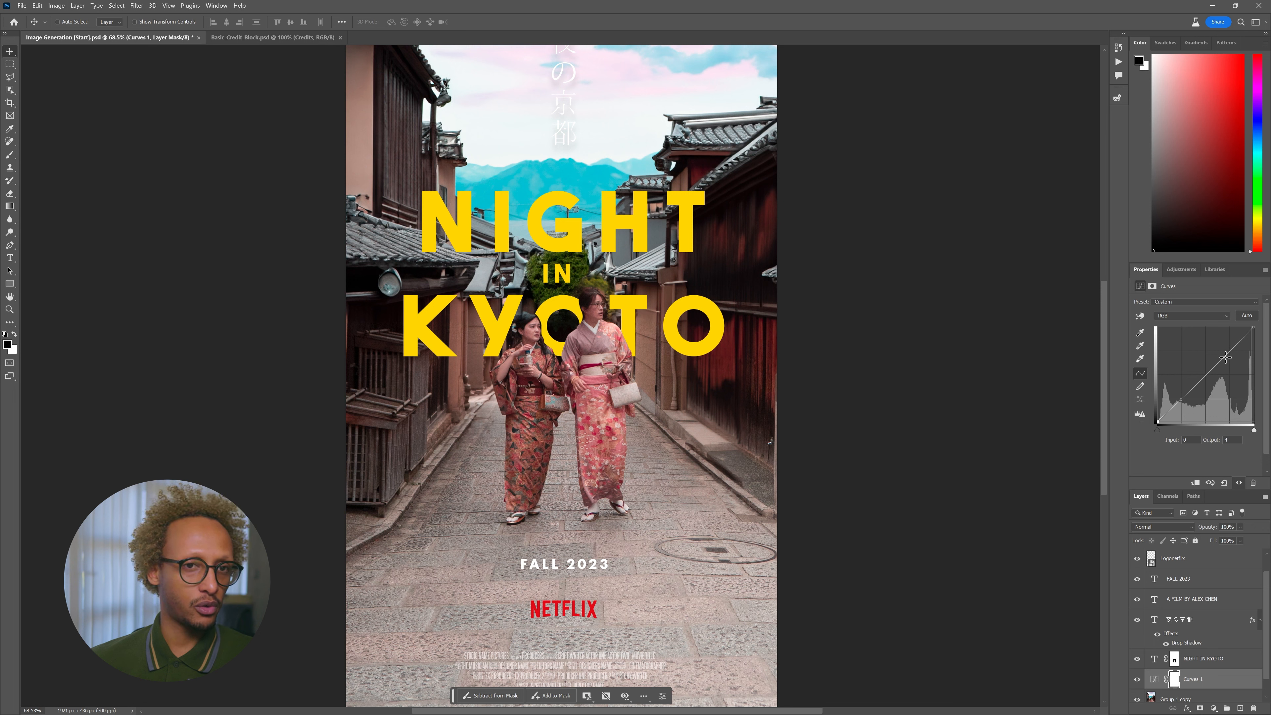
left_click(1225, 357)
left_click_drag(1225, 355, 1224, 354)
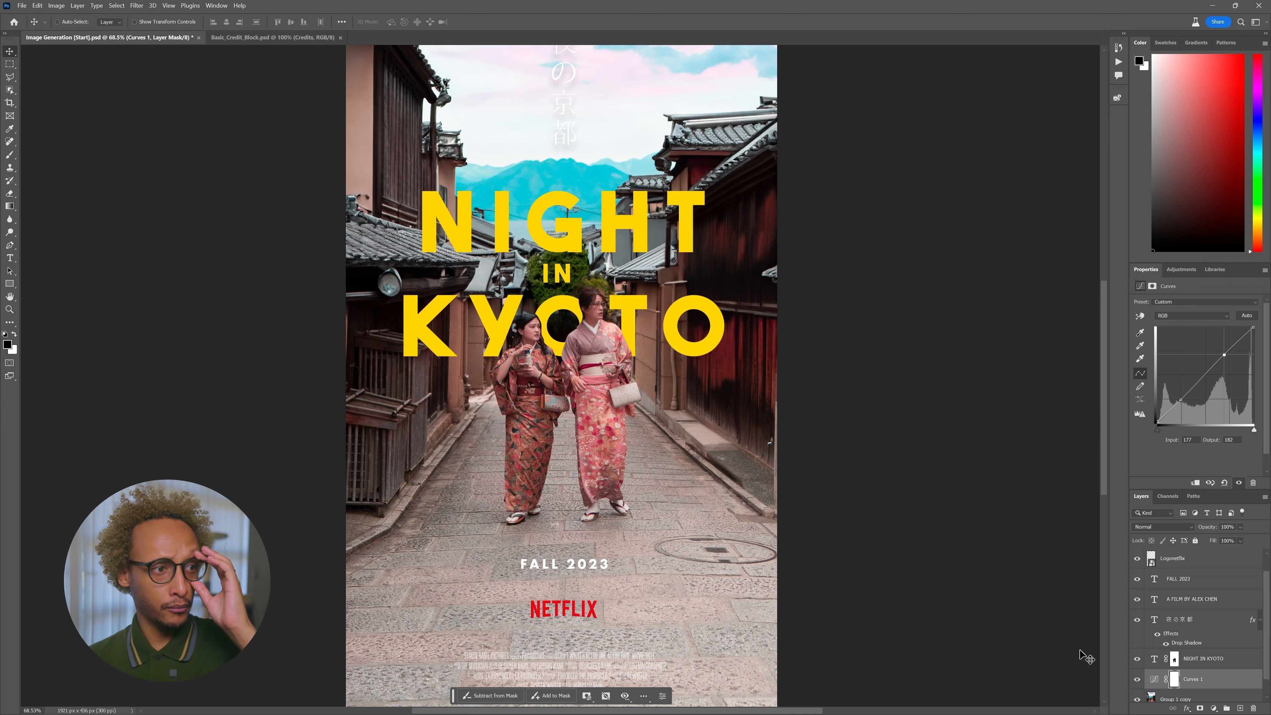
scroll(641, 446, "down", 4)
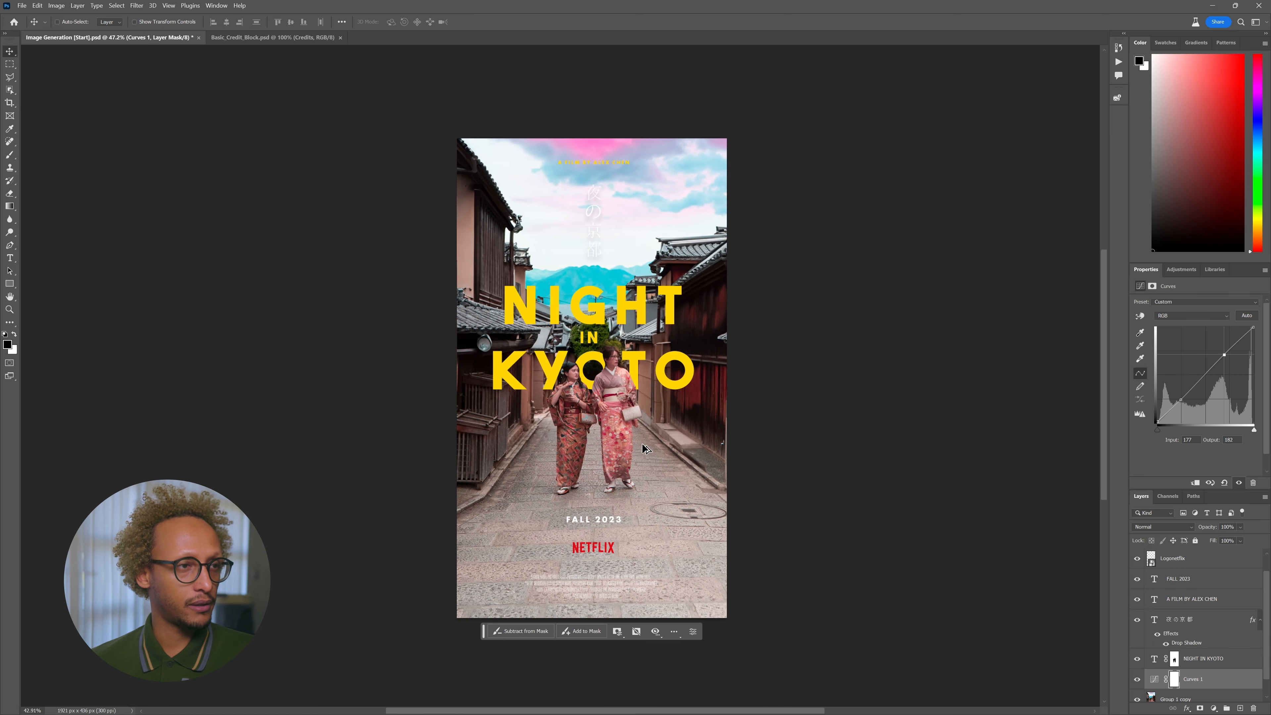
scroll(642, 447, "up", 1)
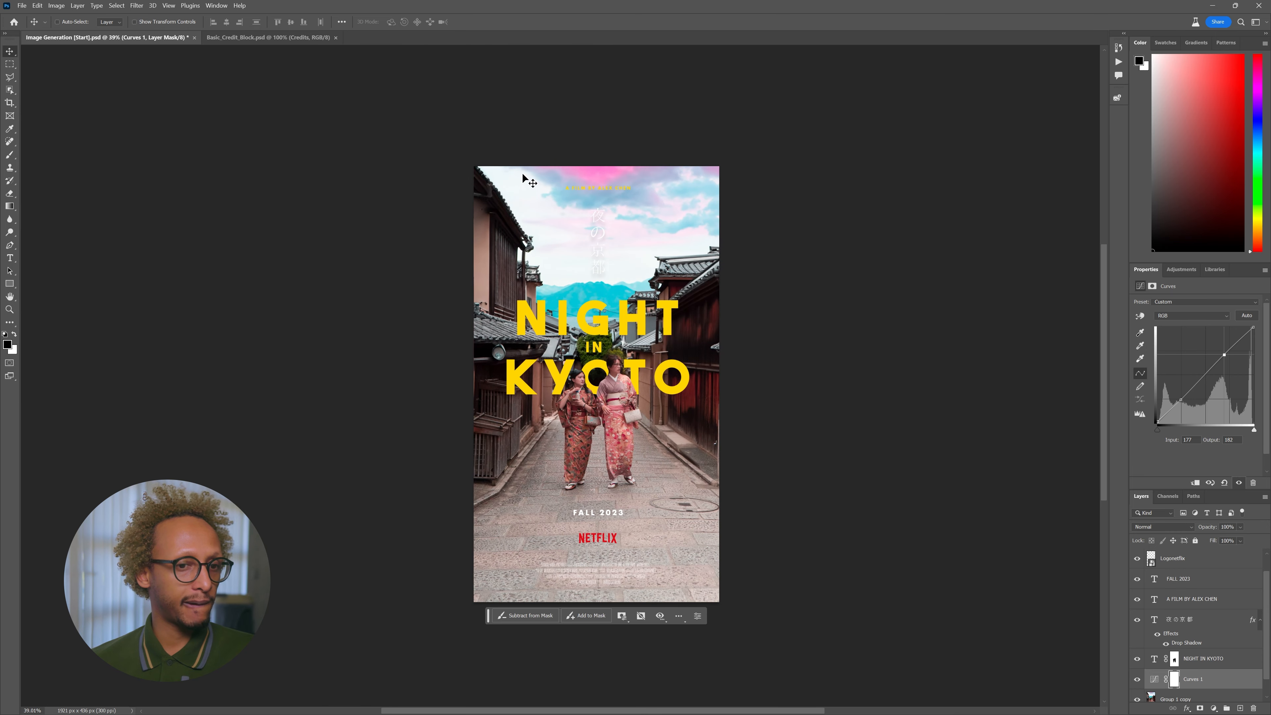
scroll(1178, 650, "down", 1)
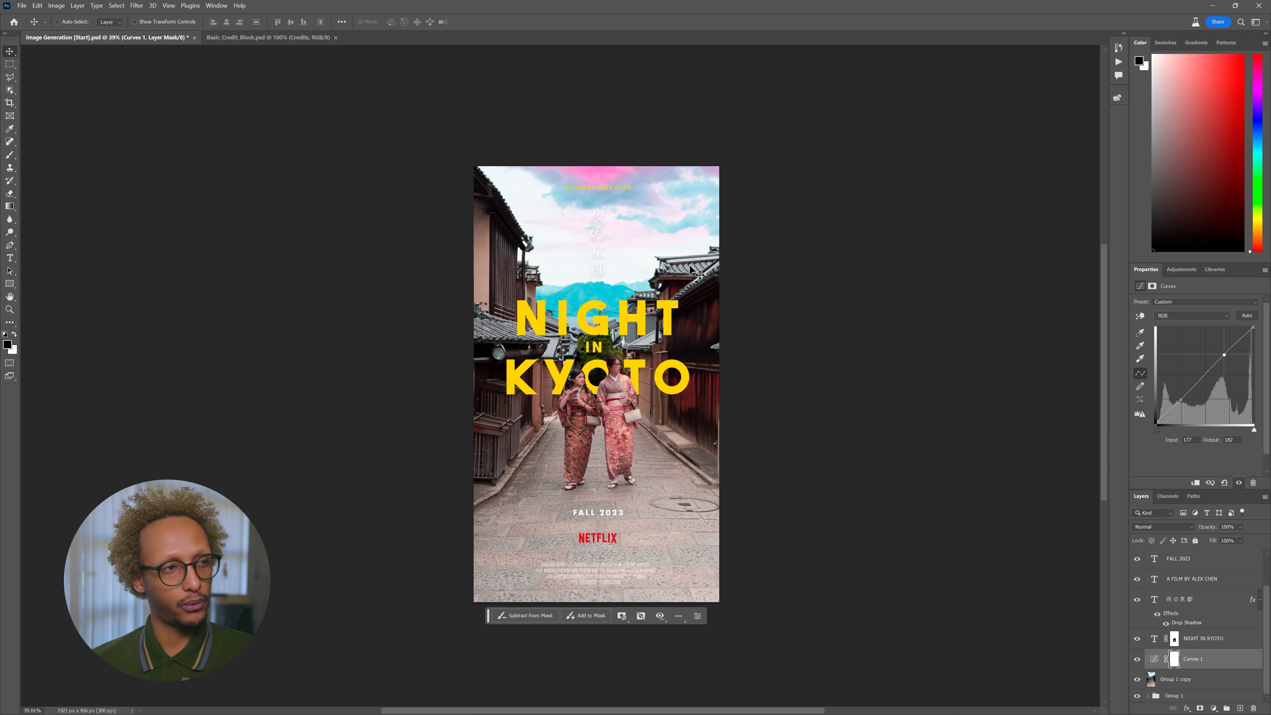
left_click(1178, 681)
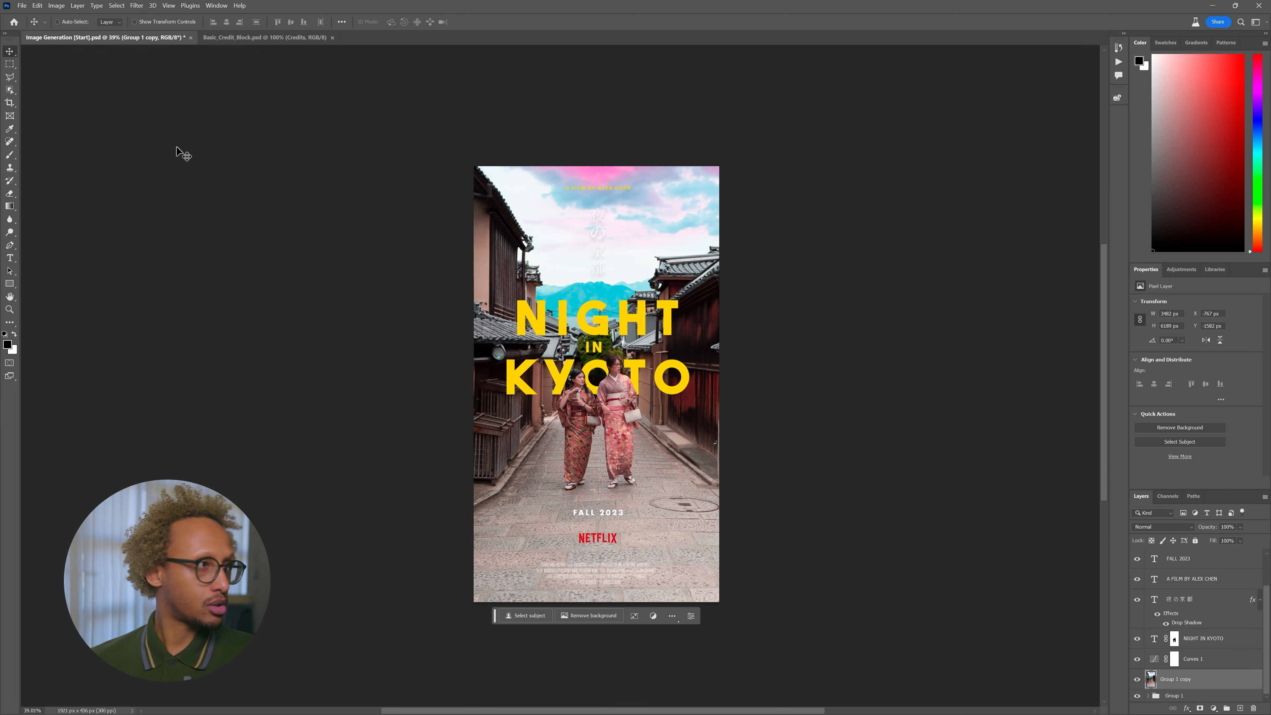
left_click(10, 77)
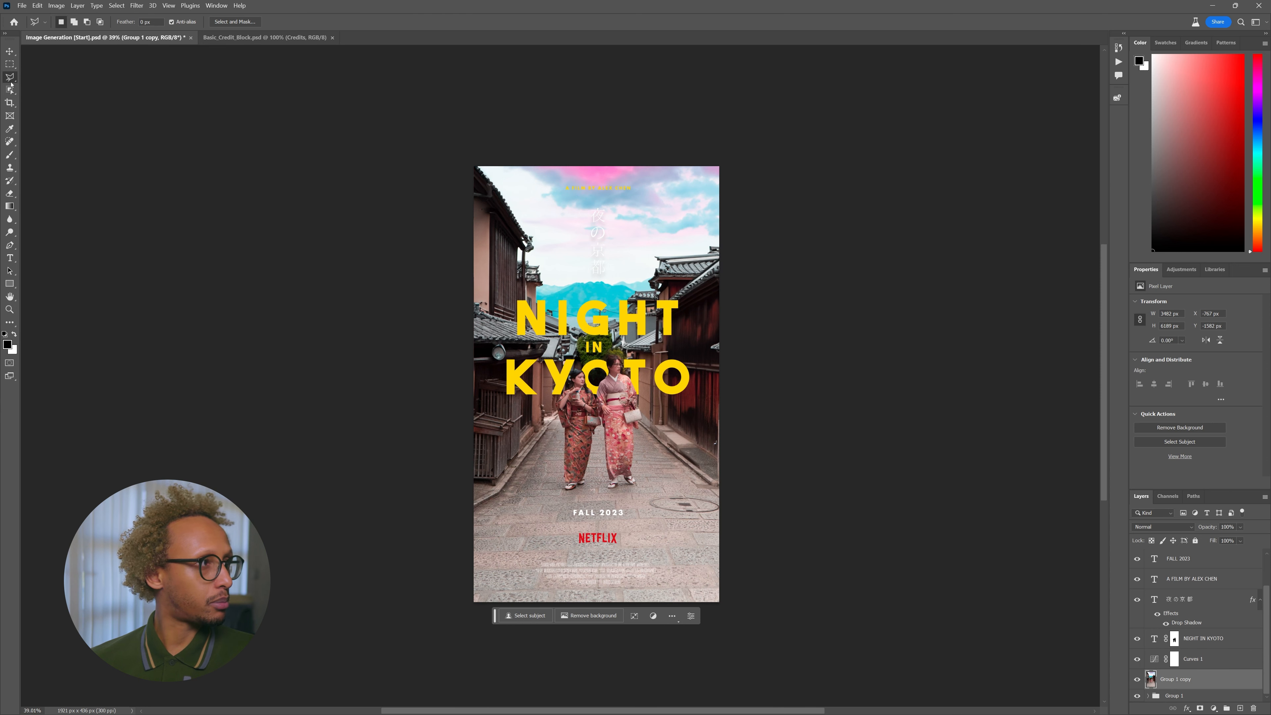
left_click(483, 160)
left_click(534, 235)
left_click(546, 280)
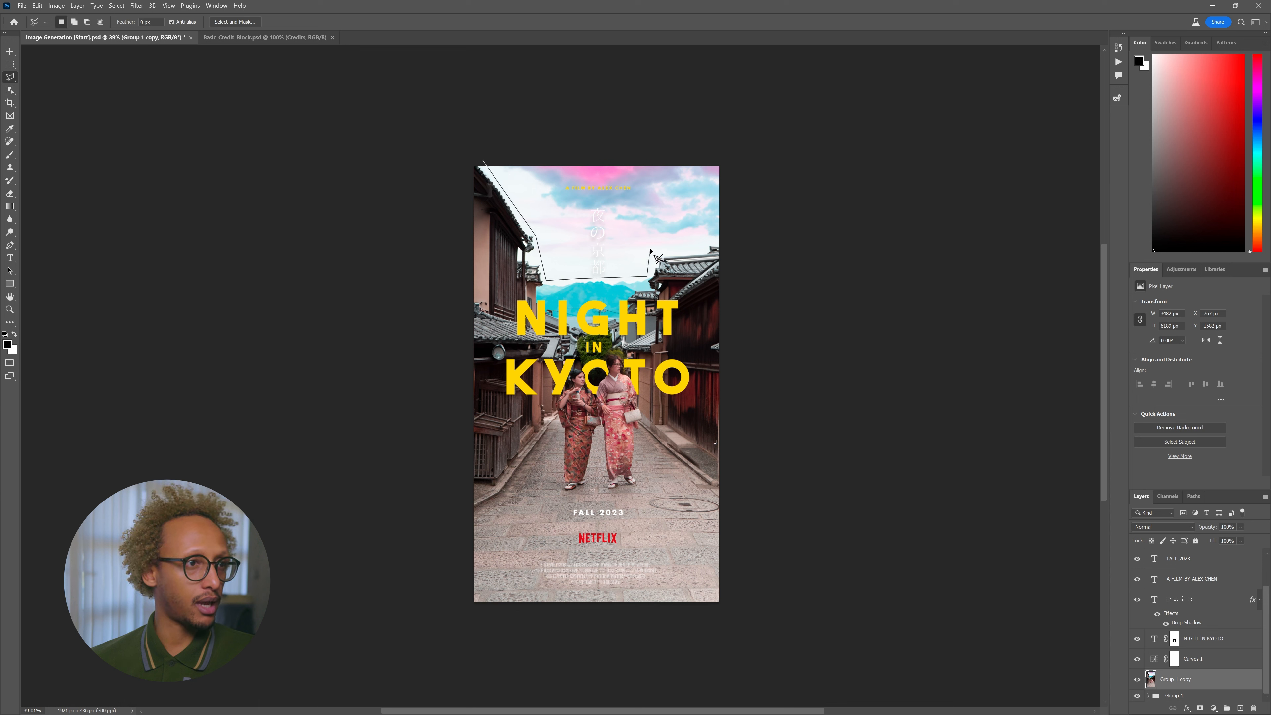
left_click(732, 241)
left_click(731, 145)
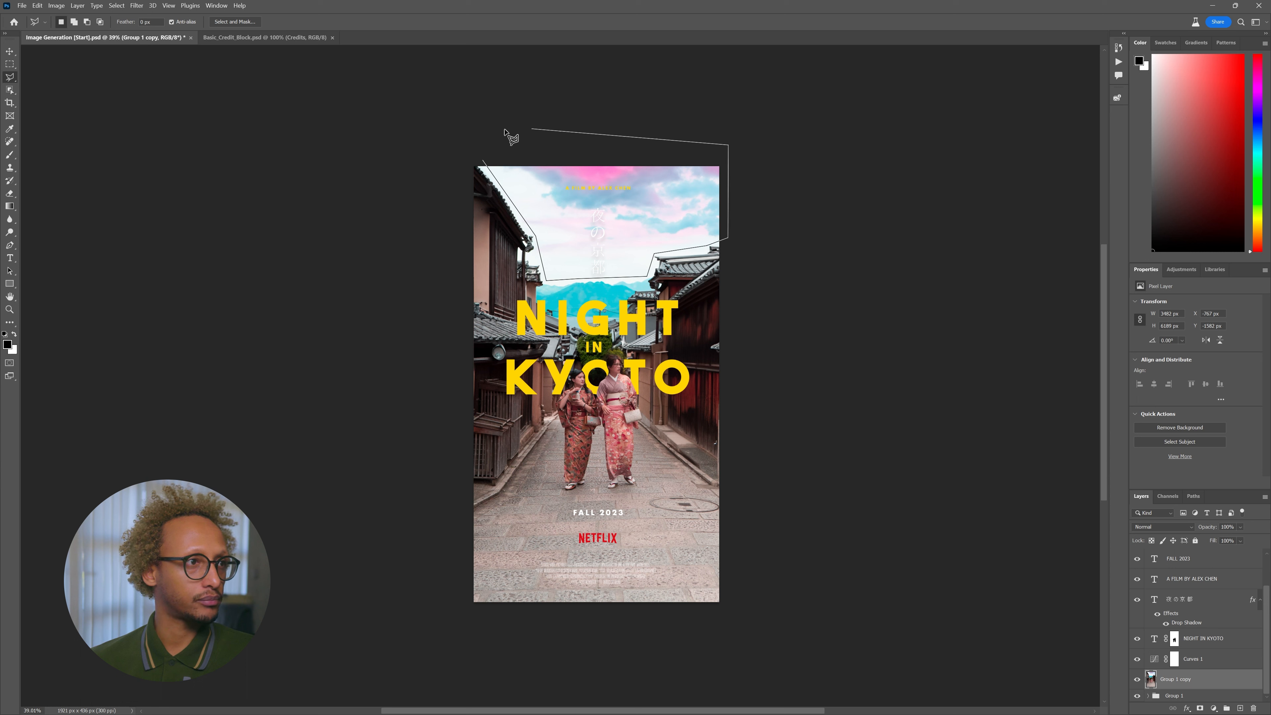
double_click(490, 133)
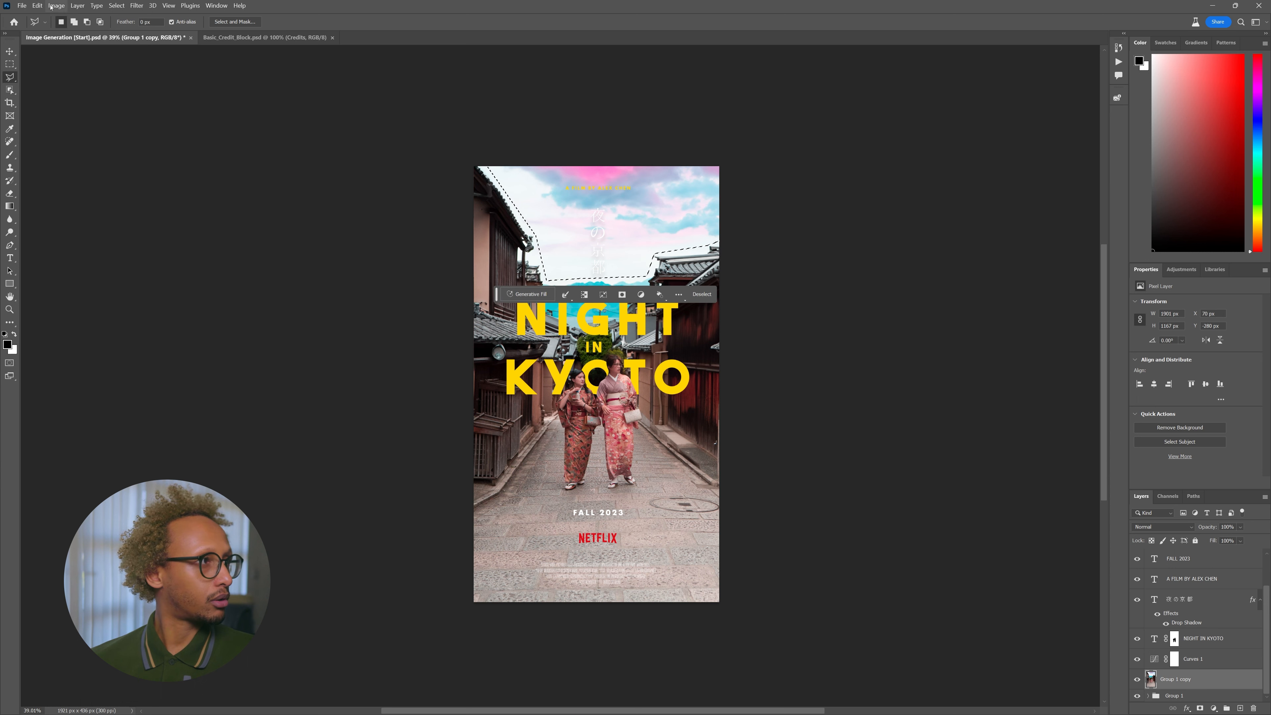
left_click(526, 294)
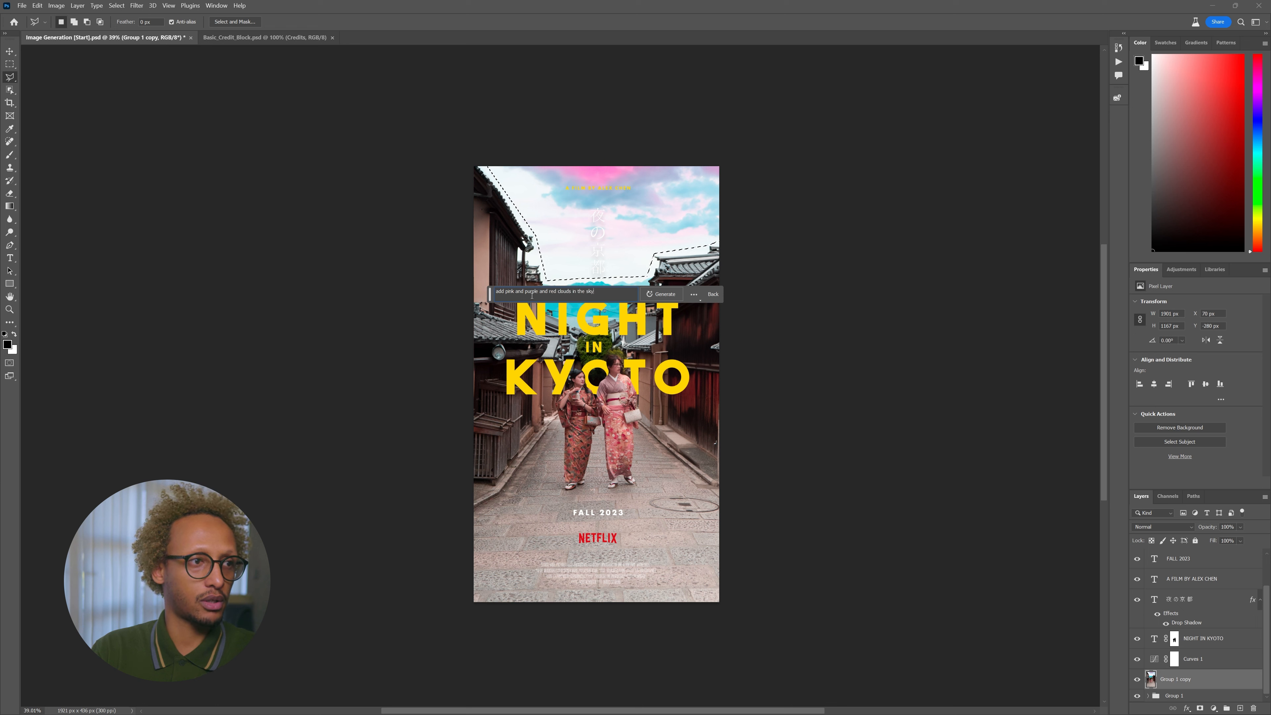
key("Return")
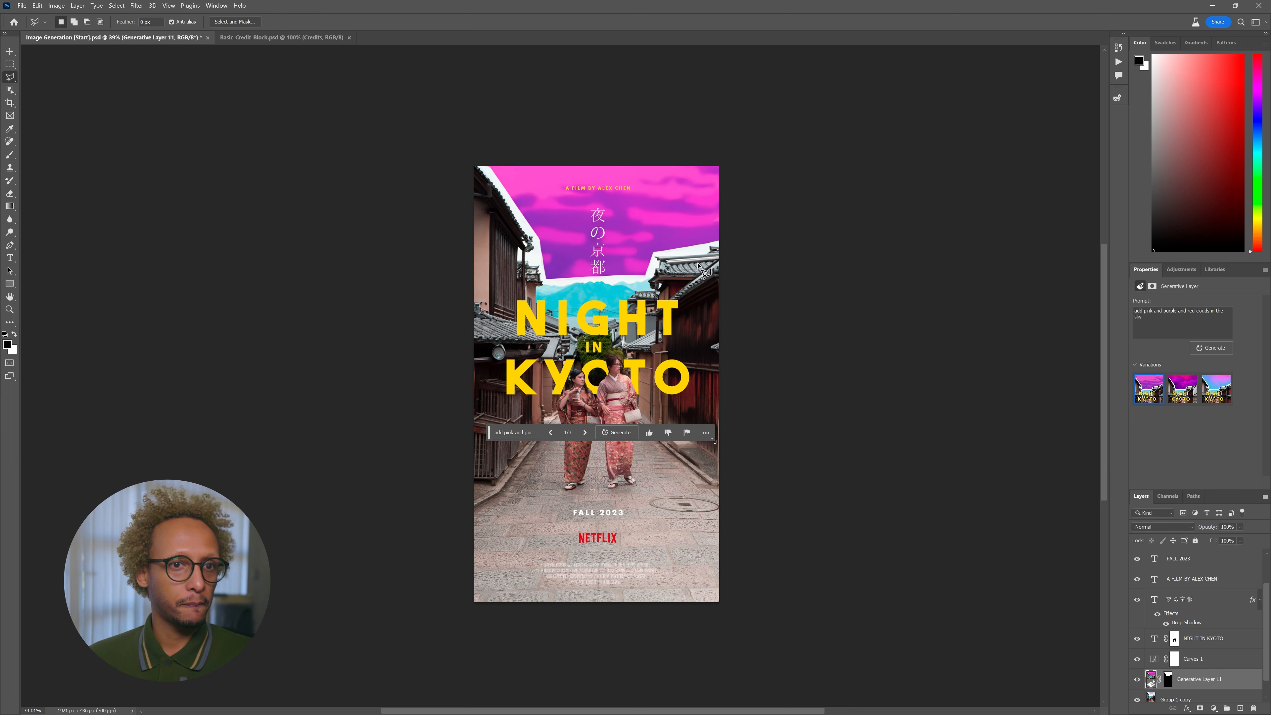
left_click(1213, 385)
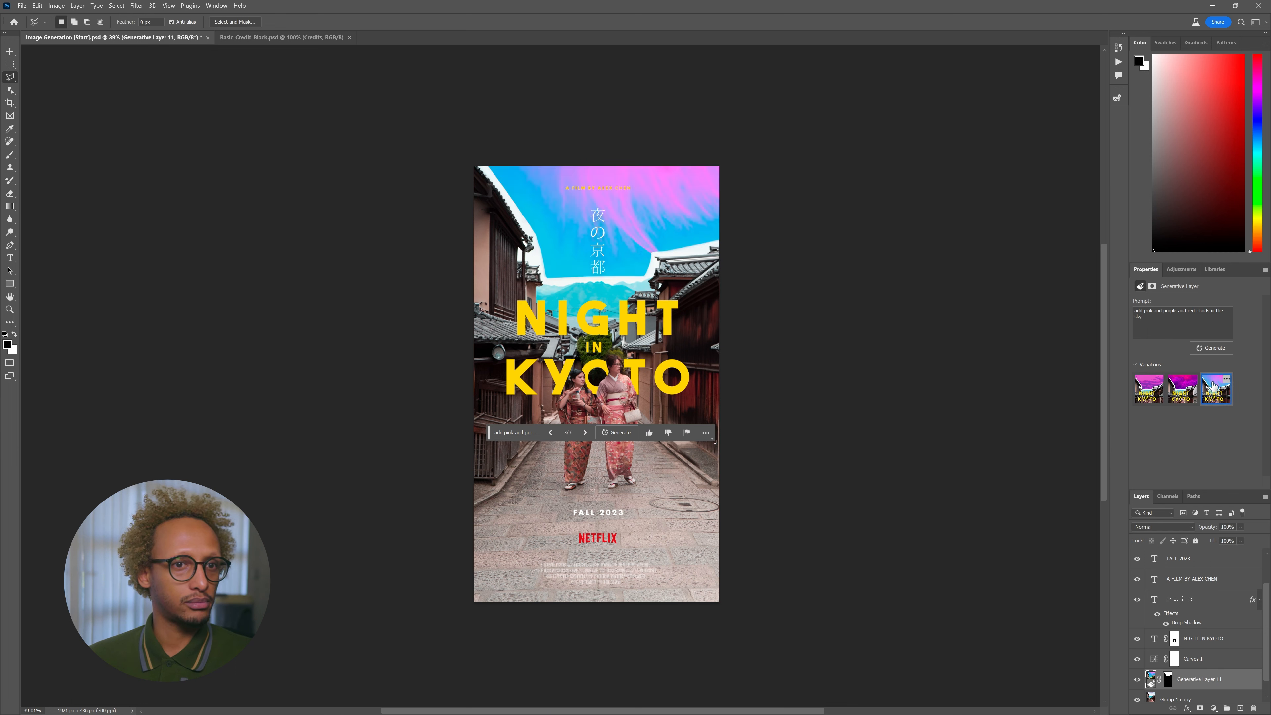
scroll(1226, 682, "down", 1)
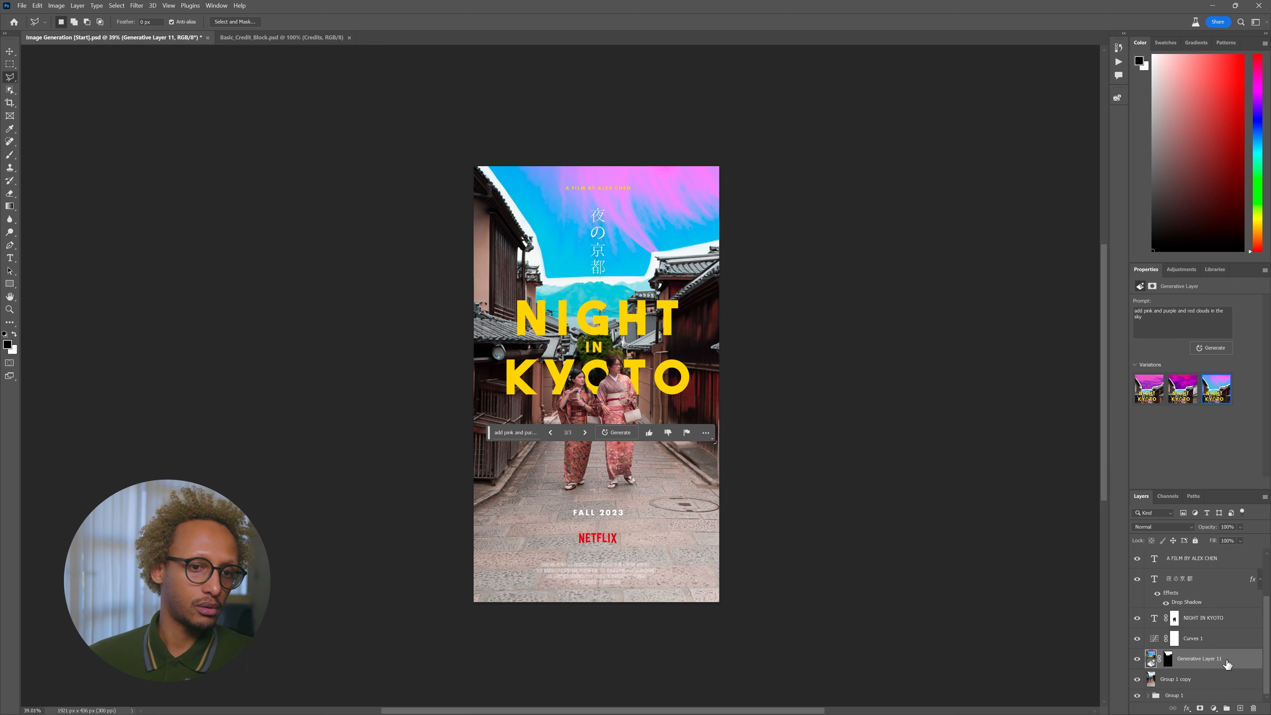
left_click_drag(1227, 663, 1253, 708)
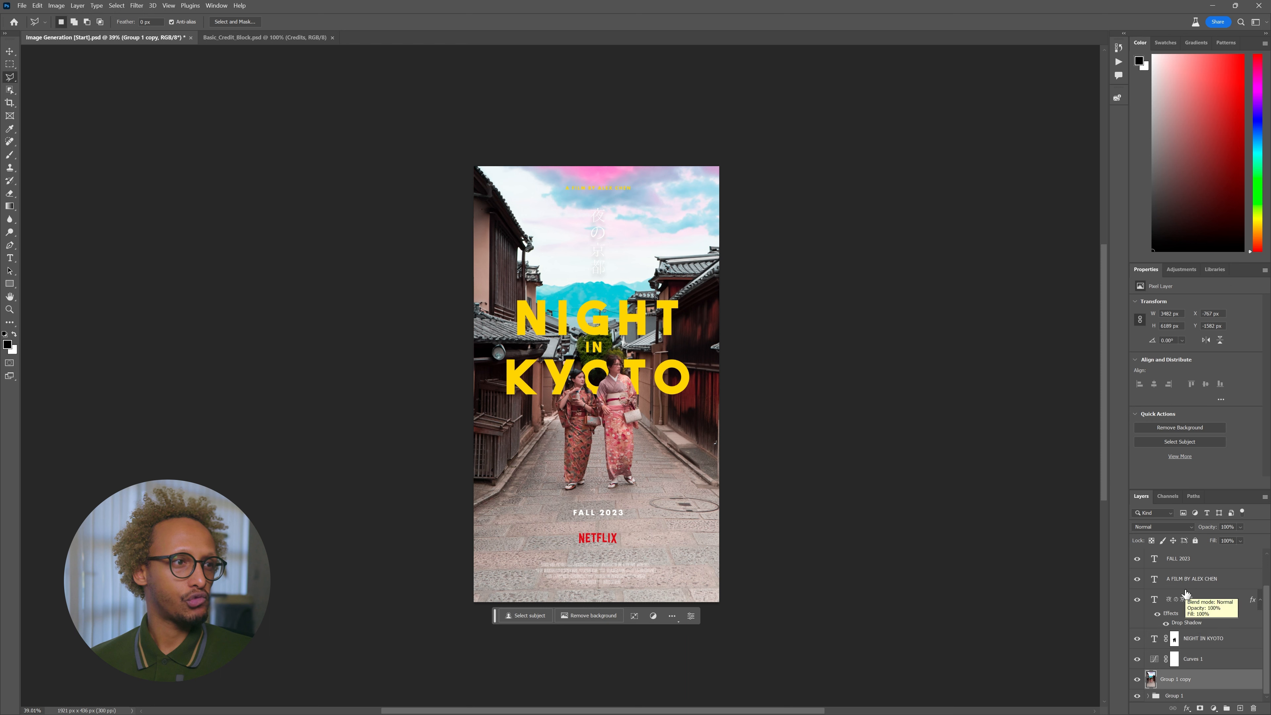
- Add a new Layer 1 and move it just below the NIGHT IN KYOTO title layer
scroll(1185, 593, "up", 2)
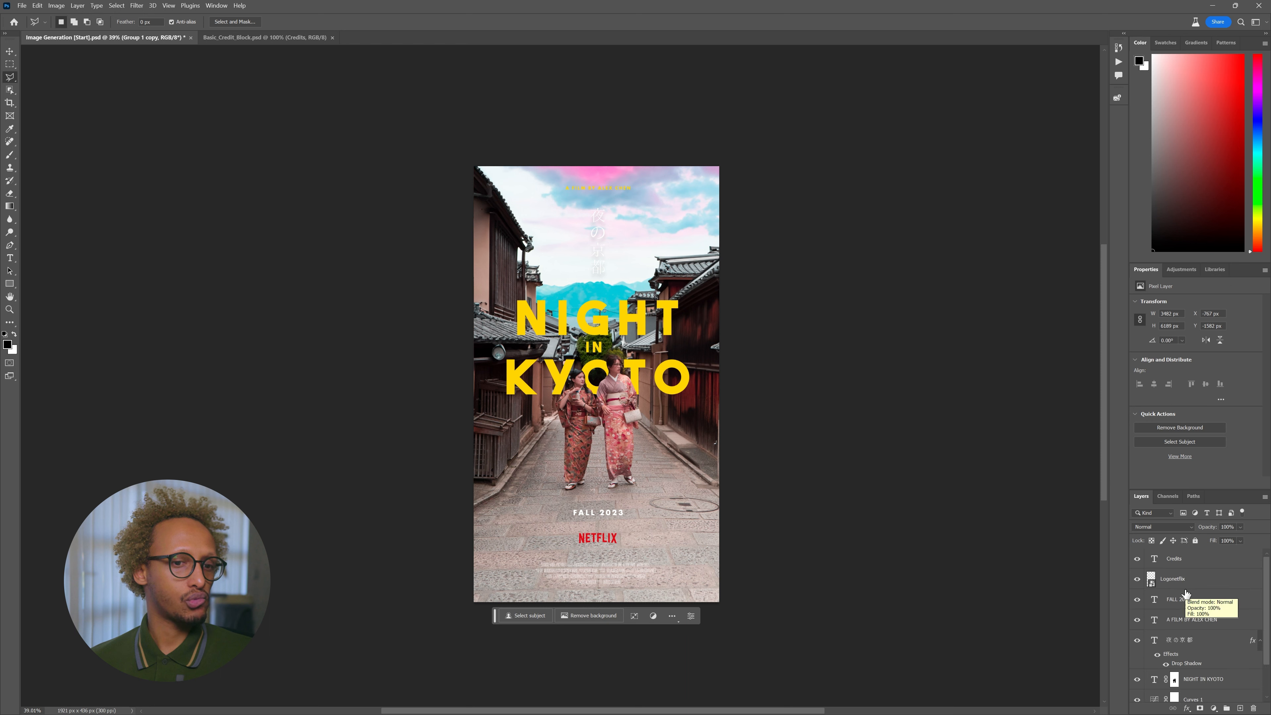
left_click(1196, 559)
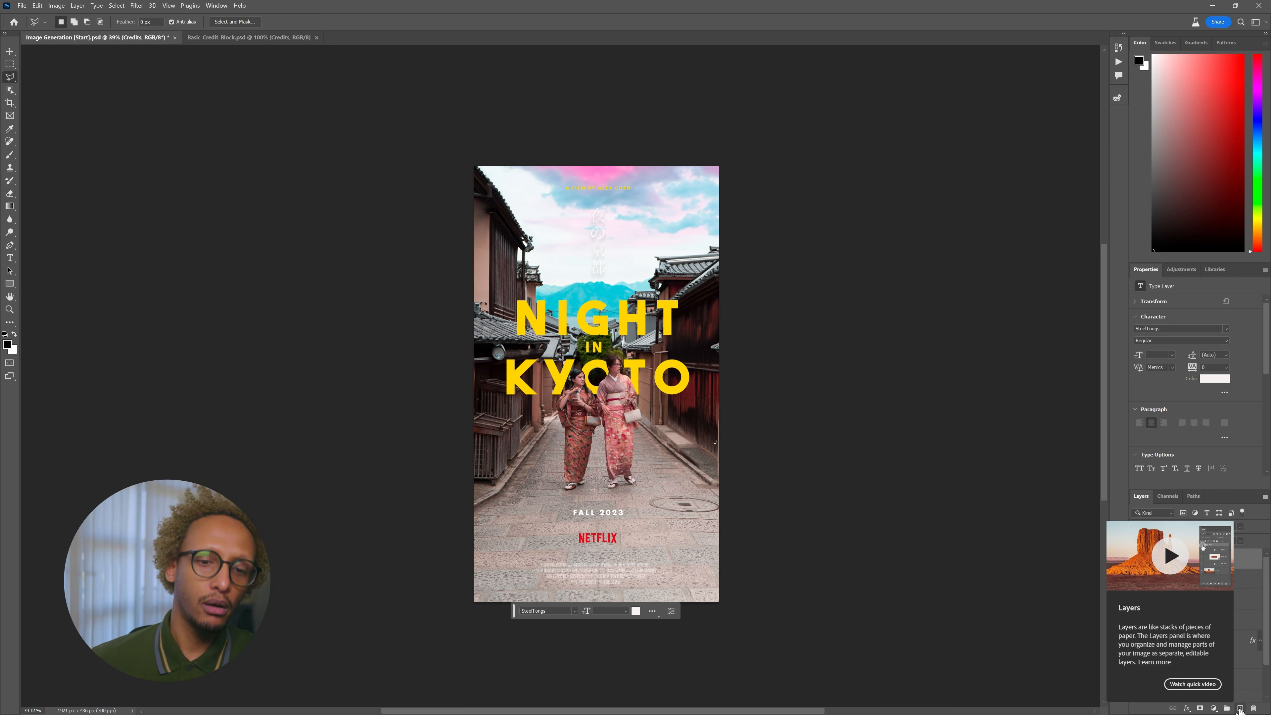
left_click(1239, 708)
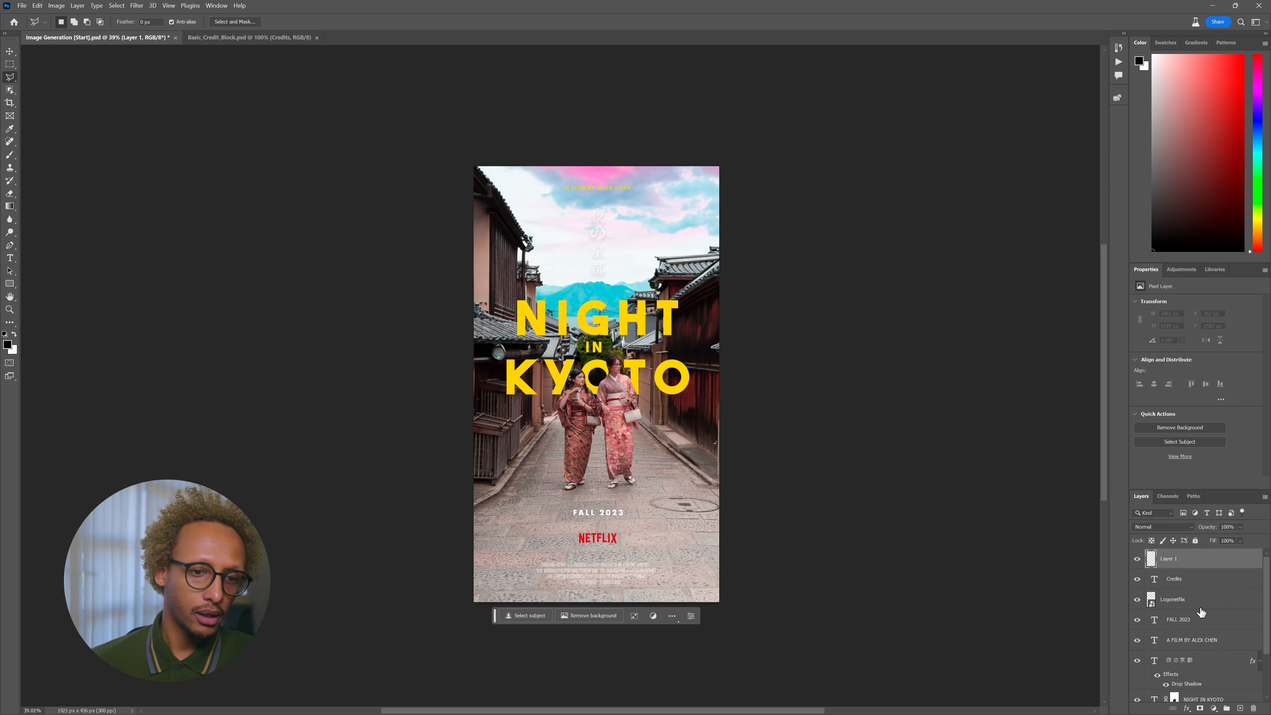
key("b")
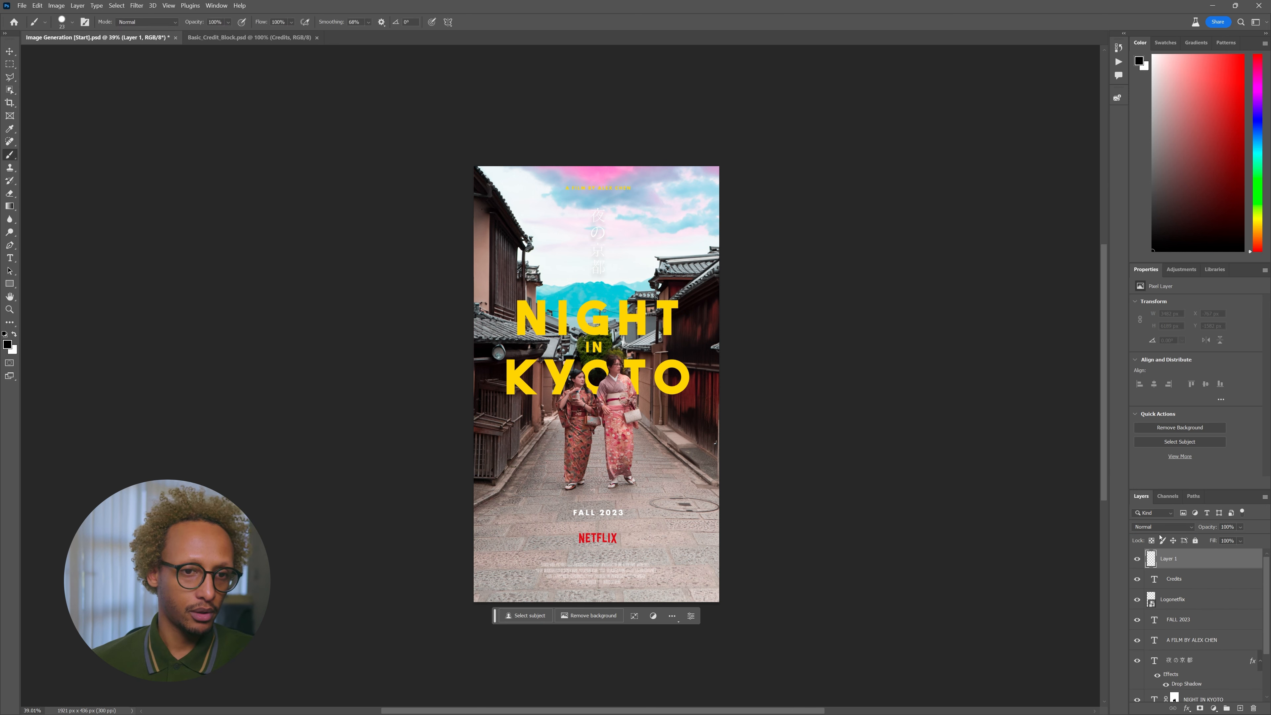
left_click_drag(1192, 558, 1203, 657)
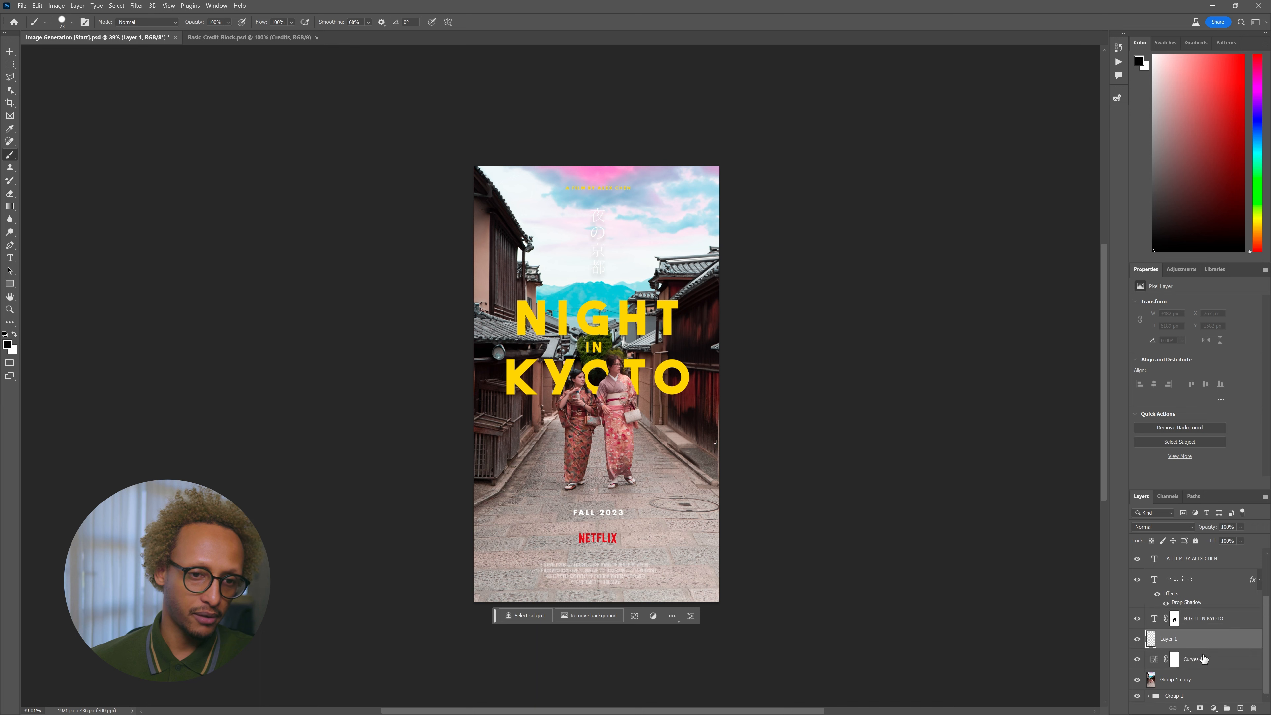
- Set the brush to 0% hardness and a very large size, then paint black across the poster's top
right_click(510, 265)
left_click_drag(615, 314, 537, 311)
left_click_drag(651, 293, 622, 292)
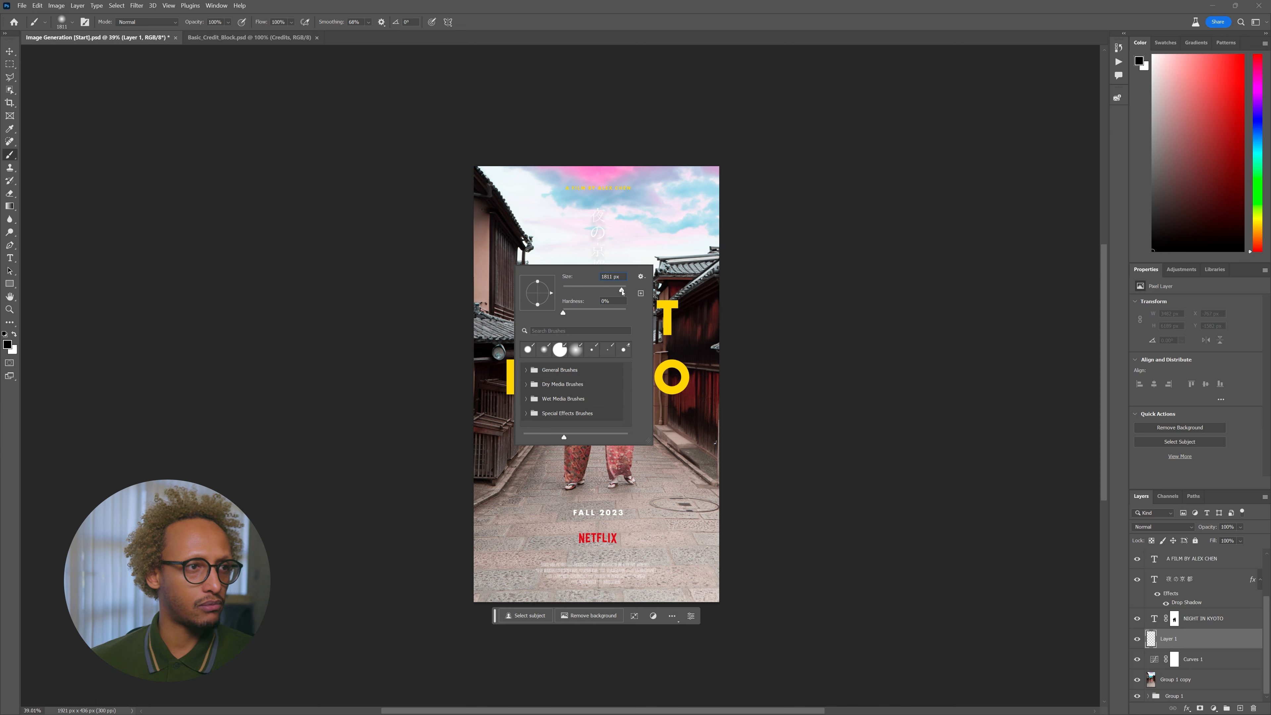
mouse_move(418, 108)
left_mouse_down()
mouse_move(705, 140)
mouse_move(811, 139)
left_mouse_up()
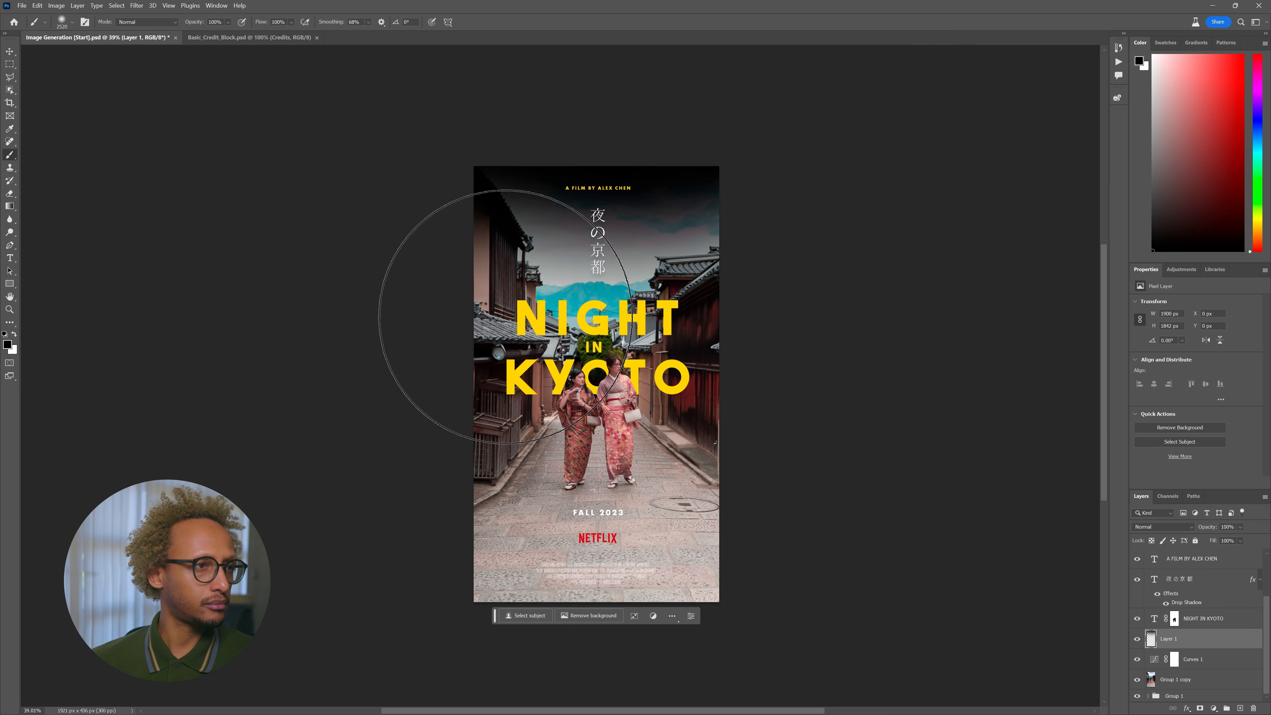
- Undo the black stroke, then sample the sky's lavender and paint it over the poster's top
key("ctrl+z")
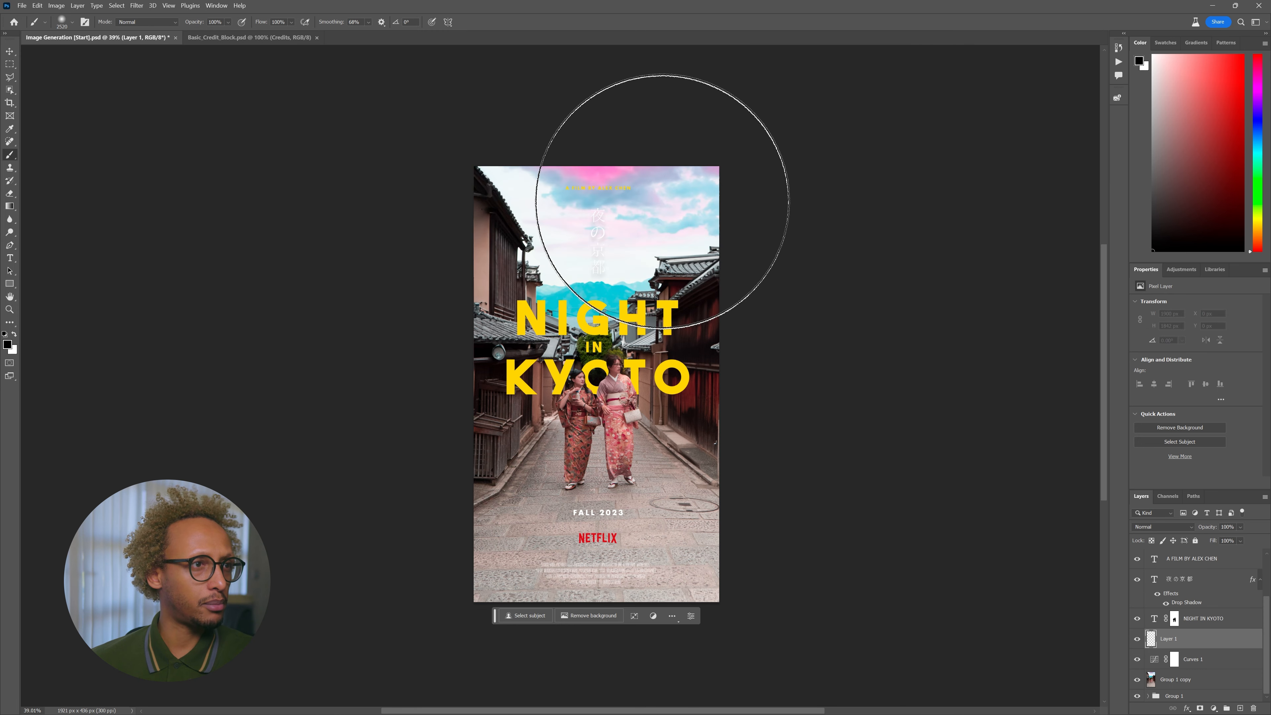
left_click(655, 190, "alt")
left_click_drag(559, 170, 767, 171)
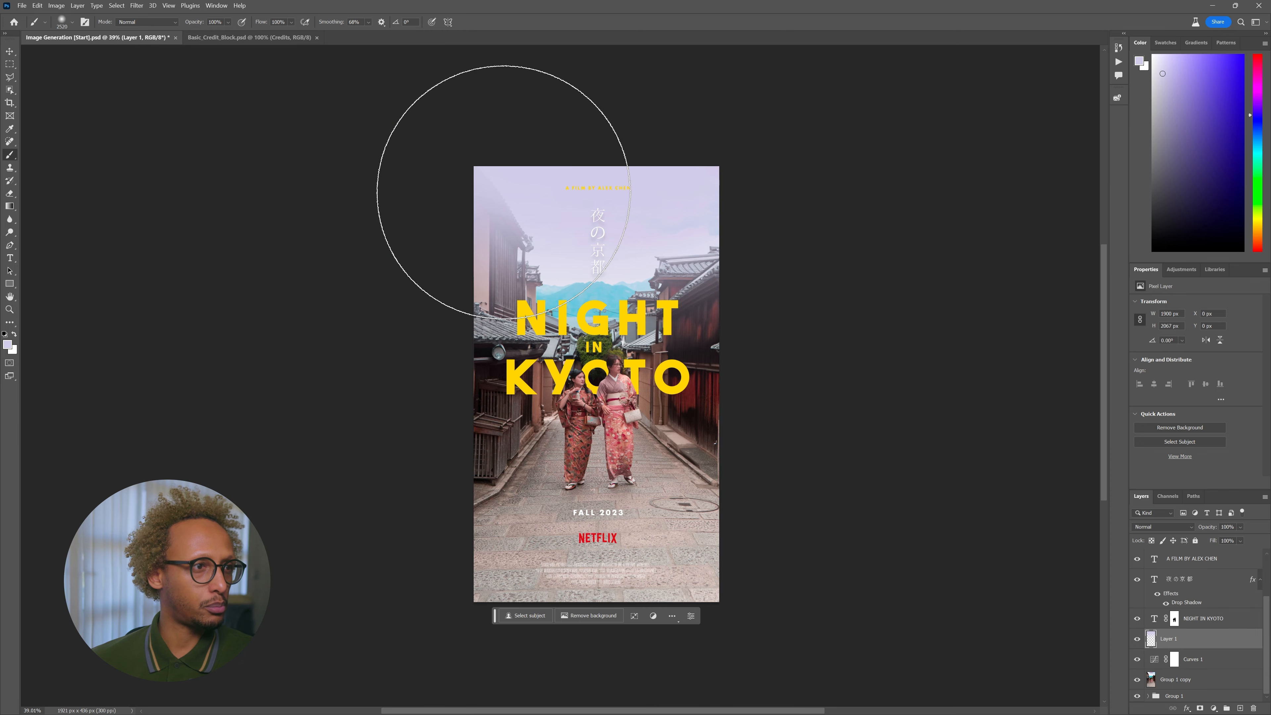
left_click_drag(489, 192, 704, 179)
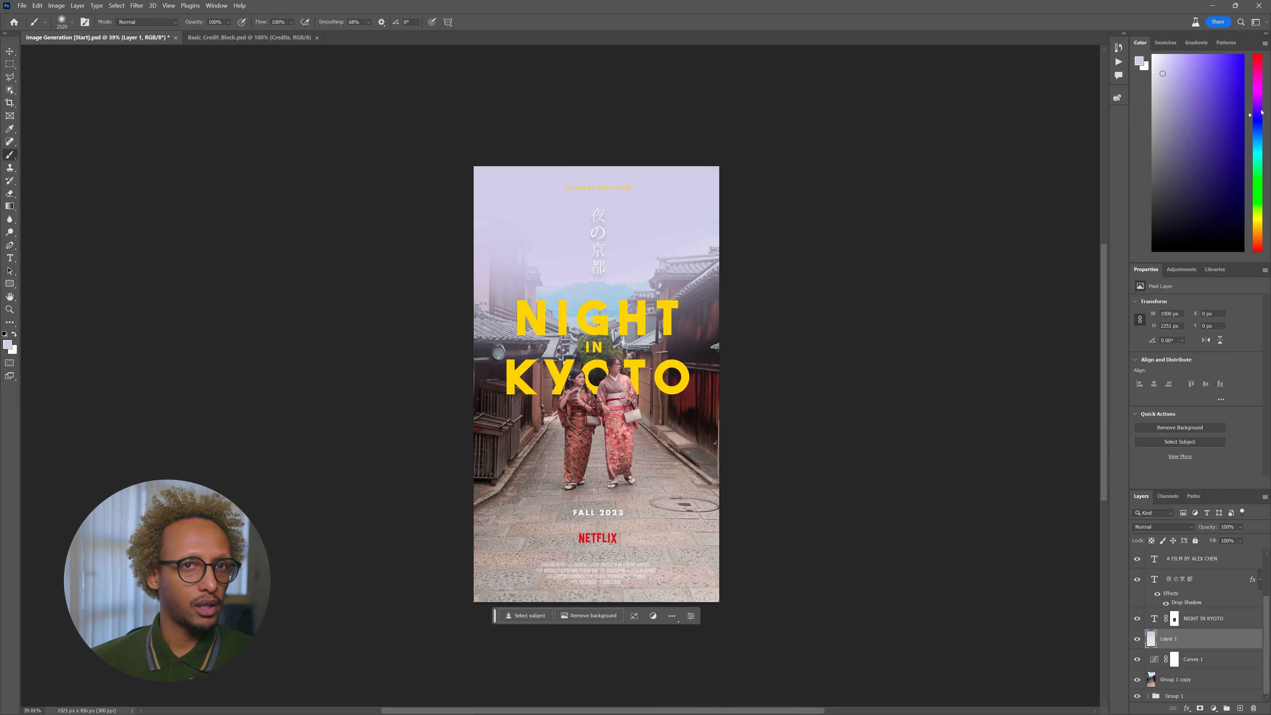
- Paint purple be7de3 across the top of the poster
left_click(7, 345)
left_click_drag(788, 227, 788, 214)
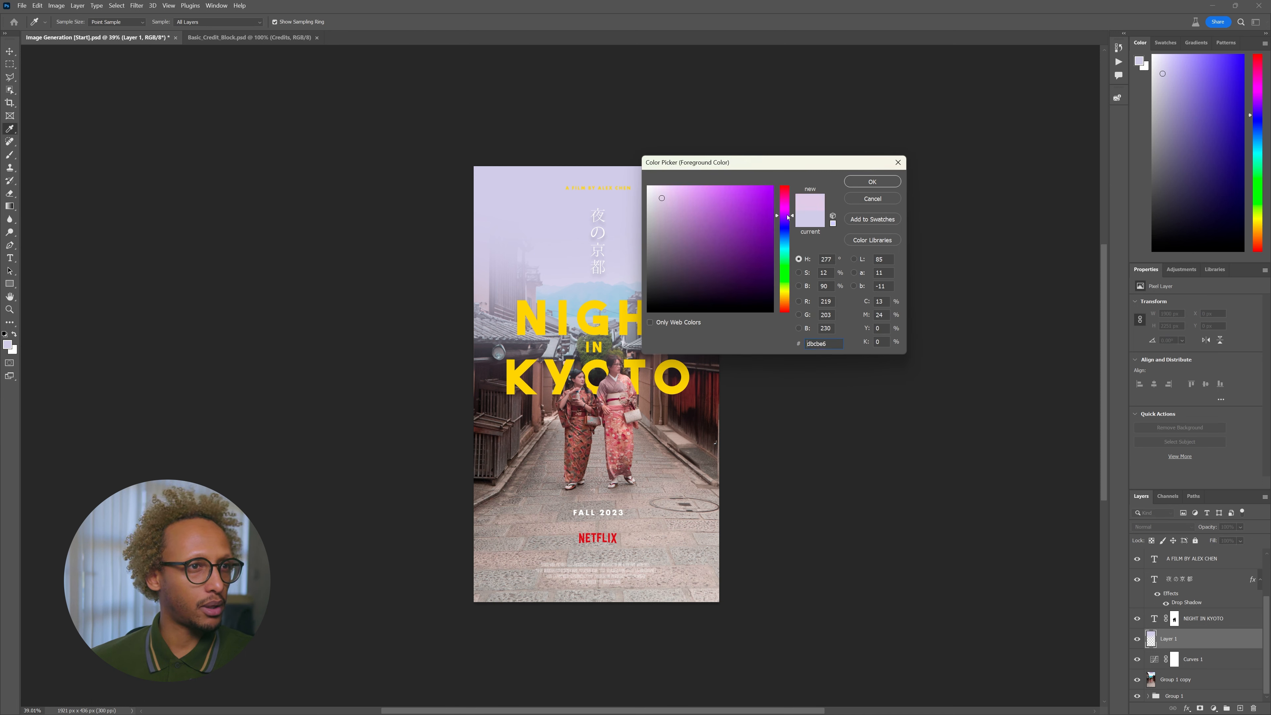
left_click(704, 200)
left_click(898, 184)
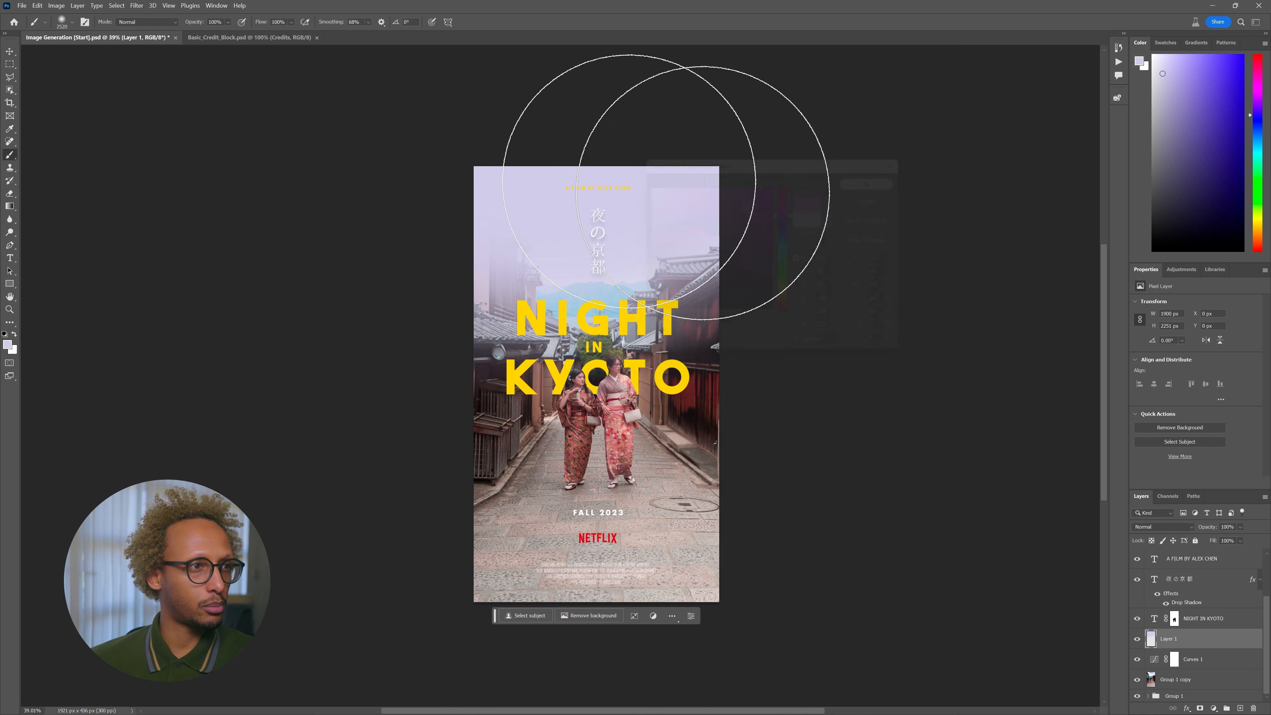
left_click_drag(440, 119, 782, 125)
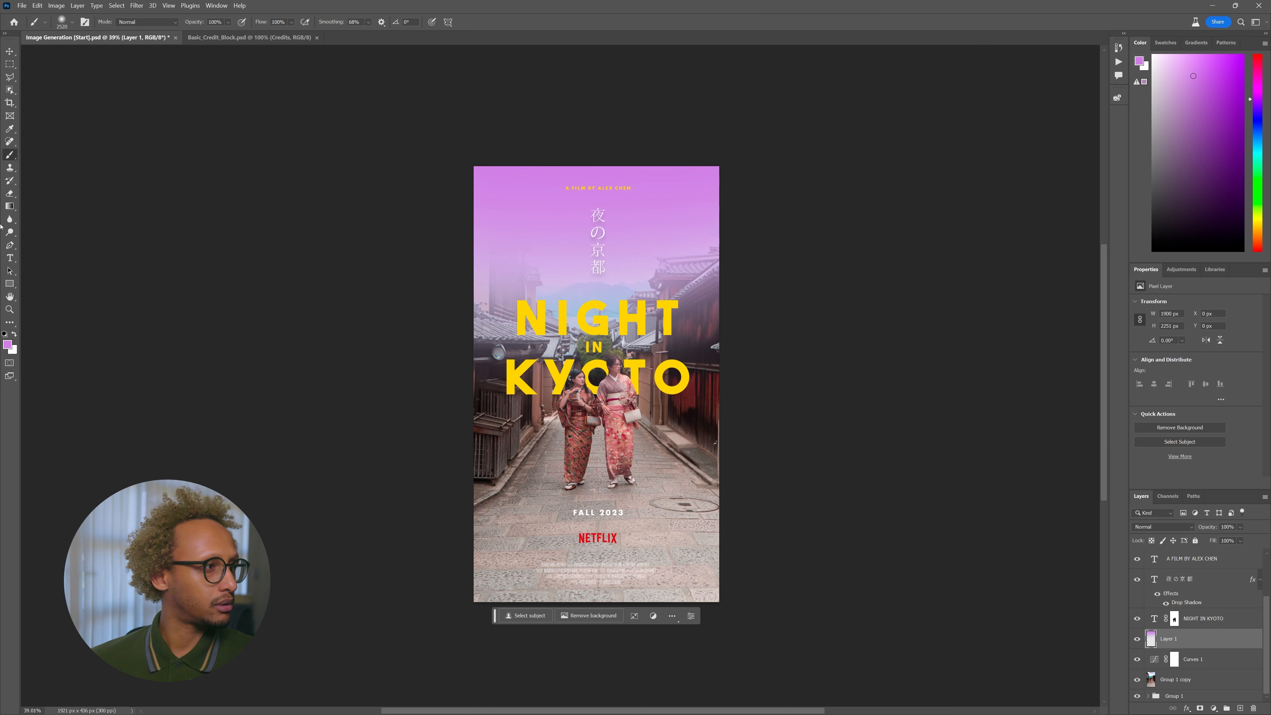
- Change the paint colour to pink, then to salmon-red ff7b7b
left_click(7, 344)
mouse_move(782, 215)
left_mouse_down()
mouse_move(708, 188)
mouse_move(718, 188)
left_mouse_up()
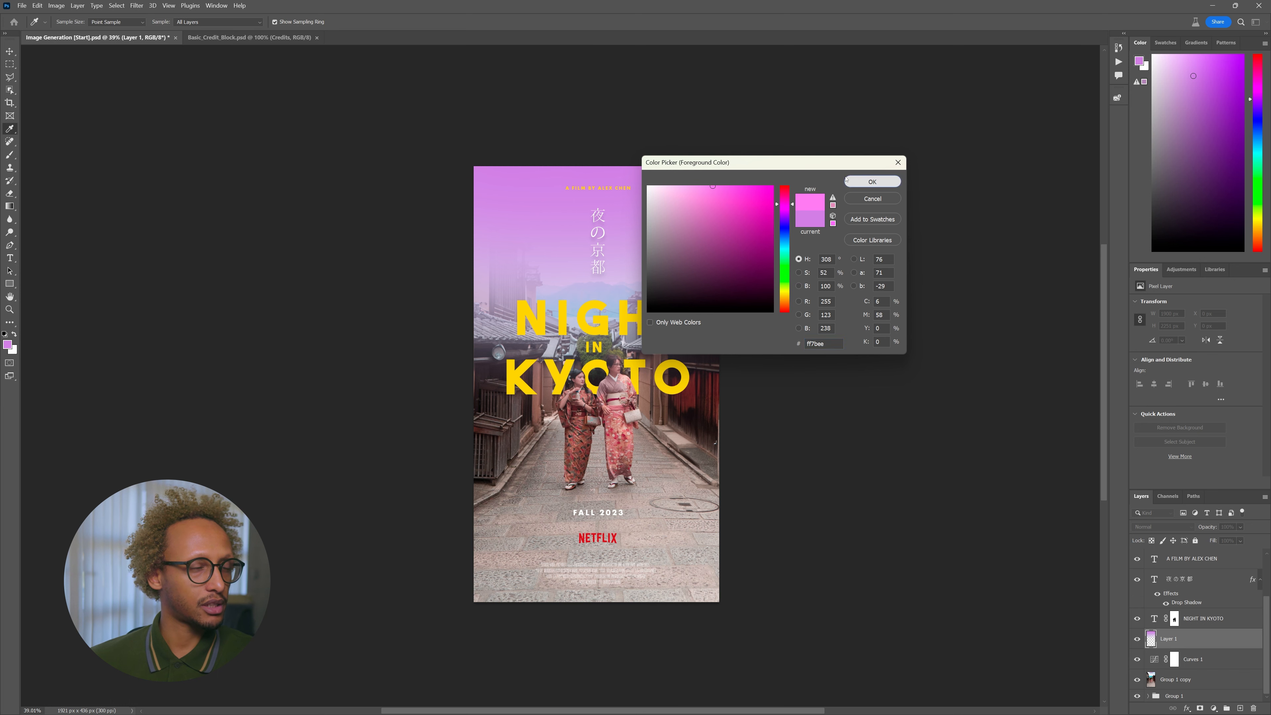
left_click(872, 181)
key("b")
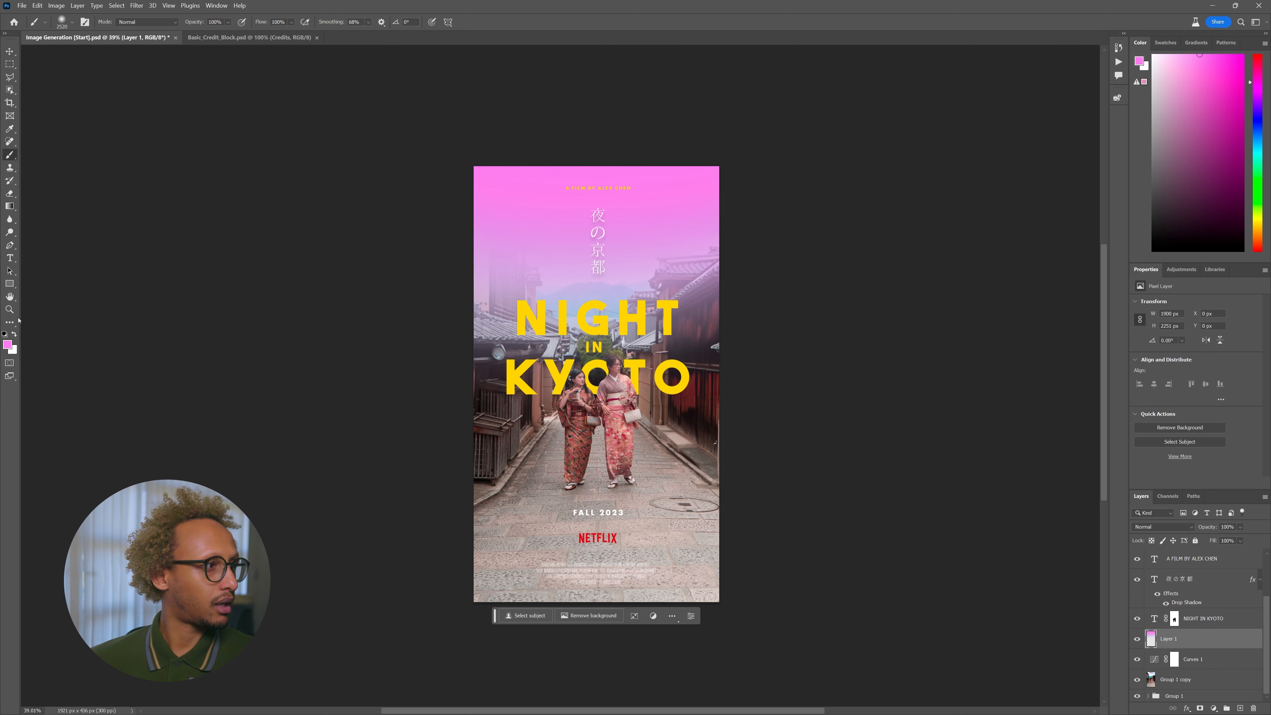
left_click(9, 345)
type("ff7b7b")
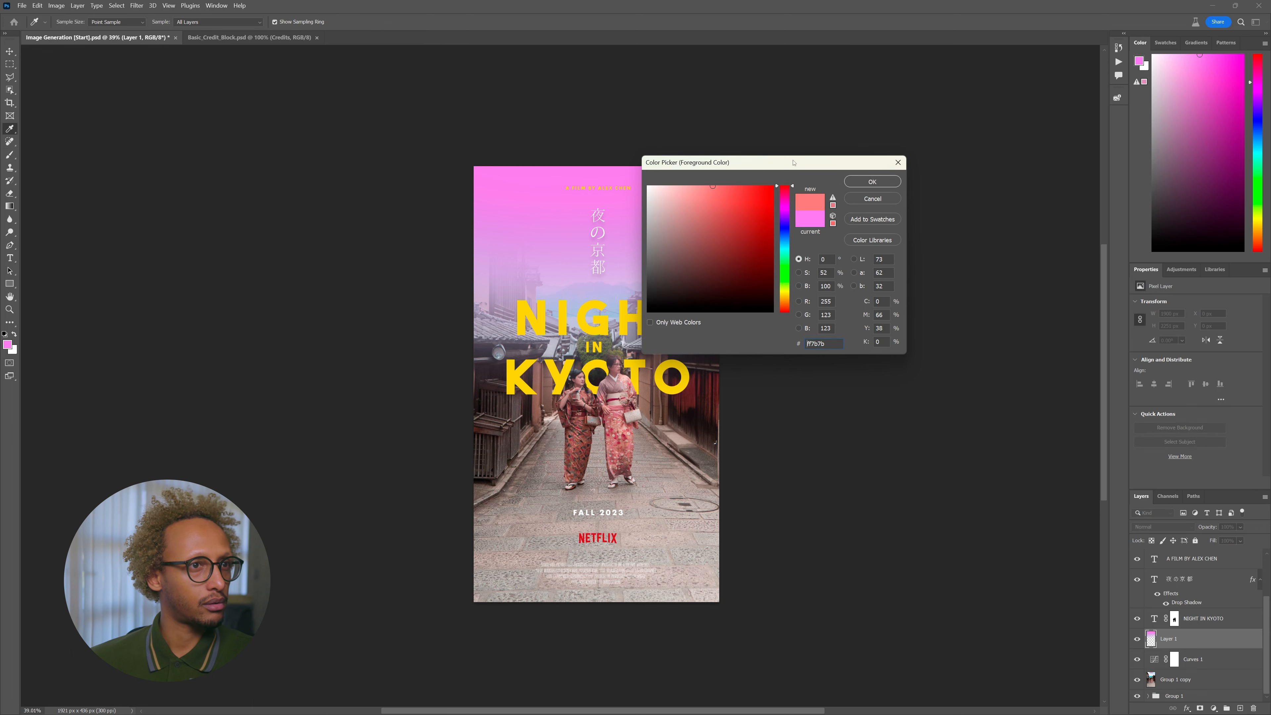
left_click(875, 183)
- Switch the paint colour to a stronger red ff4c4c
left_click_drag(544, 119, 539, 185)
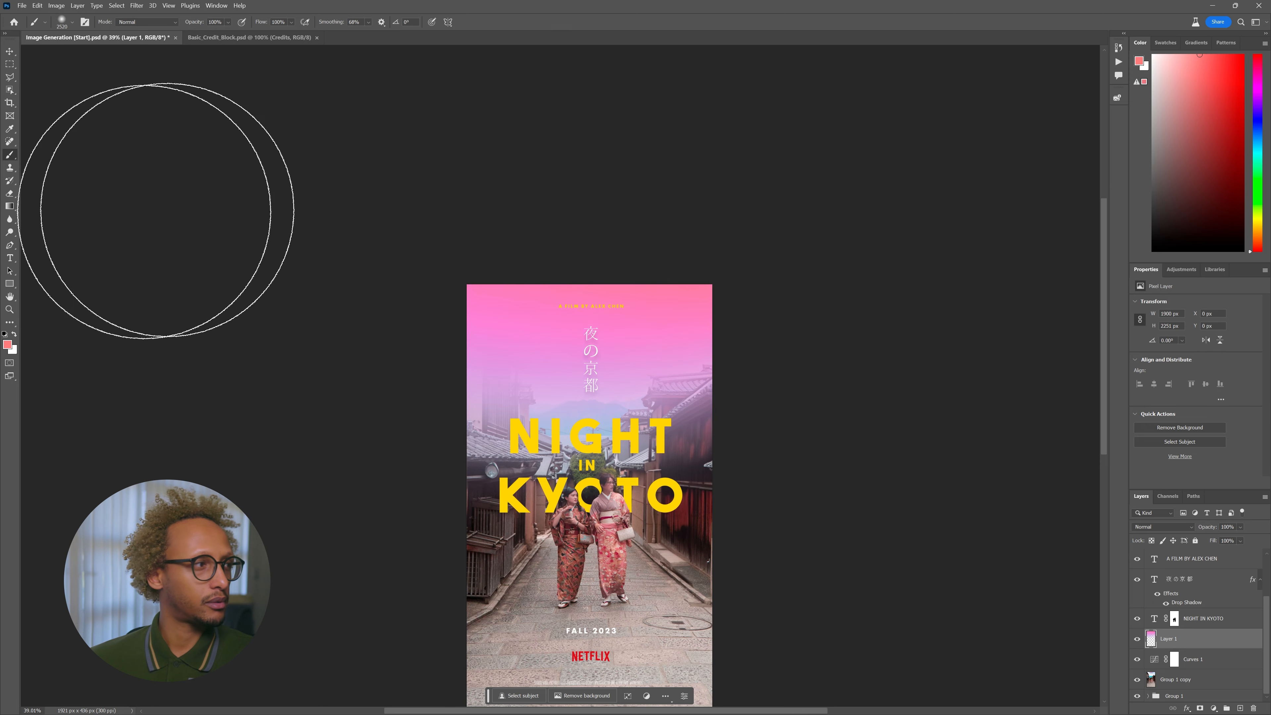
left_click(9, 344)
mouse_move(736, 206)
left_mouse_down()
mouse_move(748, 184)
mouse_move(735, 184)
left_mouse_up()
left_click(880, 181)
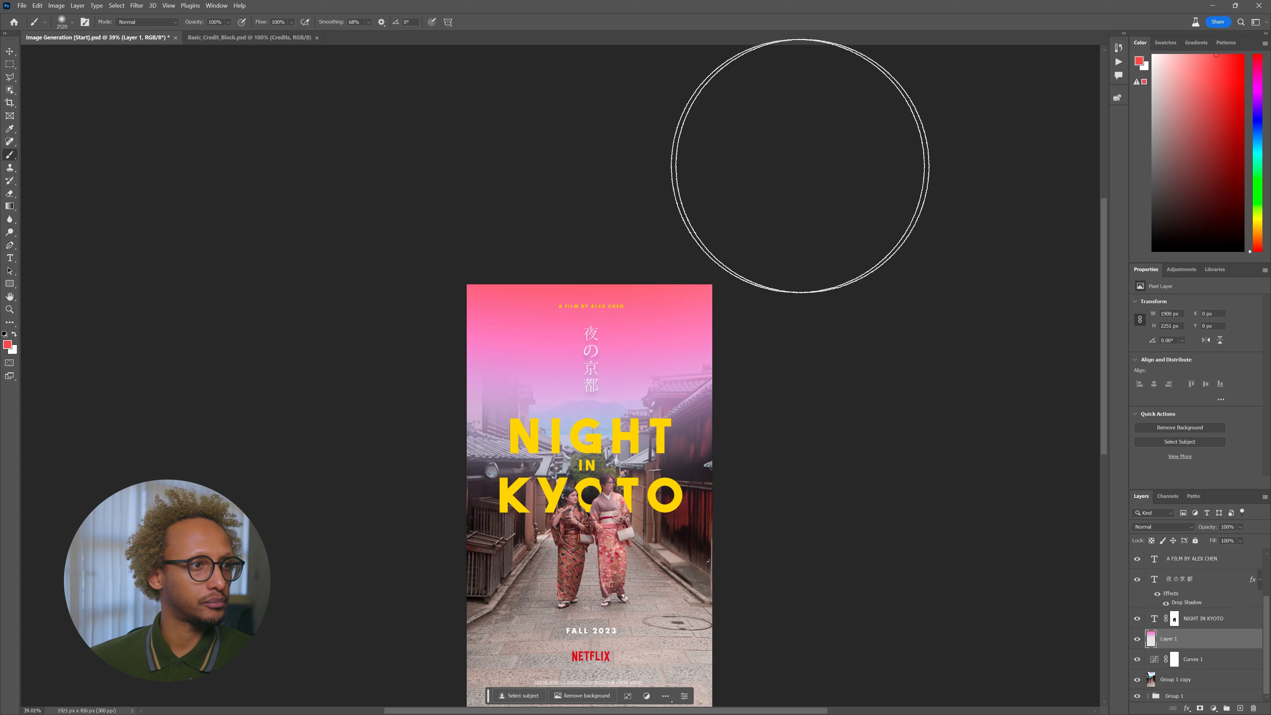
left_click_drag(762, 377, 706, 229)
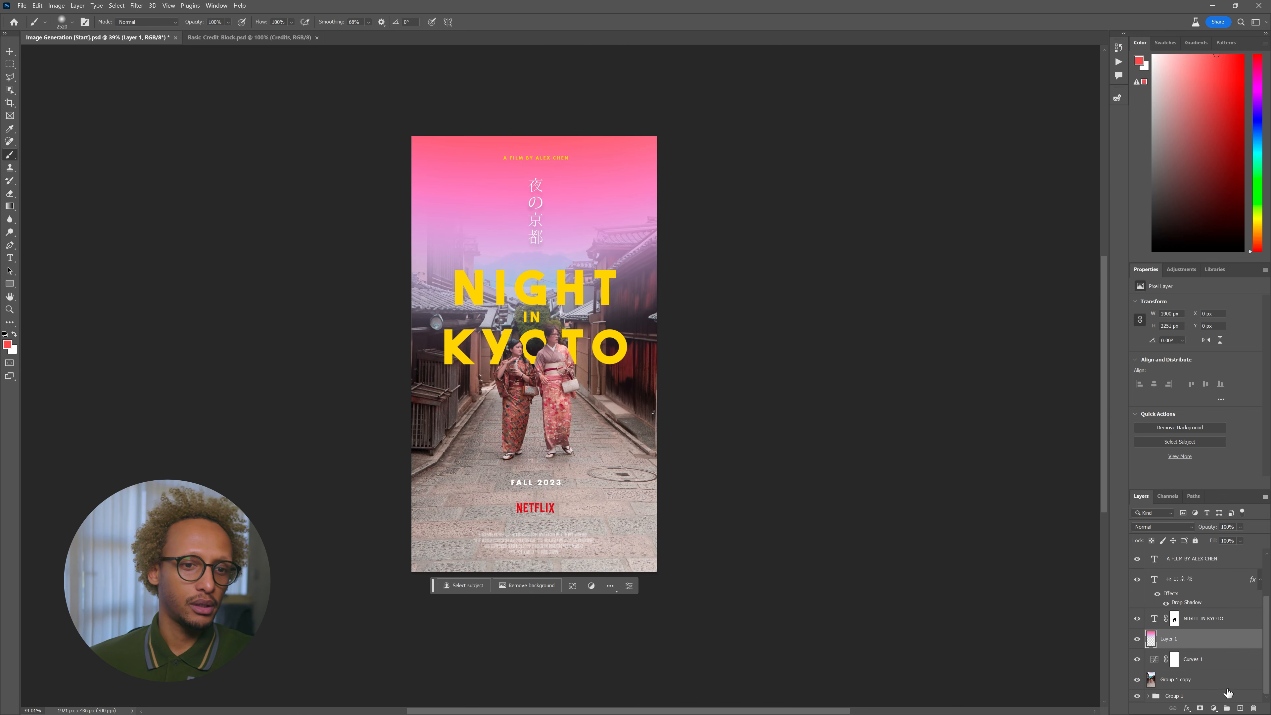
- Try duplicating the painted Layer 1, undo it, and bring up Layer 1's blending modes
left_click_drag(1189, 642, 1193, 637)
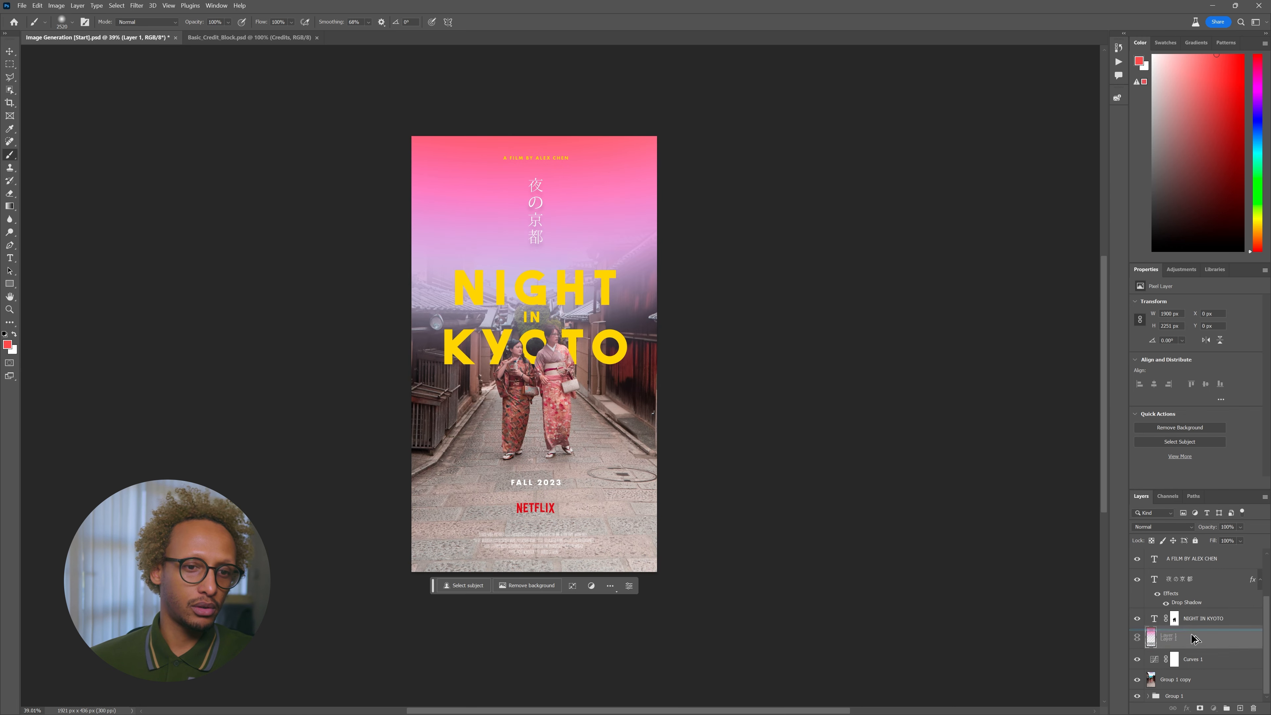
key("ctrl+z")
left_click(1161, 528)
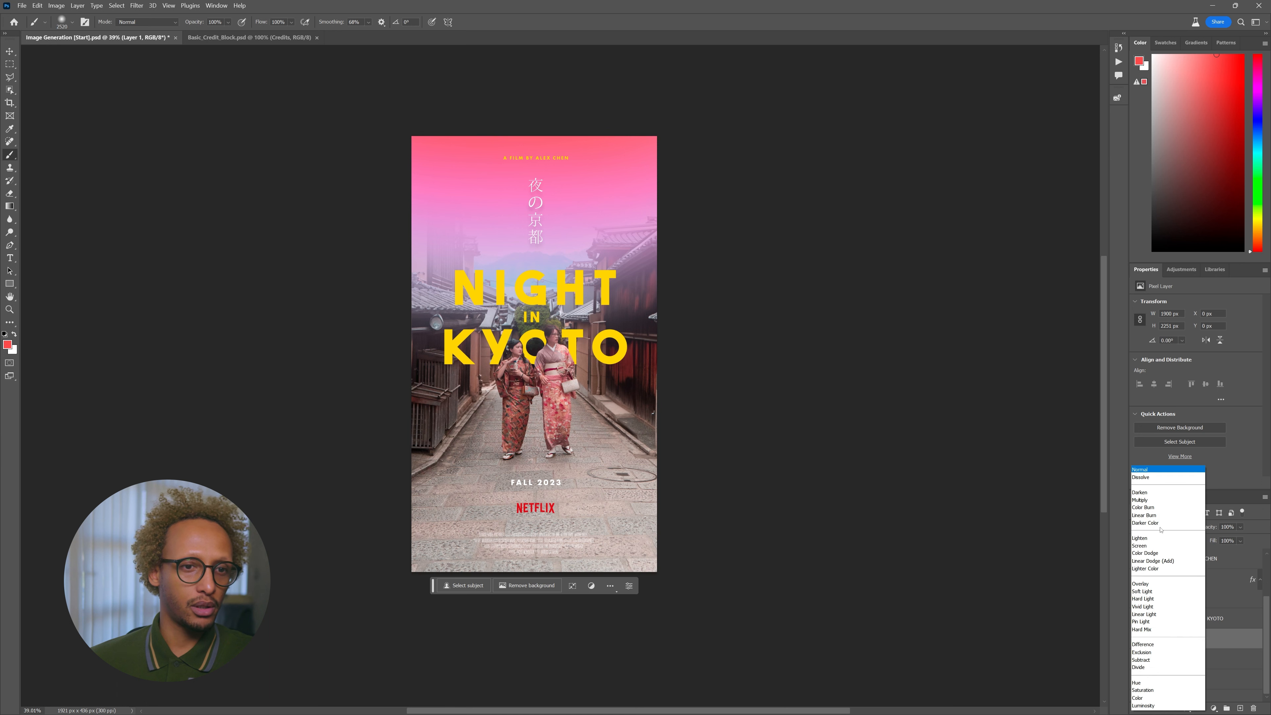
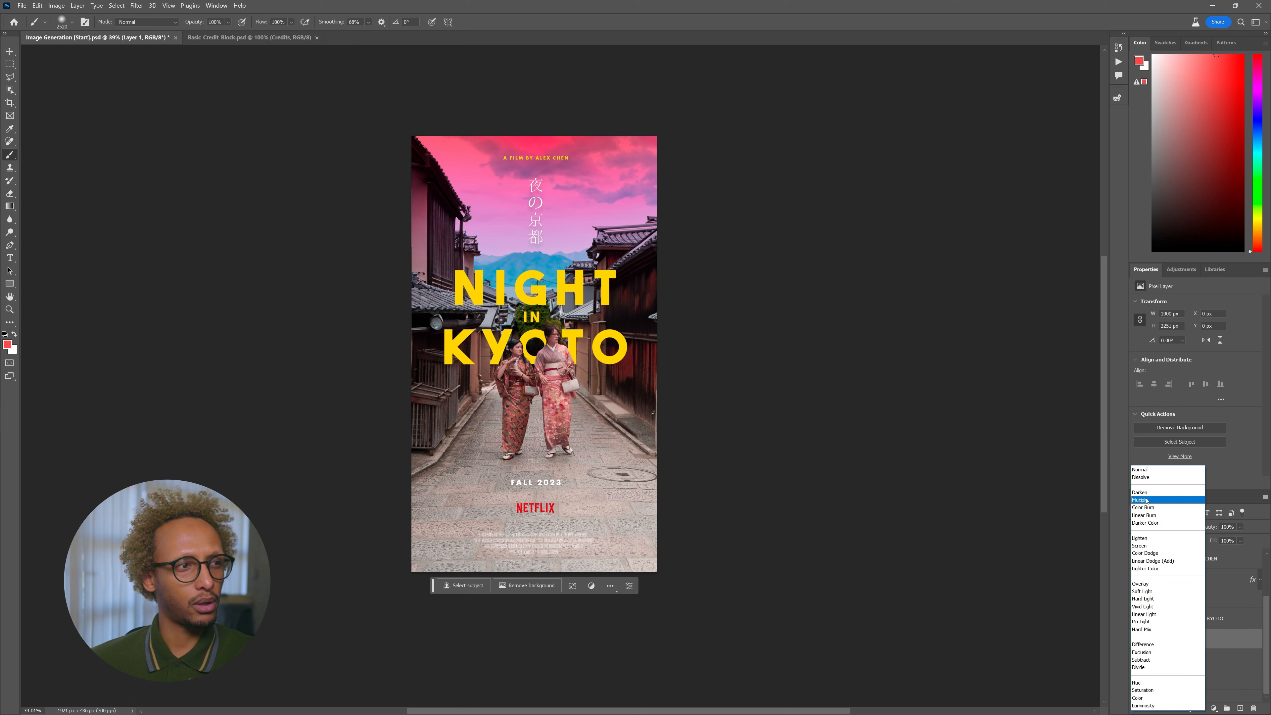
- Set the pink sky layer to Multiply and lower its opacity slightly
left_click(1146, 500)
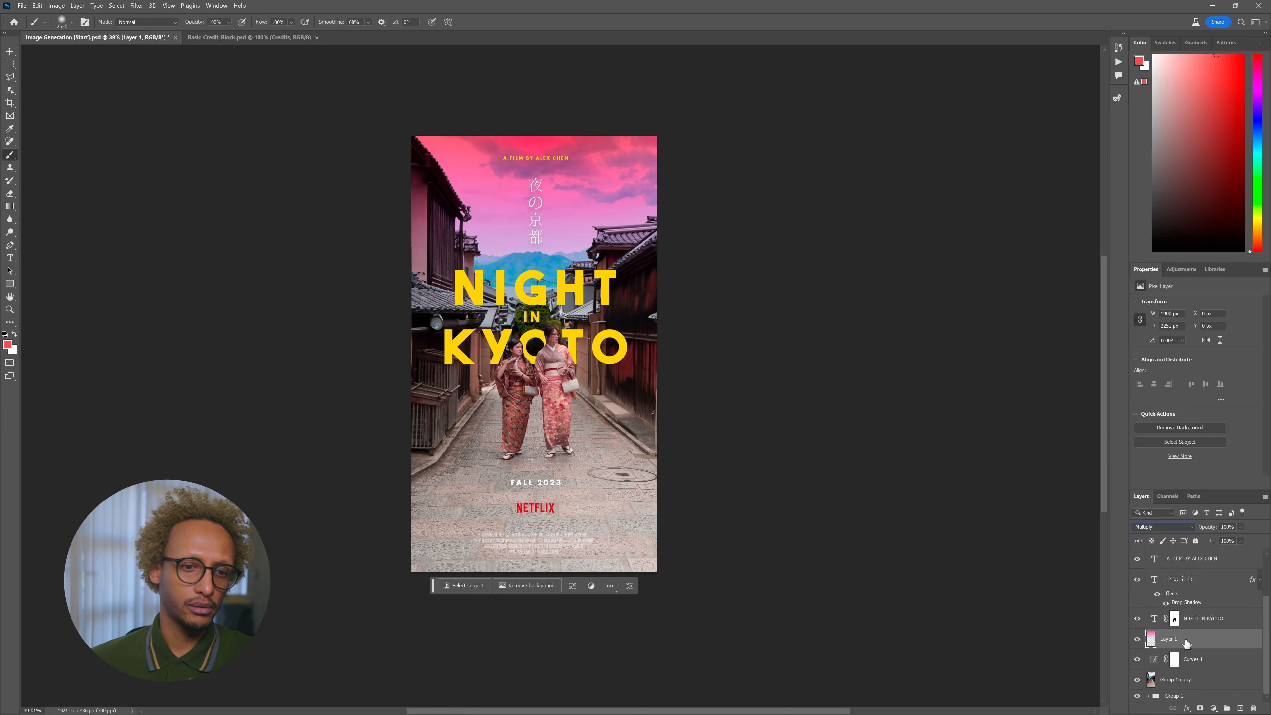
left_click(1240, 527)
left_click_drag(1243, 538, 1241, 539)
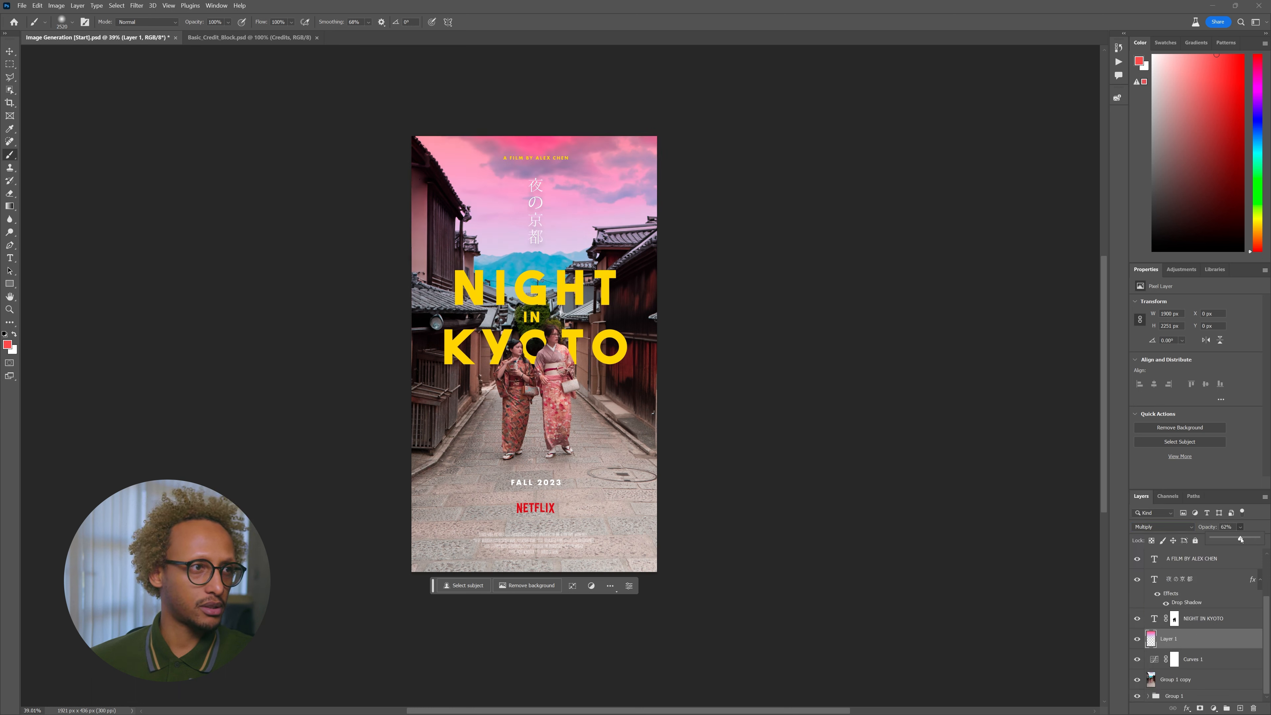
- Duplicate the pink layer, rotate the copy 180°, and move it to the poster's bottom
key("ctrl+j")
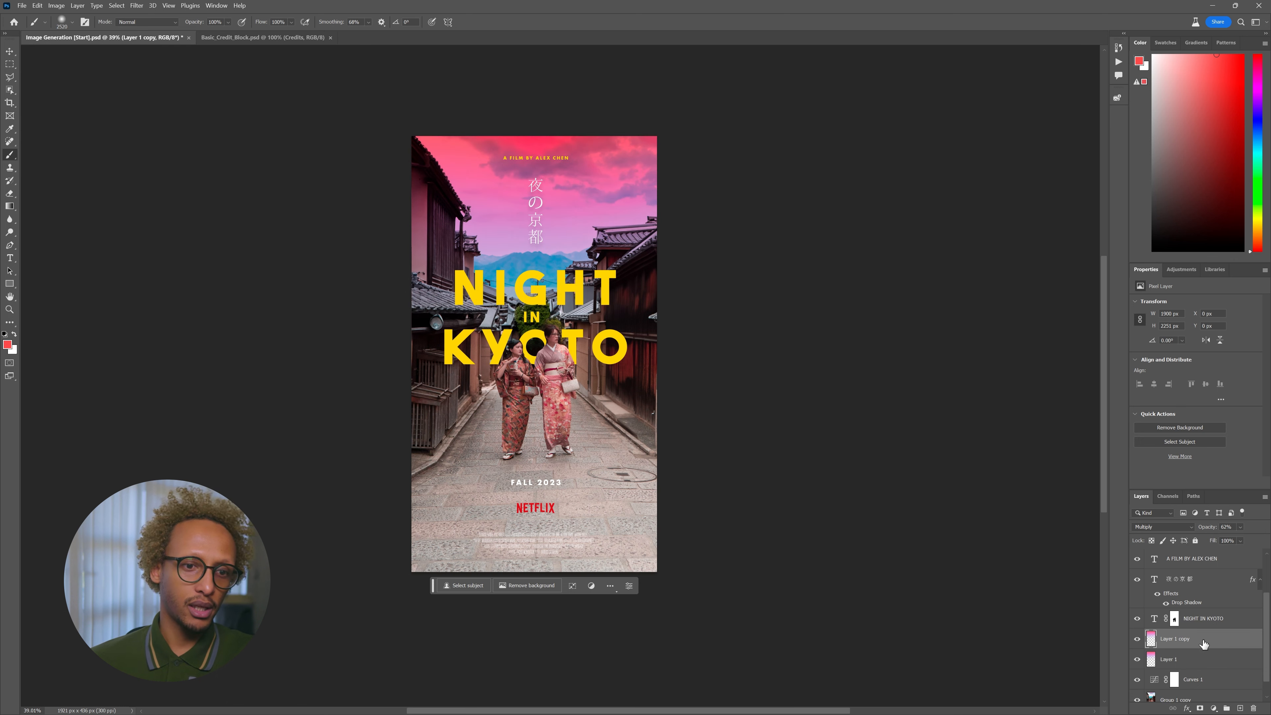
key("ctrl+t")
left_click_drag(732, 148, 292, 446)
key("Return")
left_click_drag(526, 348, 529, 578)
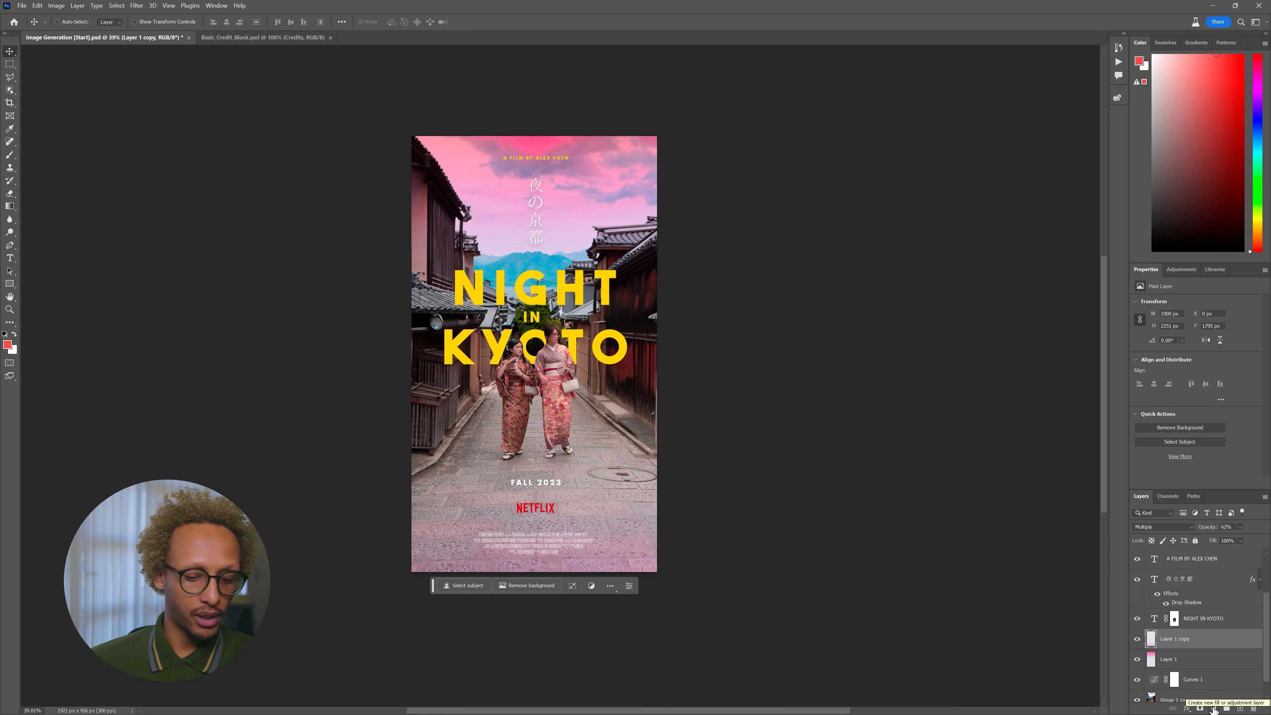
- With the Gradient tool active, set the foreground colour to blue 2f7feb
key("g")
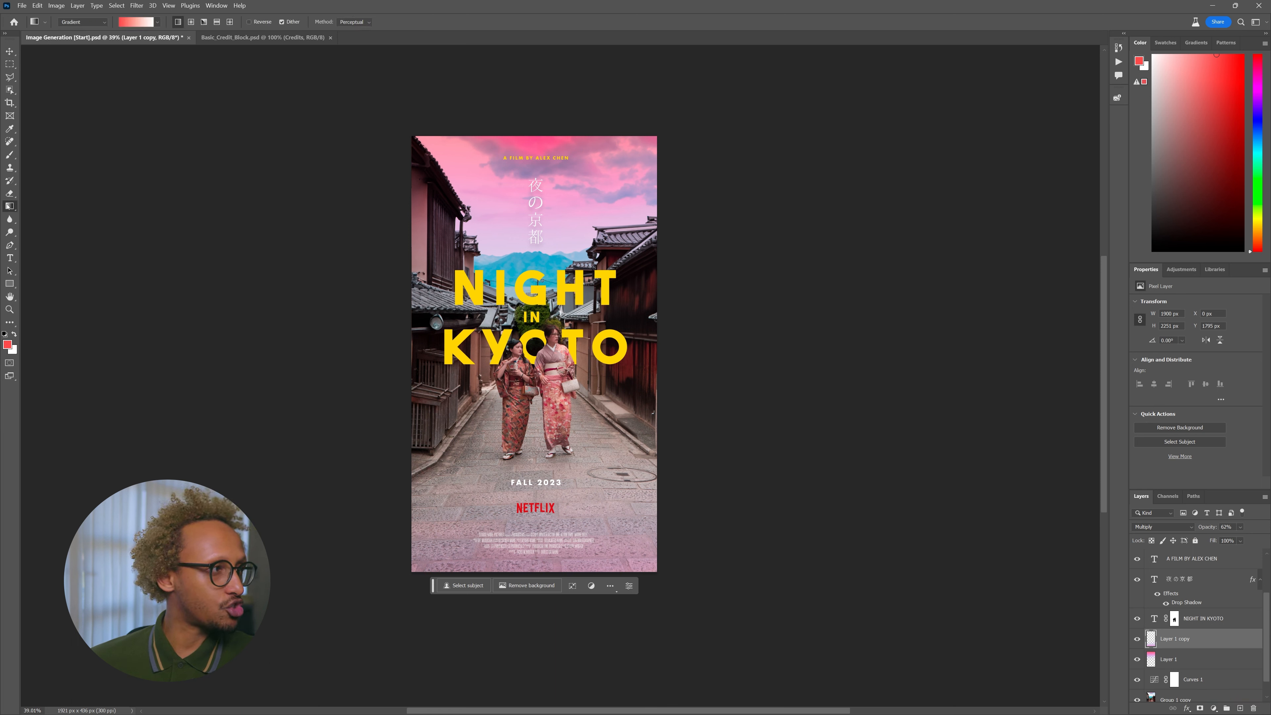
left_click(7, 344)
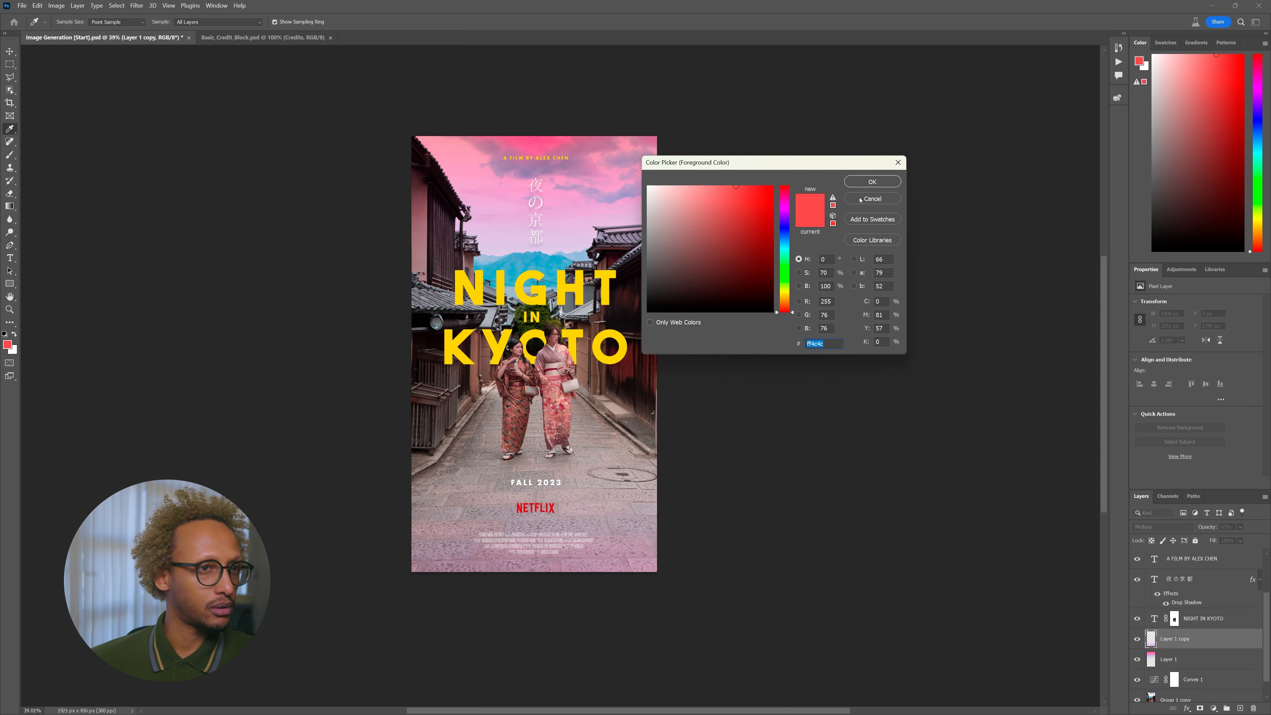
type("2f7feb")
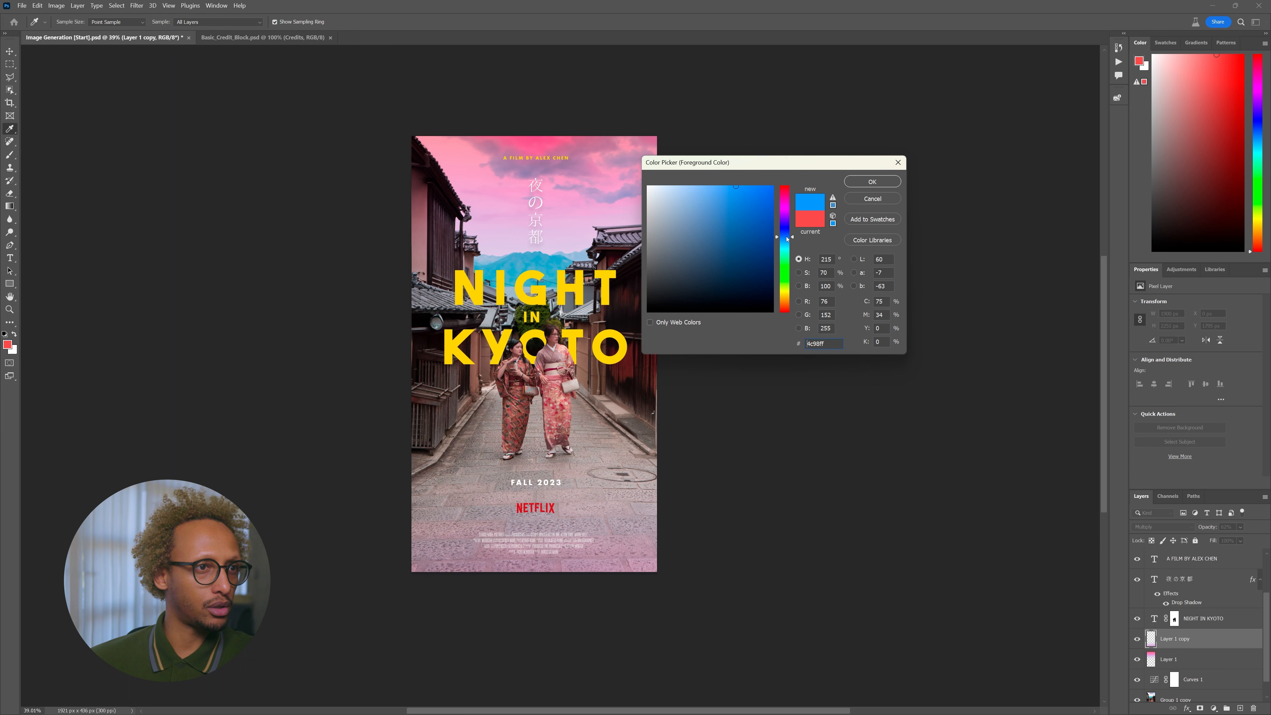
left_click(872, 182)
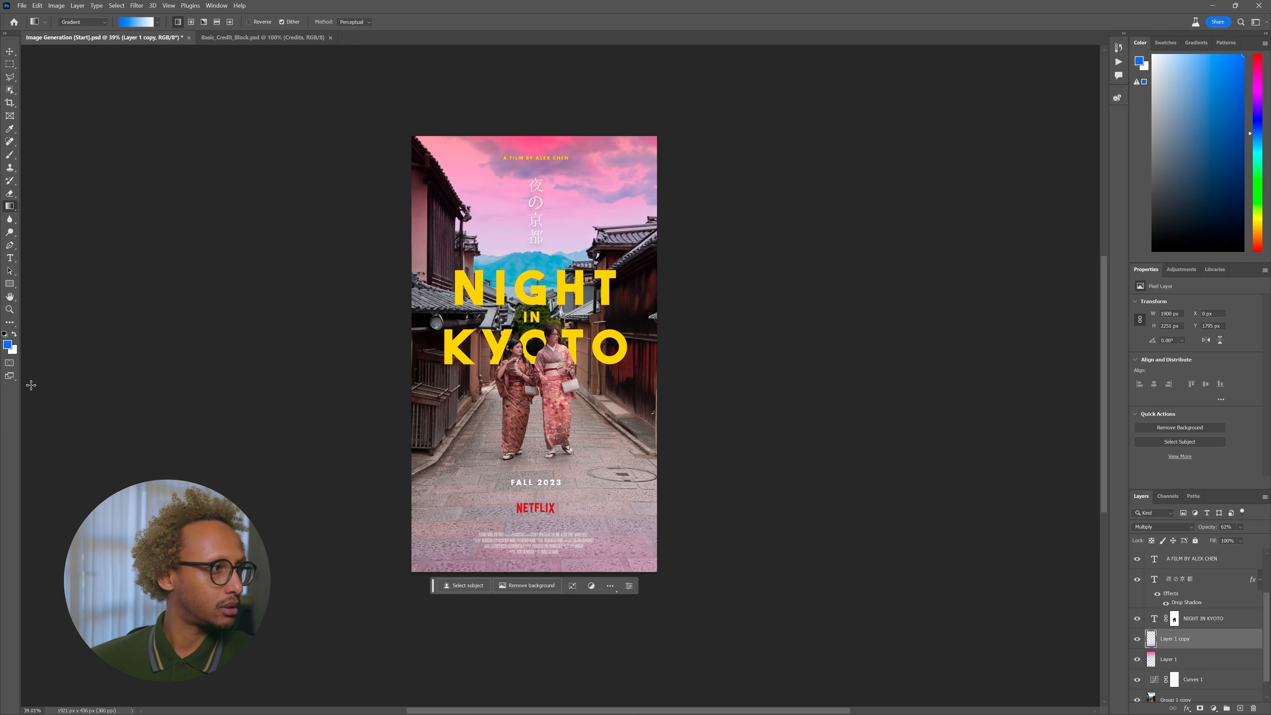
- Set the background colour to a saturated orange
left_click(12, 350)
left_click_drag(784, 295, 785, 303)
left_click_drag(762, 190, 795, 152)
left_click(872, 182)
- Draw a blue-to-orange gradient diagonally from the top-right corner to the bottom-left
key("g")
left_click_drag(621, 180, 410, 577)
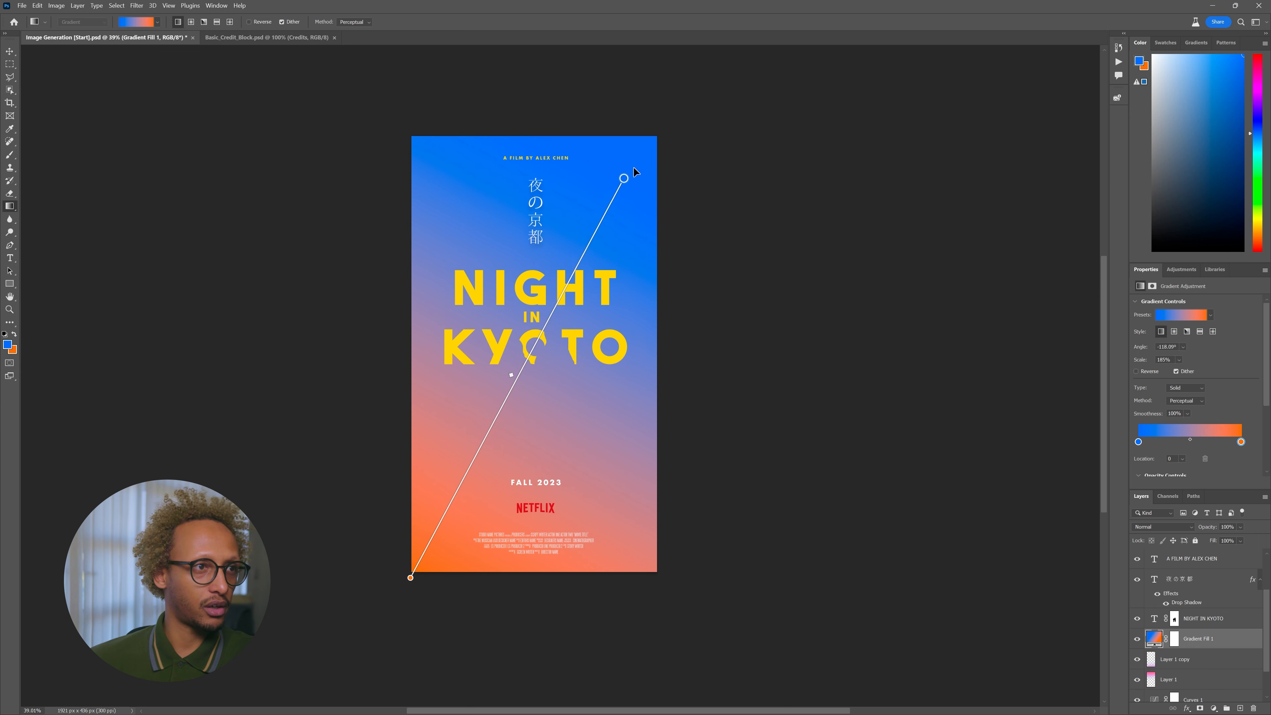
left_click_drag(624, 179, 651, 145)
- Blend the gradient layer in Soft Light at 57% opacity, then switch to the Move tool
left_click(1151, 527)
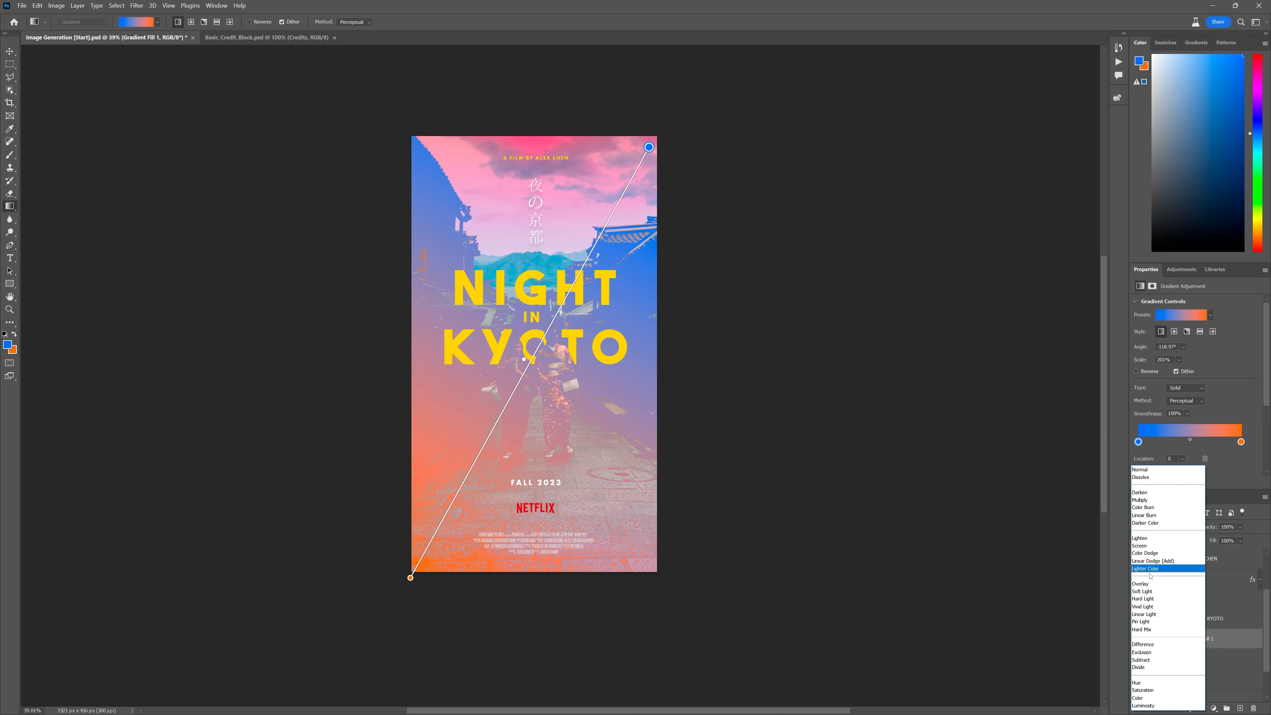
left_click(1150, 591)
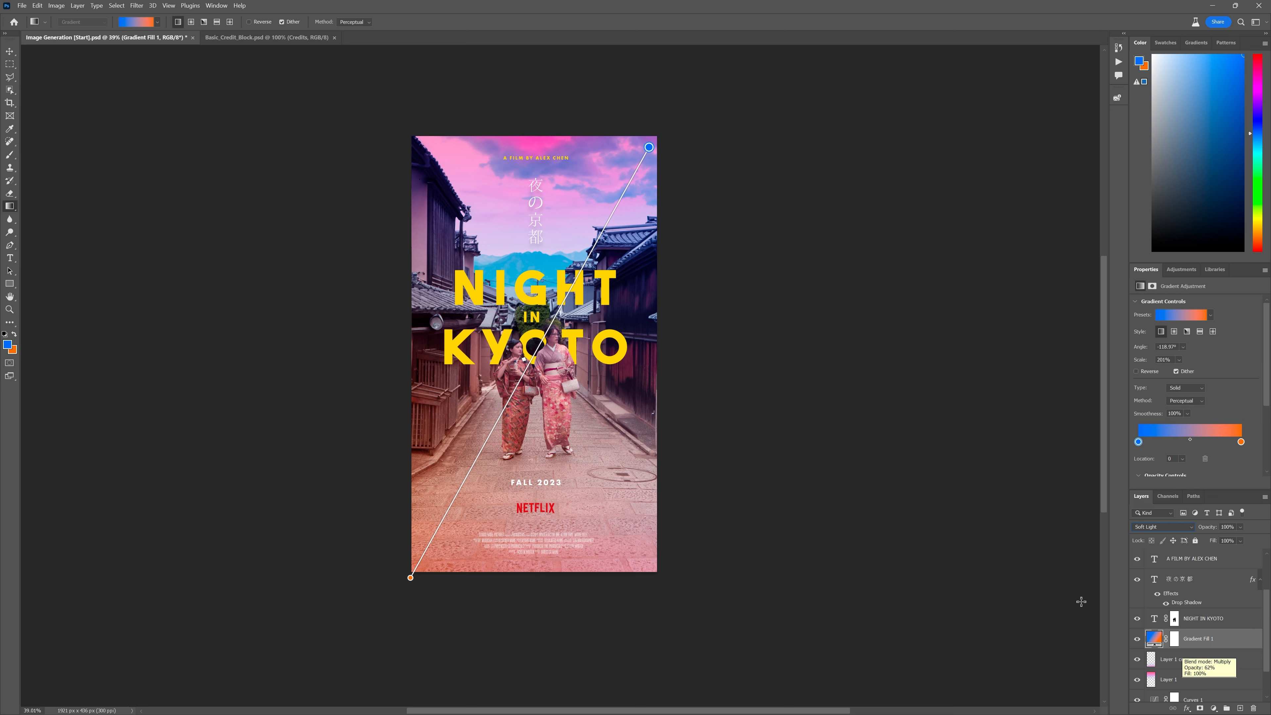
left_click(1240, 526)
left_click(1238, 538)
key("v")
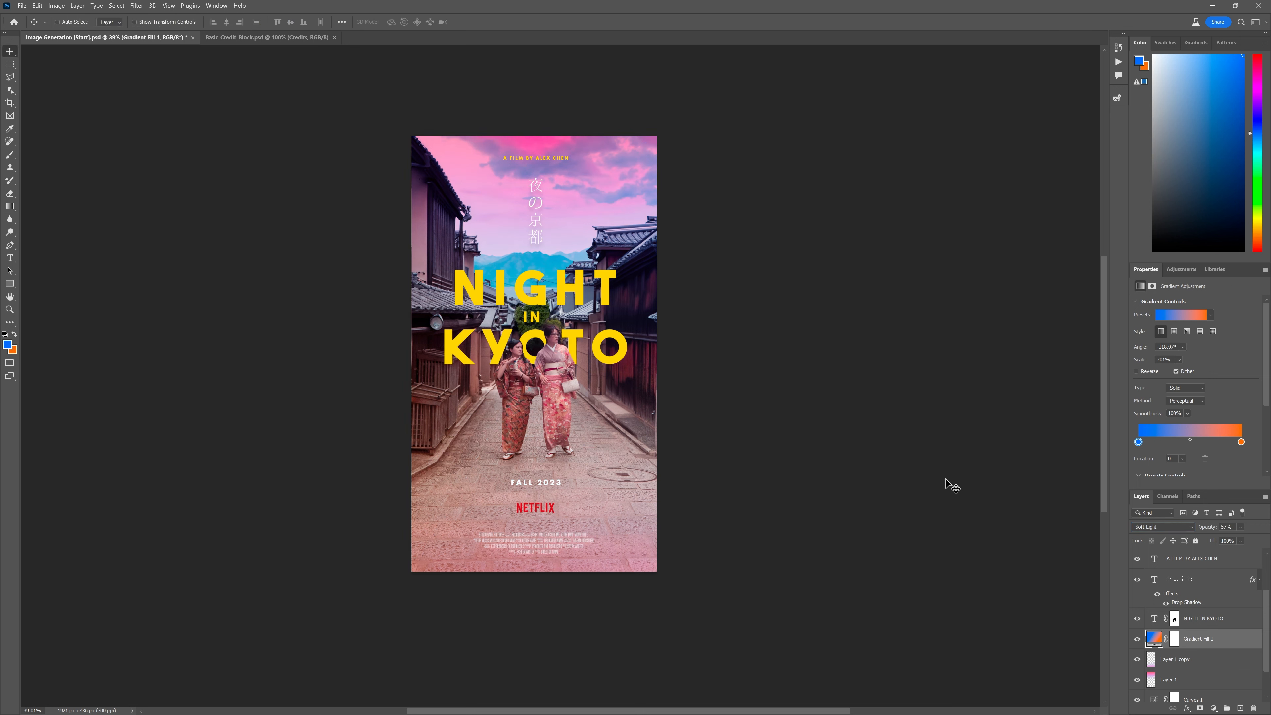